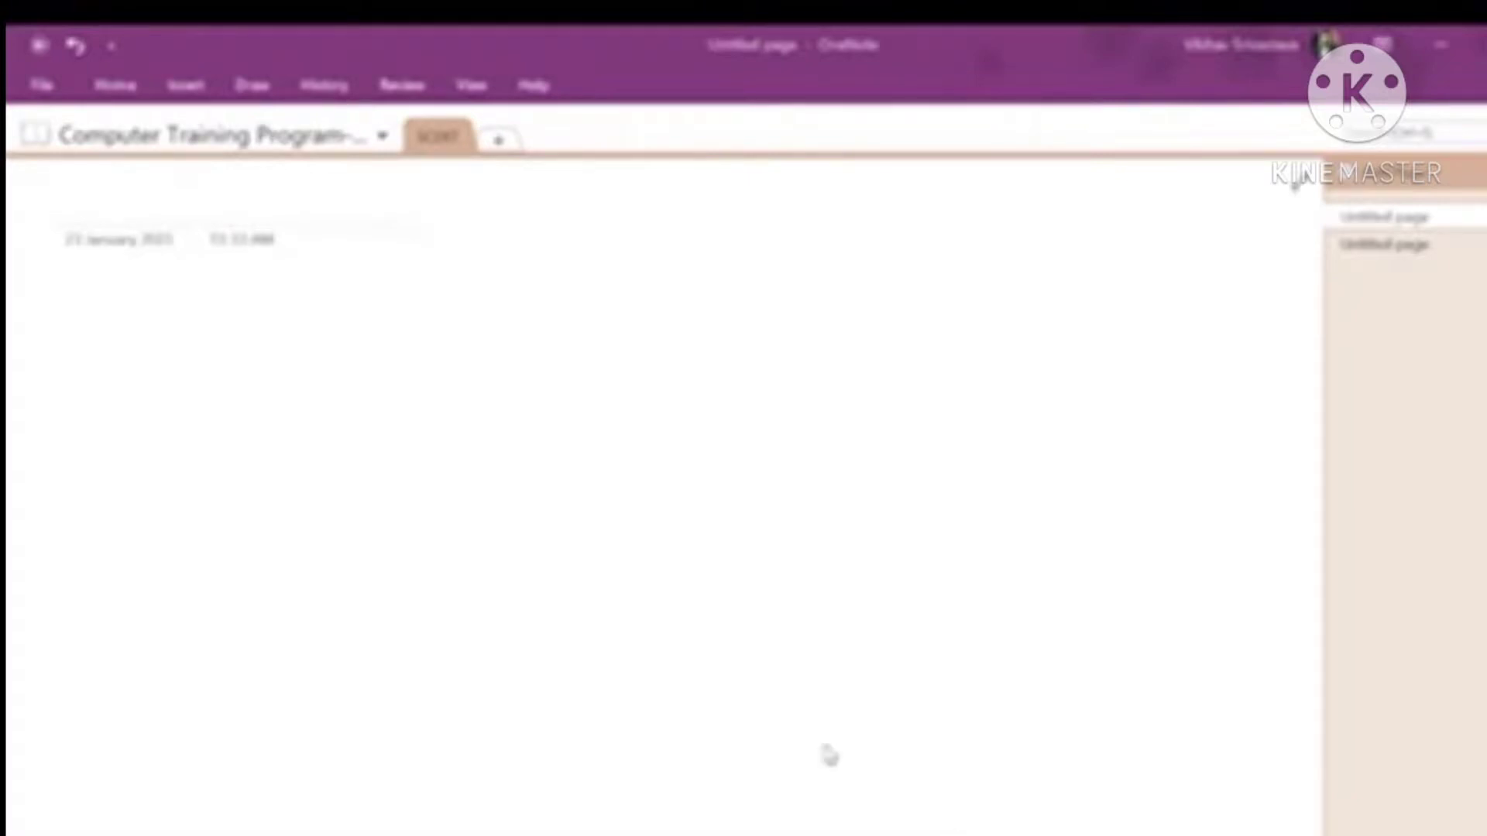
View the Notebook Information page listing the notebooks and their locations, and return to the untitled page.
{"action": "left_click", "coordinate": [657, 312]}
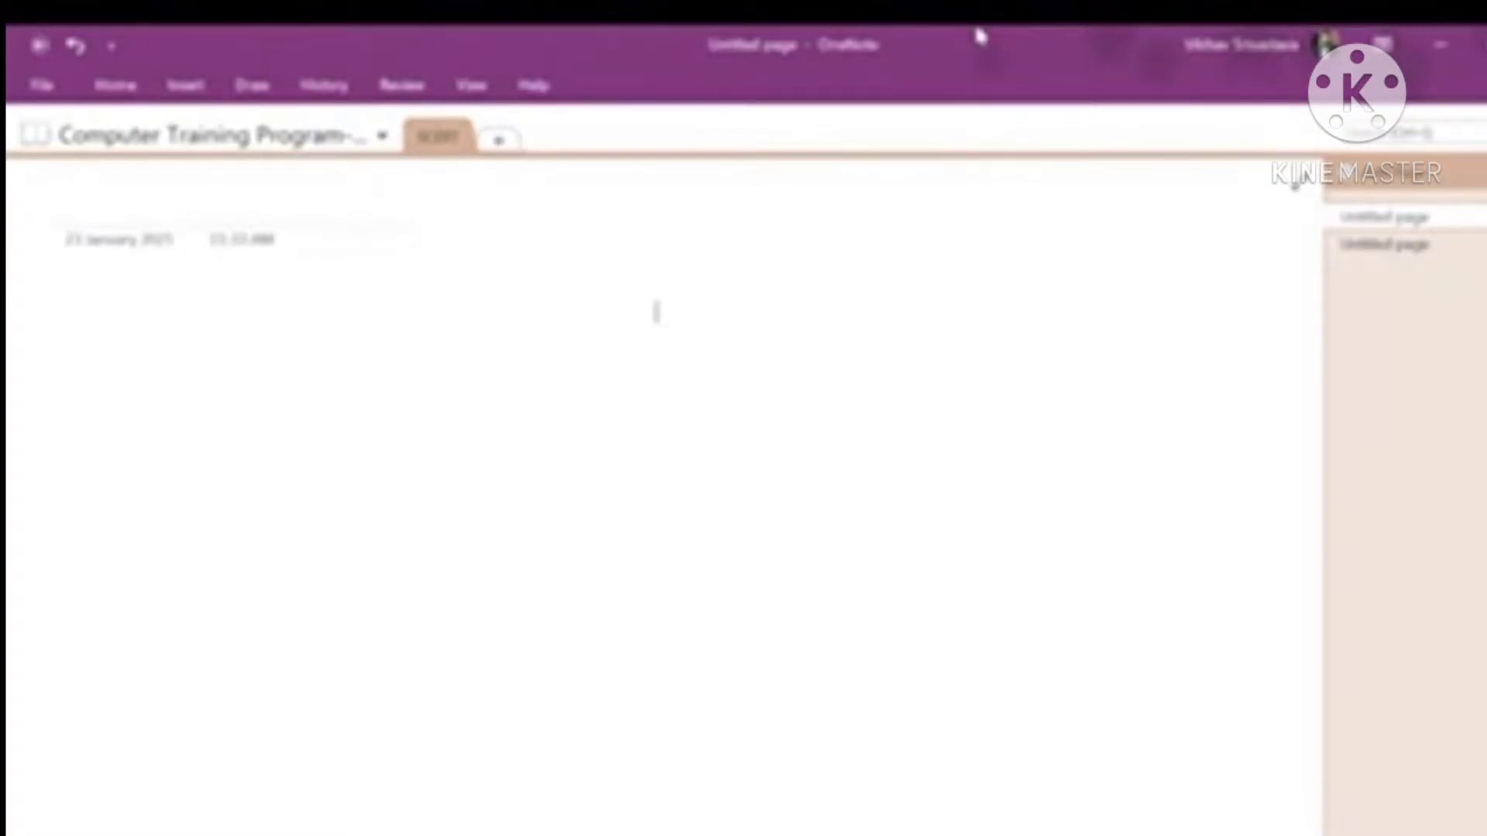
{"action": "left_click", "coordinate": [38, 86]}
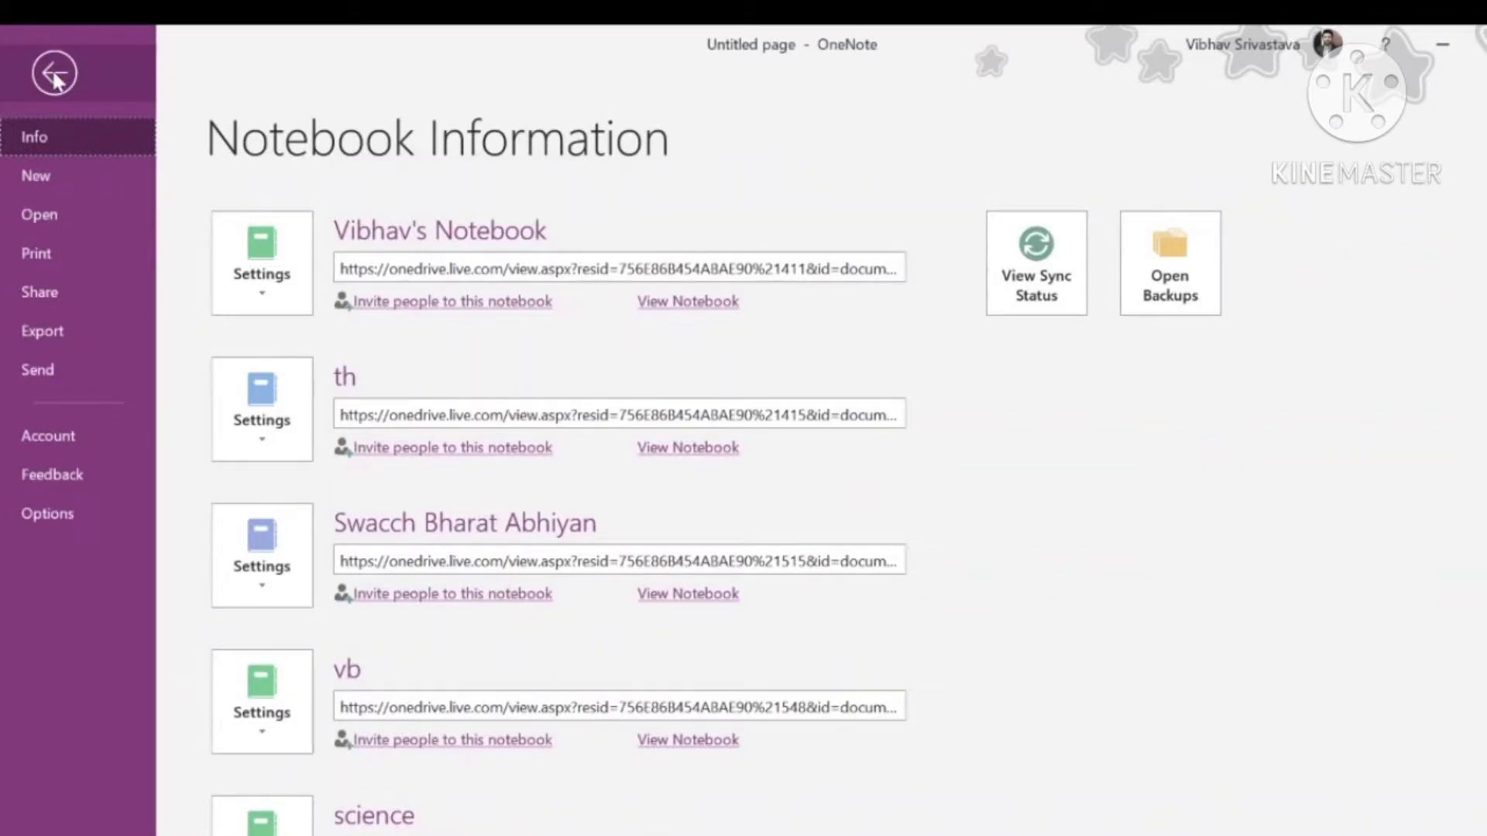
{"action": "left_click", "coordinate": [53, 74]}
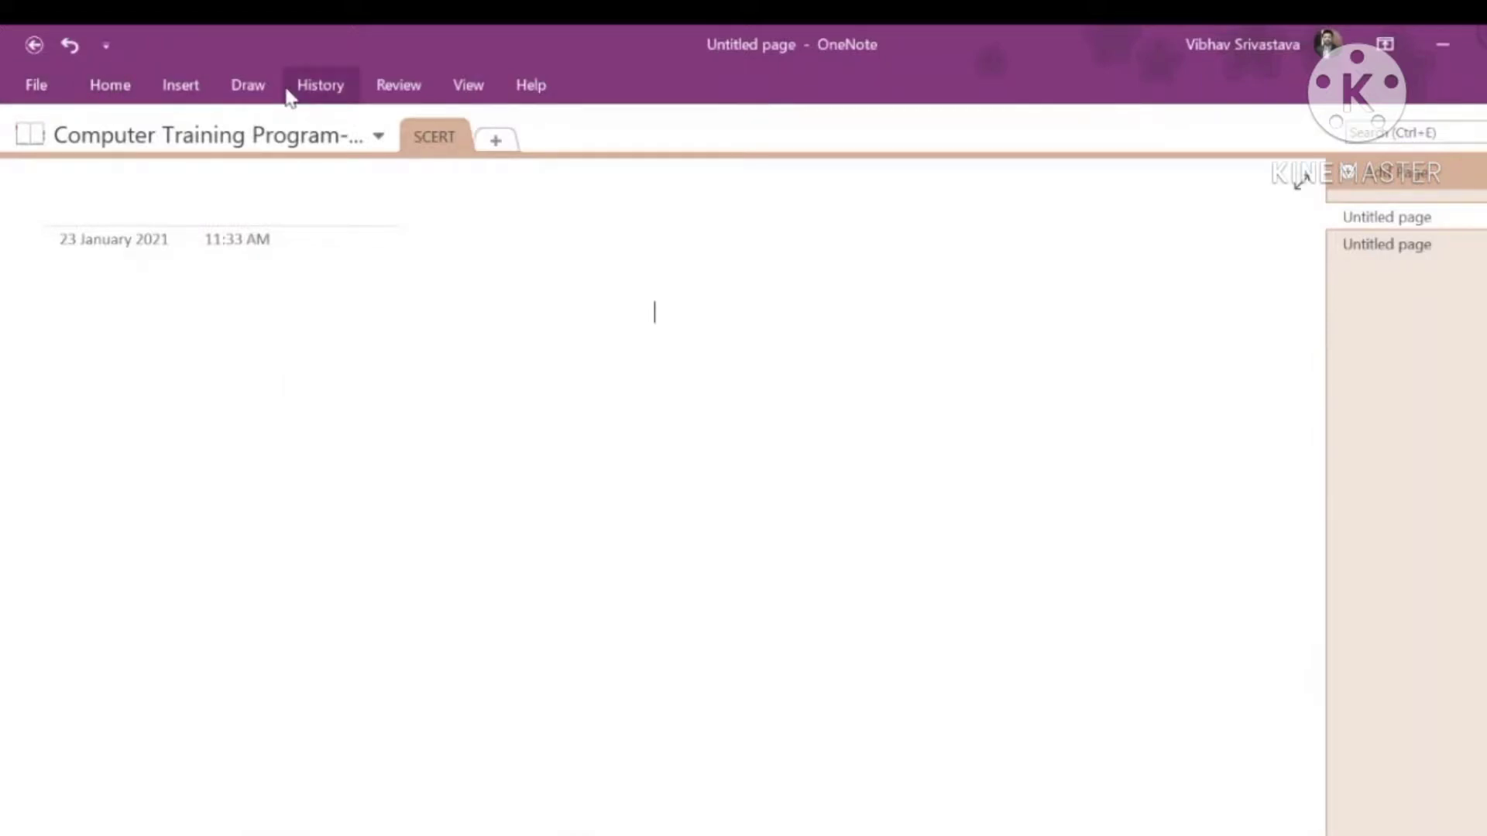
Browse the notebook list, look at the Swacch Bharat Abhiyan notebook, and return to the Computer Training Program-SCERT notebook.
{"action": "left_click", "coordinate": [379, 138]}
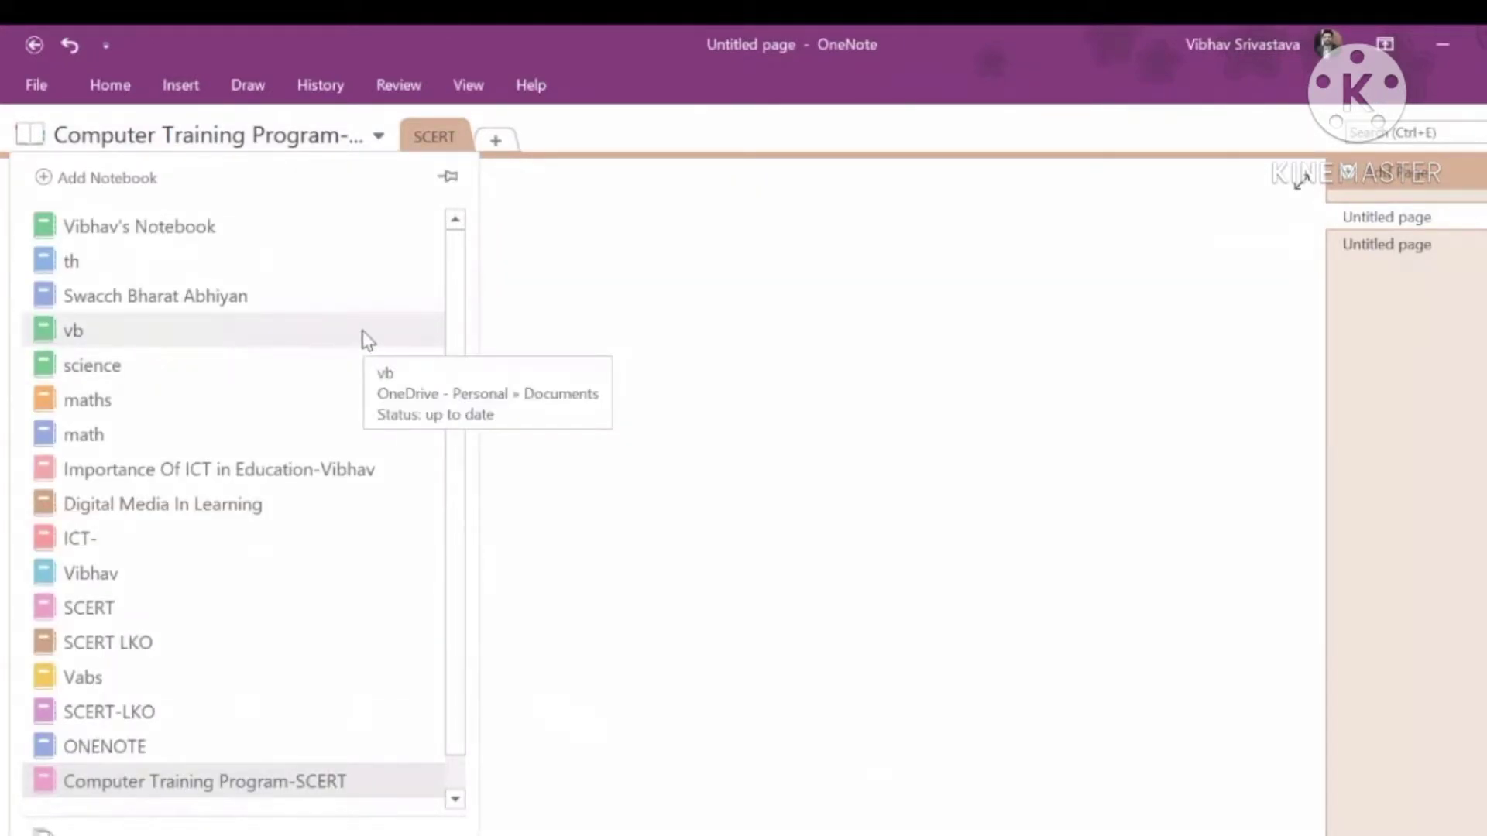
{"action": "scroll", "coordinate": [364, 341], "scroll_direction": "down", "scroll_amount": 1}
{"action": "scroll", "coordinate": [364, 341], "scroll_direction": "up", "scroll_amount": 1}
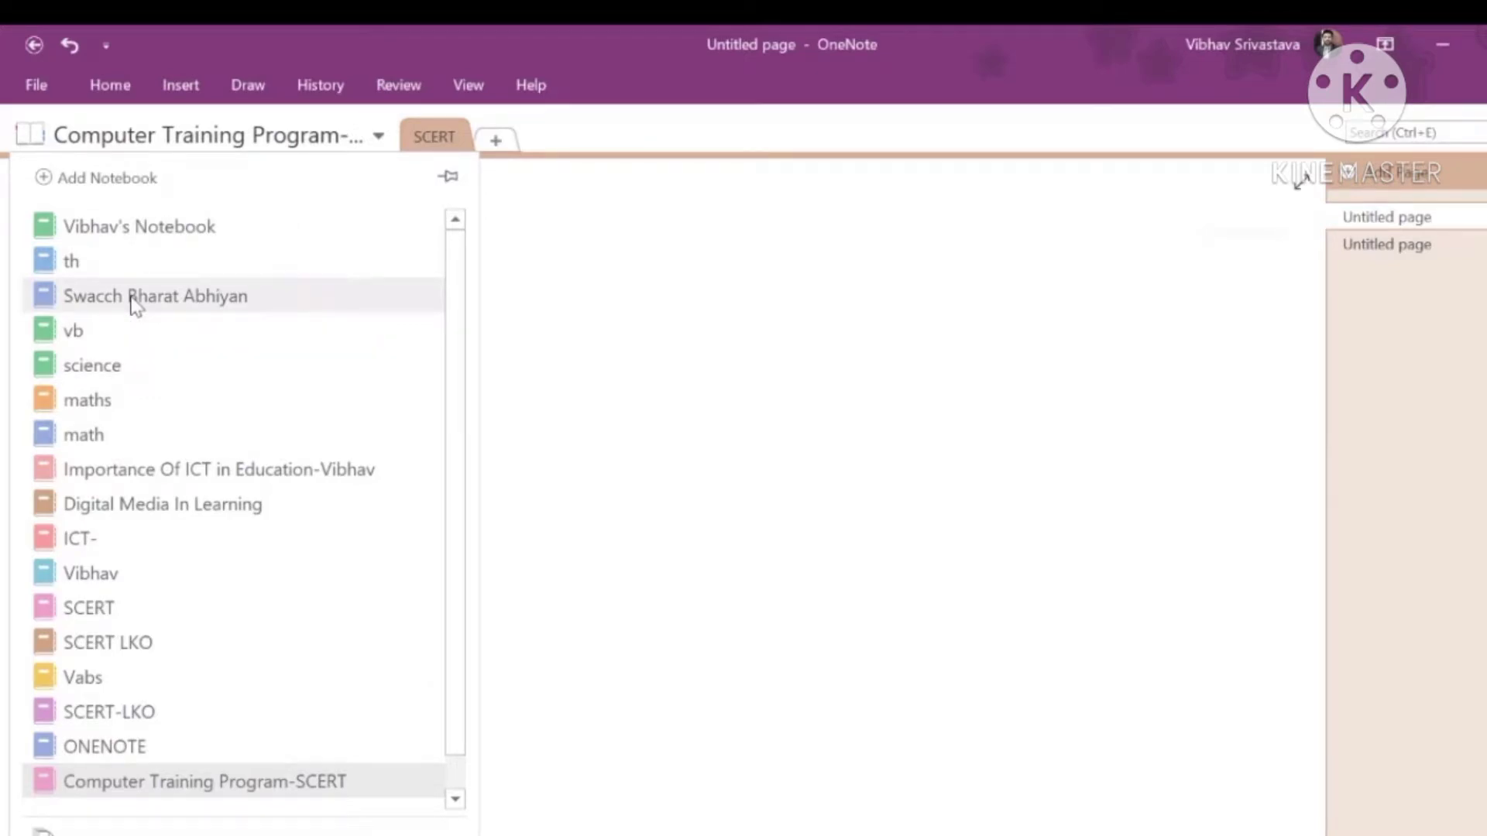
{"action": "left_click", "coordinate": [133, 302]}
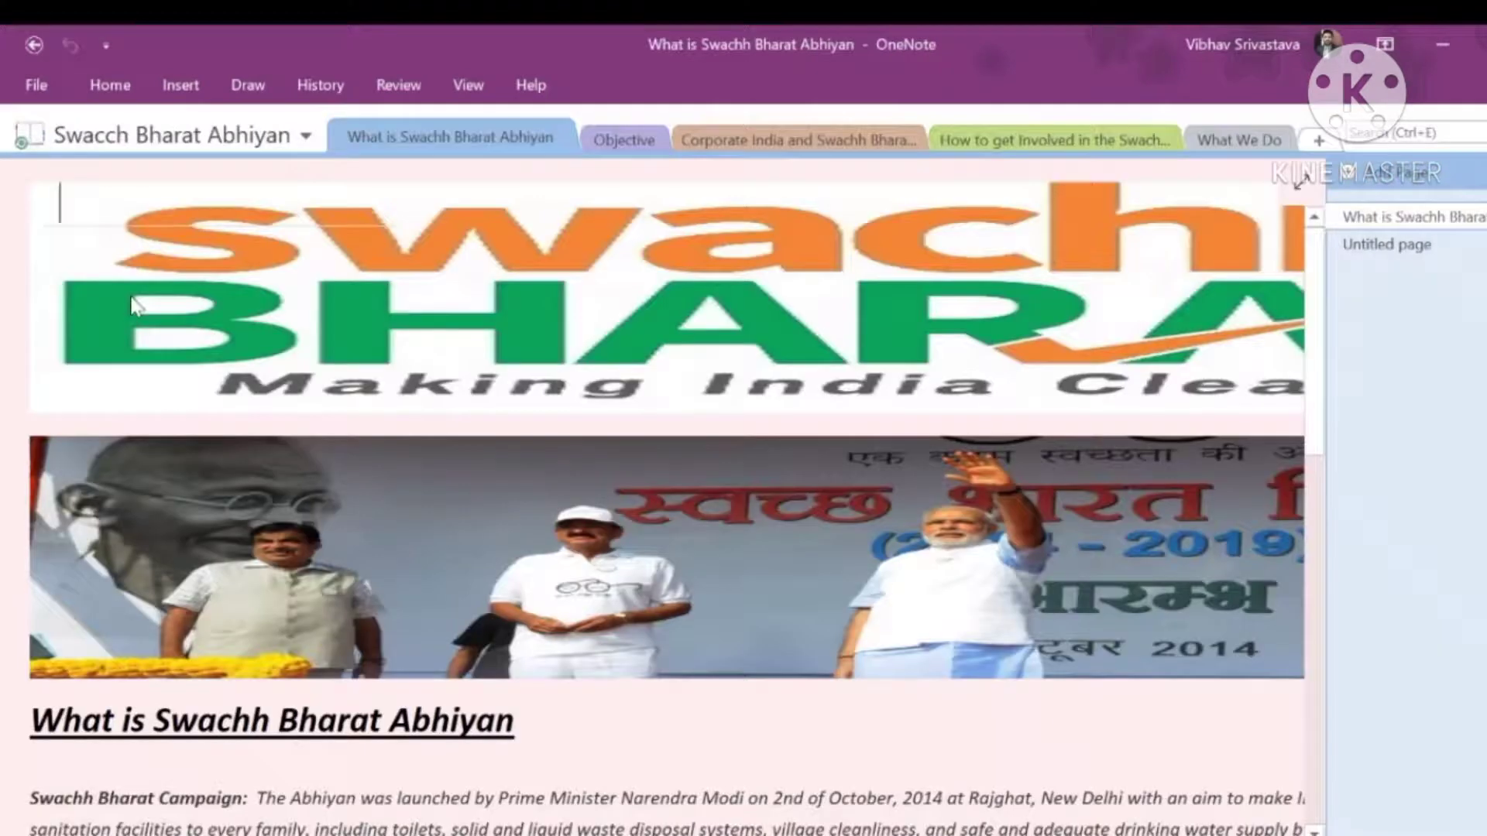
{"action": "left_click", "coordinate": [306, 140]}
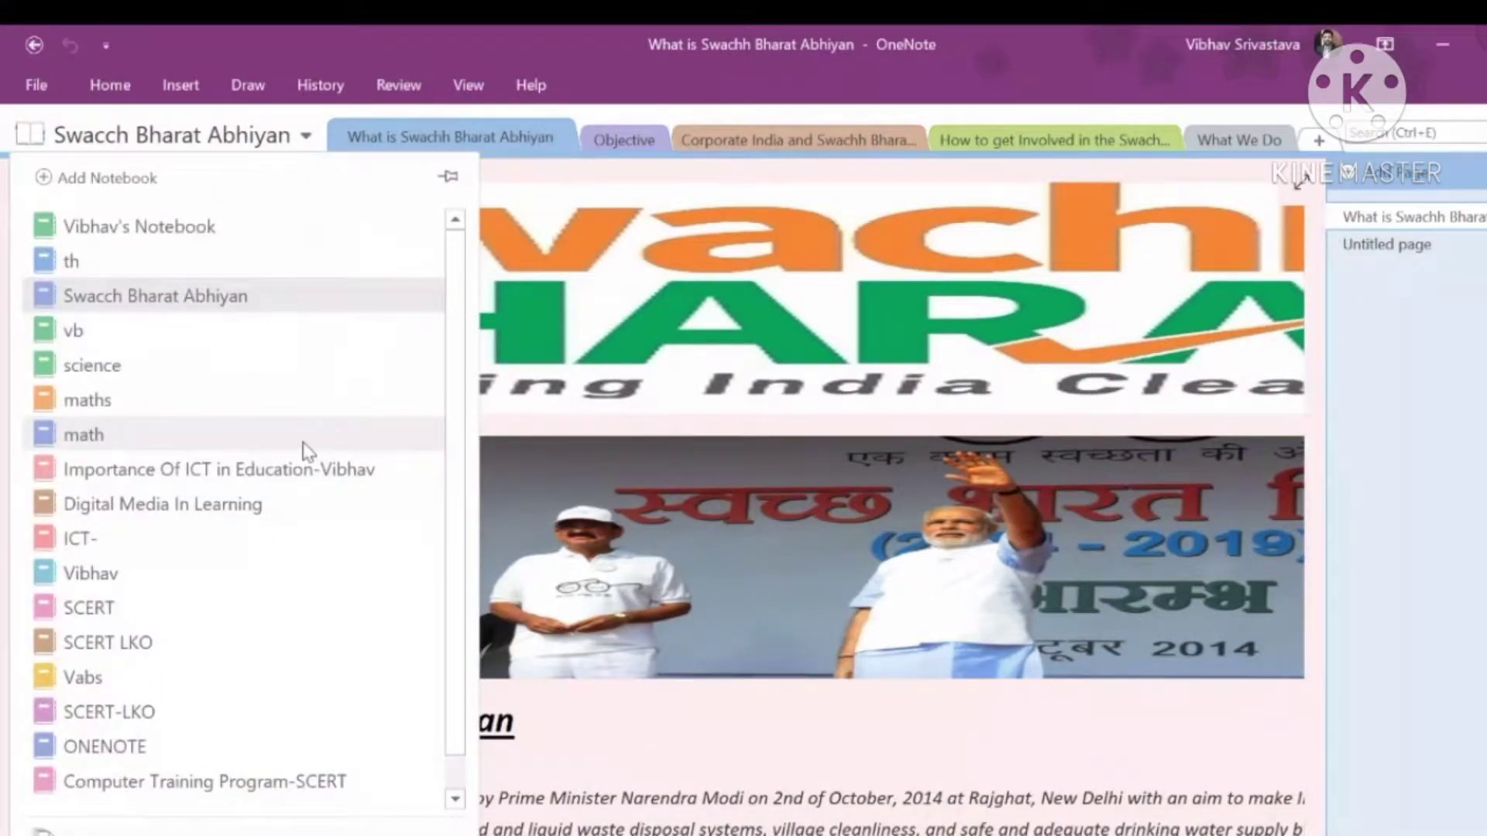
{"action": "left_click", "coordinate": [173, 781]}
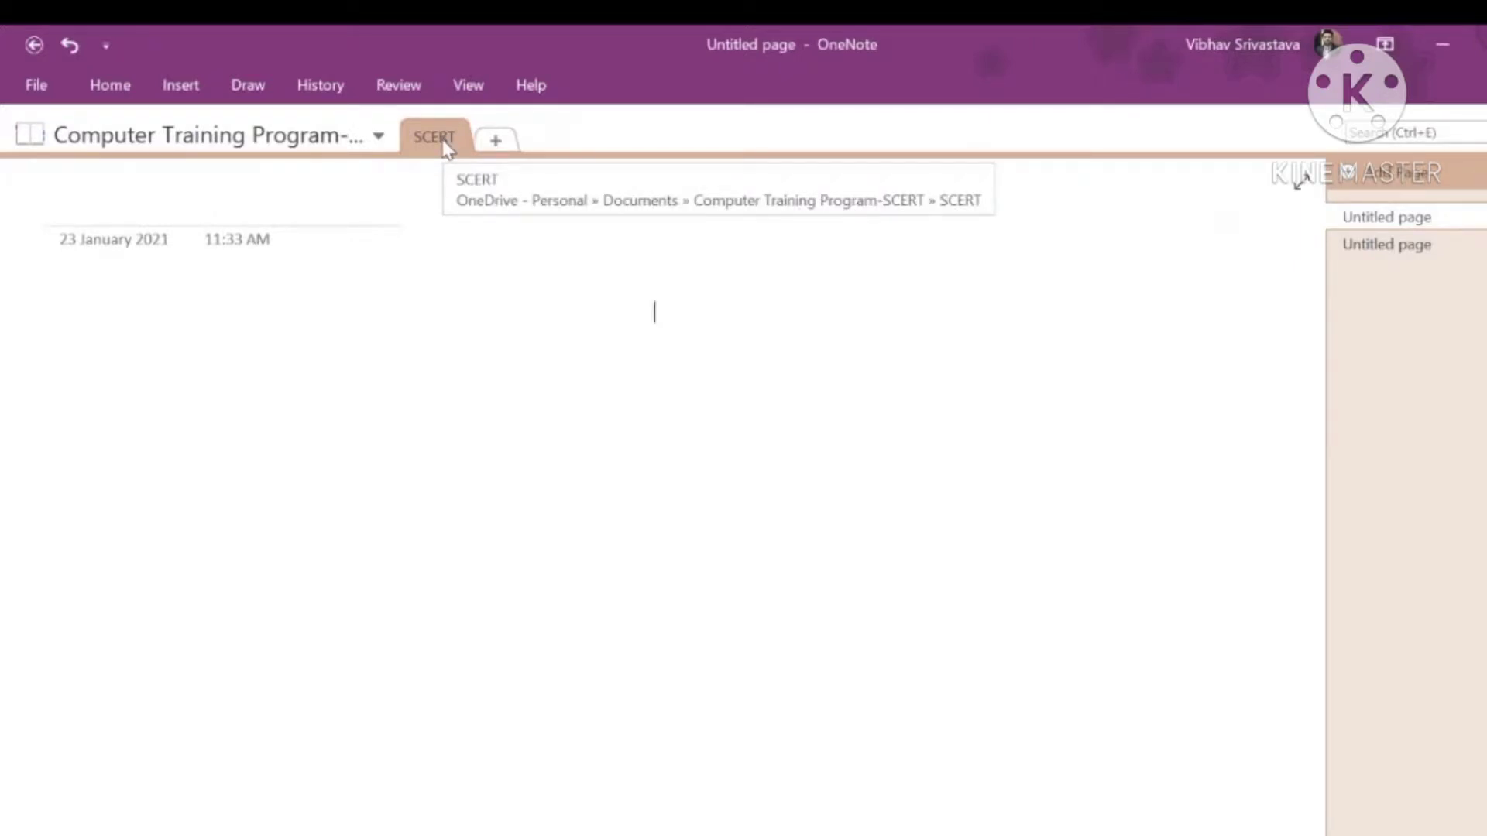
Title the first untitled page of the SCERT section "SCERT" and look at the second untitled page.
{"action": "left_click", "coordinate": [1358, 186]}
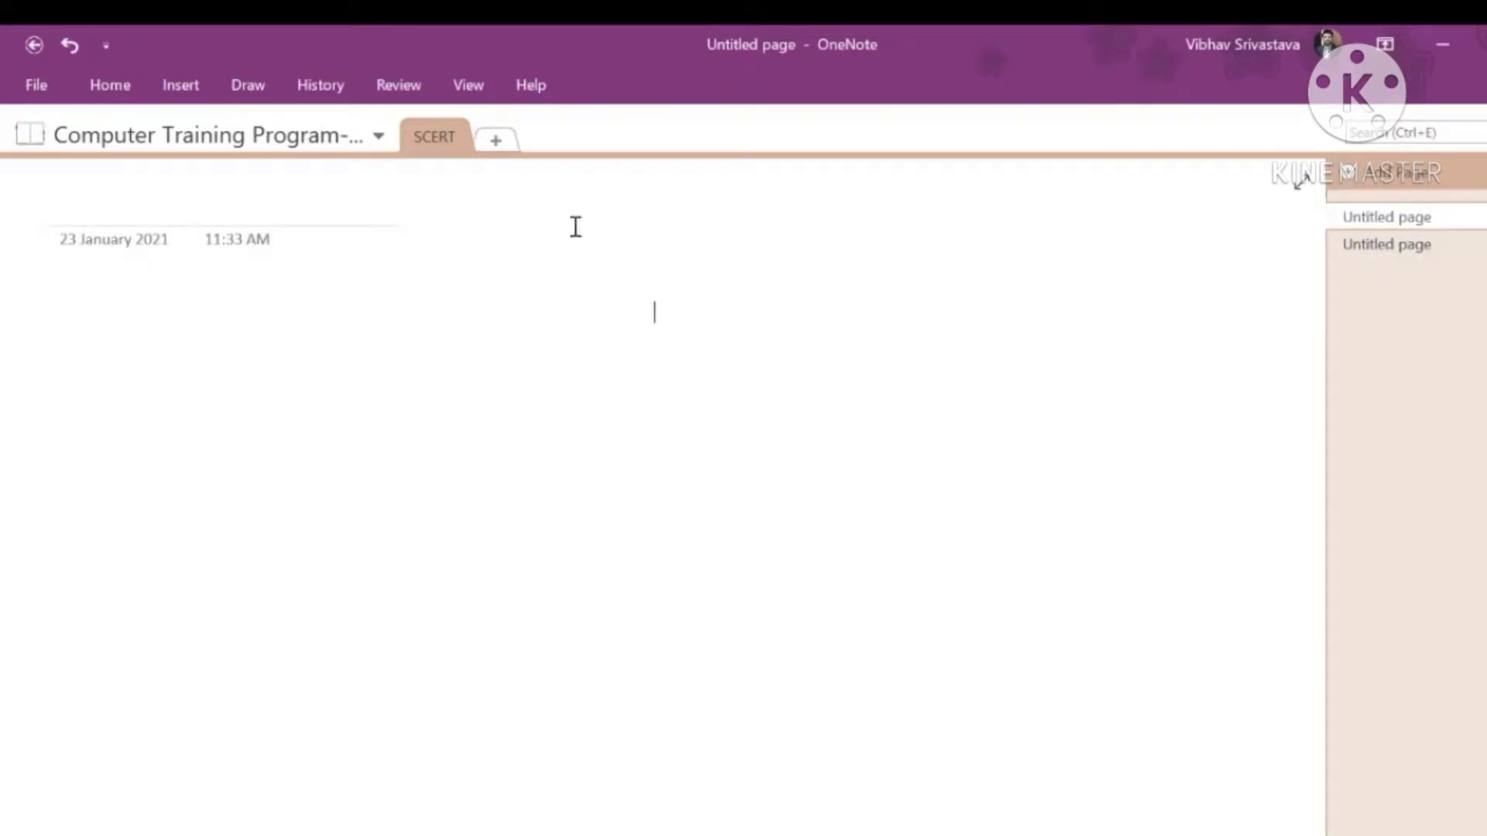
{"action": "left_click", "coordinate": [249, 218]}
{"action": "type", "text": "SCERT"}
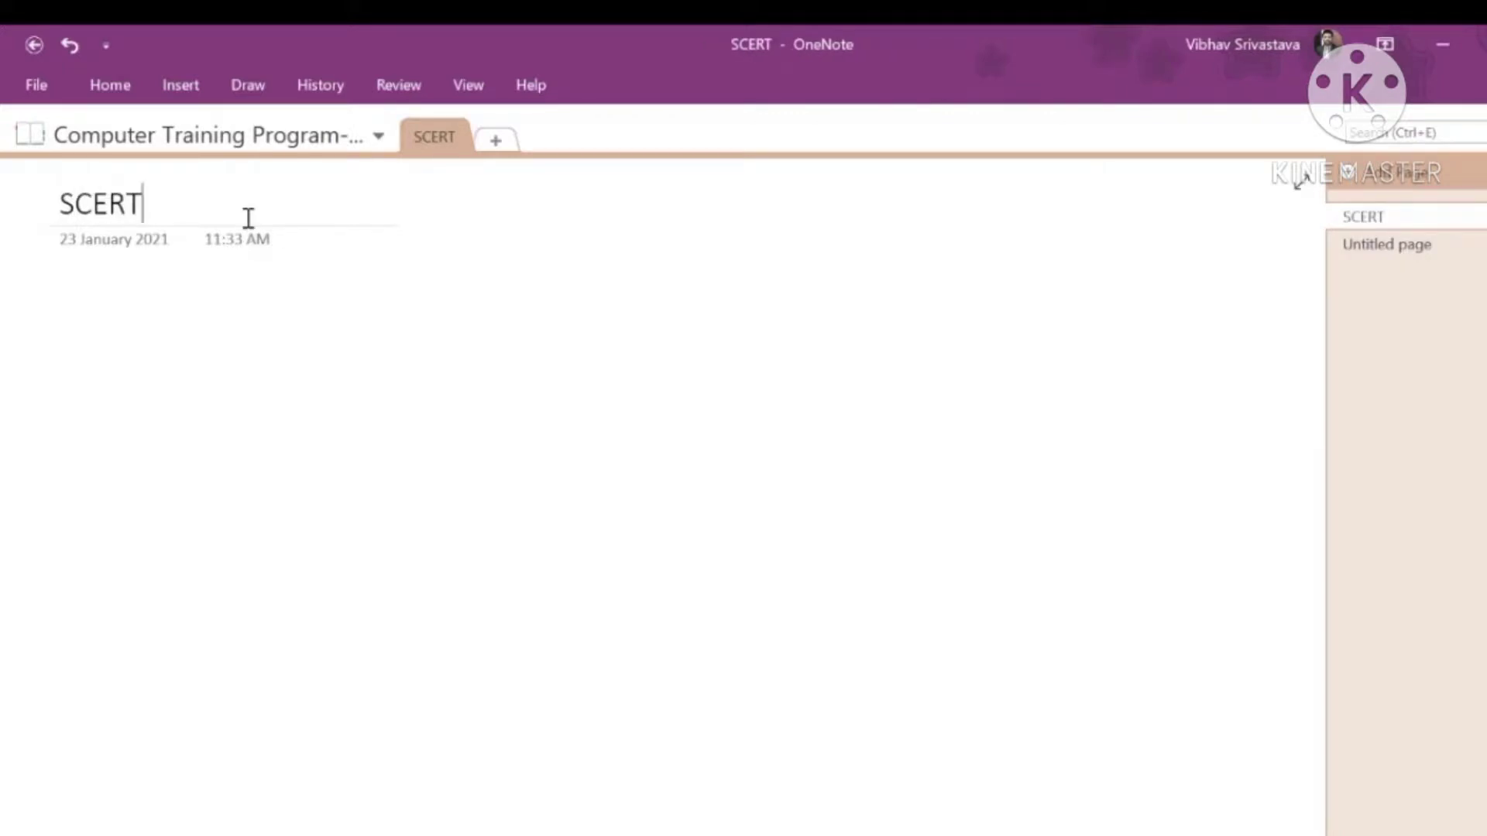
{"action": "left_click", "coordinate": [536, 341]}
{"action": "left_click", "coordinate": [1425, 248]}
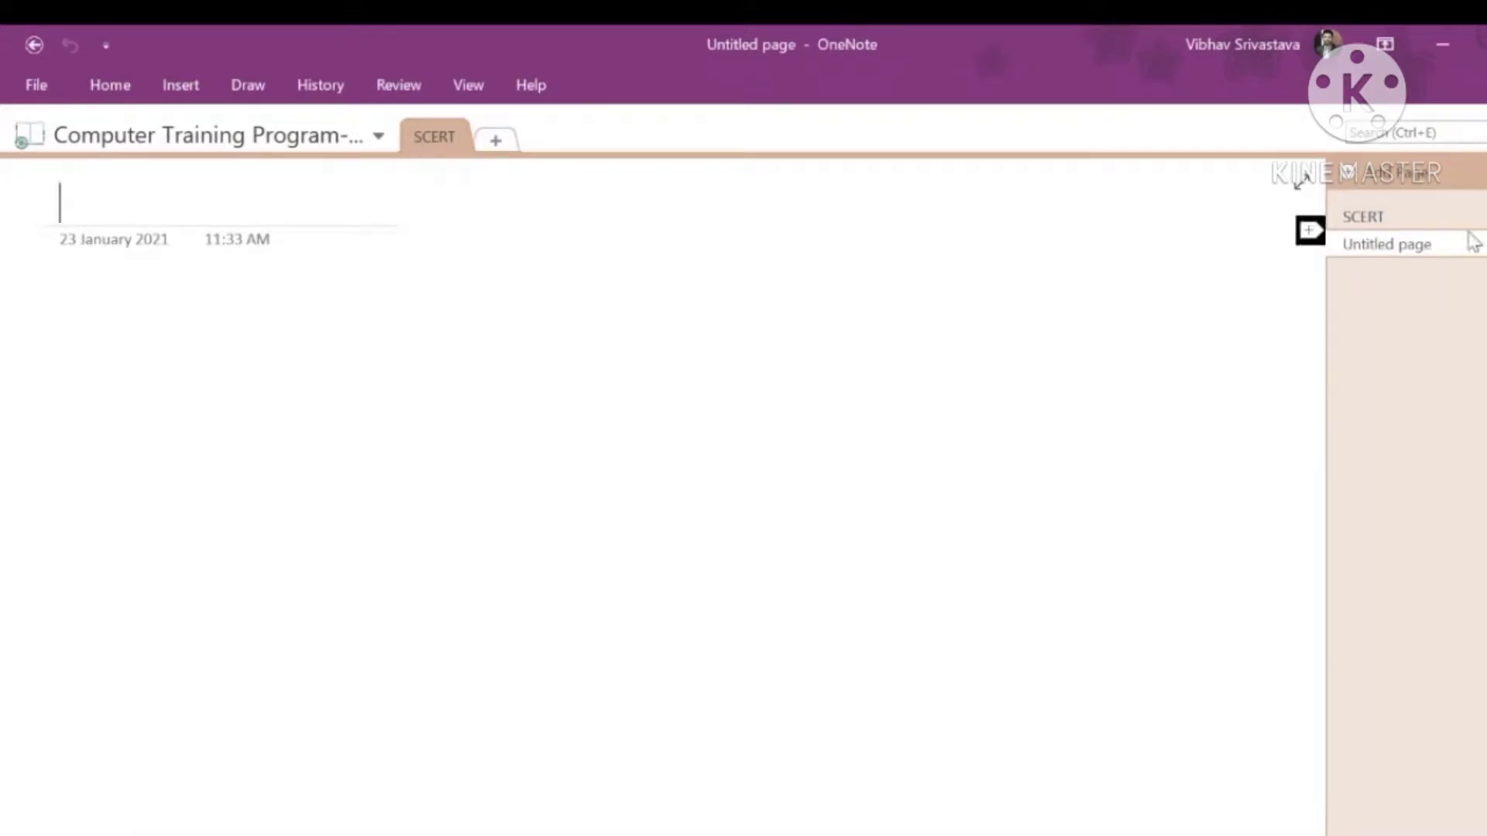
{"action": "type", "text": "SCERT"}
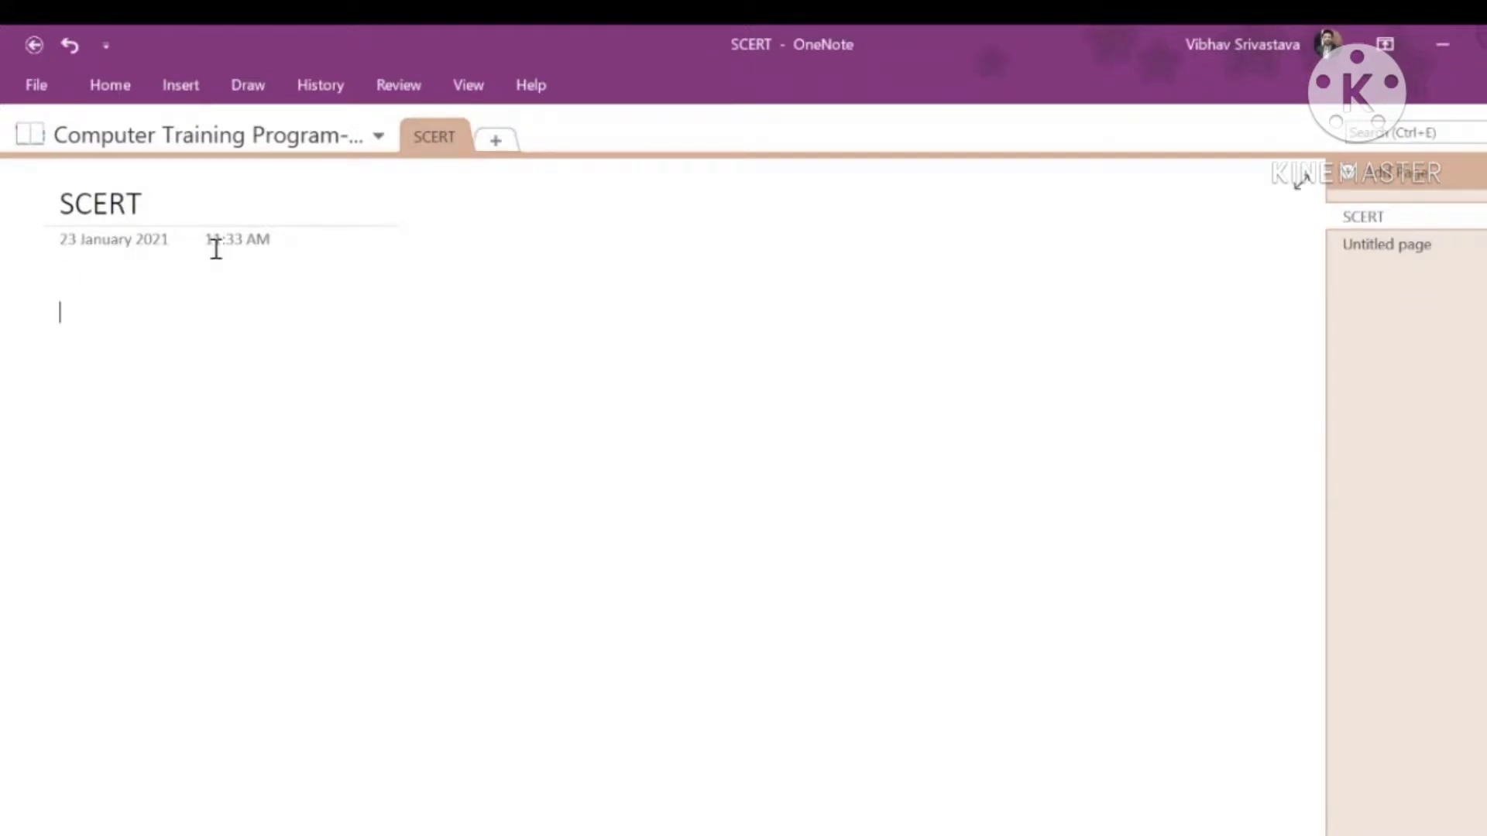
Inspect the page time setting without changing it, and place the text cursor in the blank area below the date.
{"action": "left_click", "coordinate": [264, 239]}
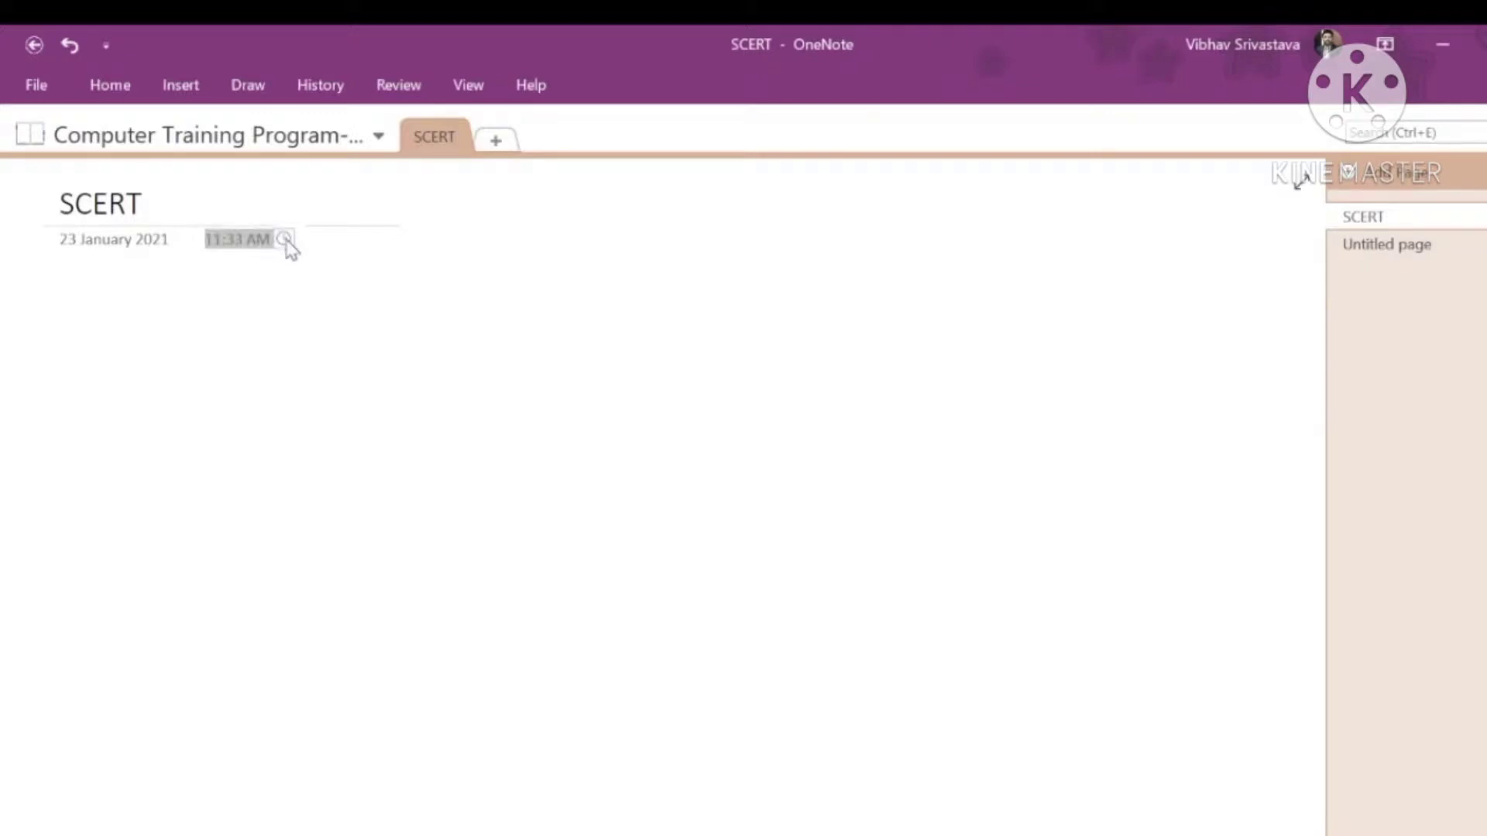
{"action": "left_click", "coordinate": [284, 239]}
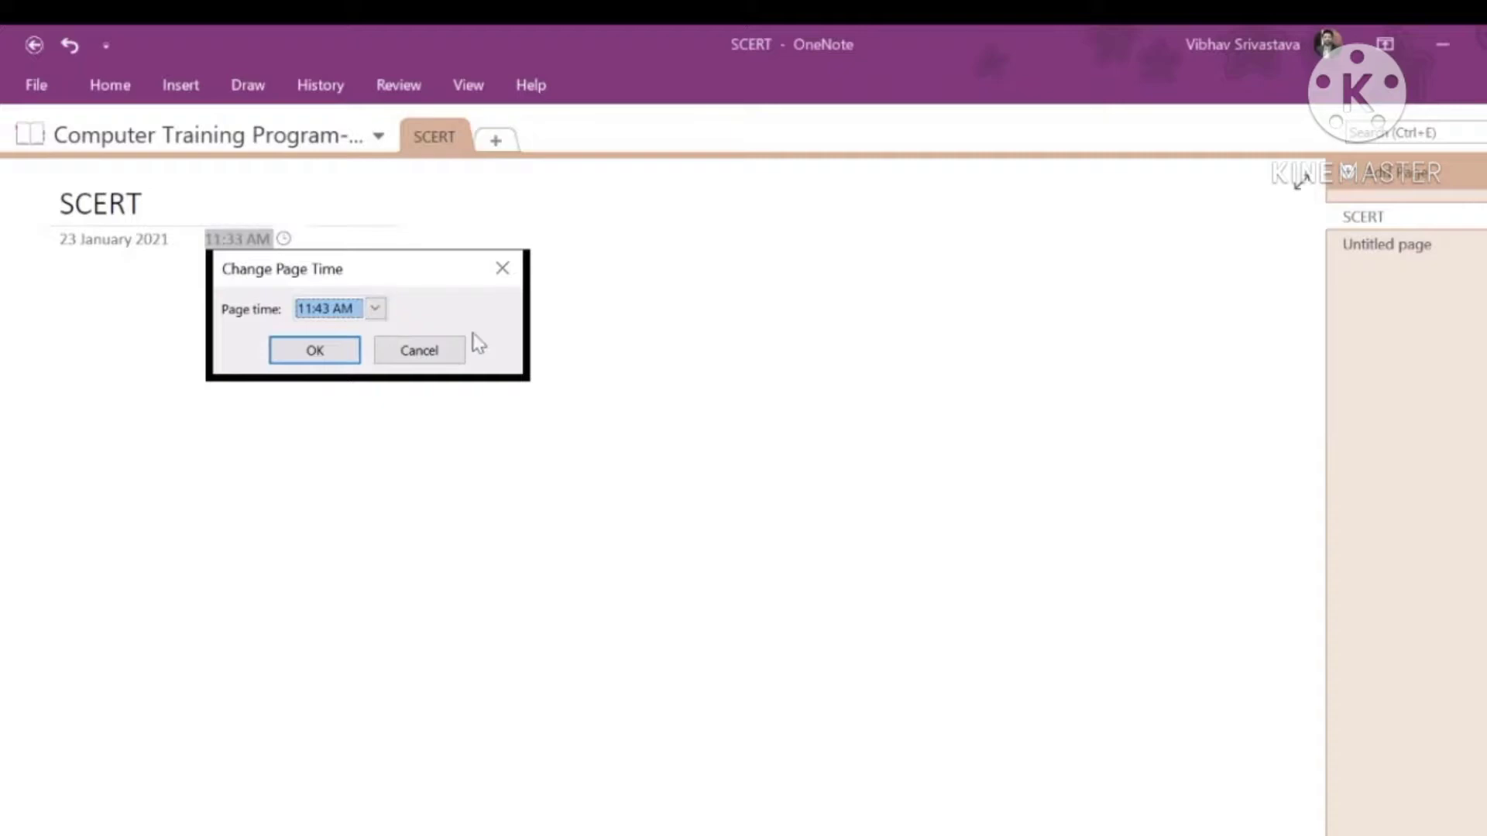
{"action": "left_click", "coordinate": [420, 352]}
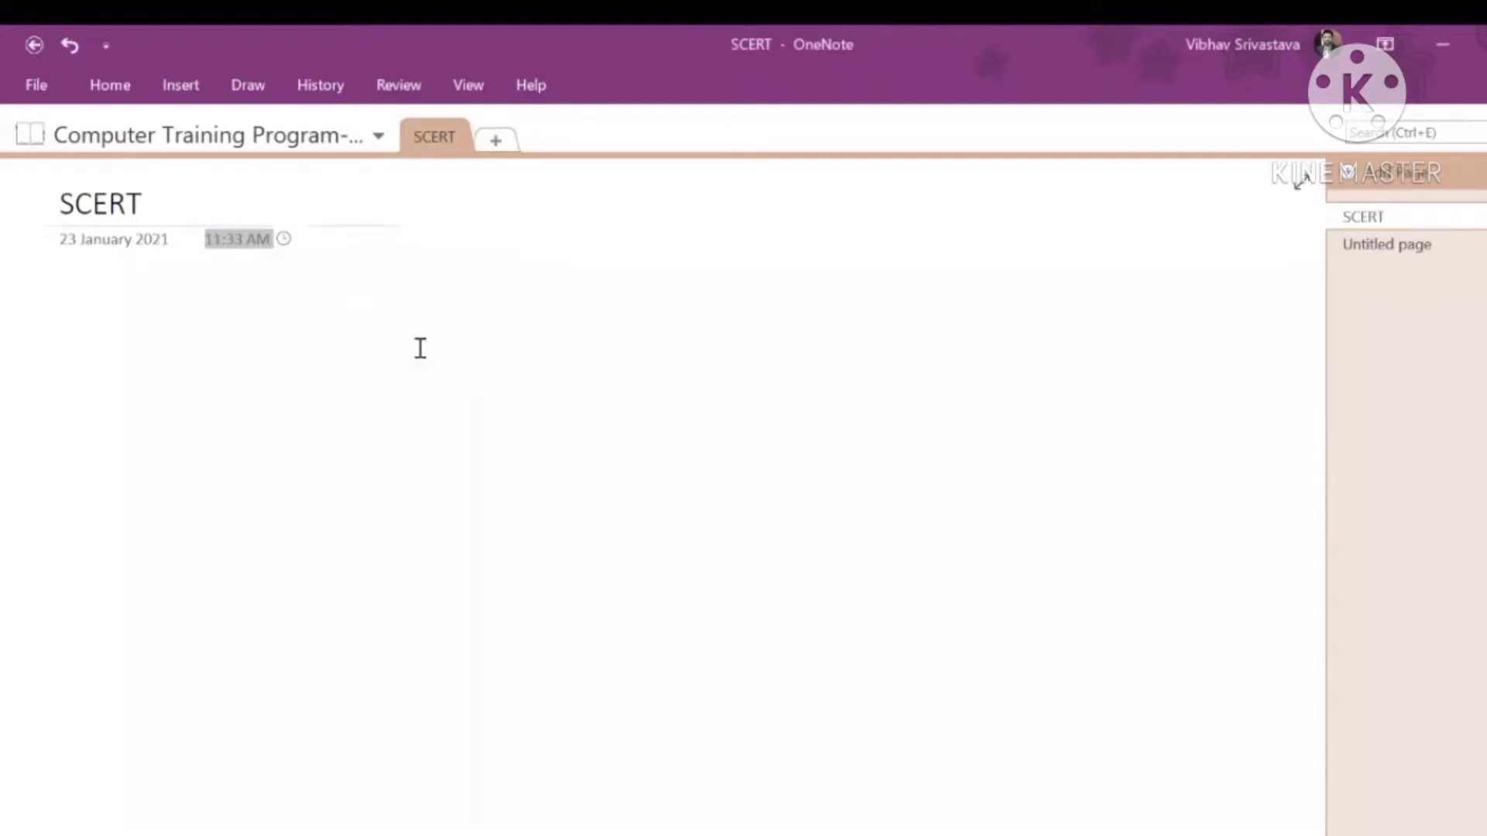
{"action": "left_click", "coordinate": [357, 341]}
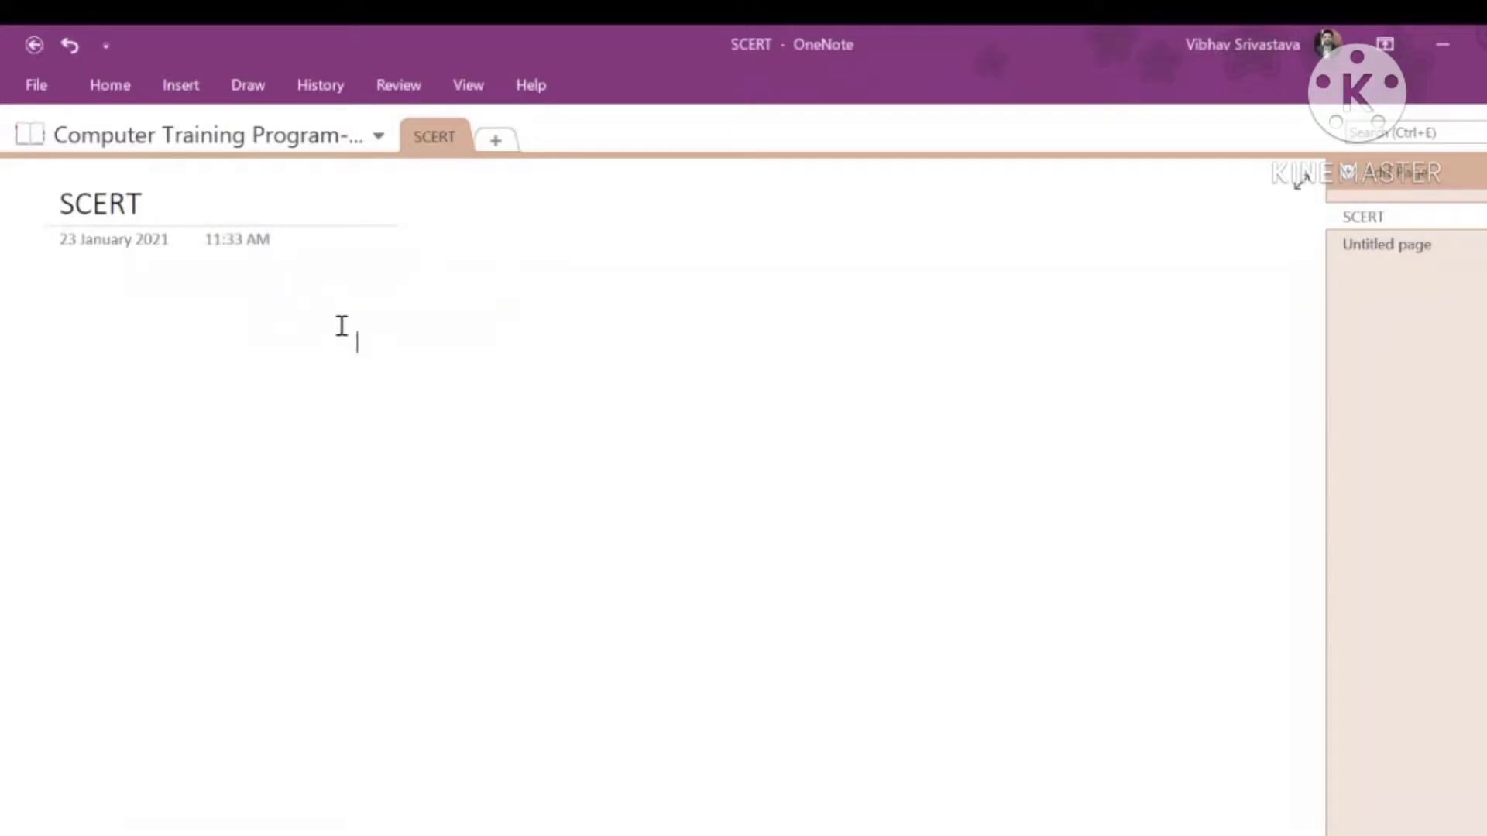
{"action": "left_click", "coordinate": [54, 95]}
{"action": "left_click", "coordinate": [49, 69]}
{"action": "left_click", "coordinate": [108, 90]}
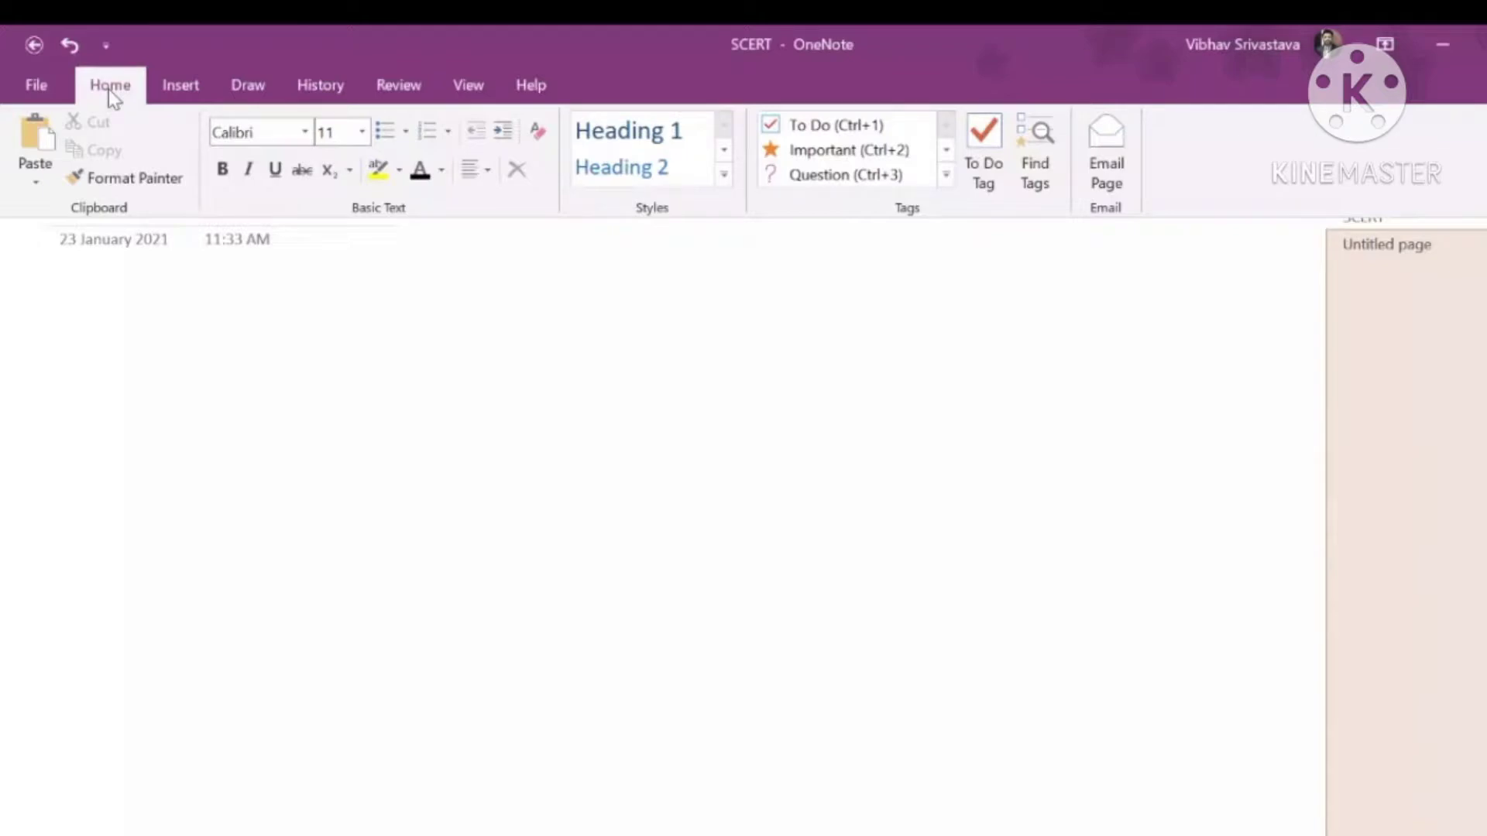
{"action": "left_click", "coordinate": [108, 90]}
Create a numbered list with four items: Igerihfbierhvioregvr, Rkjfherihferhjgorehjogr, Rkgberkjgbkerjhgkjerhgkjerh and jkerhbkrjehvkjrehvkjehvkerhnvker.
{"action": "type", "text": "1. "}
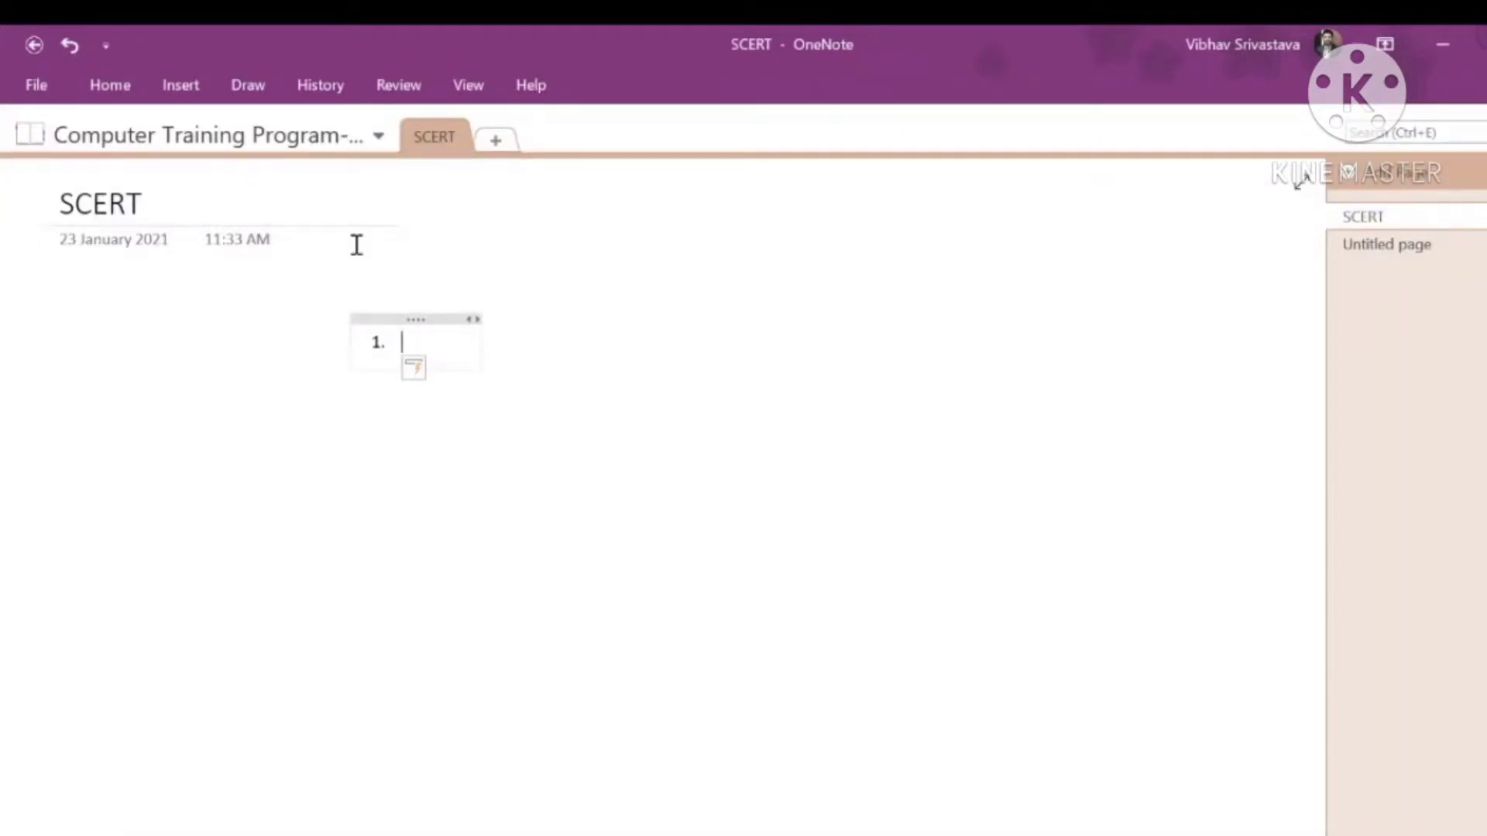
{"action": "type", "text": "C"}
{"action": "key", "text": "BackSpace"}
{"action": "type", "text": "lgerihfbierhvioregvr"}
{"action": "key", "text": "Return"}
{"action": "type", "text": "rkjfherihferhjgorehiogr"}
{"action": "key", "text": "Return"}
{"action": "type", "text": "rkgberkjgbkerjhgkjerhgkjerh"}
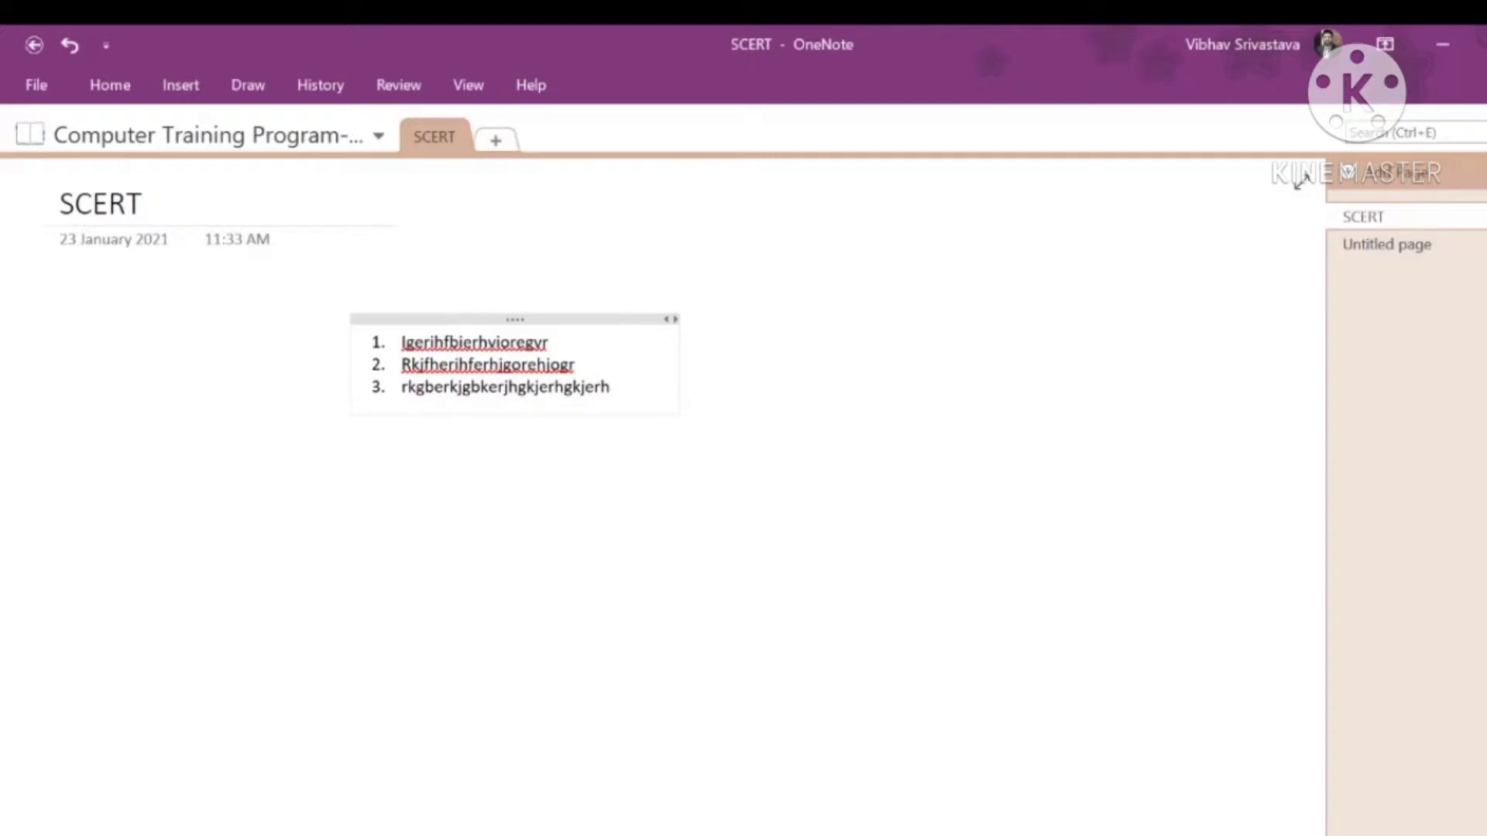
{"action": "key", "text": "Return"}
{"action": "type", "text": "jkerhbkrjehvkjrehvkjehvkerhnvker"}
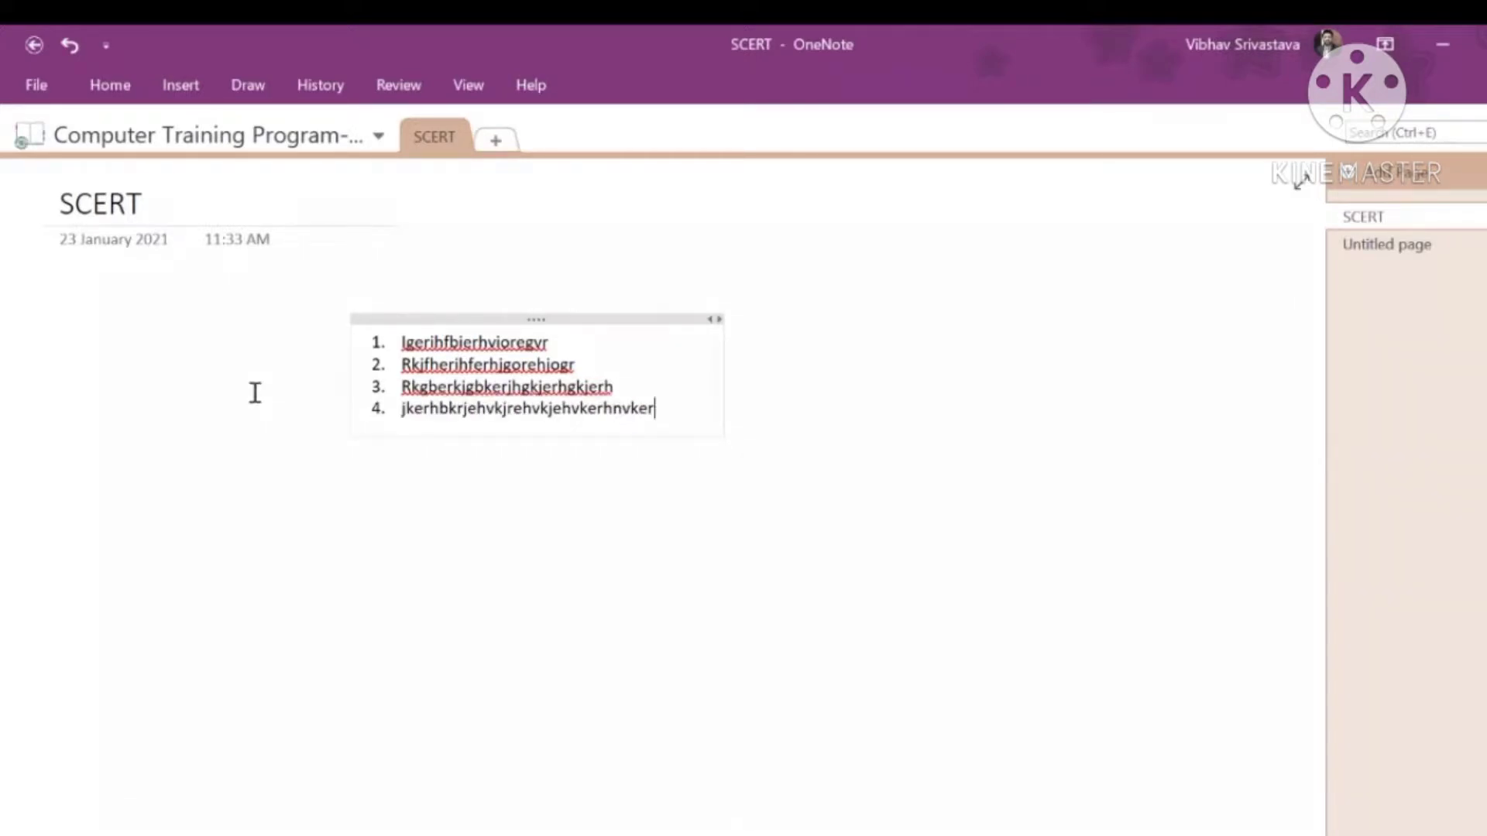
Make all four list items bold and underlined, trying italic and removing it again.
{"action": "left_click_drag", "start_coordinate": [398, 346], "coordinate": [697, 421]}
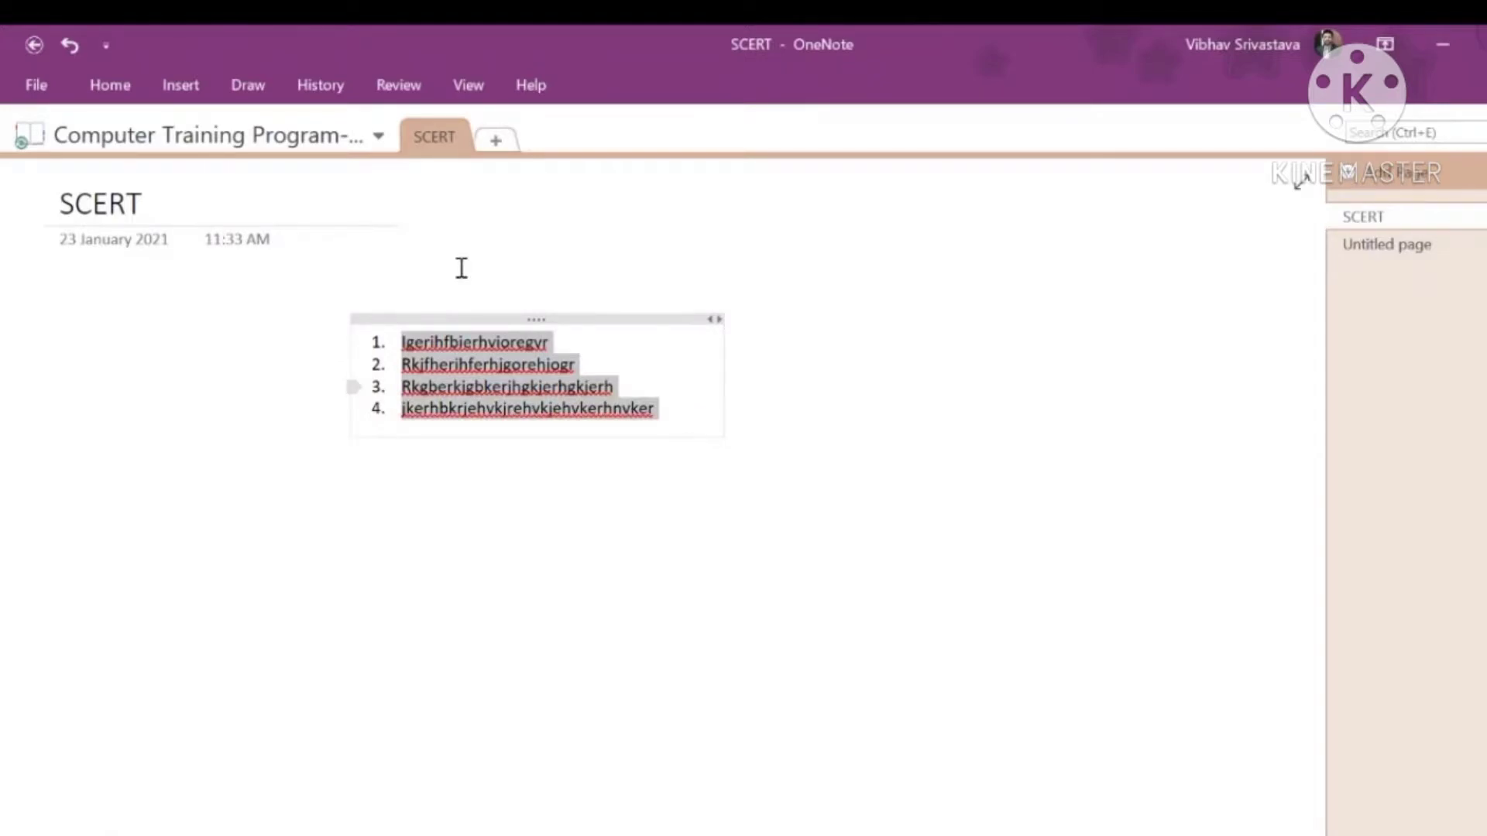
{"action": "left_click", "coordinate": [110, 85]}
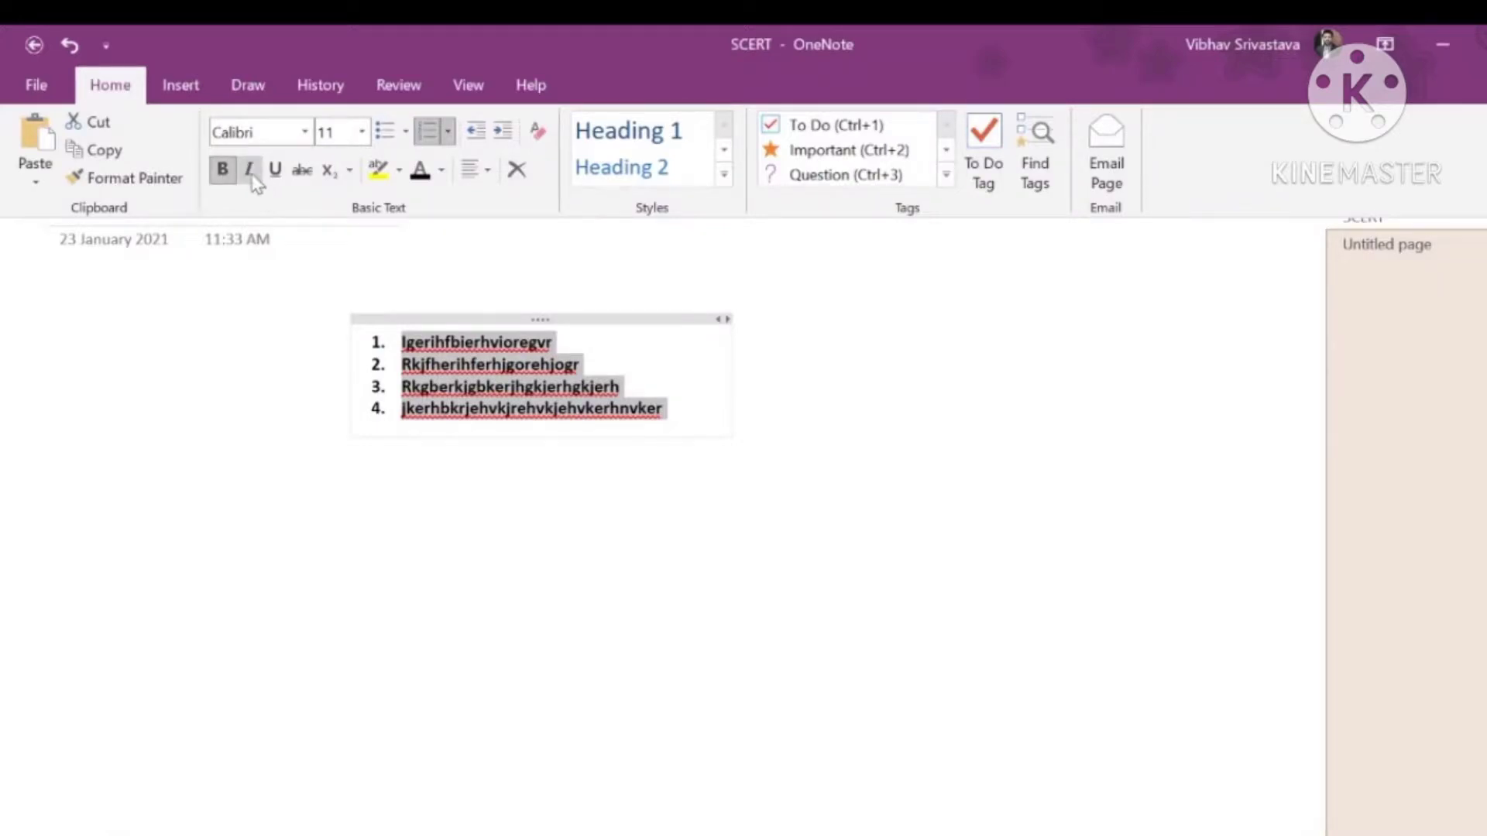
{"action": "left_click", "coordinate": [249, 170]}
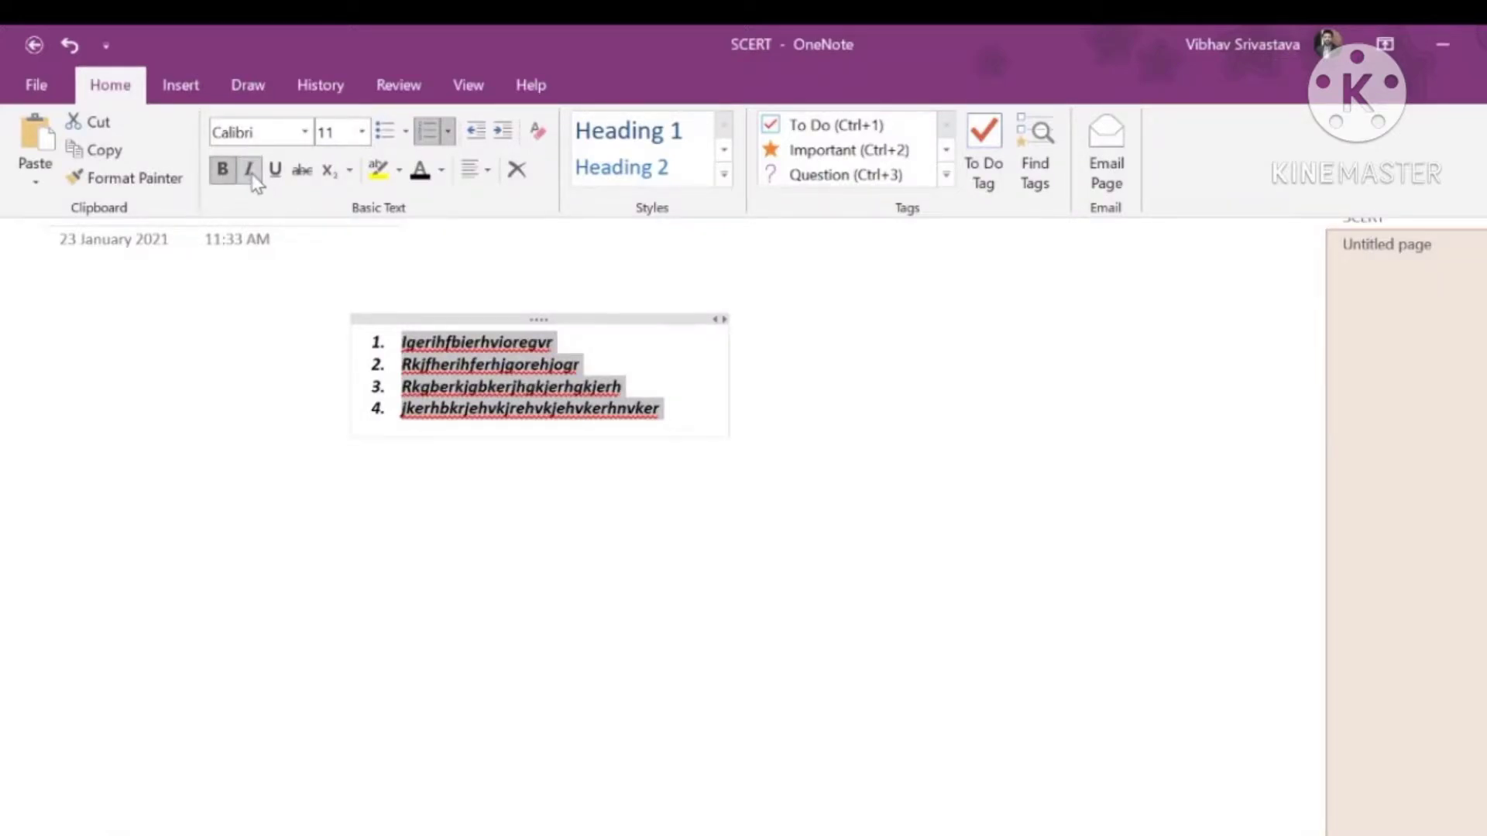
{"action": "left_click", "coordinate": [259, 171]}
Change the selected list's font to Arial Rounded MT Bold and its size to 20.
{"action": "left_click", "coordinate": [304, 132]}
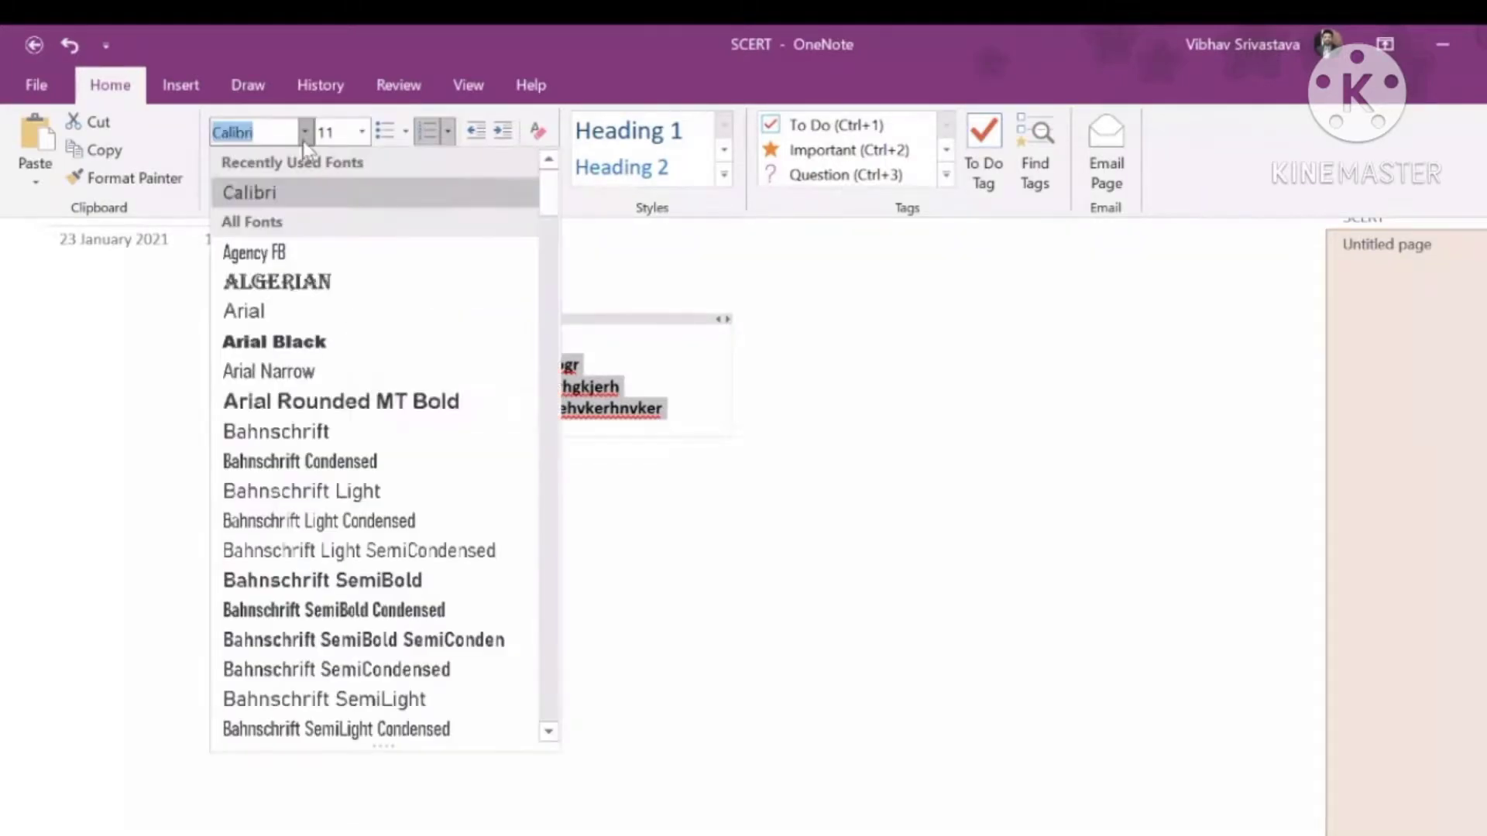
{"action": "left_click", "coordinate": [284, 401]}
{"action": "left_click", "coordinate": [362, 132]}
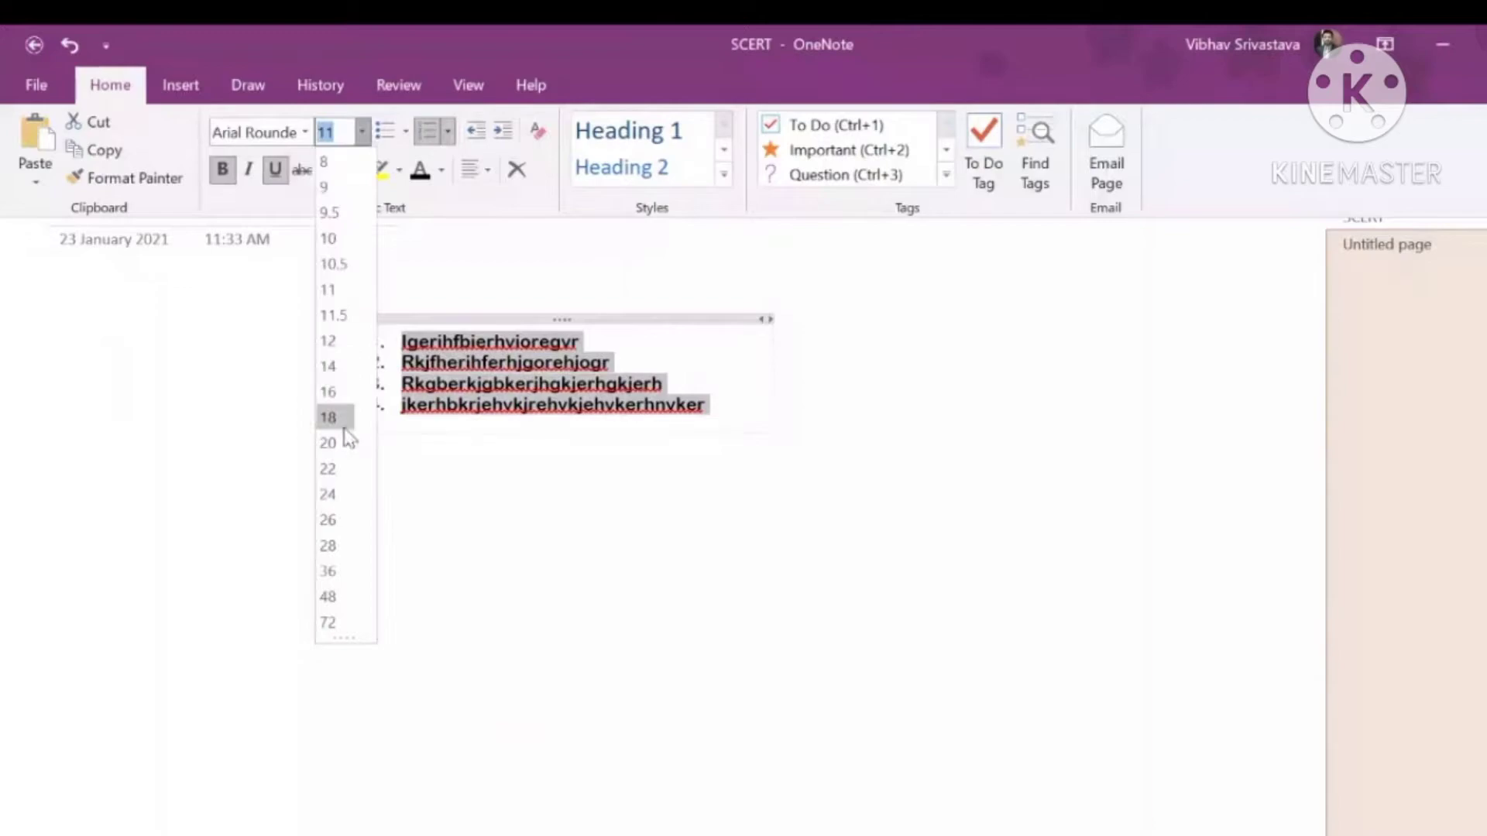
{"action": "left_click", "coordinate": [344, 442]}
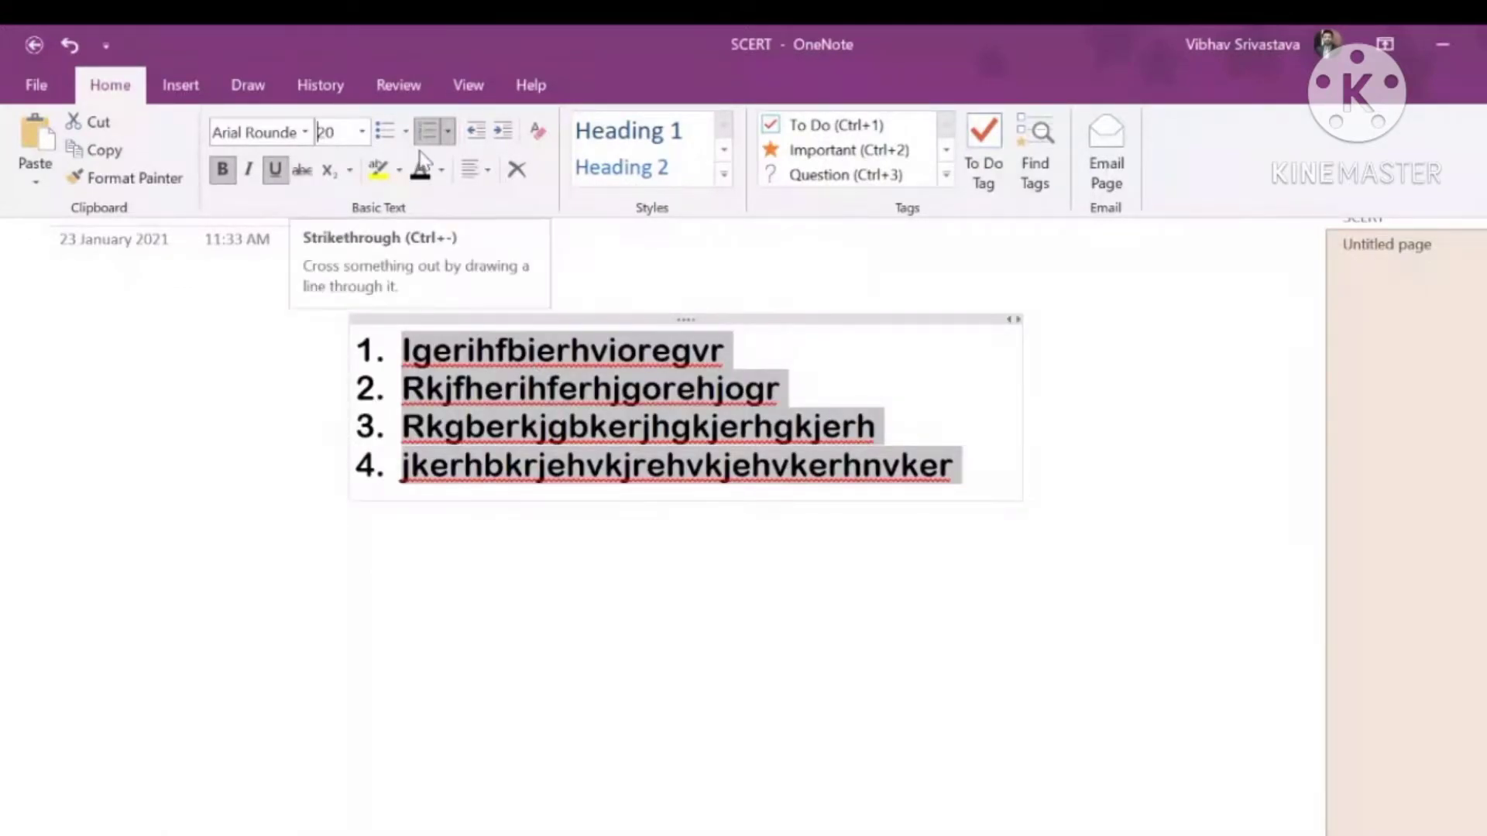
Set the font colour of the four list items to red and highlight them in yellow.
{"action": "left_click", "coordinate": [398, 170]}
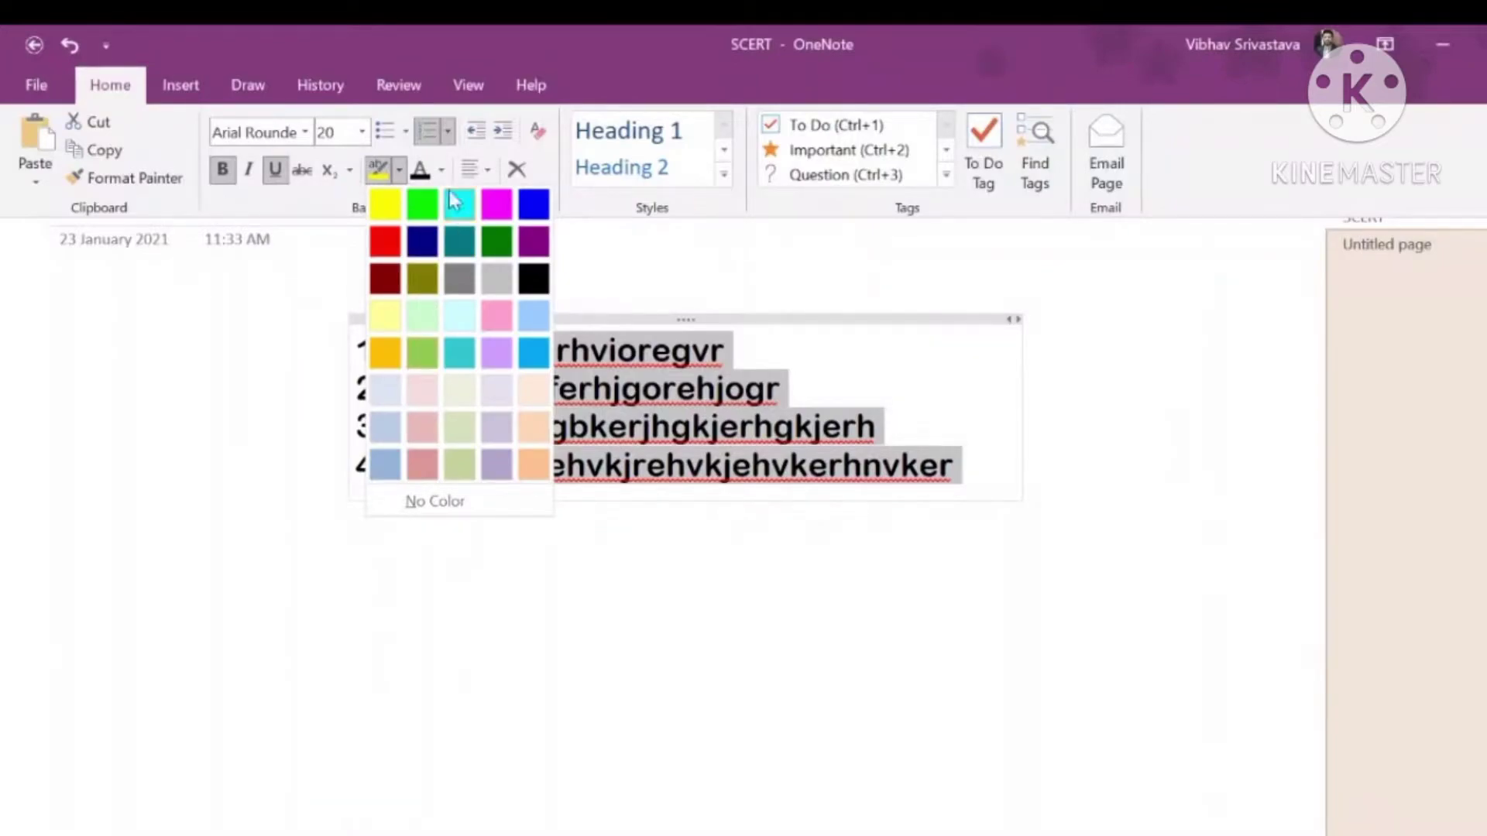
{"action": "left_click", "coordinate": [441, 170]}
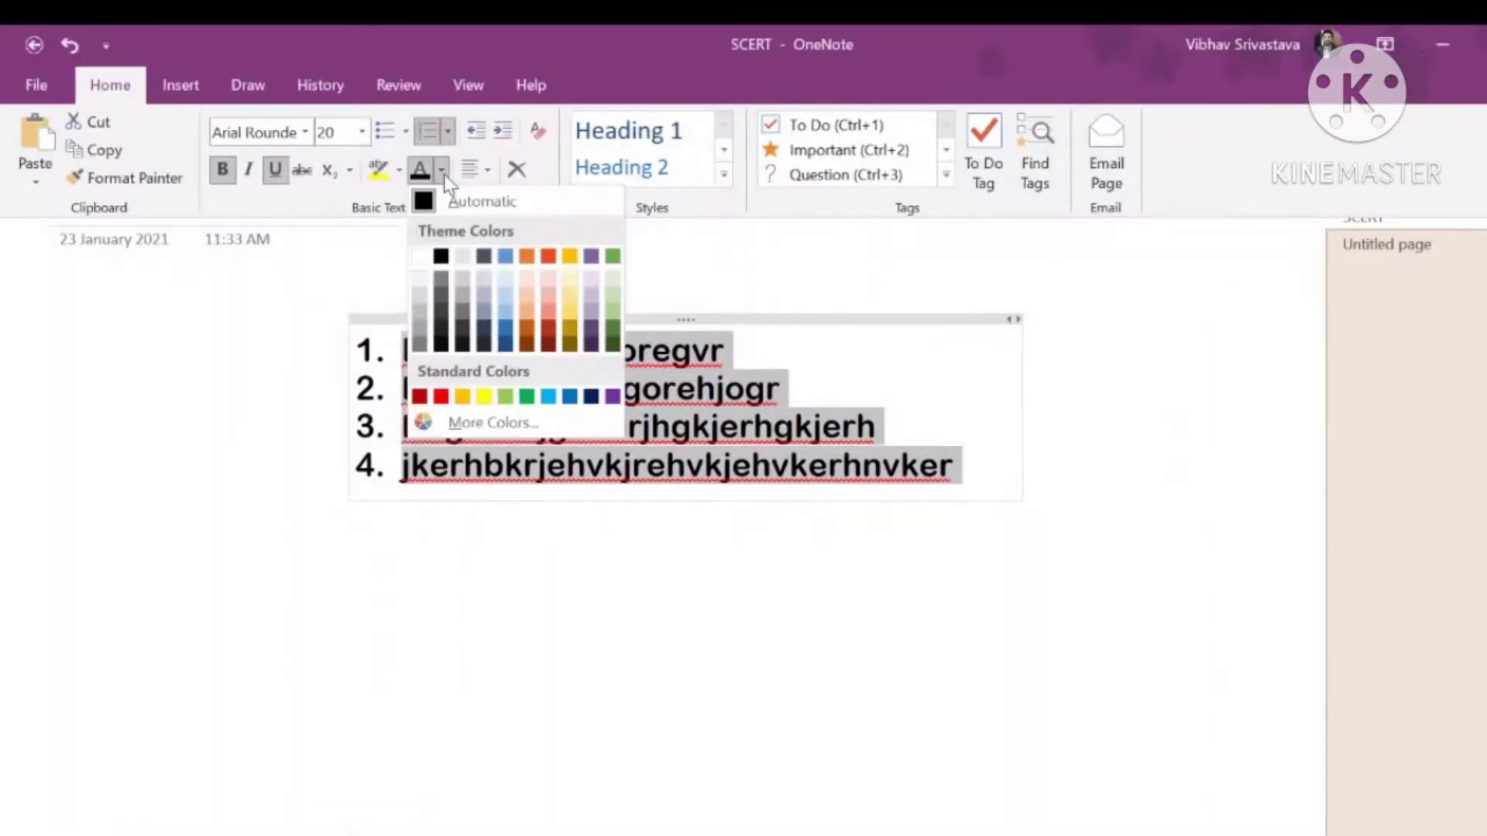
{"action": "left_click", "coordinate": [441, 396]}
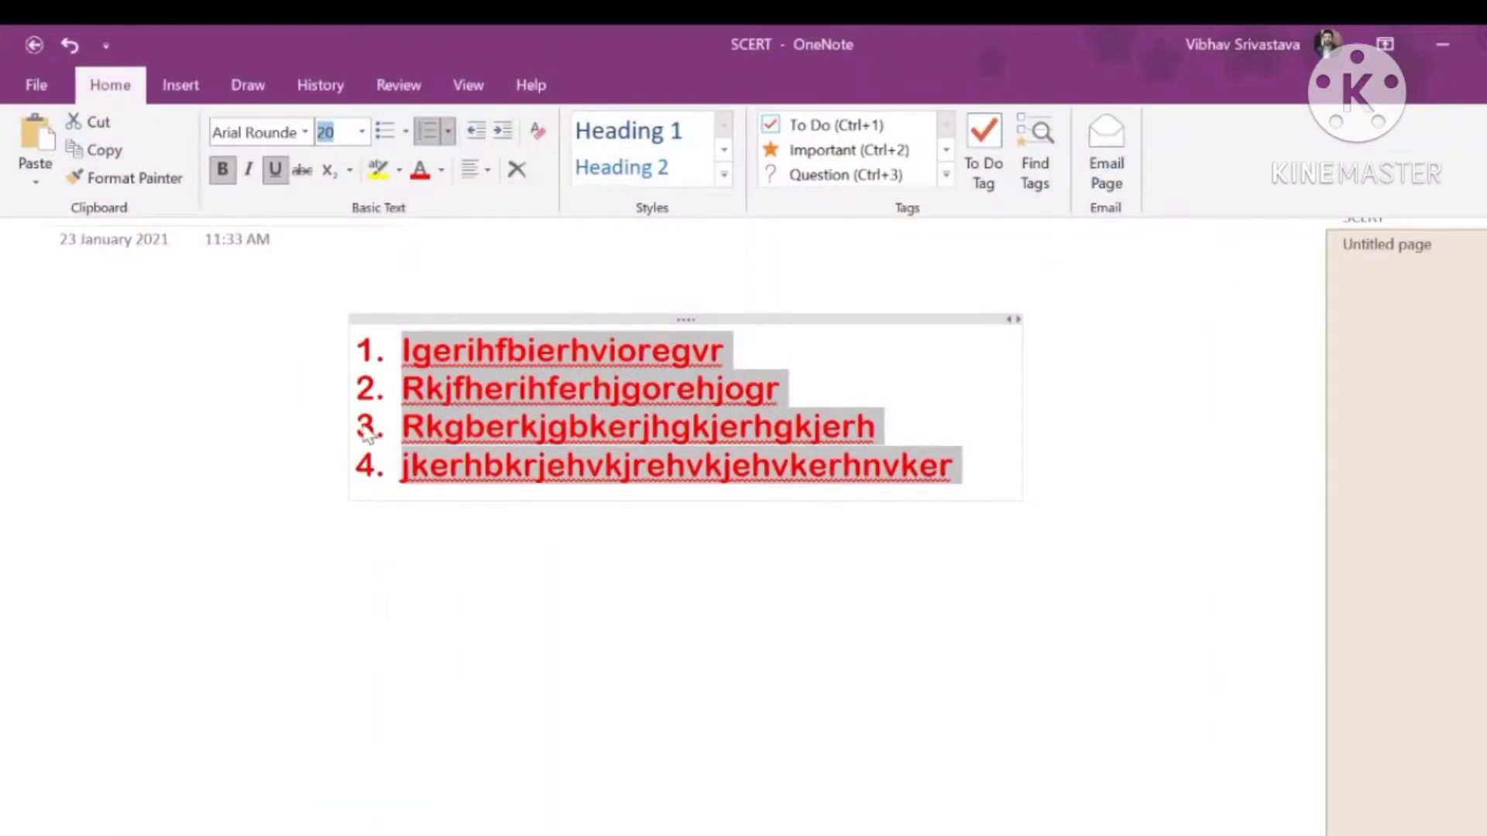
{"action": "left_click", "coordinate": [399, 170]}
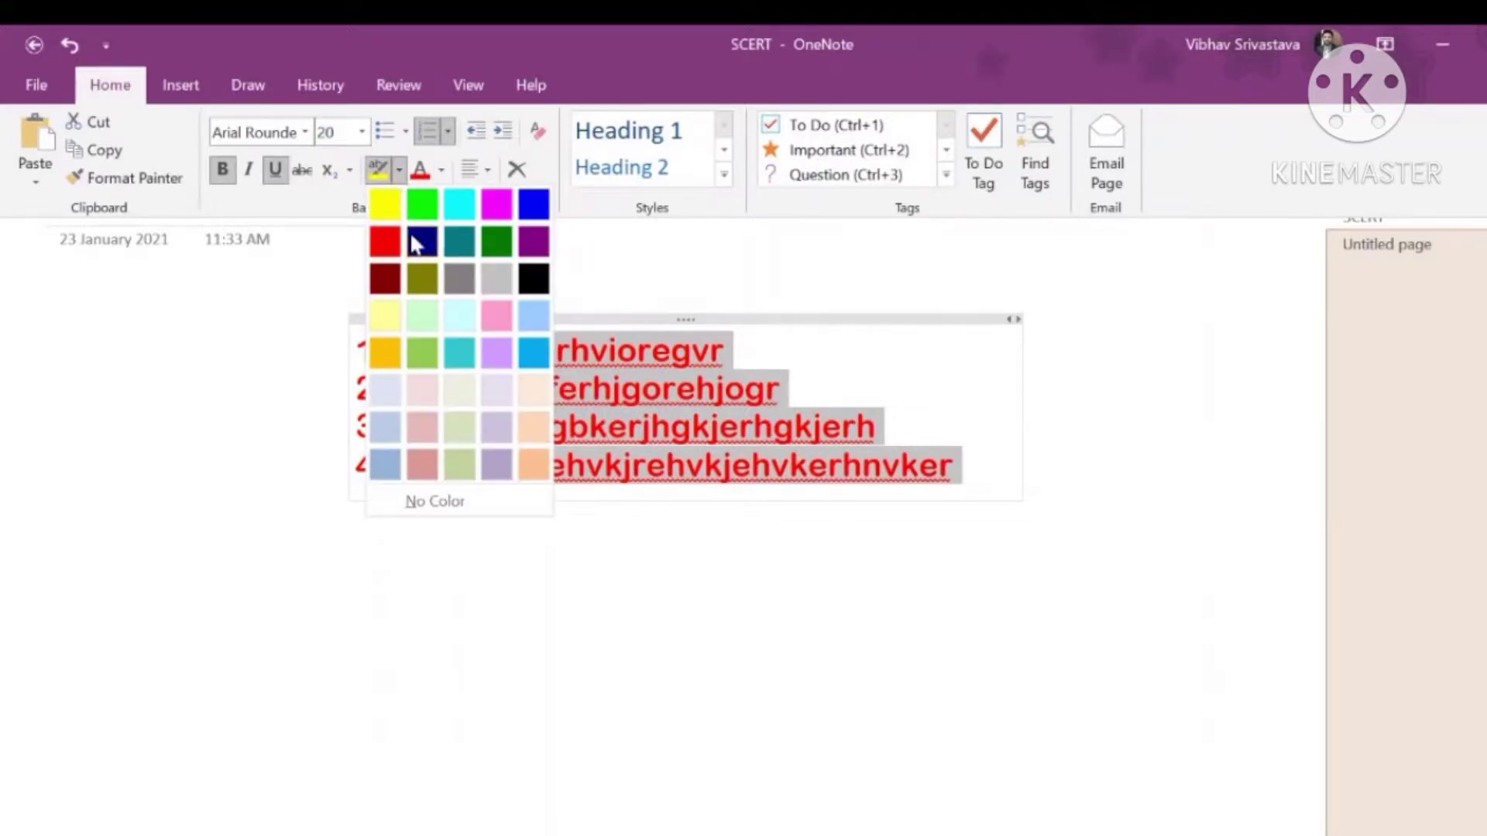
{"action": "left_click", "coordinate": [391, 215]}
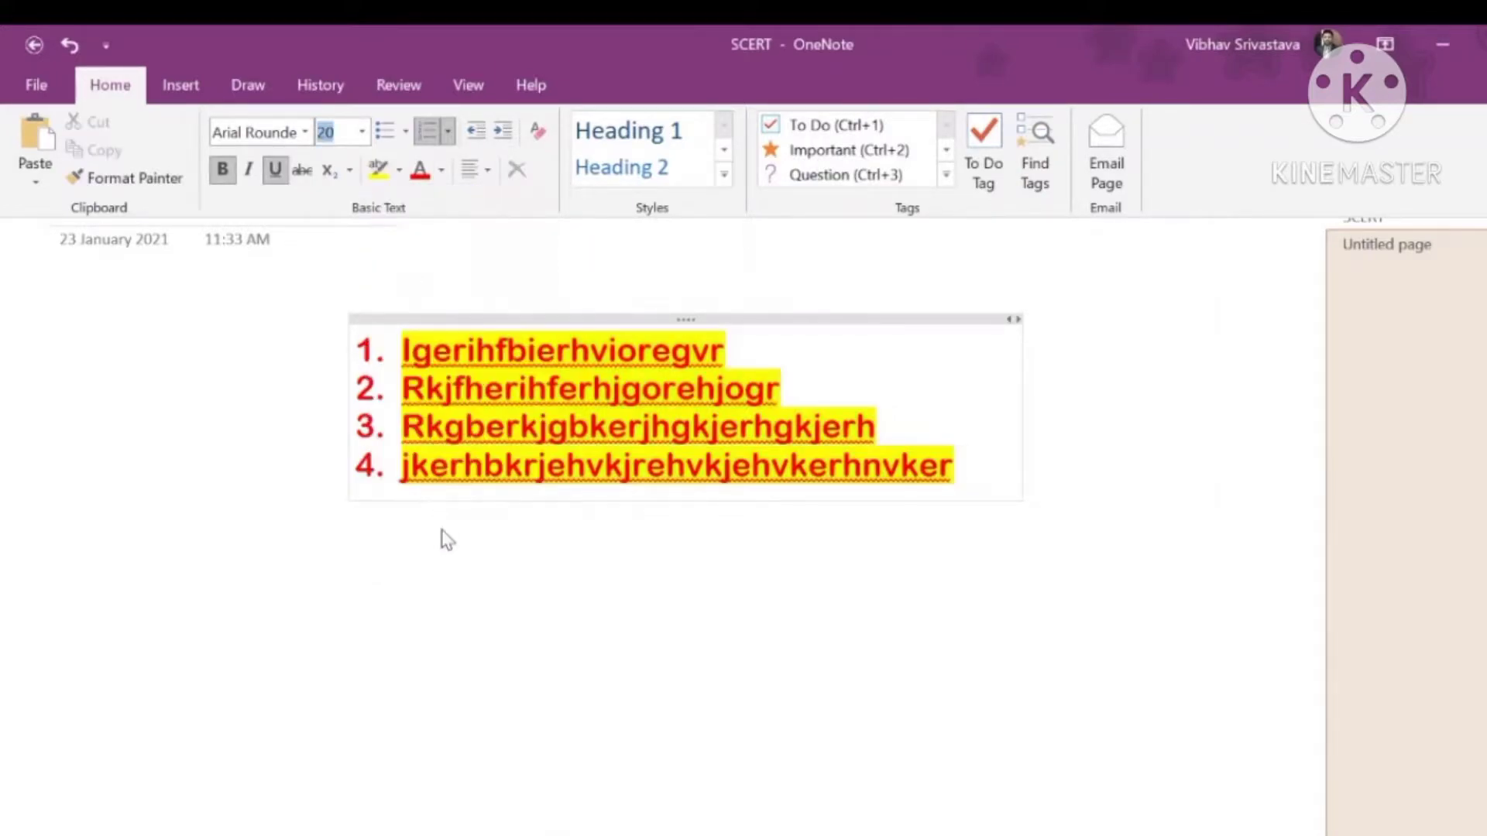
Try right alignment on the fourth list item and change its alignment to Center.
{"action": "left_click", "coordinate": [488, 172]}
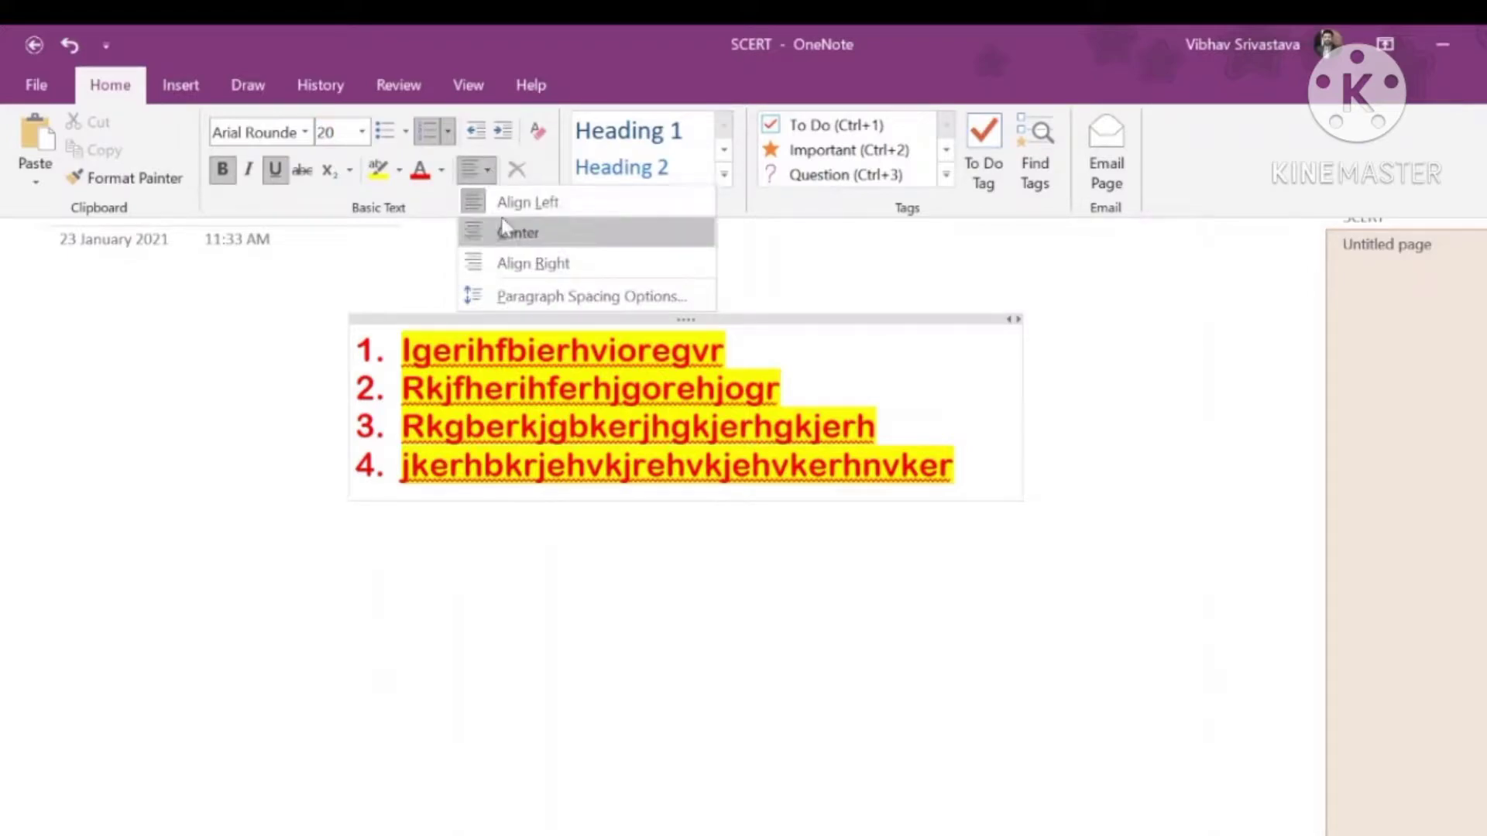
{"action": "left_click", "coordinate": [526, 267]}
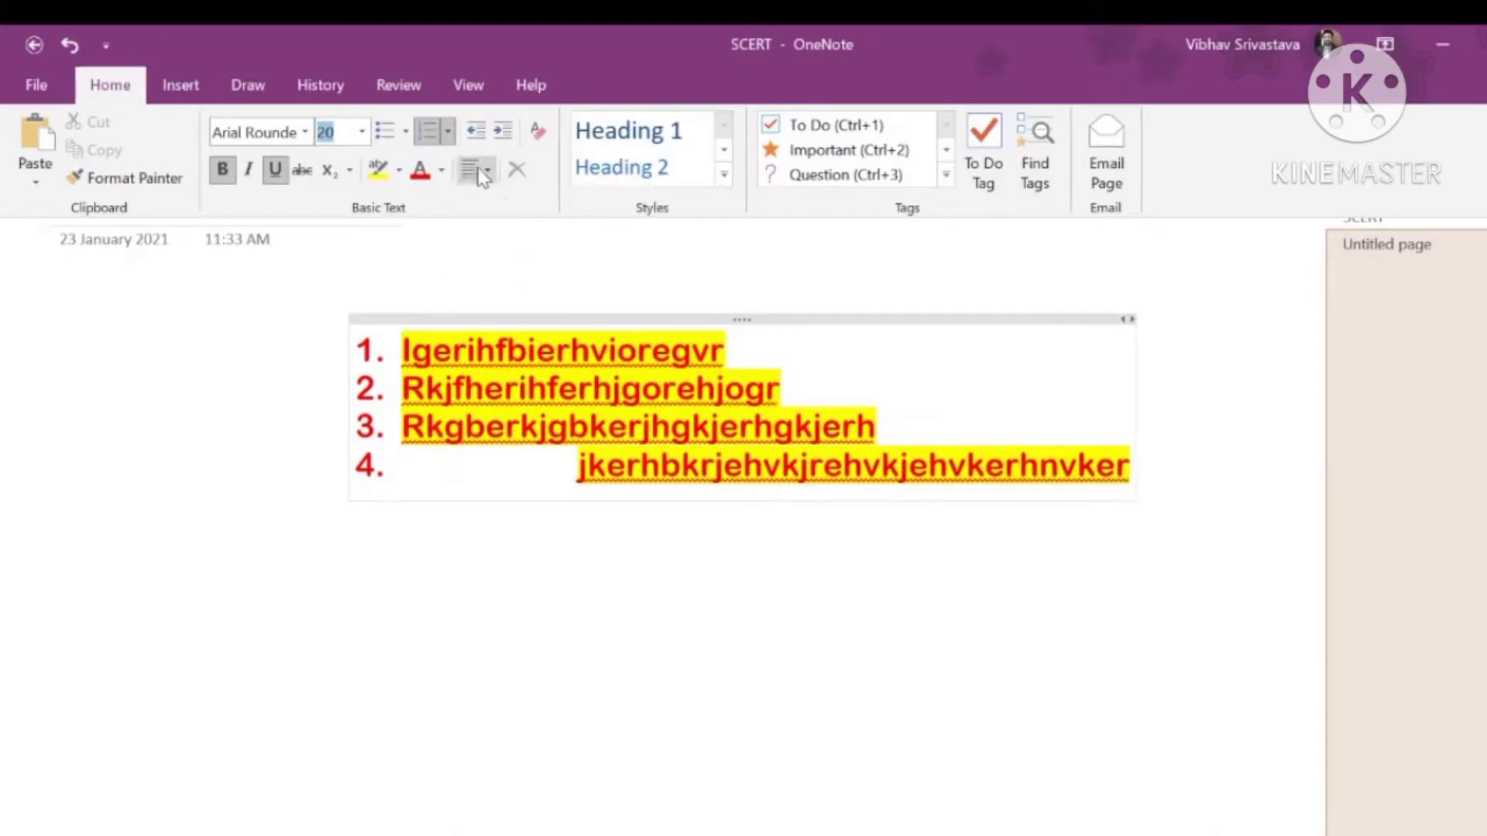
{"action": "left_click", "coordinate": [487, 171]}
{"action": "left_click", "coordinate": [511, 230]}
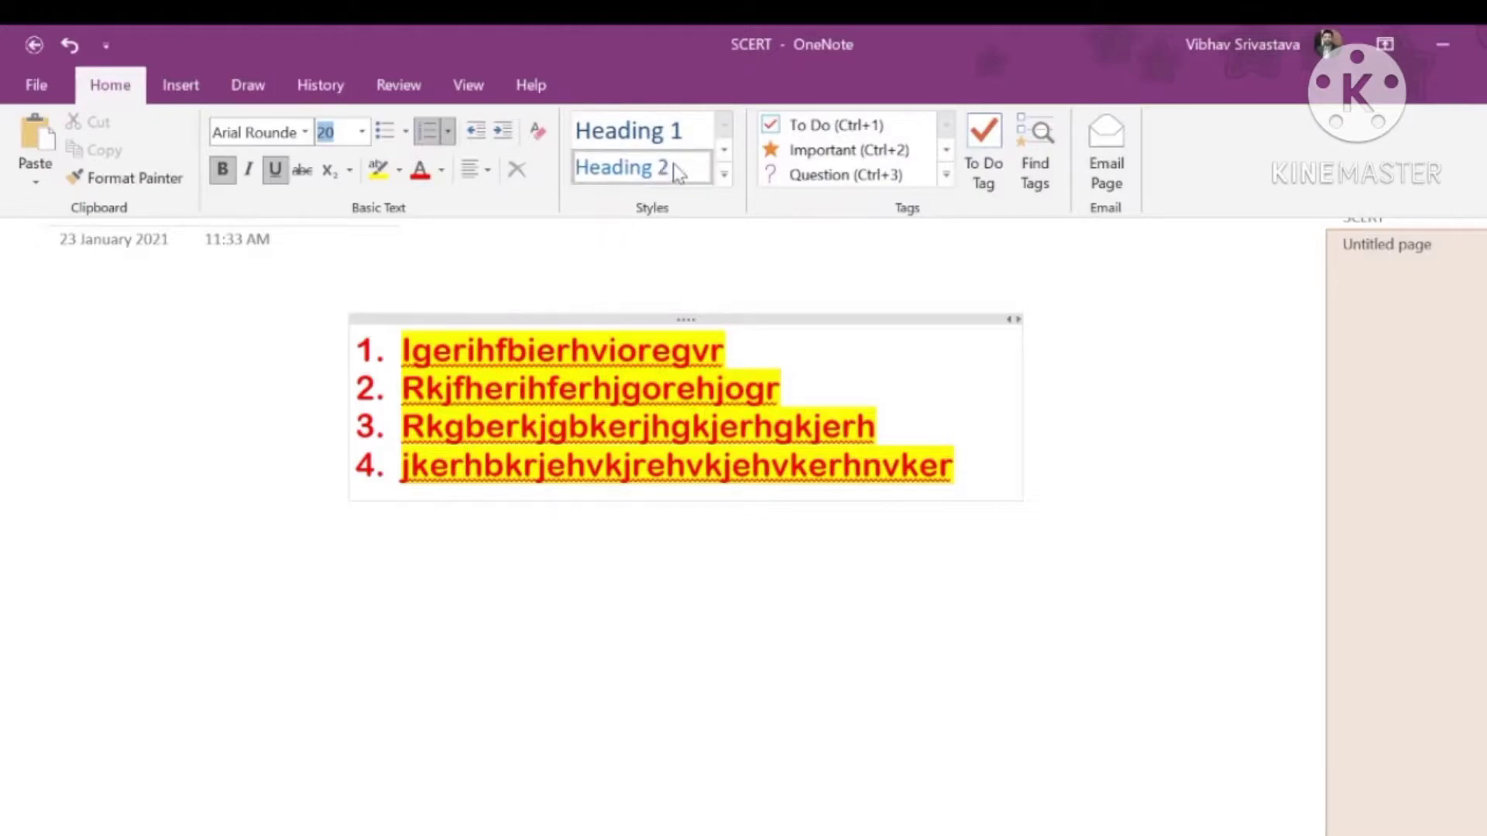
Browse the available text styles and apply the Heading 2 style to the fourth list item.
{"action": "left_click", "coordinate": [723, 150]}
{"action": "left_click", "coordinate": [723, 124]}
{"action": "left_click", "coordinate": [664, 169]}
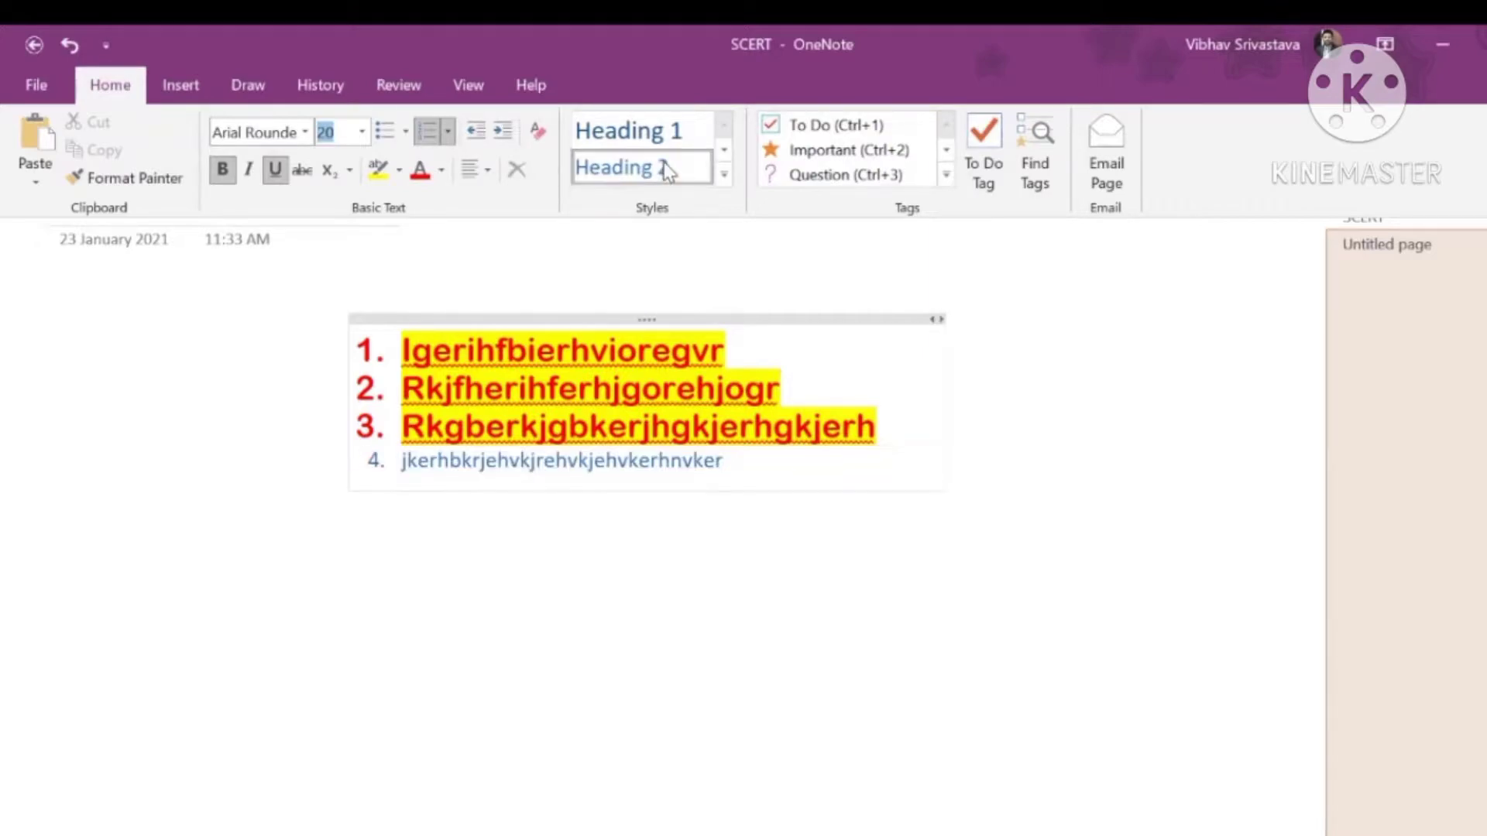
{"action": "left_click", "coordinate": [723, 175]}
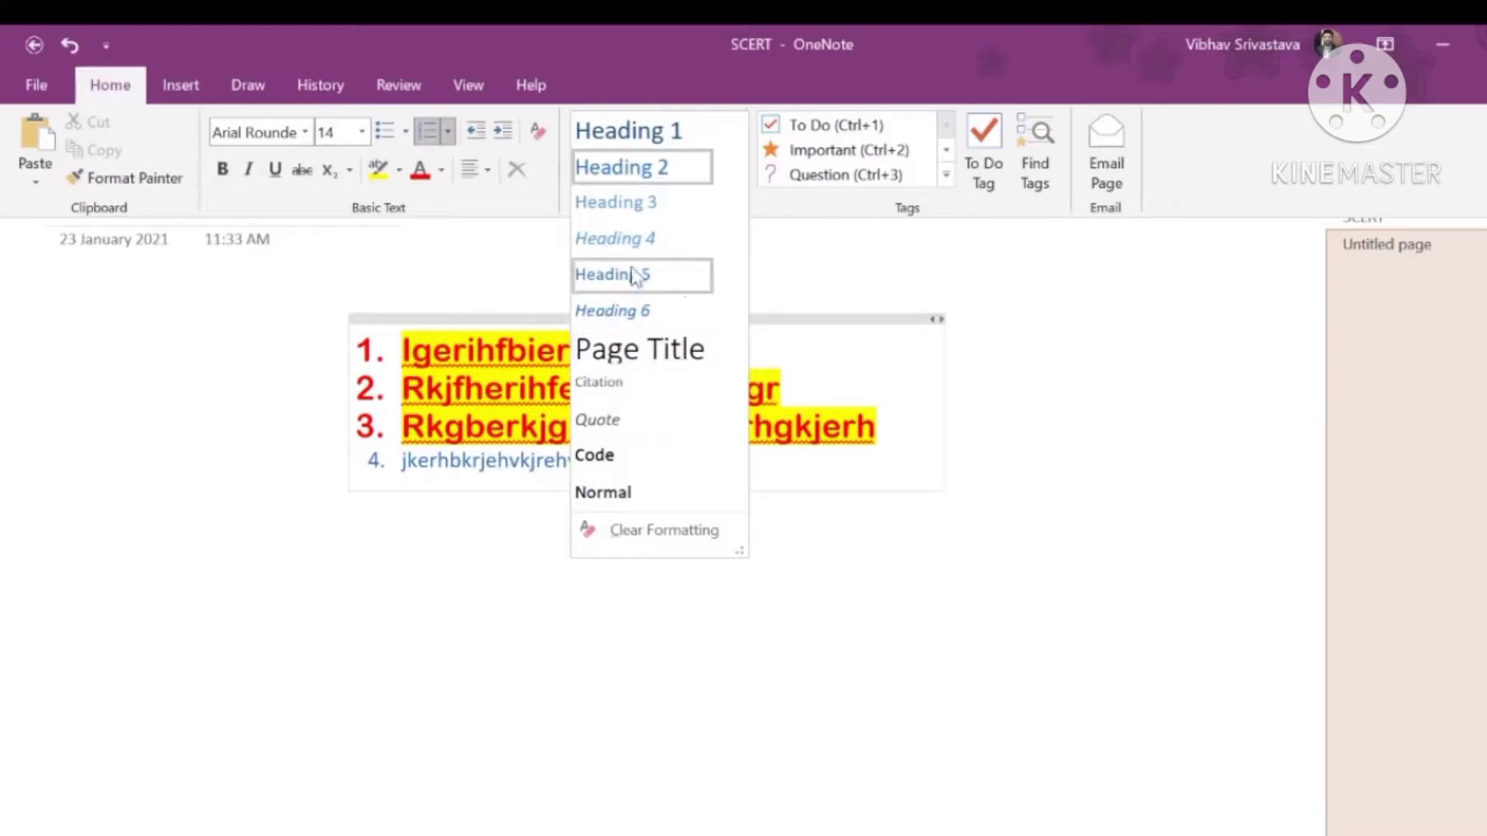
{"action": "left_click", "coordinate": [829, 273]}
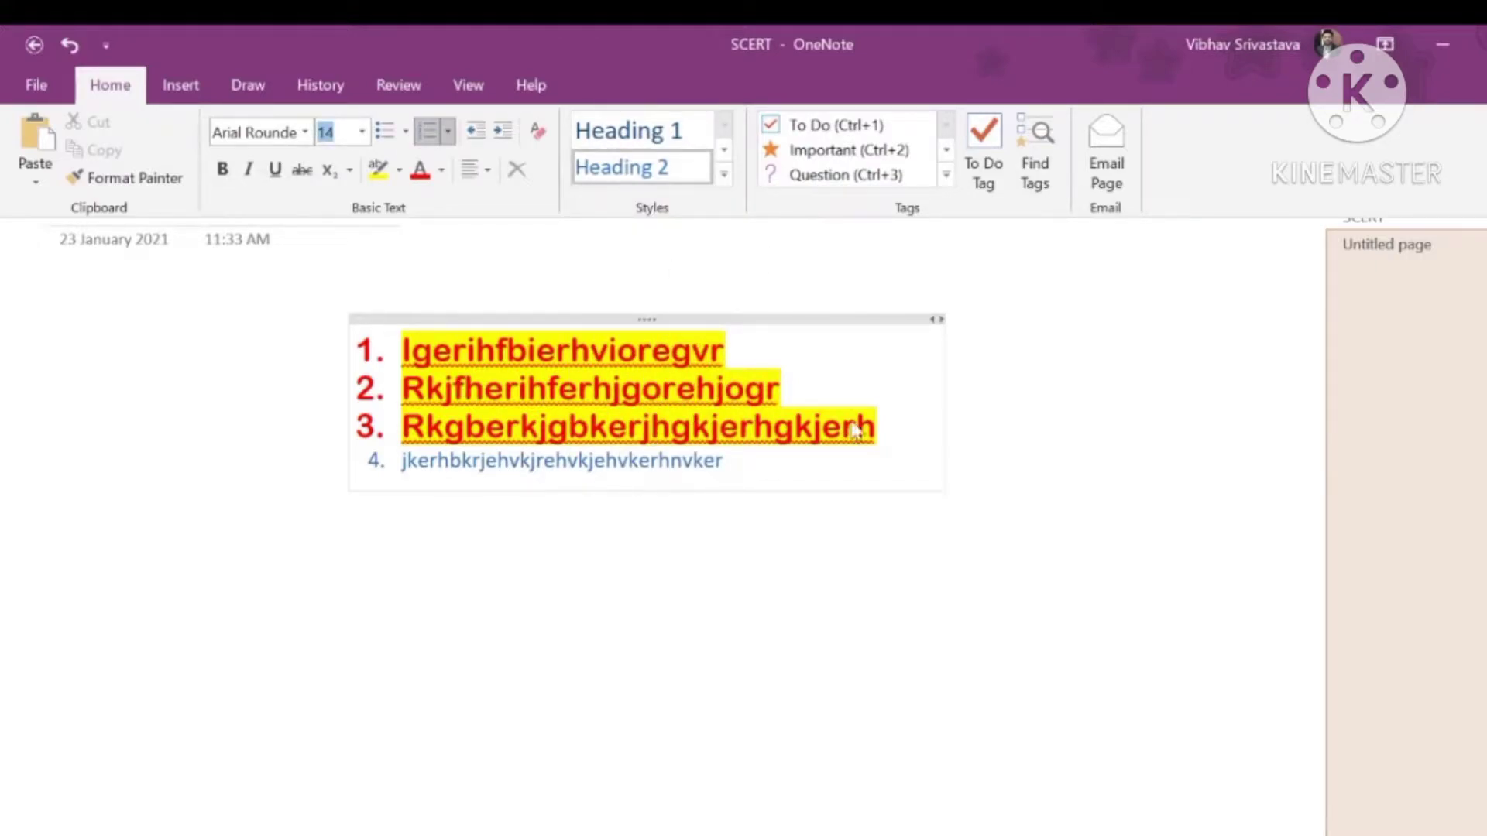
{"action": "left_click", "coordinate": [817, 346]}
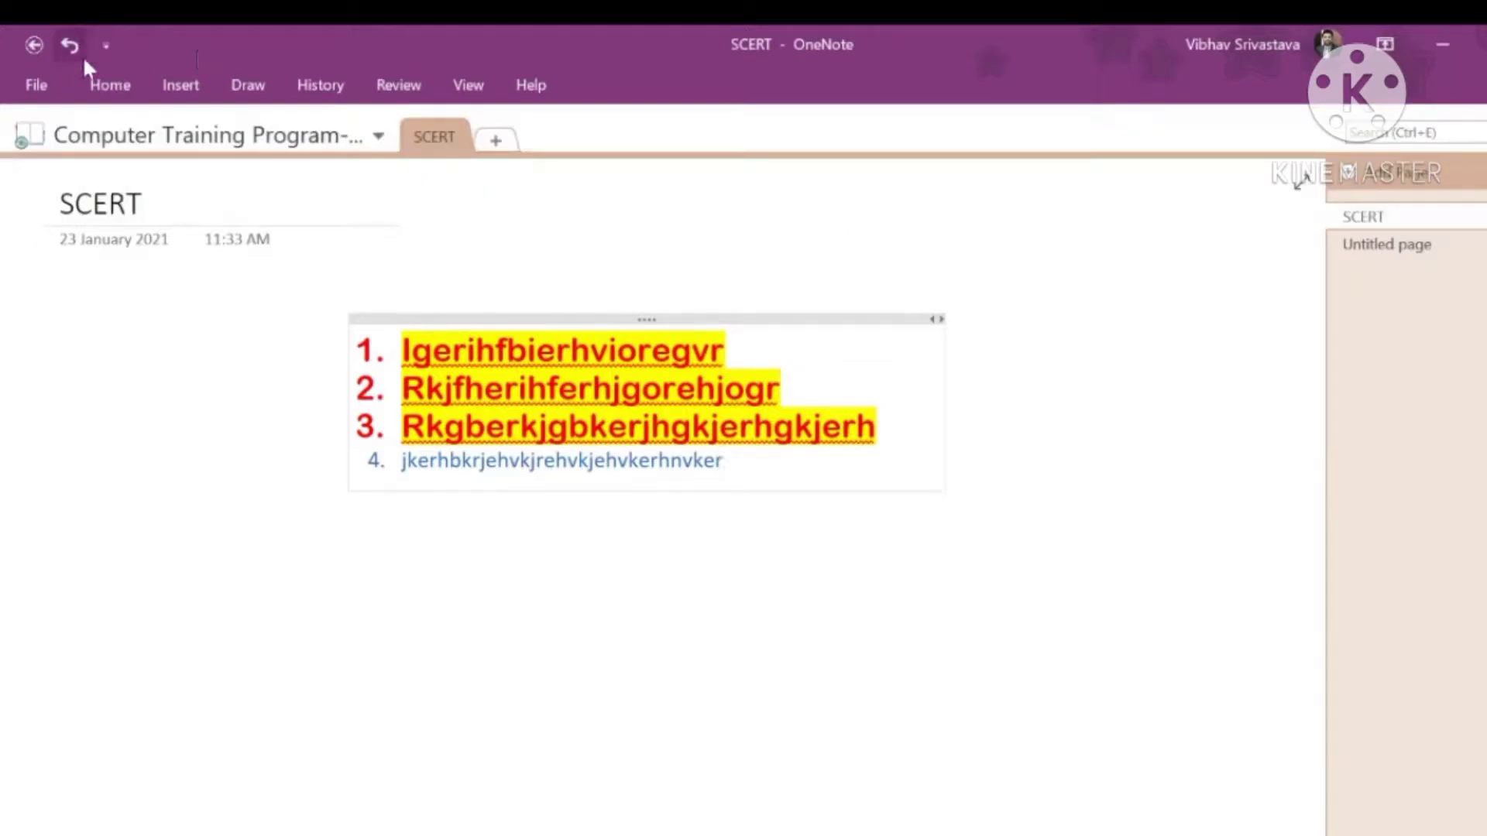
{"action": "left_click", "coordinate": [109, 85]}
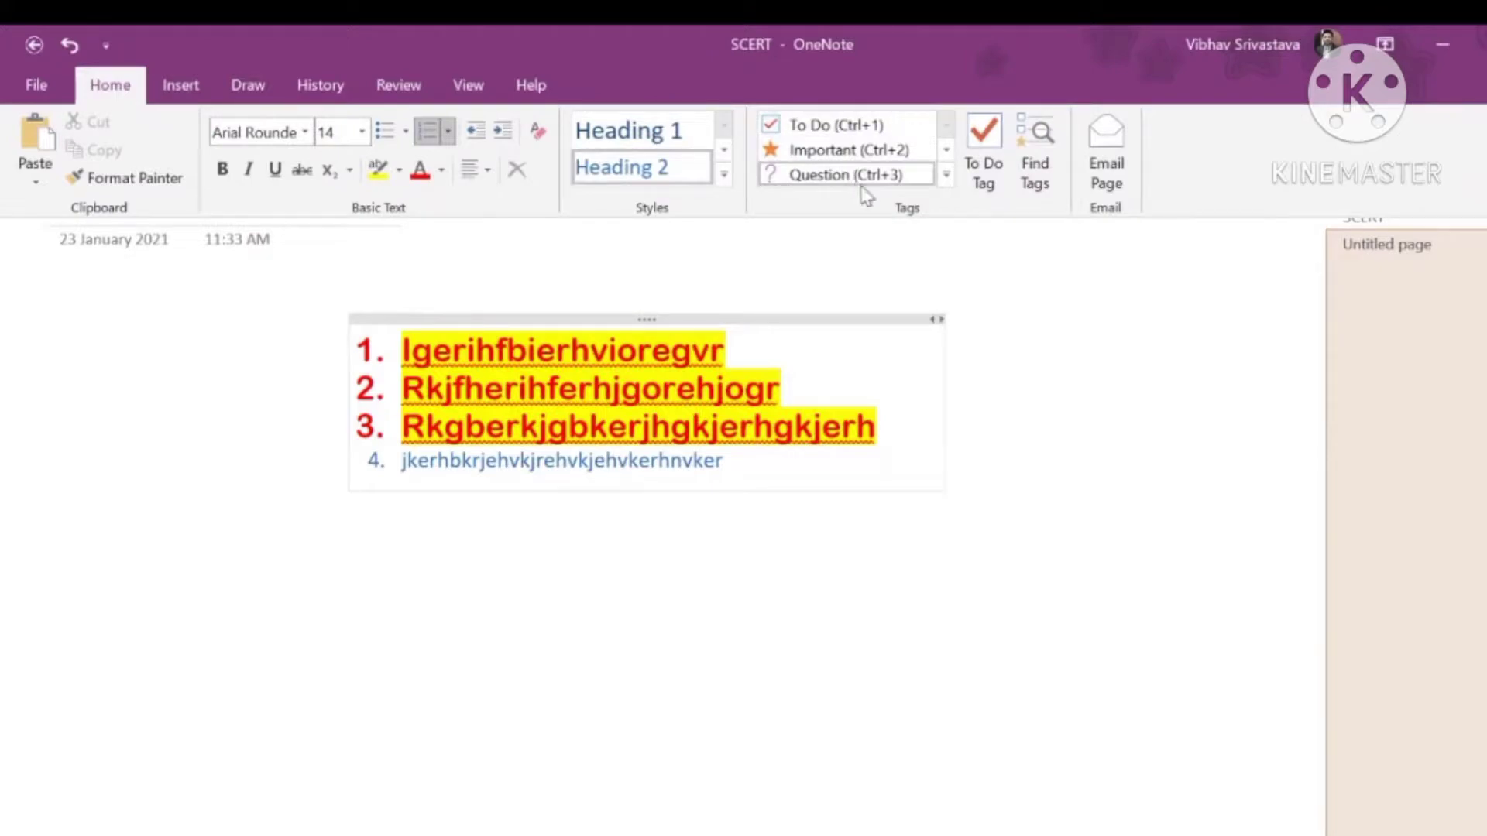
Tag the first three list items as To Do and tick the first item's checkbox as complete.
{"action": "left_click", "coordinate": [404, 358]}
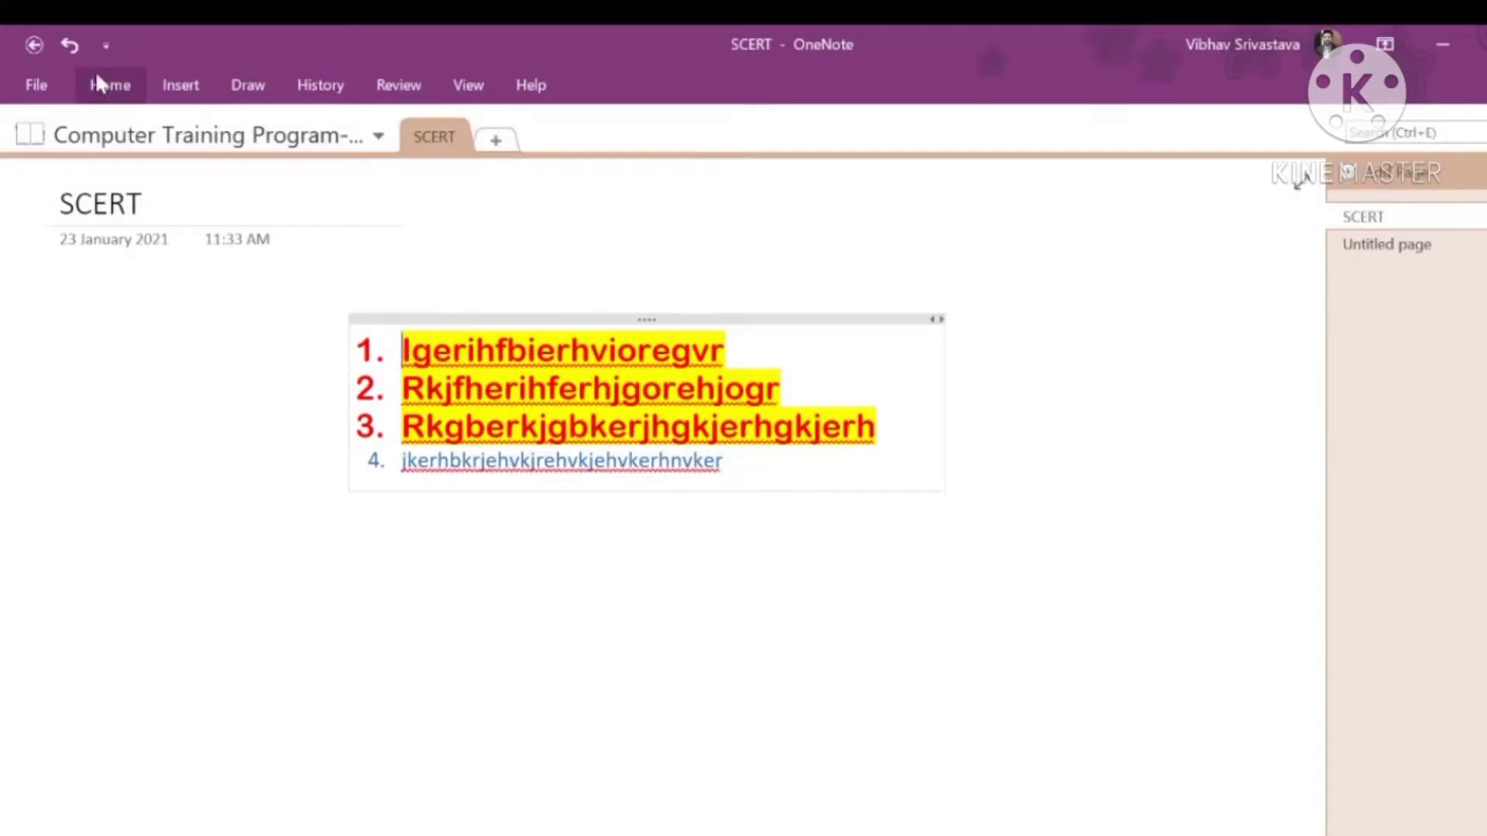
{"action": "left_click", "coordinate": [97, 77]}
{"action": "left_click", "coordinate": [795, 128]}
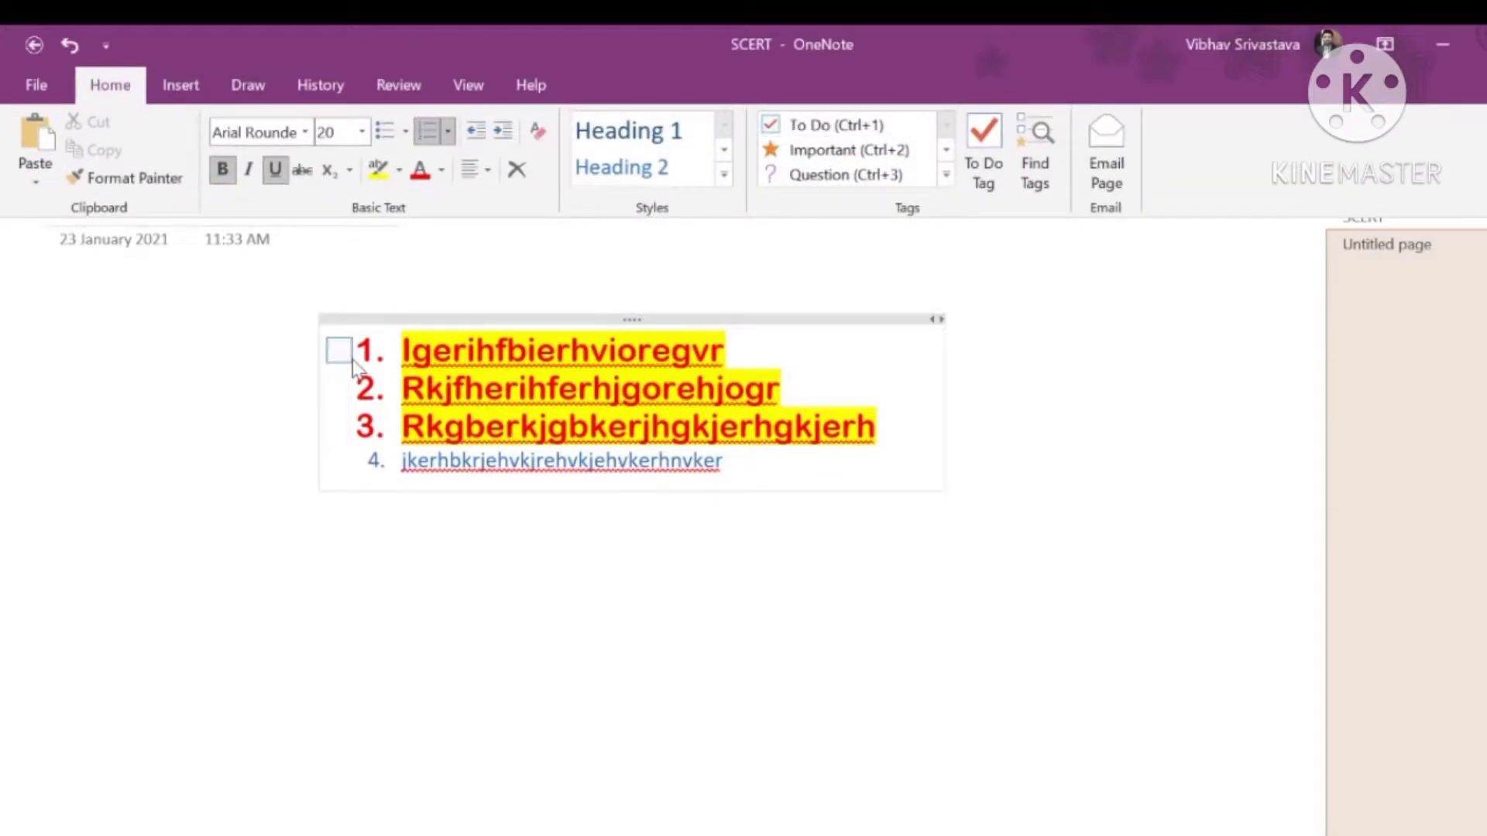
{"action": "left_click", "coordinate": [401, 391]}
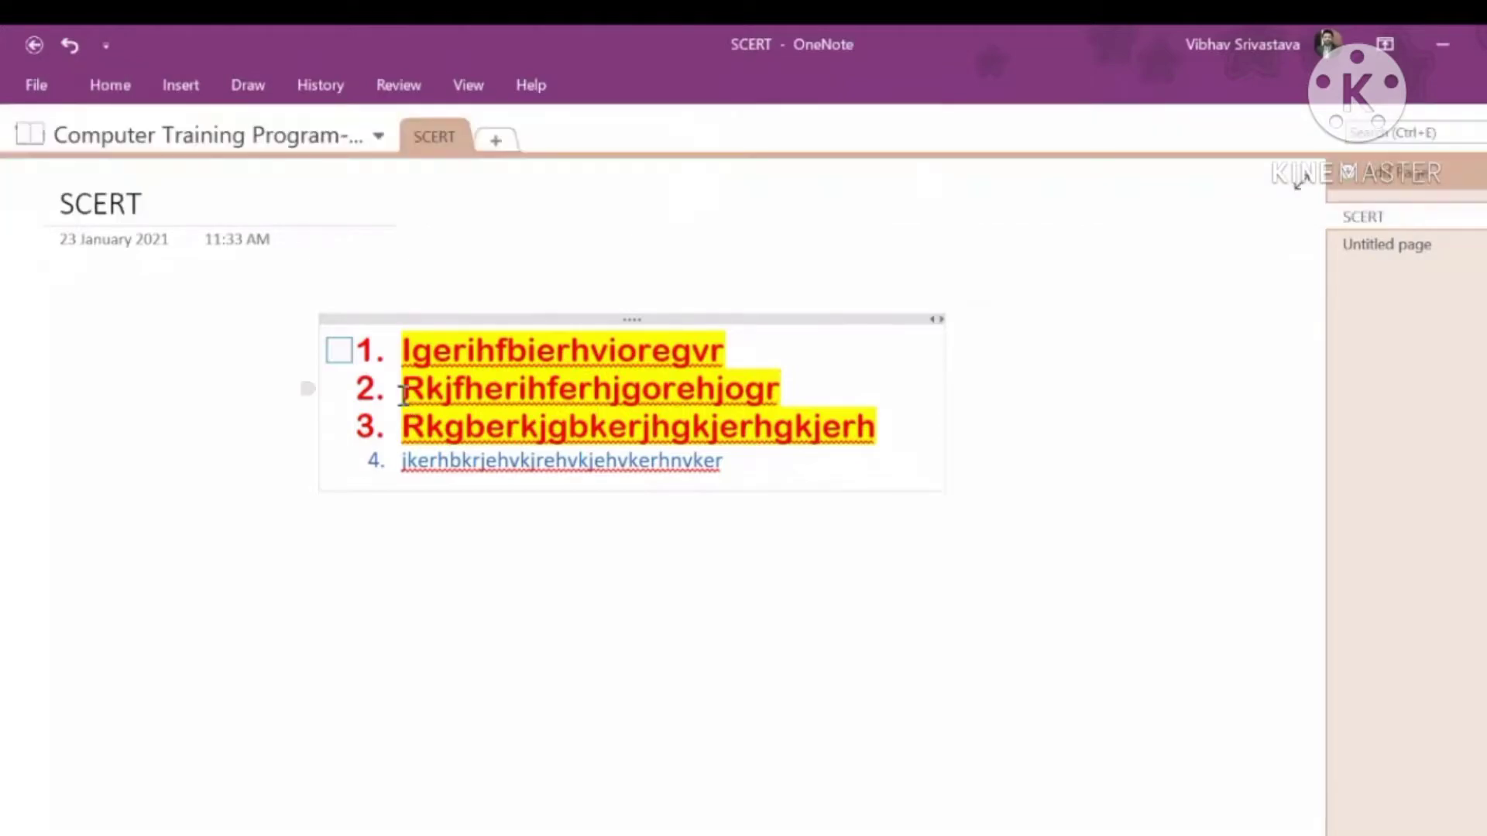
{"action": "left_click", "coordinate": [112, 74]}
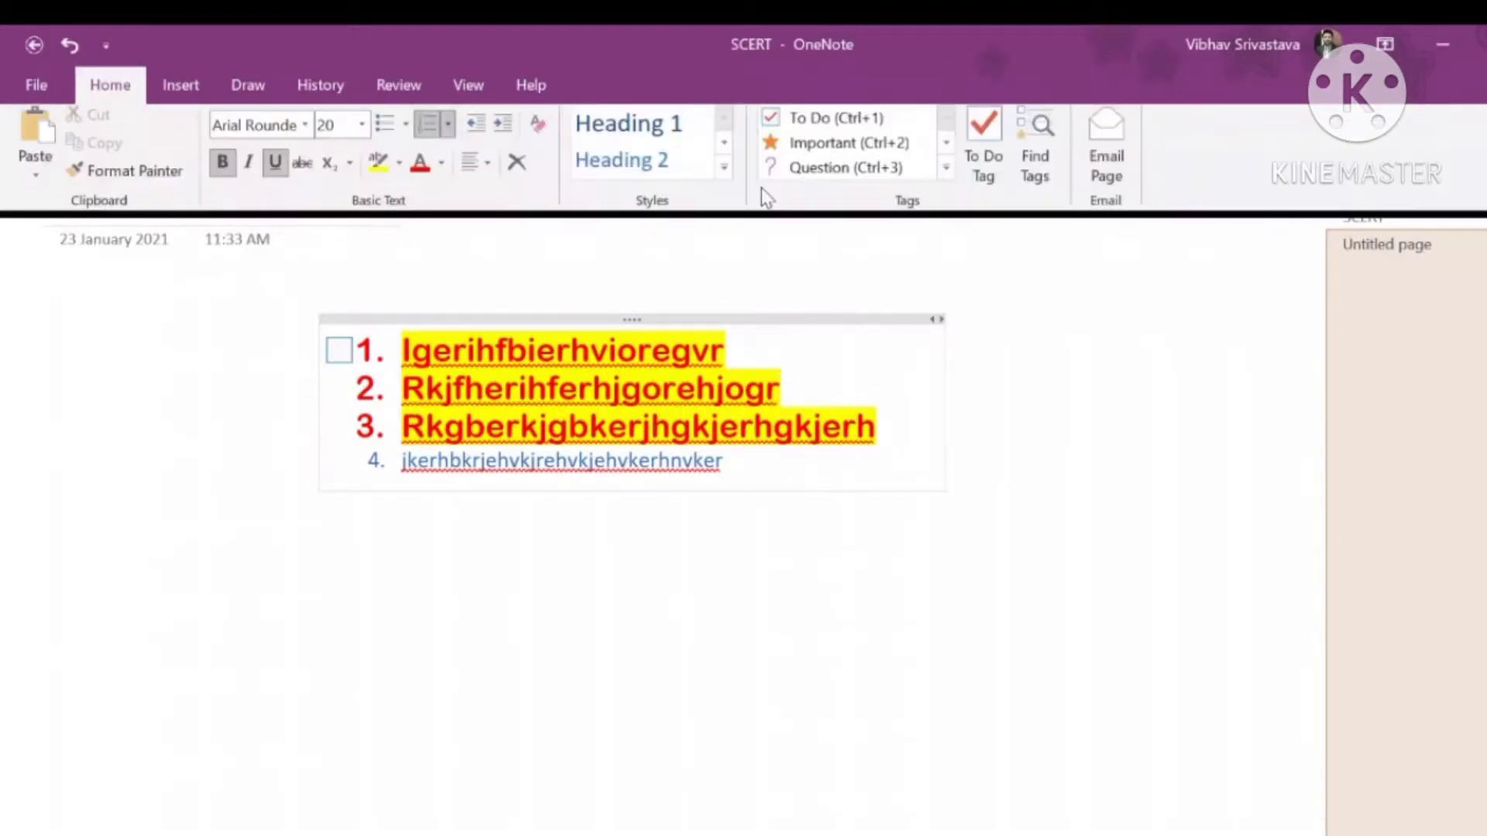
{"action": "left_click", "coordinate": [798, 127]}
{"action": "left_click", "coordinate": [401, 425]}
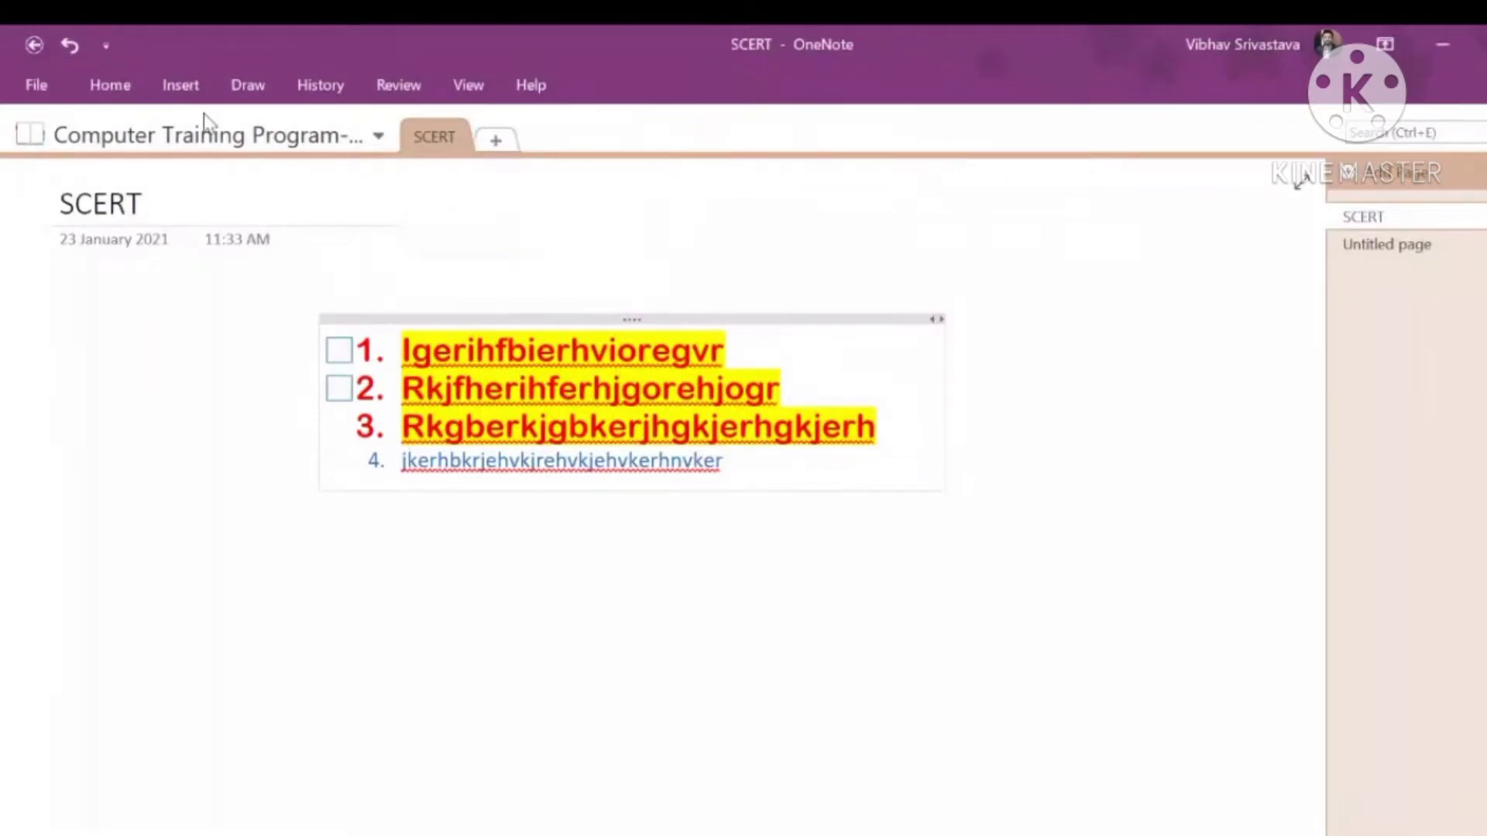
{"action": "left_click", "coordinate": [110, 84]}
{"action": "left_click", "coordinate": [797, 126]}
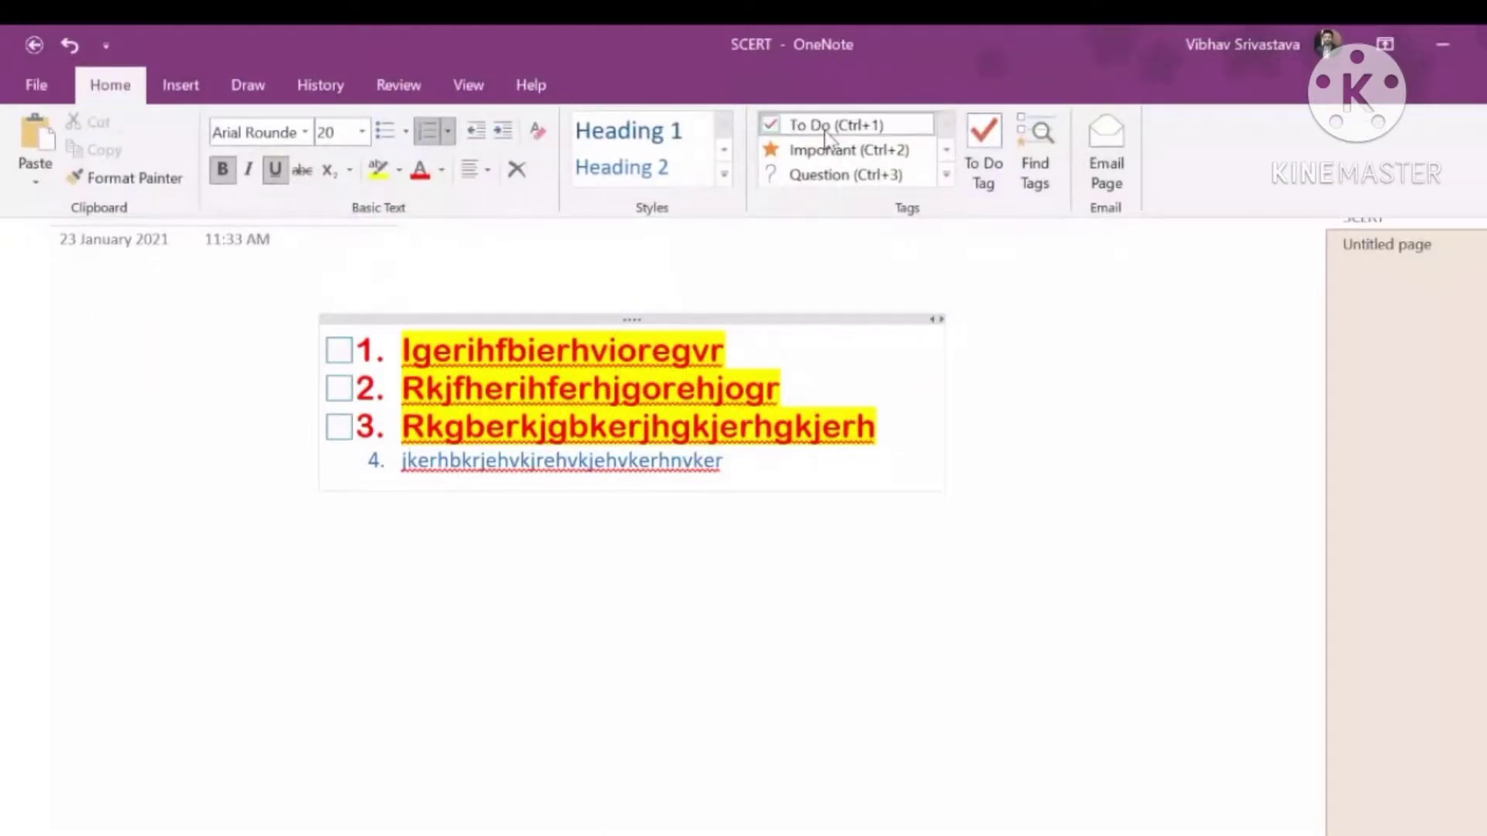
{"action": "left_click", "coordinate": [342, 352]}
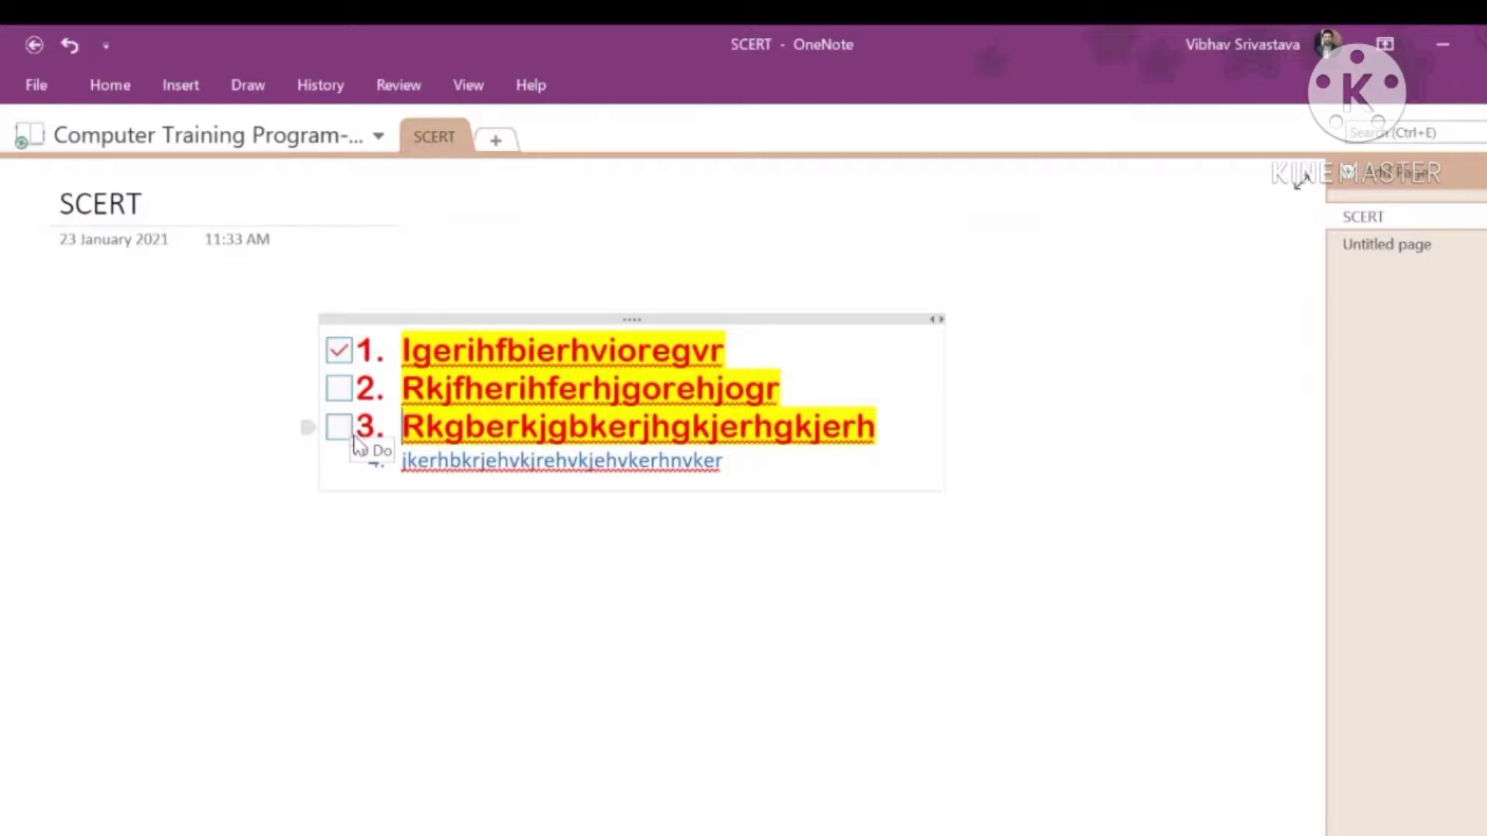
{"action": "left_click", "coordinate": [109, 89]}
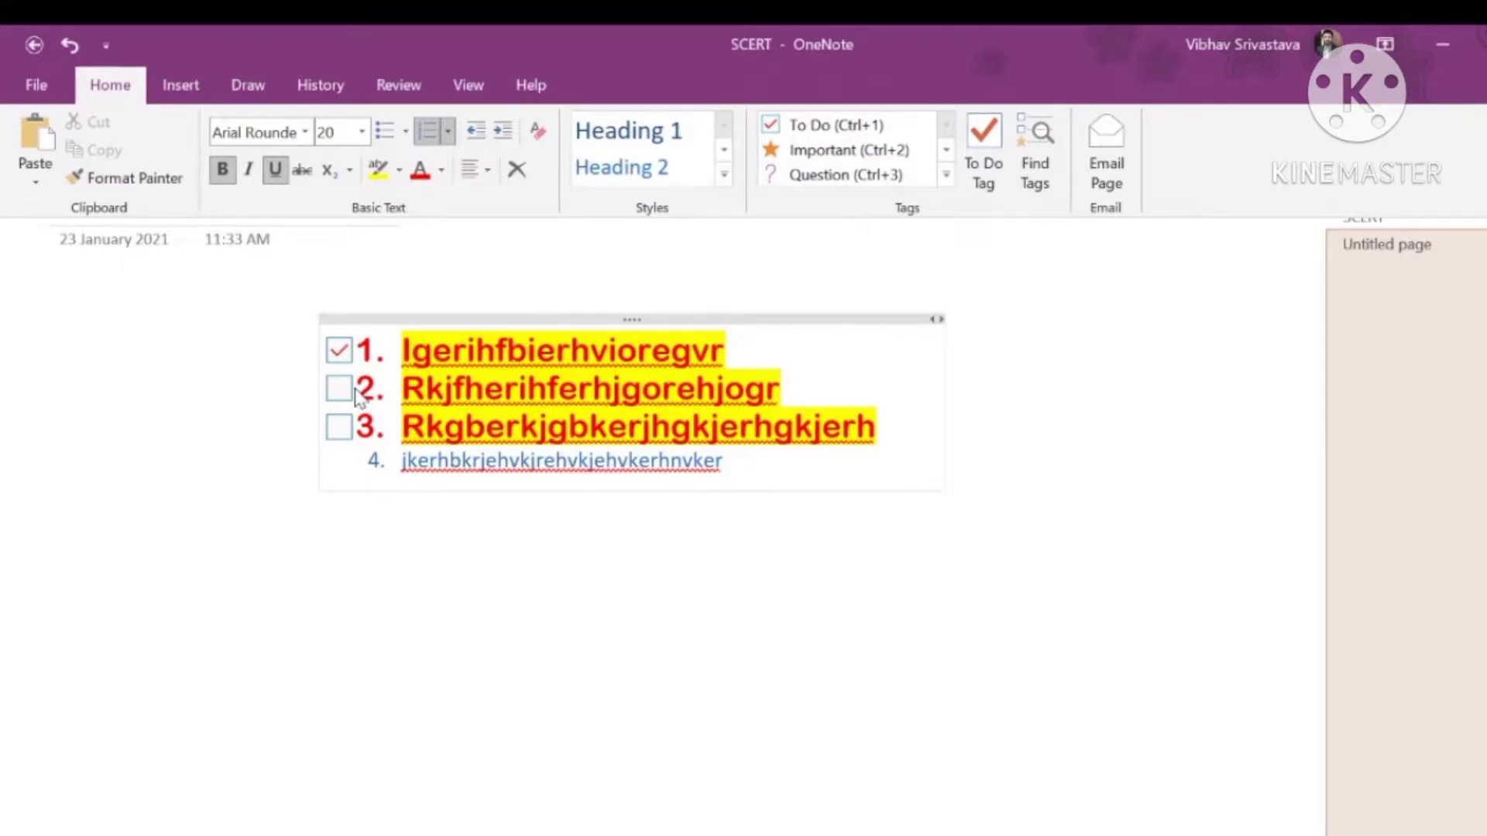
{"action": "left_click", "coordinate": [780, 483]}
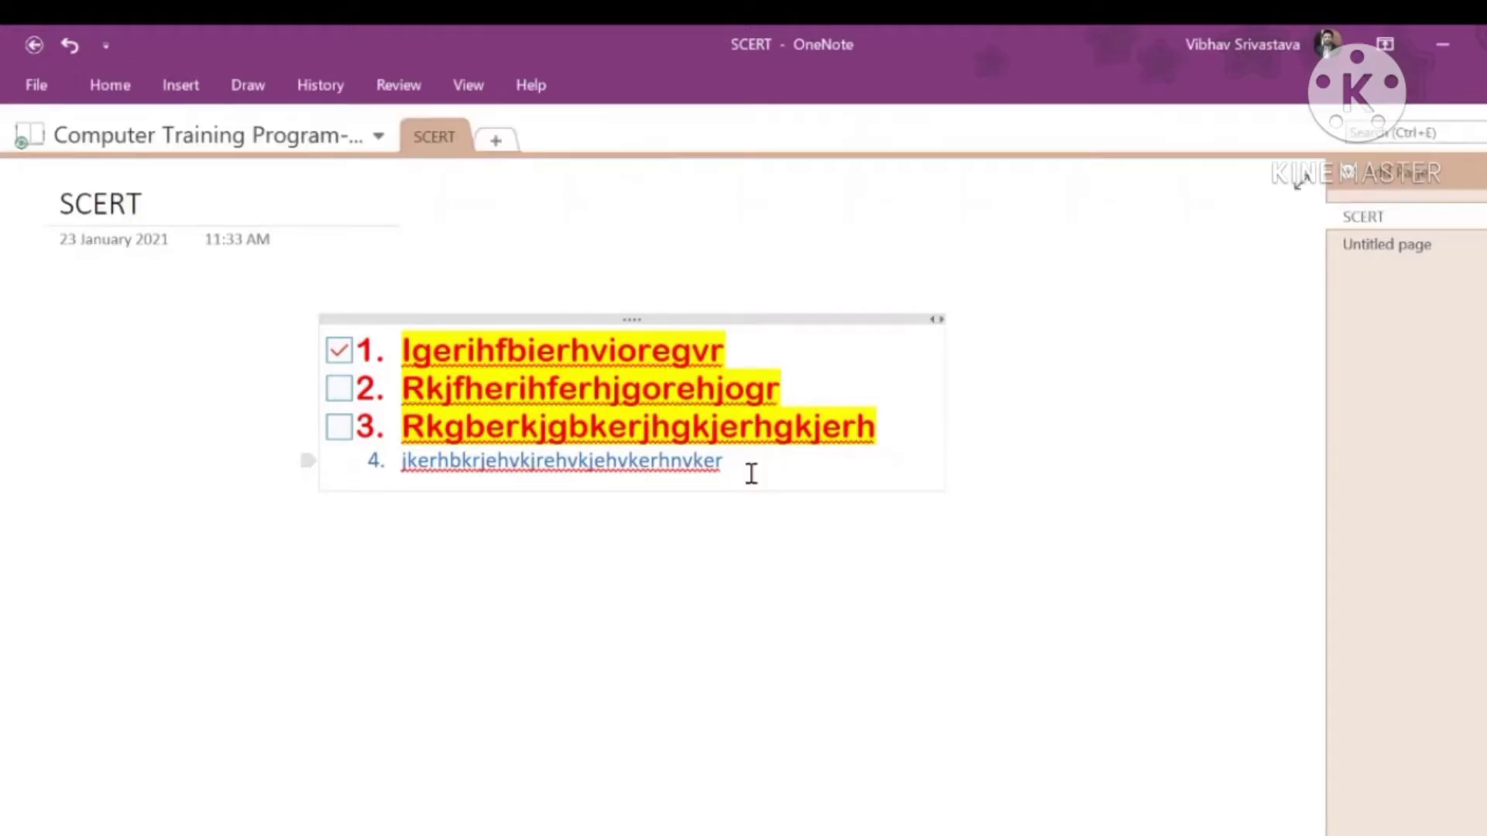
{"action": "left_click", "coordinate": [111, 86]}
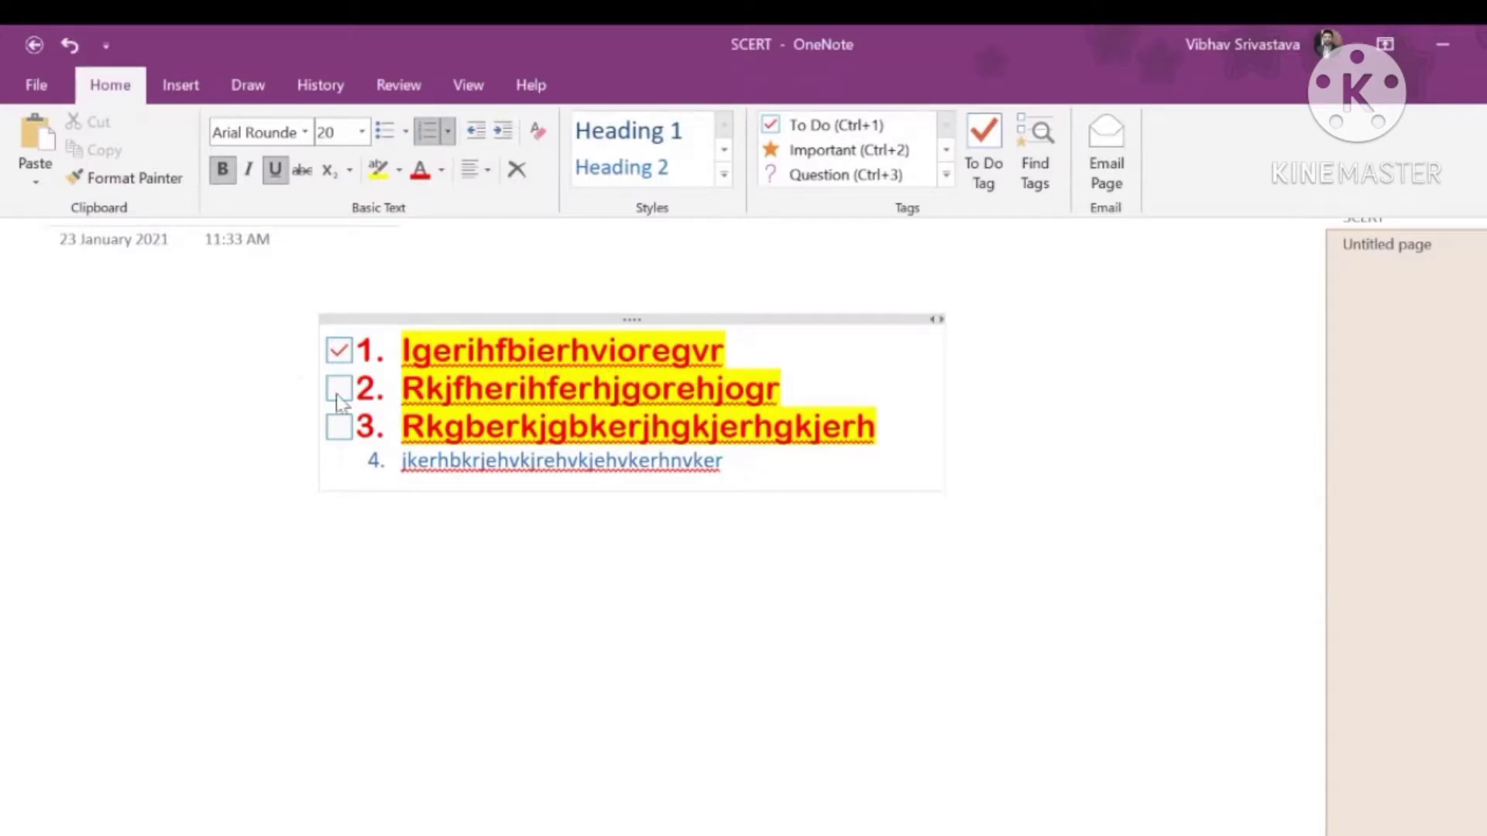
Add the Important tag to the second list item and dismiss the low battery notice.
{"action": "left_click", "coordinate": [406, 394]}
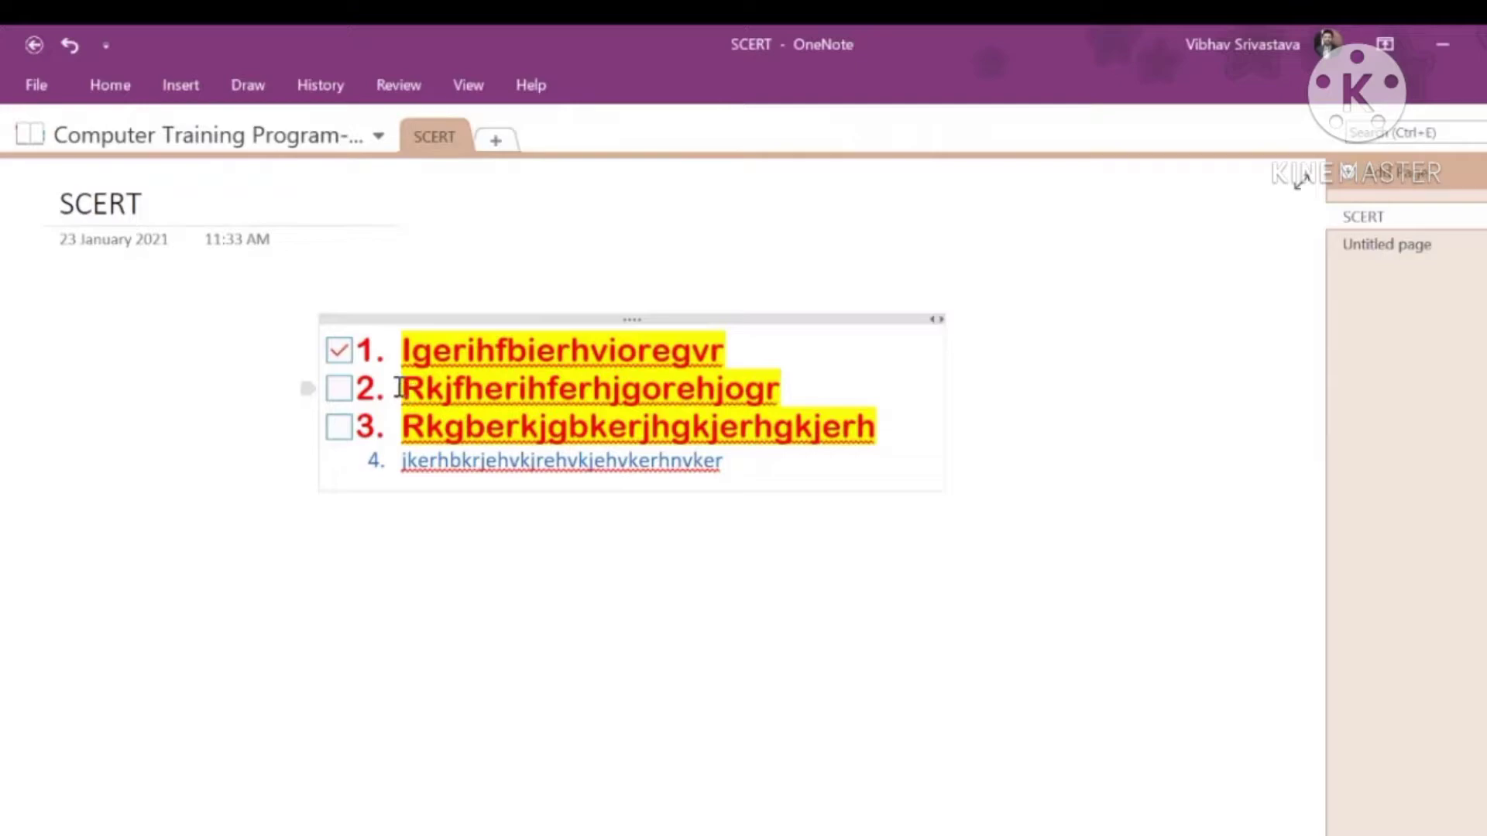
{"action": "left_click", "coordinate": [110, 86]}
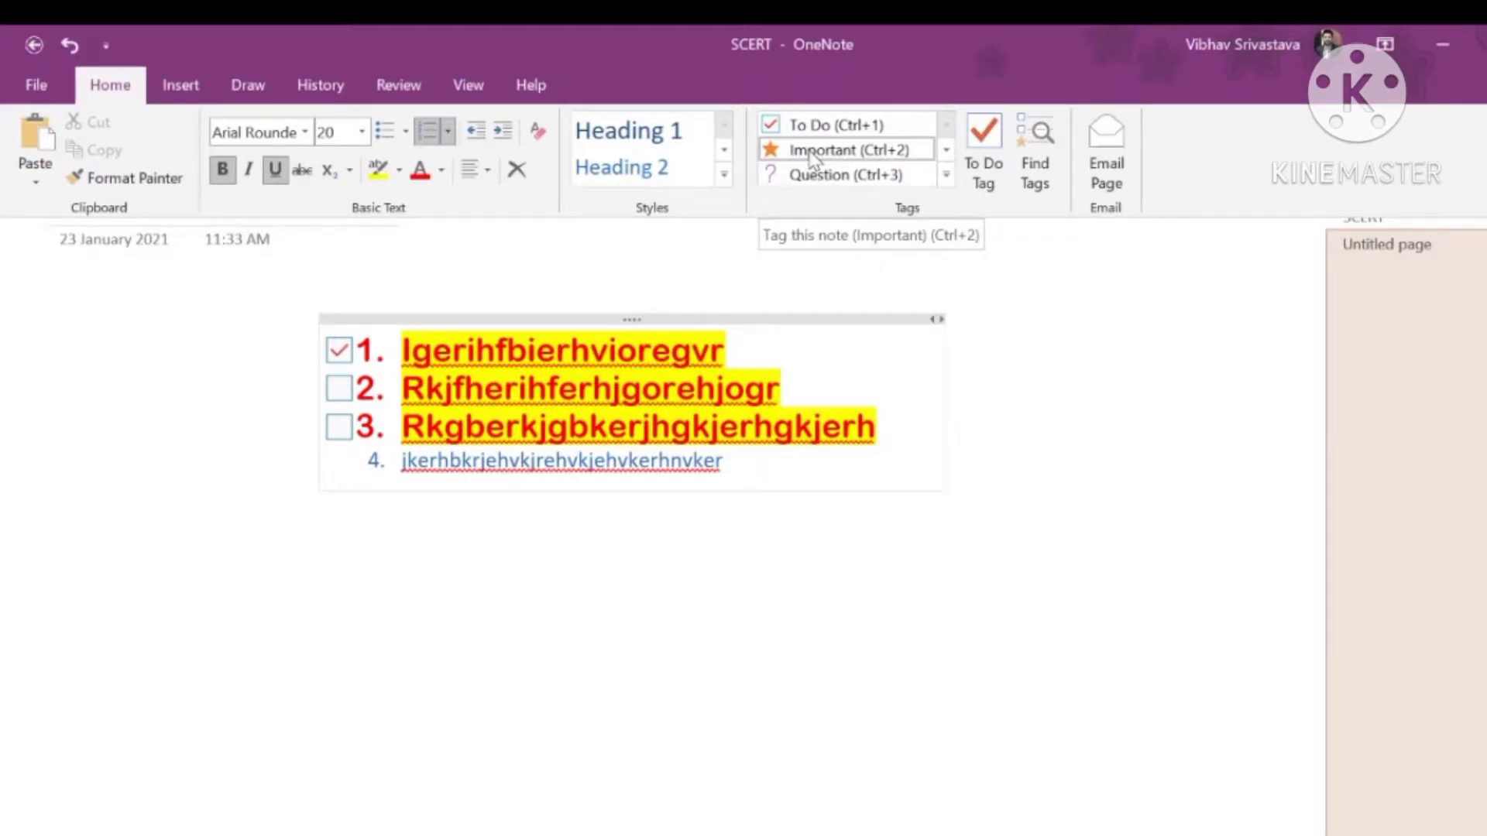
{"action": "left_click", "coordinate": [811, 151]}
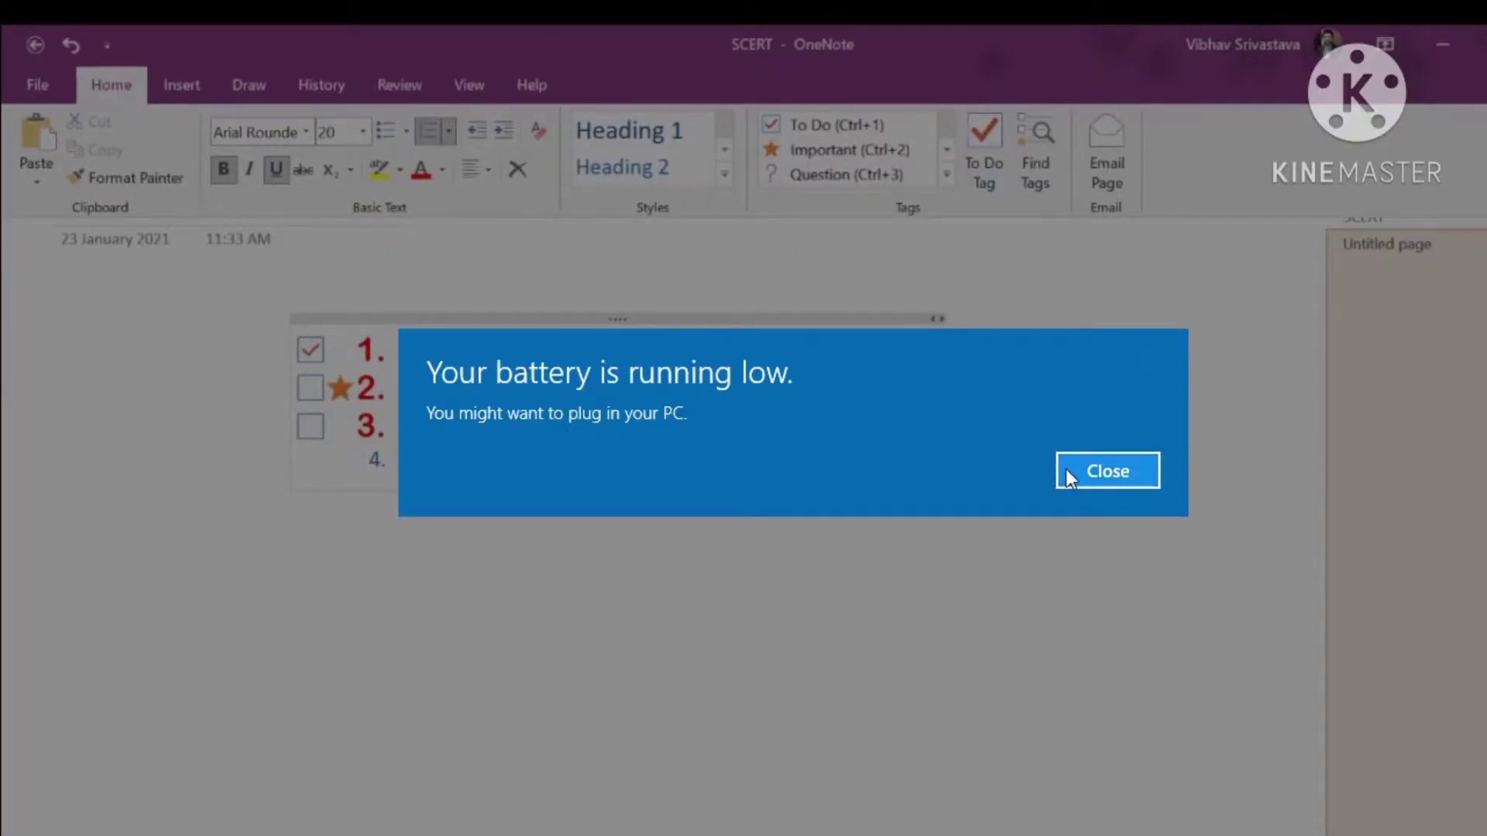
{"action": "left_click", "coordinate": [1081, 471]}
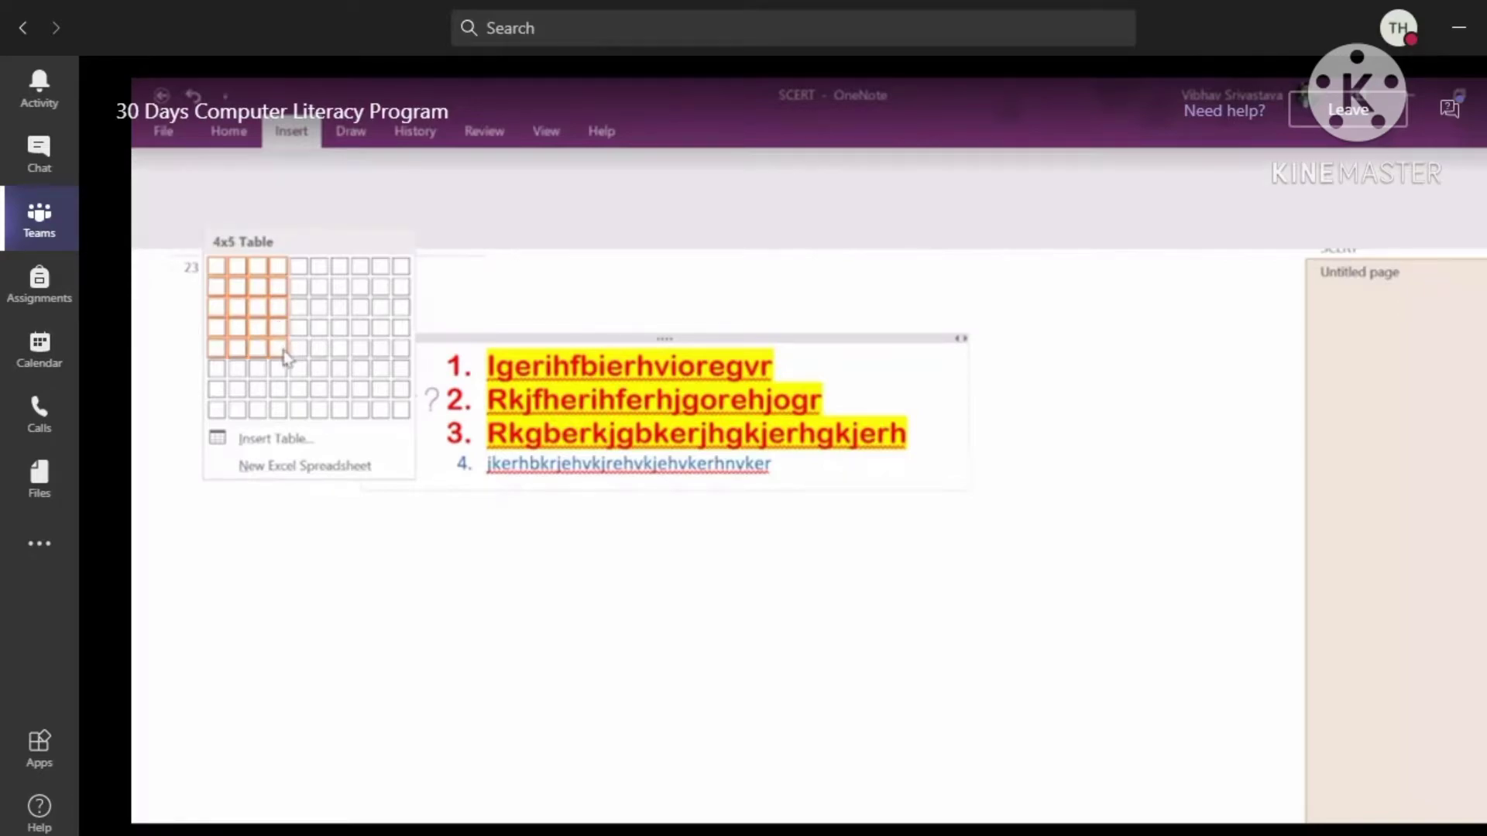
Insert a table with four columns and five rows at the second list item and fill its first row with a, b, c and d.
{"action": "left_click", "coordinate": [285, 357]}
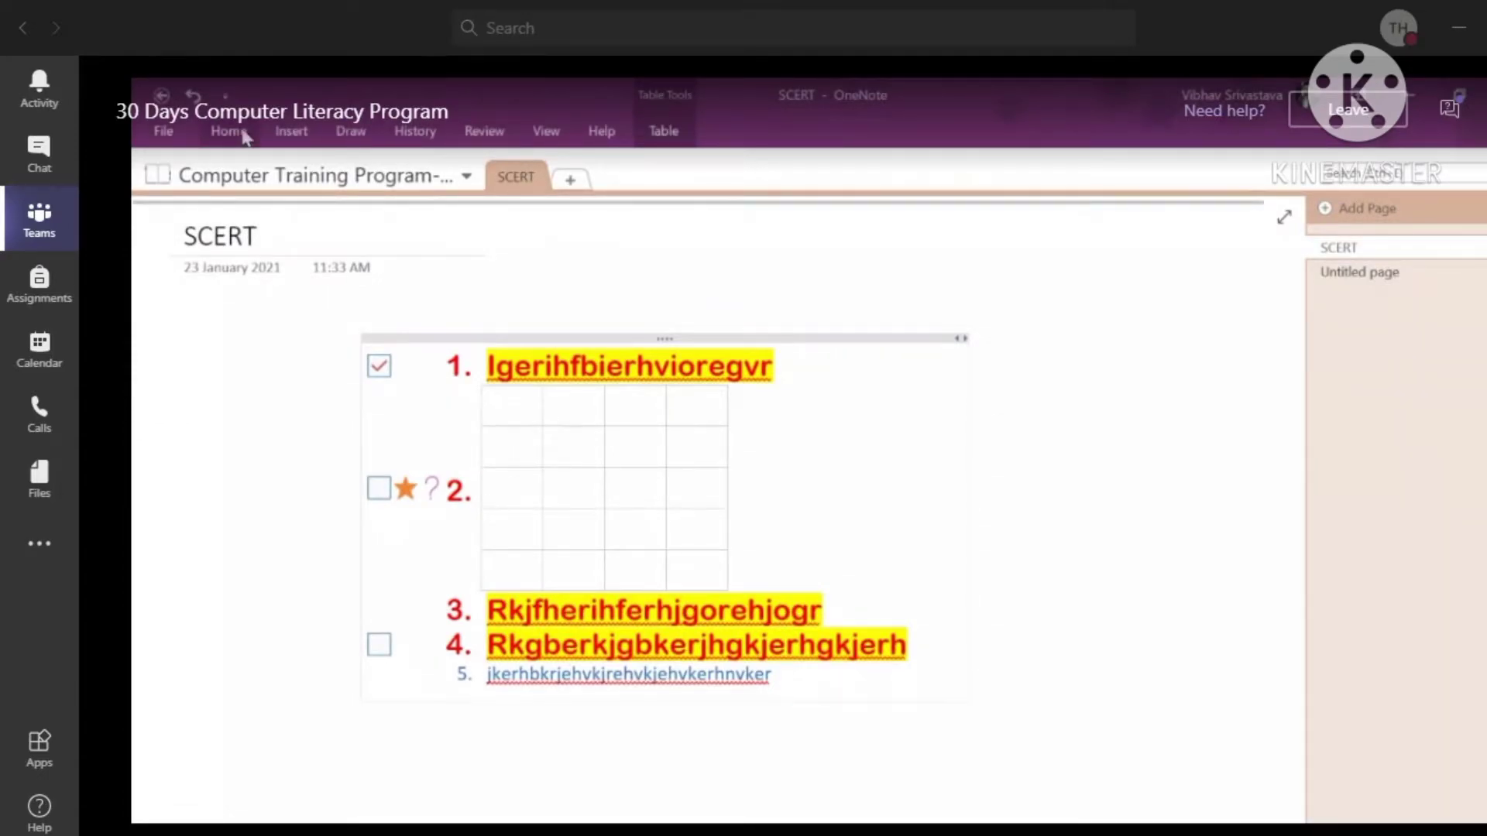
{"action": "left_click", "coordinate": [292, 132]}
{"action": "left_click", "coordinate": [524, 414]}
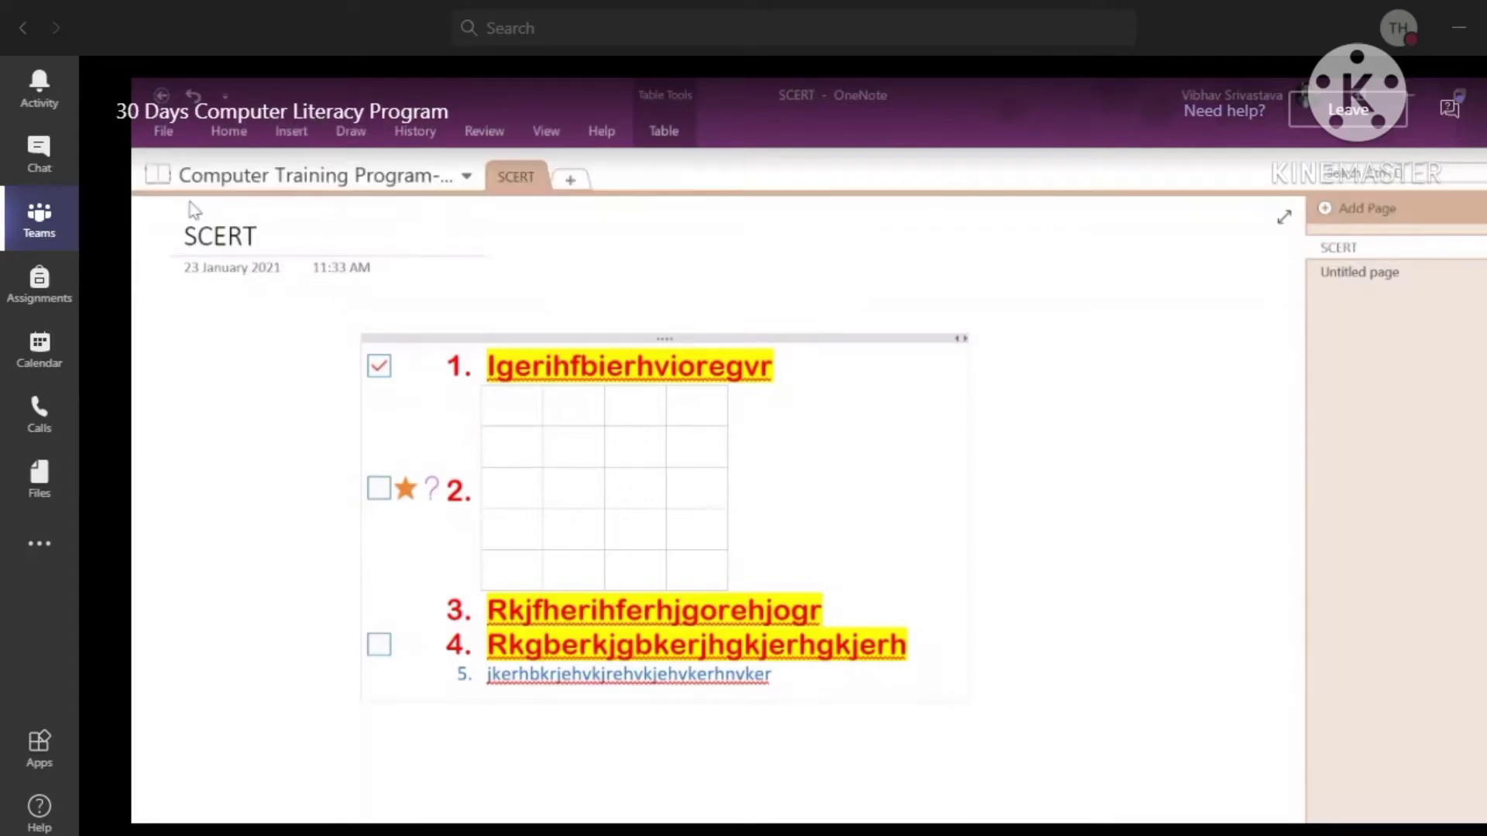
{"action": "type", "text": "a"}
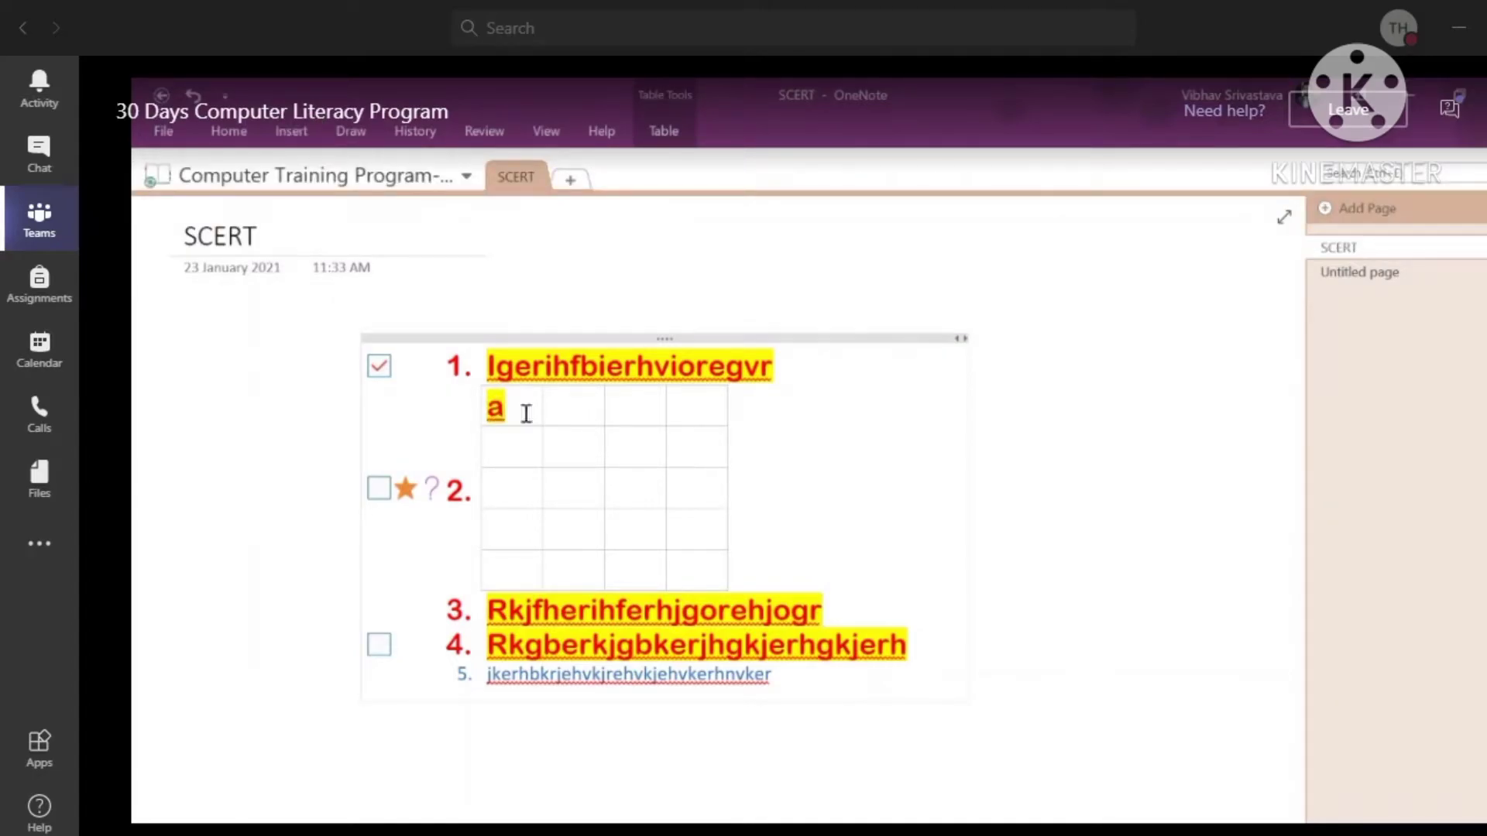
{"action": "key", "text": "Tab"}
{"action": "type", "text": "b"}
{"action": "key", "text": "Tab"}
{"action": "type", "text": "c"}
{"action": "key", "text": "Tab"}
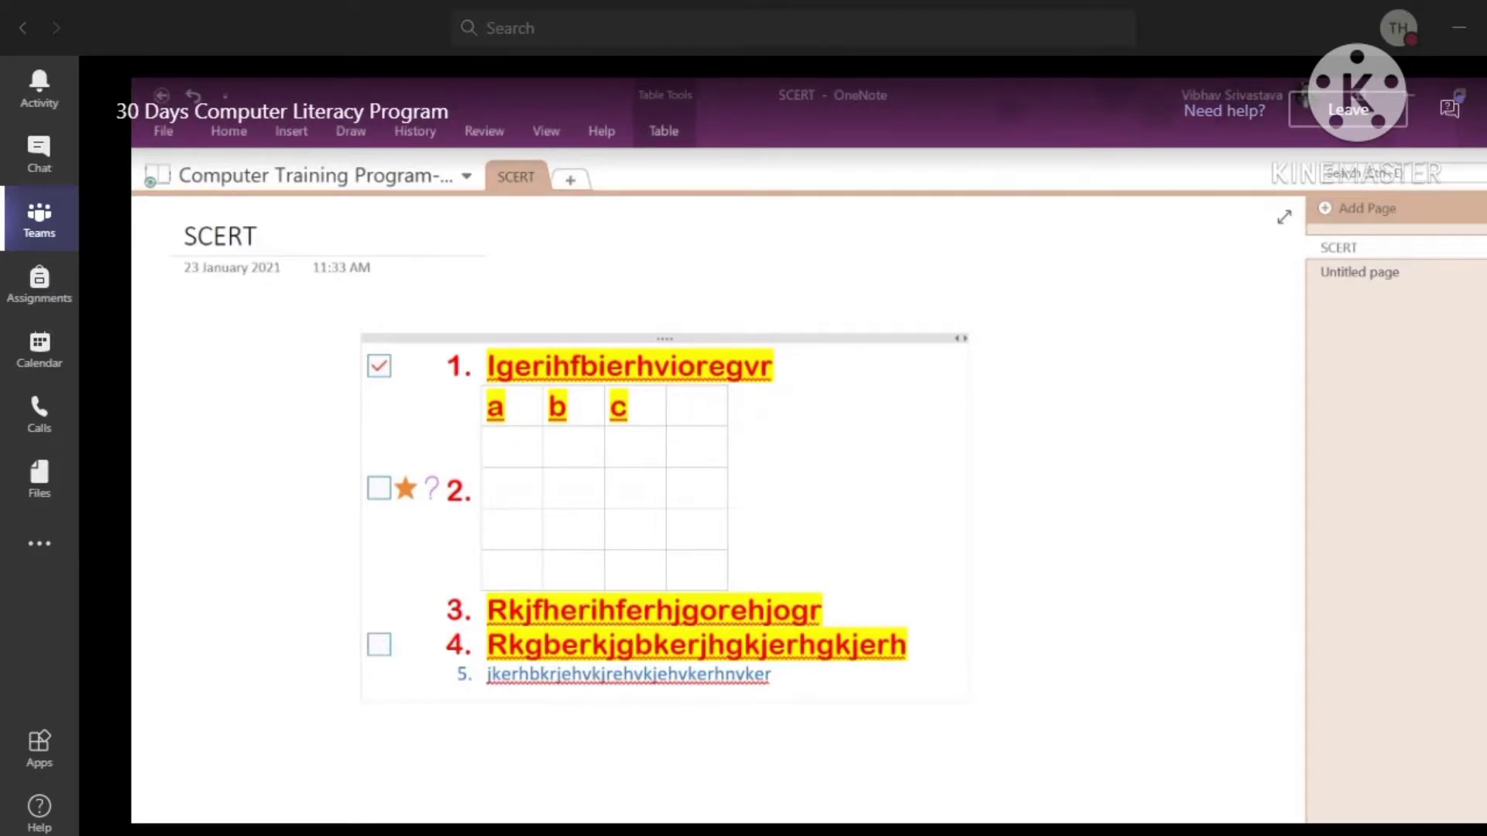
{"action": "type", "text": "d"}
Attach the file WhatsApp Image 2020-12-21 at 17.52.38 (1) from the desktop's PICS folder to the table cell containing d.
{"action": "left_click", "coordinate": [291, 131]}
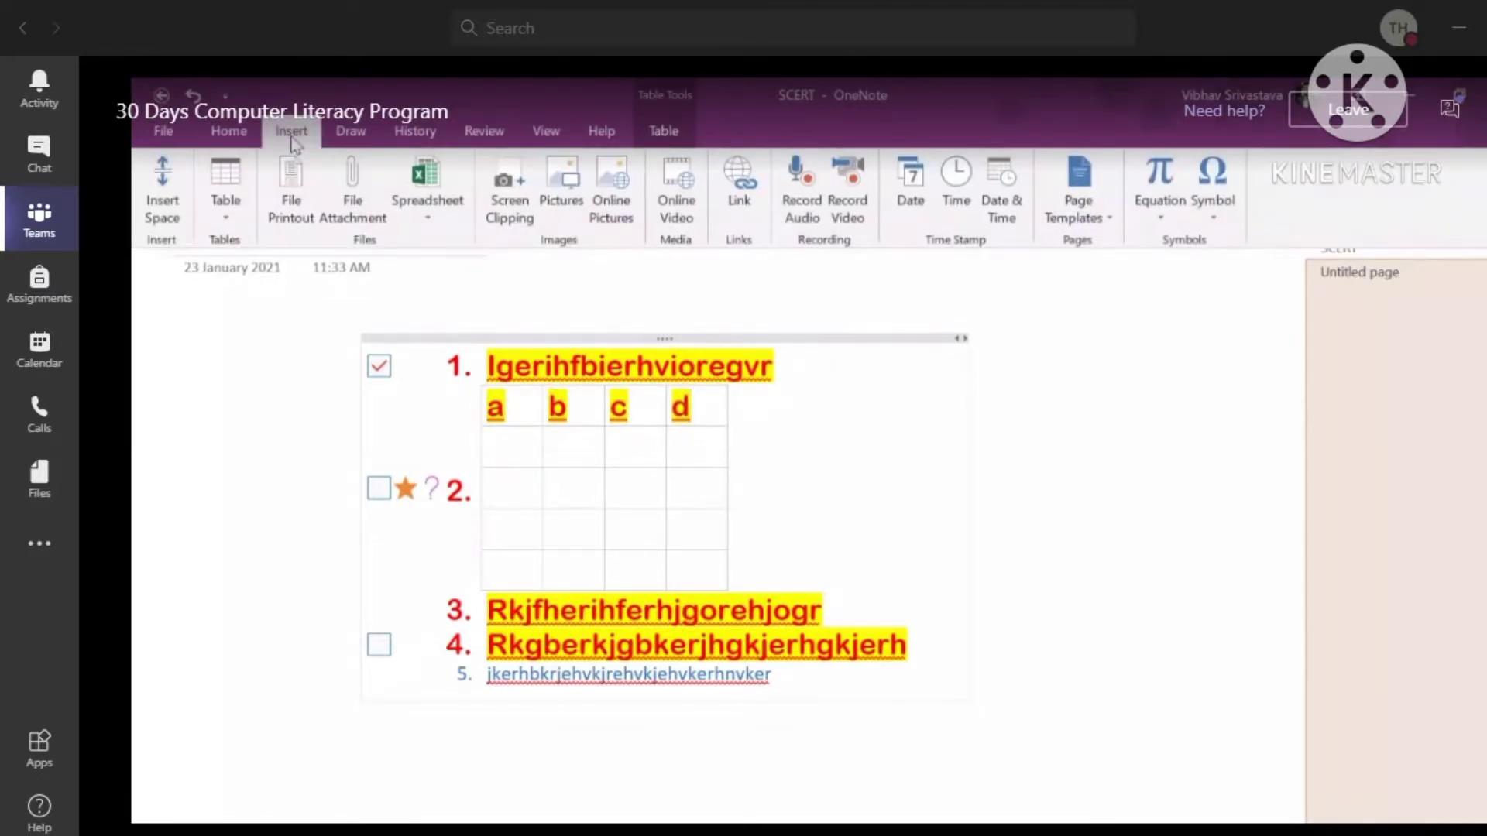
{"action": "left_click", "coordinate": [352, 194]}
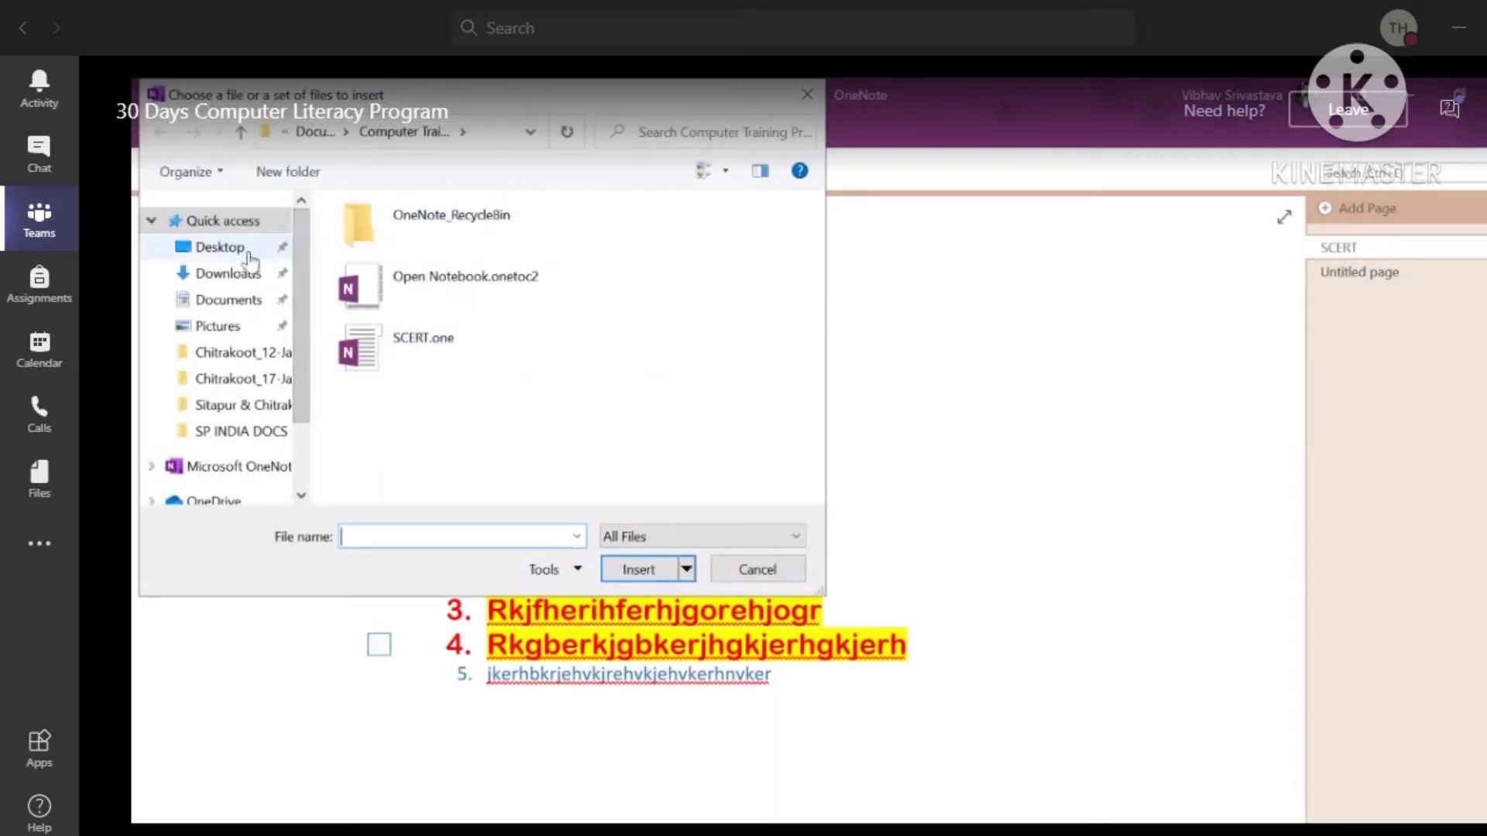
{"action": "left_click", "coordinate": [220, 247]}
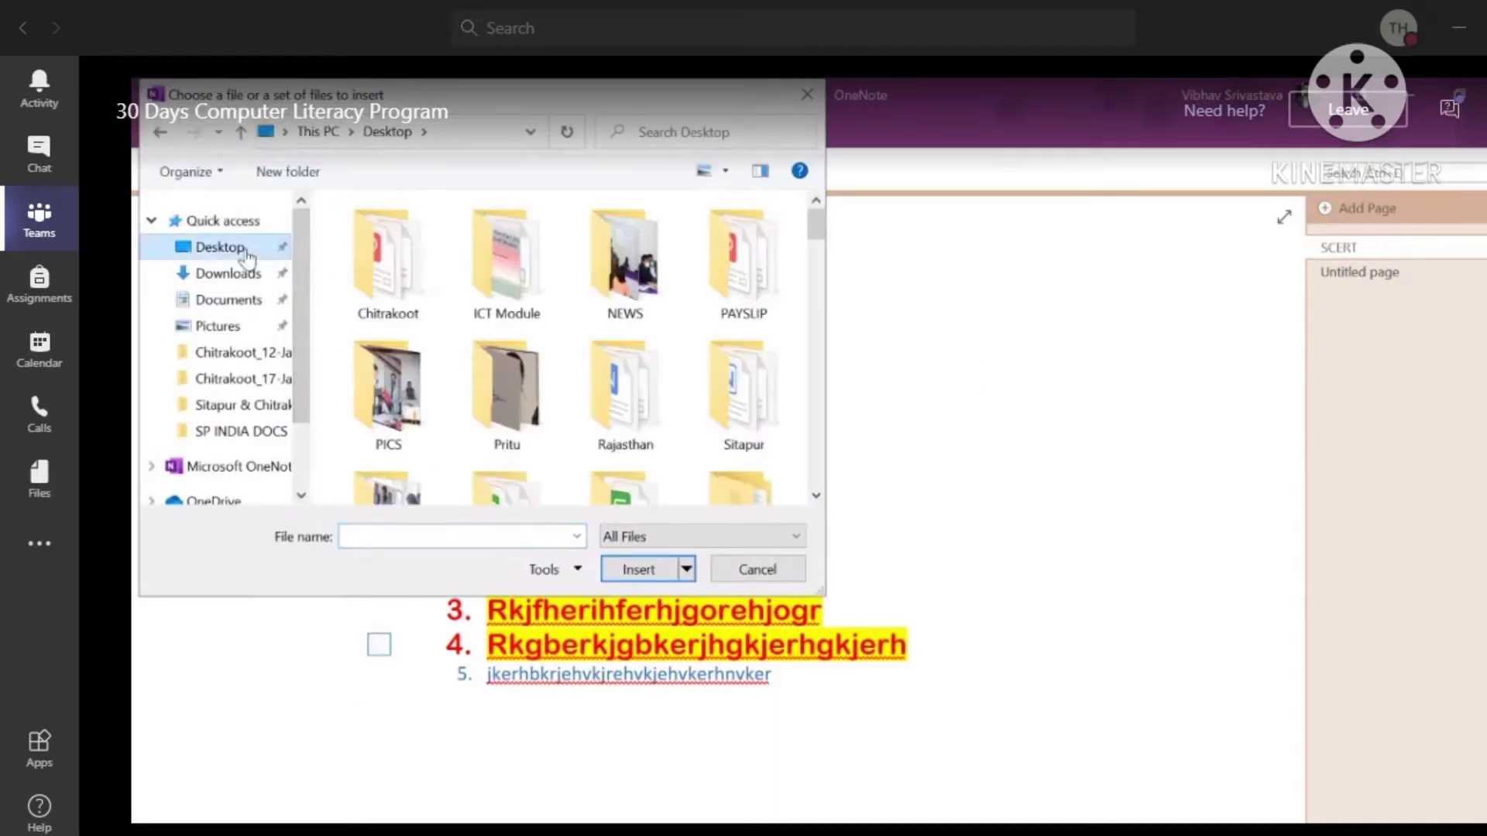
{"action": "left_click", "coordinate": [387, 397]}
{"action": "double_click", "coordinate": [389, 399]}
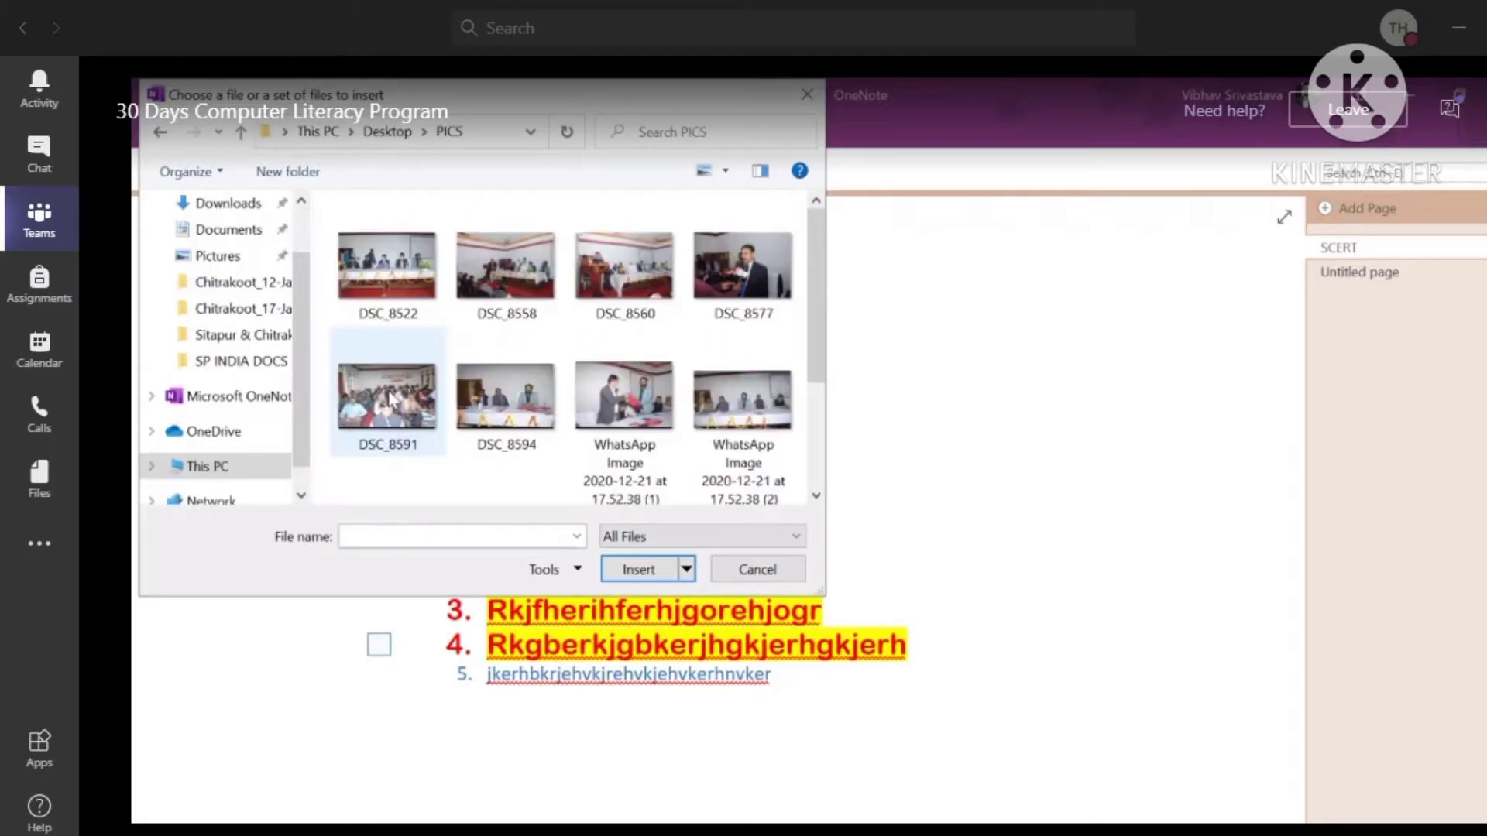
{"action": "left_click", "coordinate": [624, 388]}
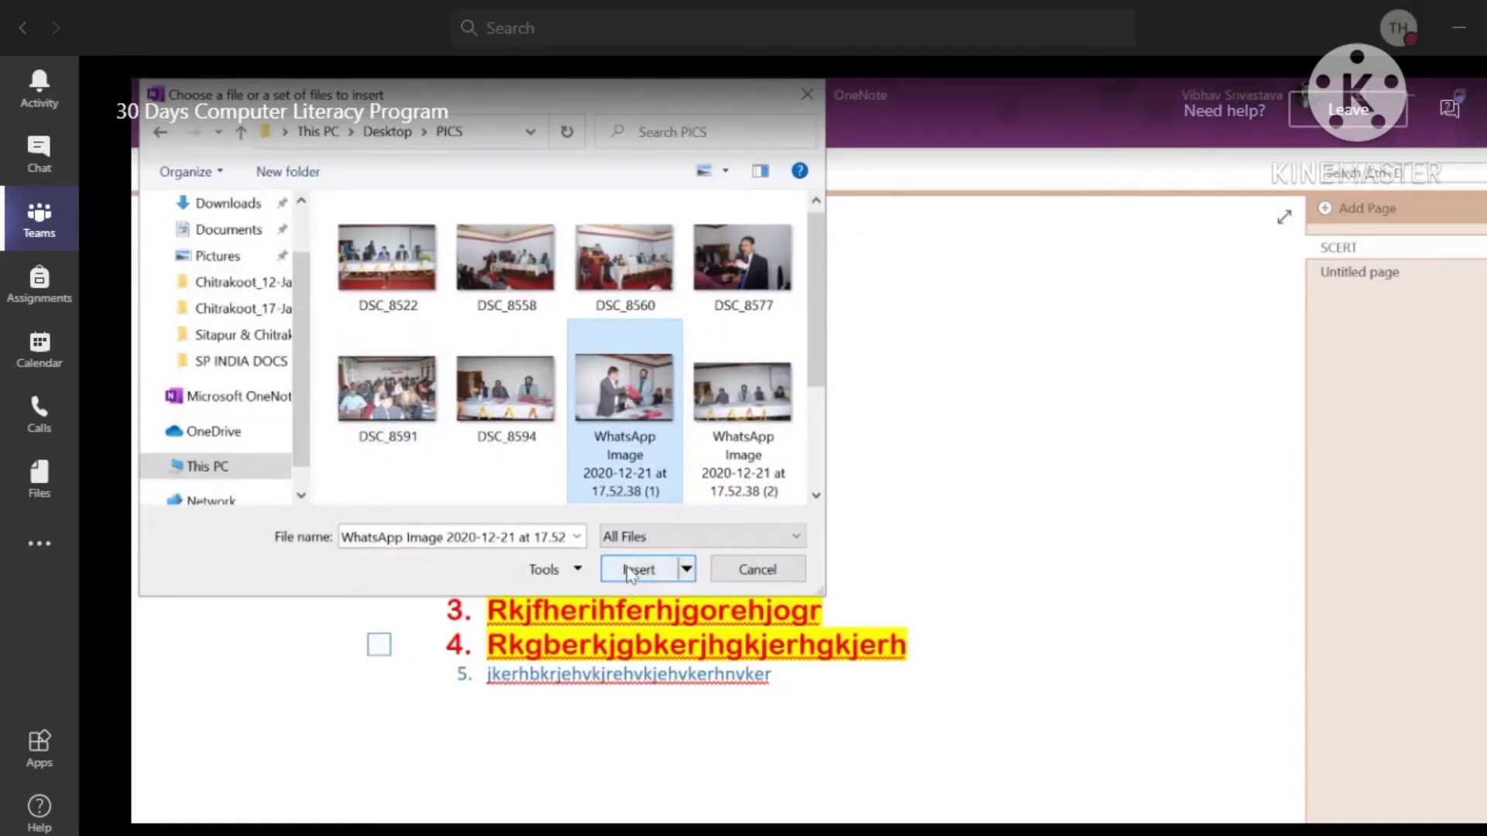
{"action": "left_click", "coordinate": [627, 569]}
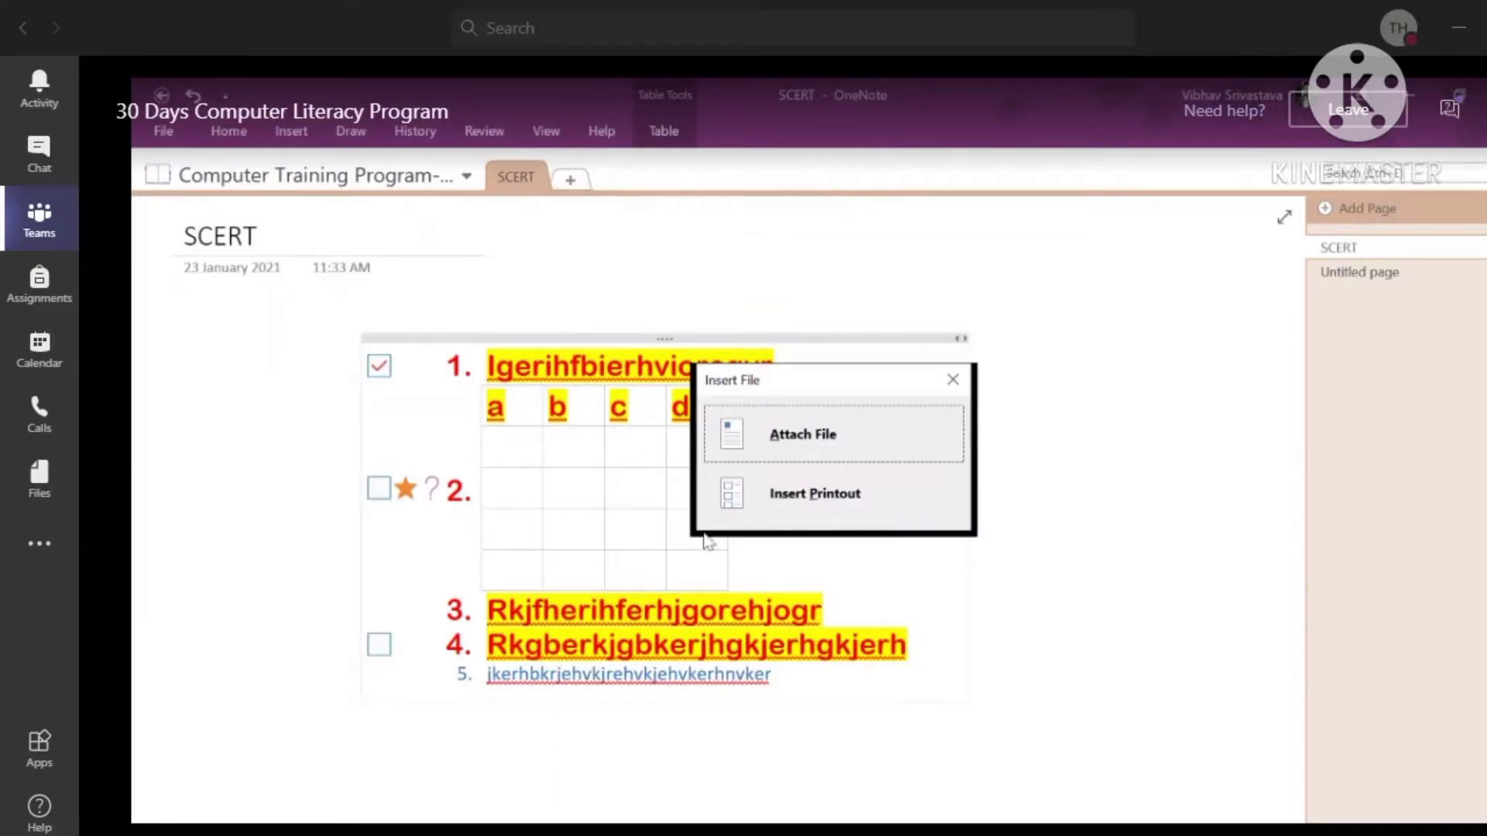
{"action": "left_click", "coordinate": [814, 438]}
Open the image file attached in the table's last column to view it.
{"action": "scroll", "coordinate": [796, 435], "scroll_direction": "down", "scroll_amount": 1}
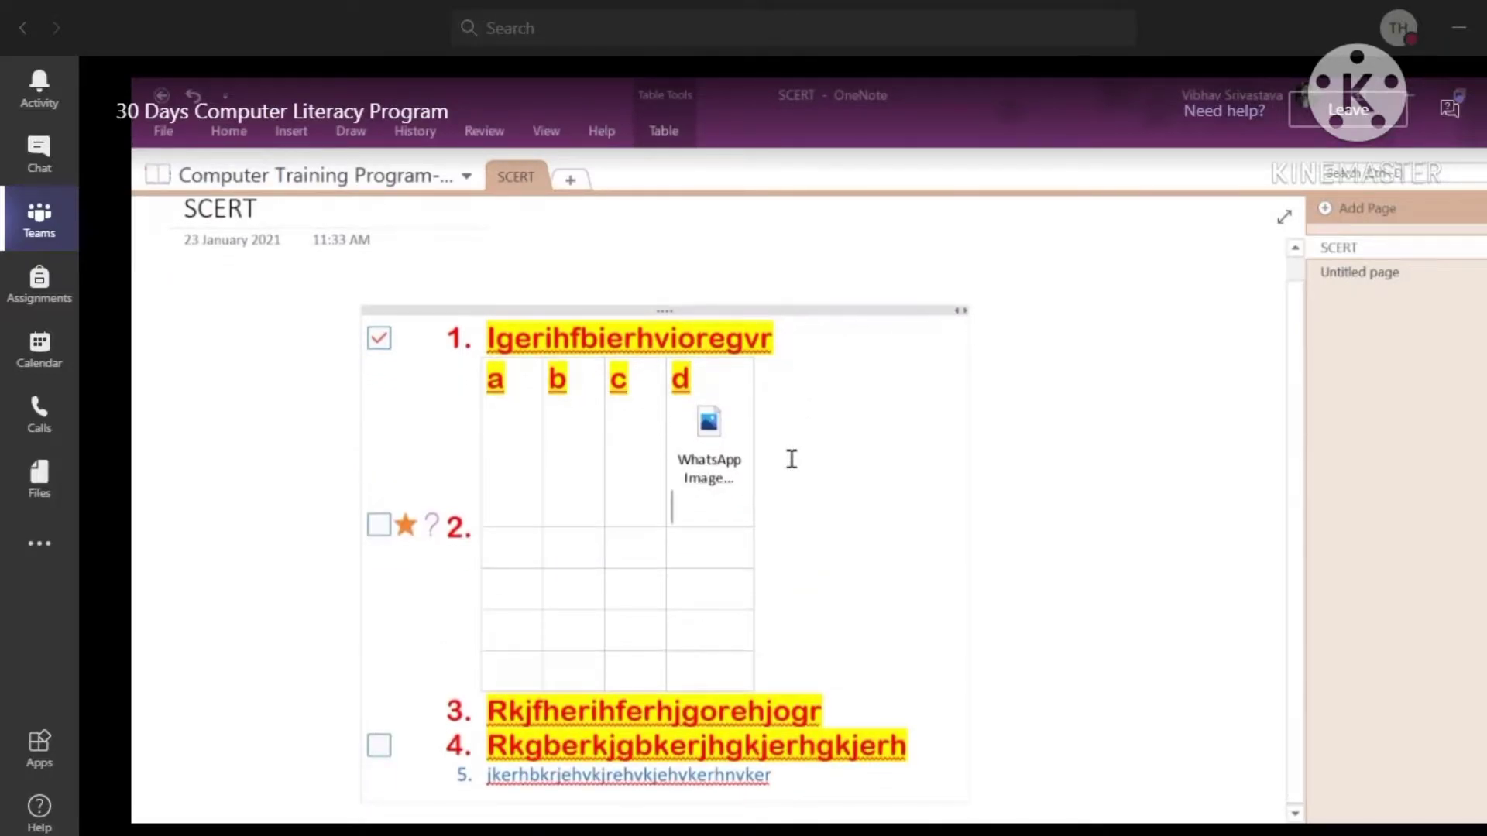
{"action": "scroll", "coordinate": [790, 459], "scroll_direction": "up", "scroll_amount": 1}
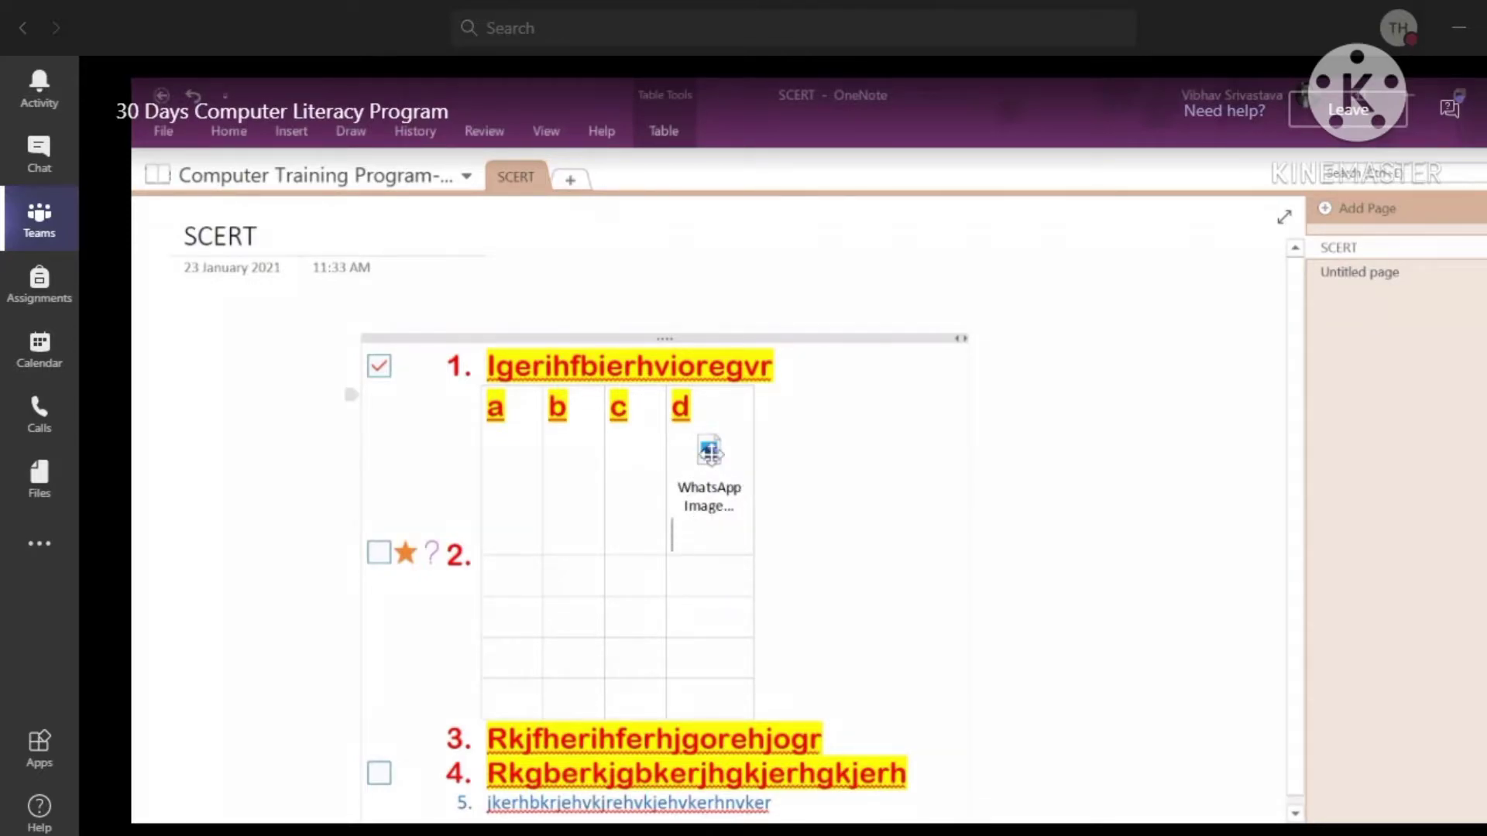
{"action": "double_click", "coordinate": [710, 451]}
{"action": "left_click", "coordinate": [797, 522]}
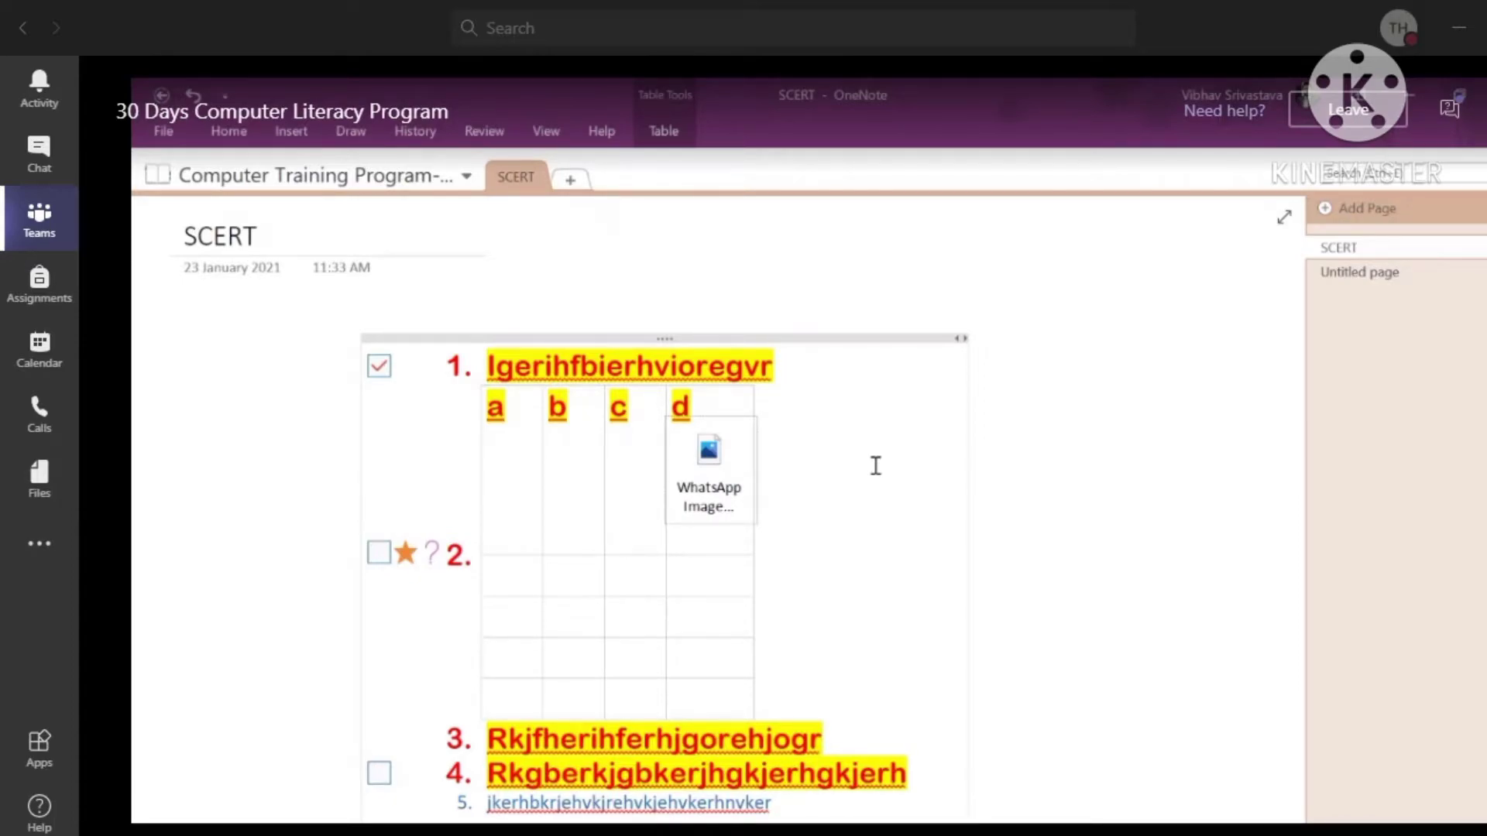
Attach the Word document ERA form - new-1 from the desktop below the WhatsApp image in the table's last column.
{"action": "left_click", "coordinate": [288, 134]}
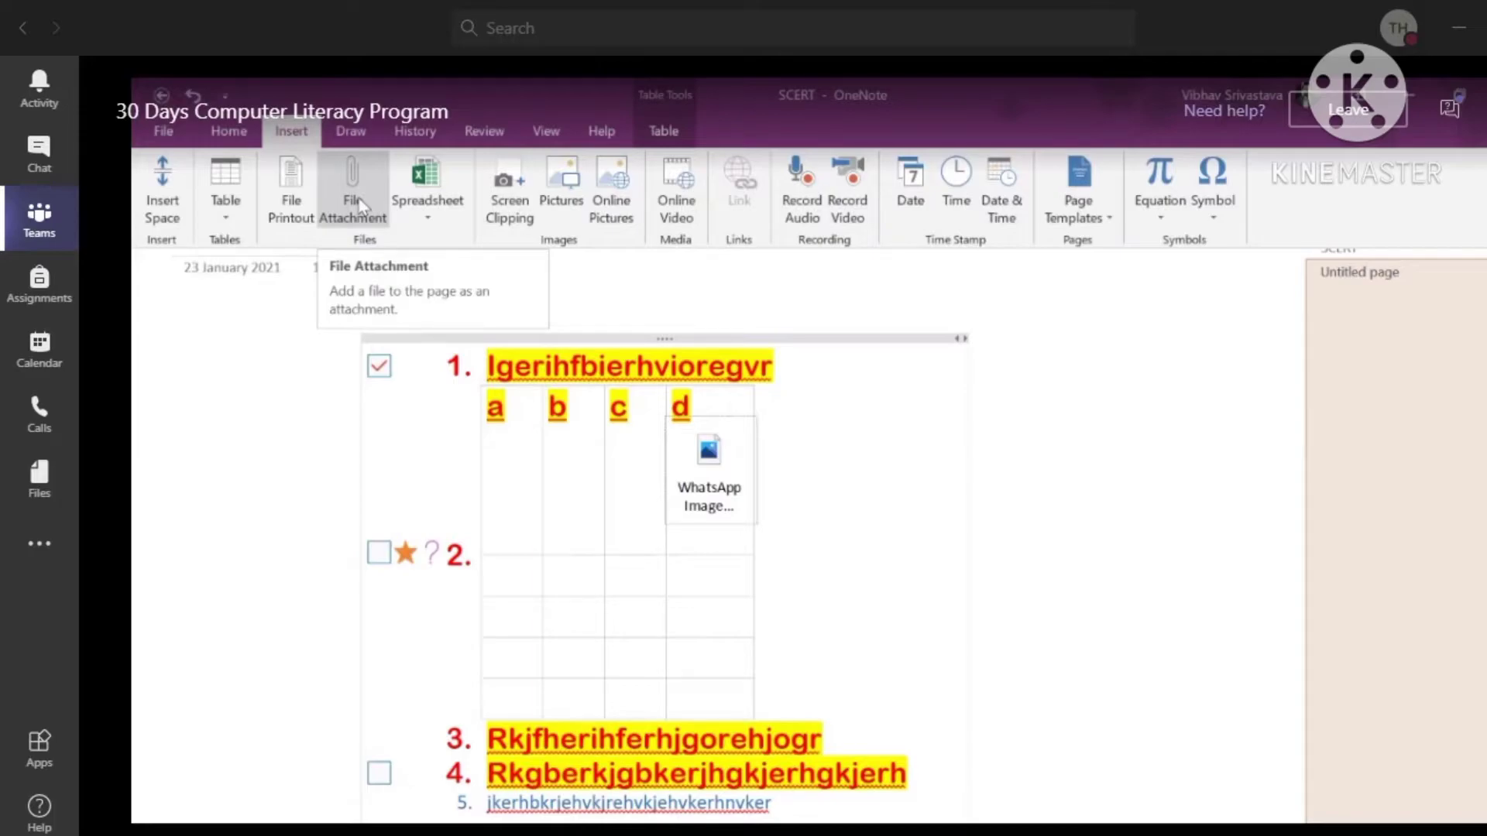
{"action": "left_click", "coordinate": [357, 206]}
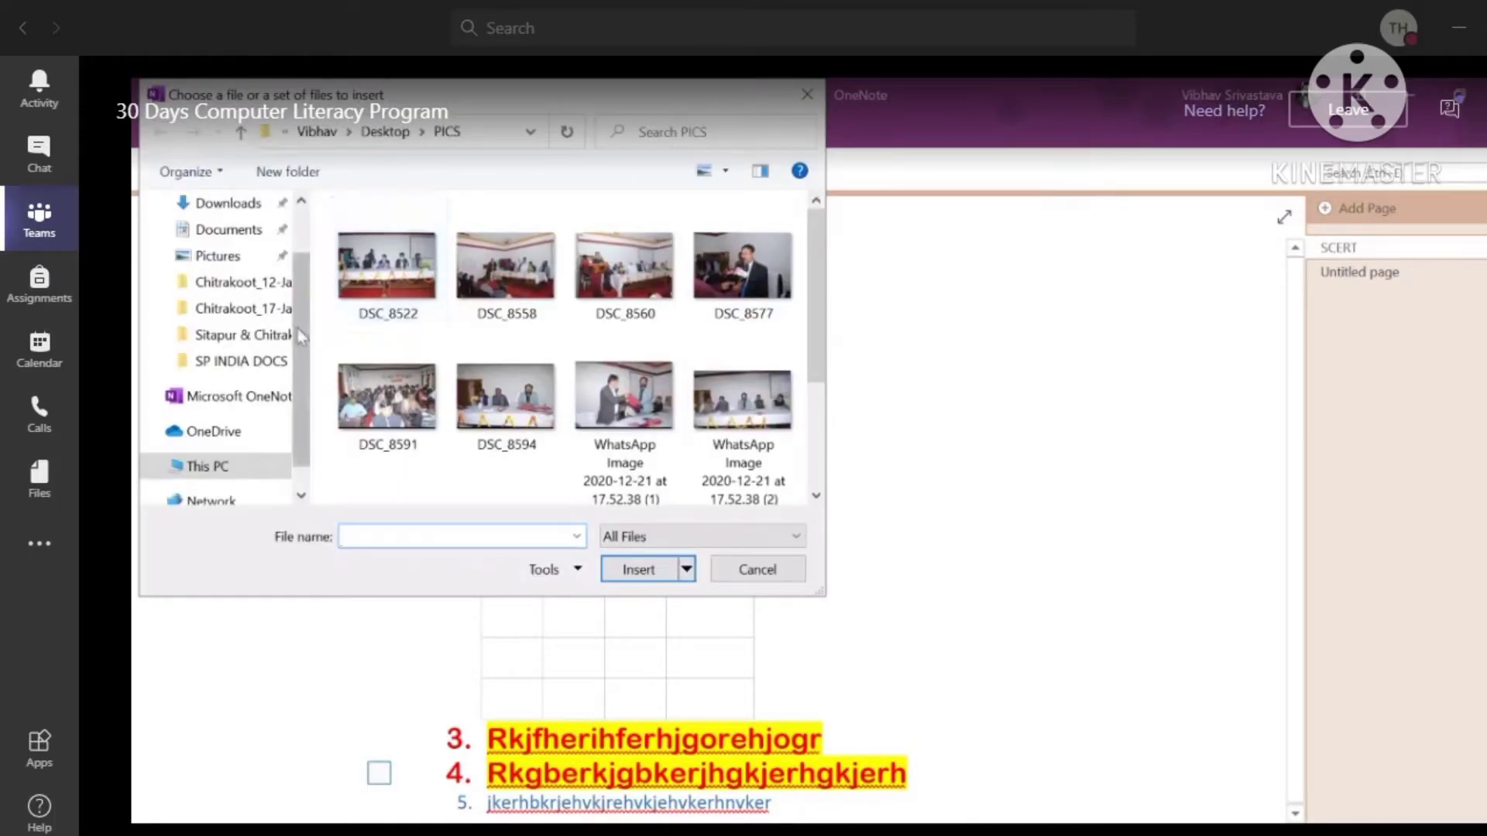
{"action": "scroll", "coordinate": [289, 216], "scroll_direction": "up", "scroll_amount": 2}
{"action": "left_click", "coordinate": [256, 247]}
{"action": "scroll", "coordinate": [600, 356], "scroll_direction": "down", "scroll_amount": 3}
{"action": "scroll", "coordinate": [601, 292], "scroll_direction": "down", "scroll_amount": 3}
{"action": "scroll", "coordinate": [652, 418], "scroll_direction": "down", "scroll_amount": 2}
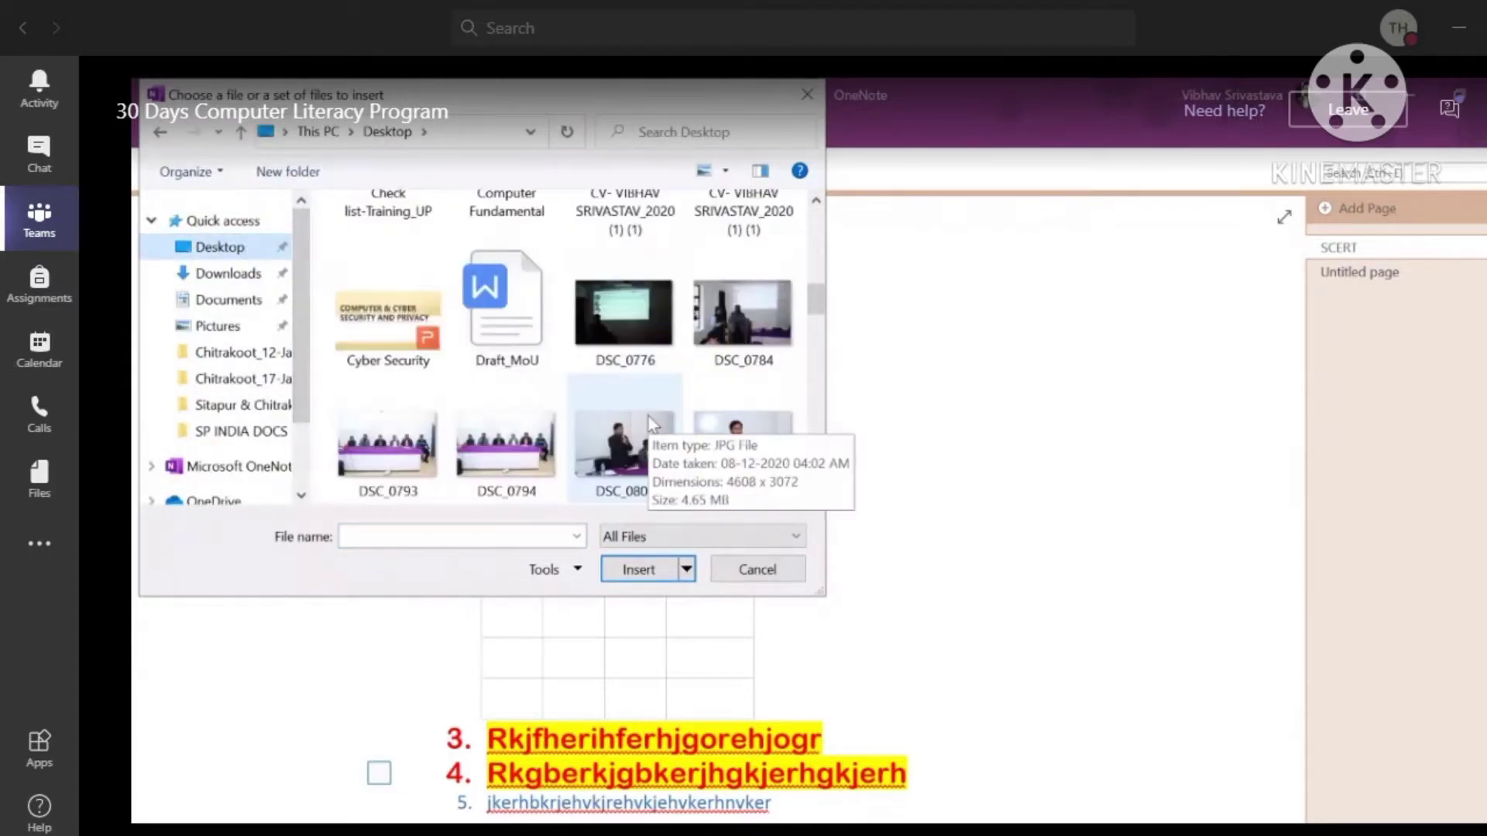
{"action": "scroll", "coordinate": [649, 419], "scroll_direction": "down", "scroll_amount": 3}
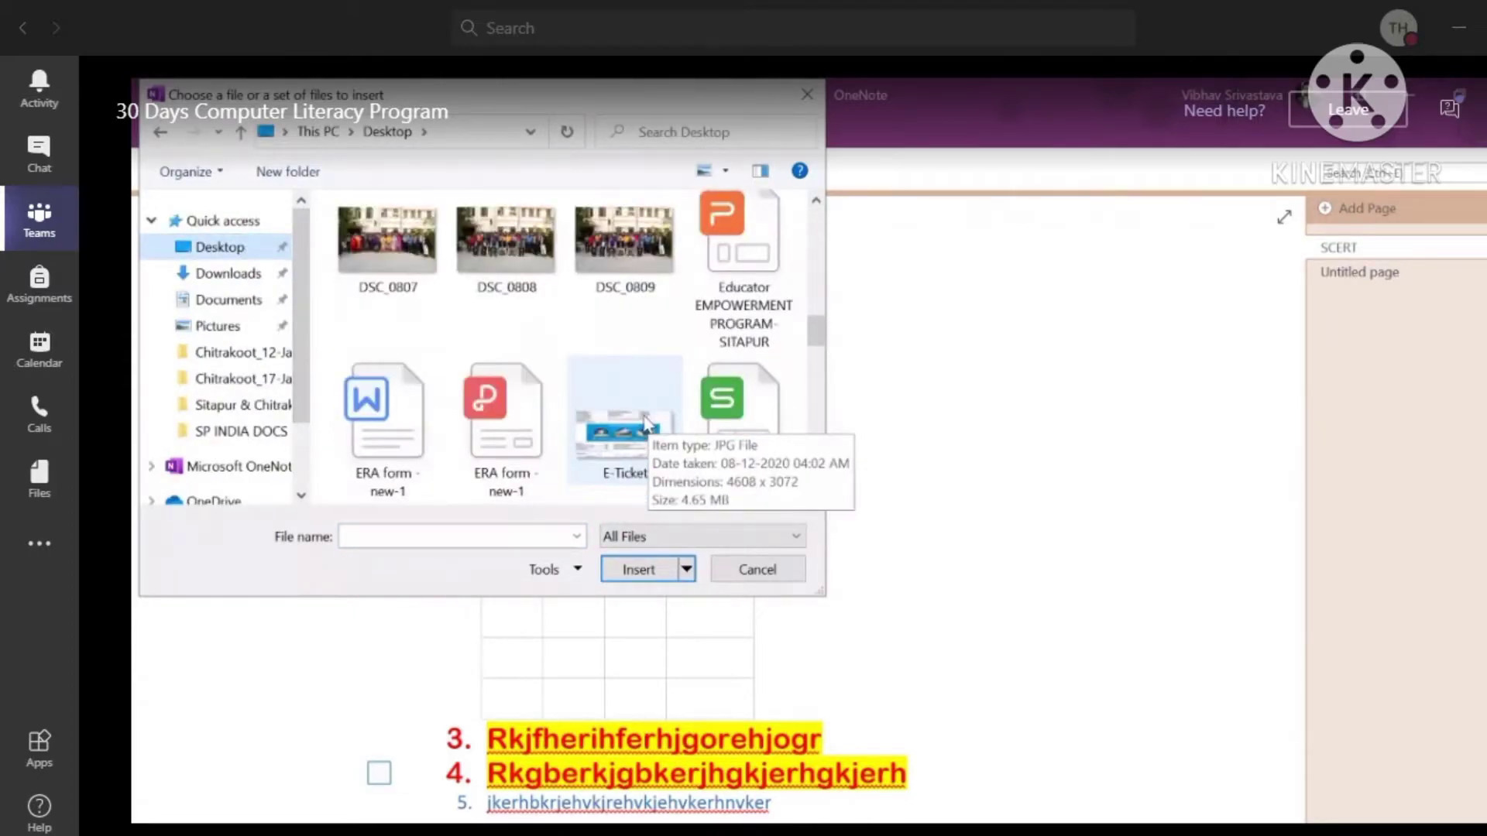
{"action": "left_click", "coordinate": [378, 416]}
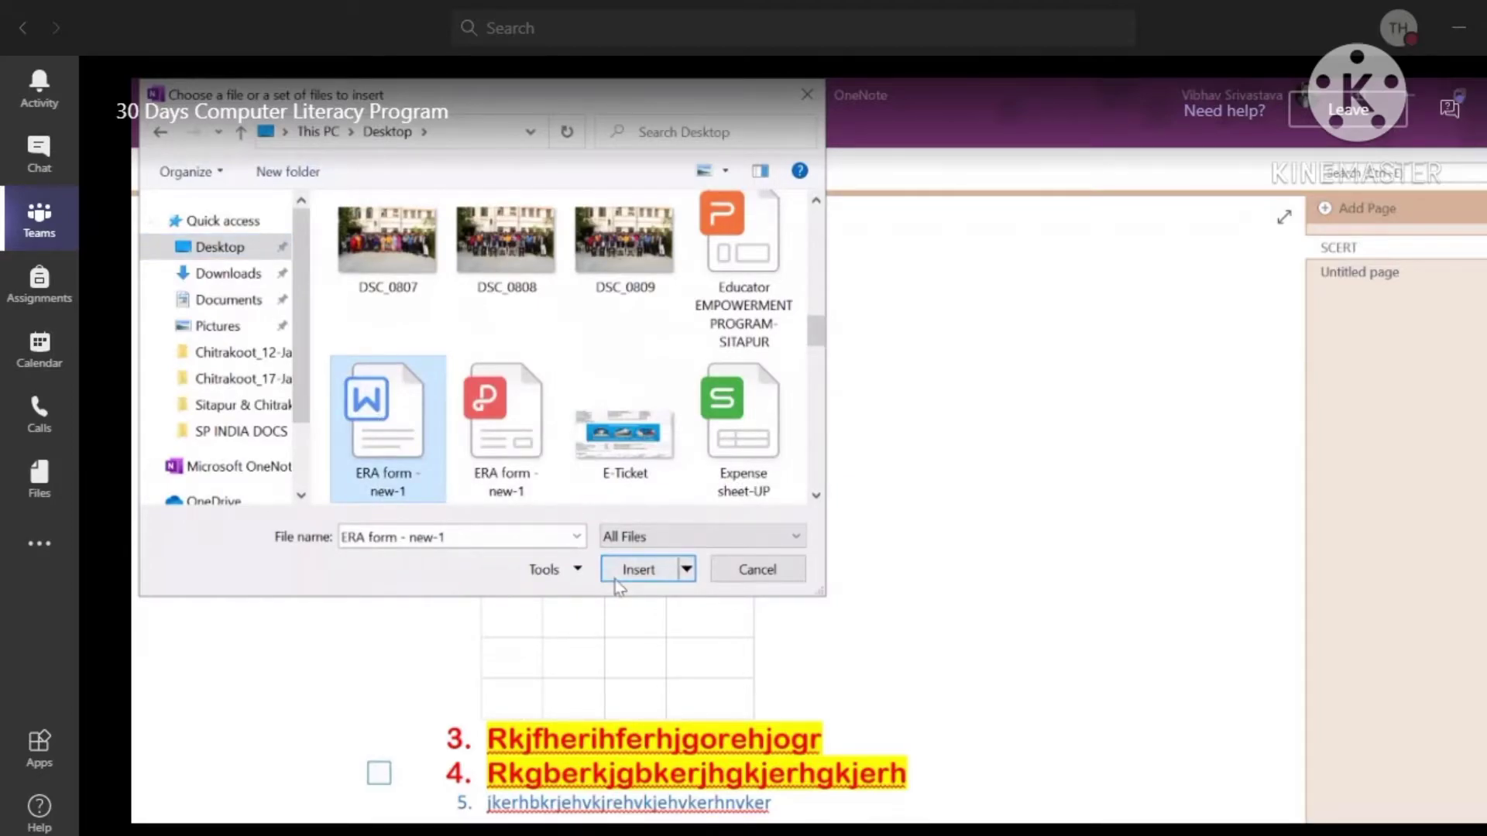
{"action": "left_click", "coordinate": [638, 569]}
{"action": "left_click", "coordinate": [855, 430]}
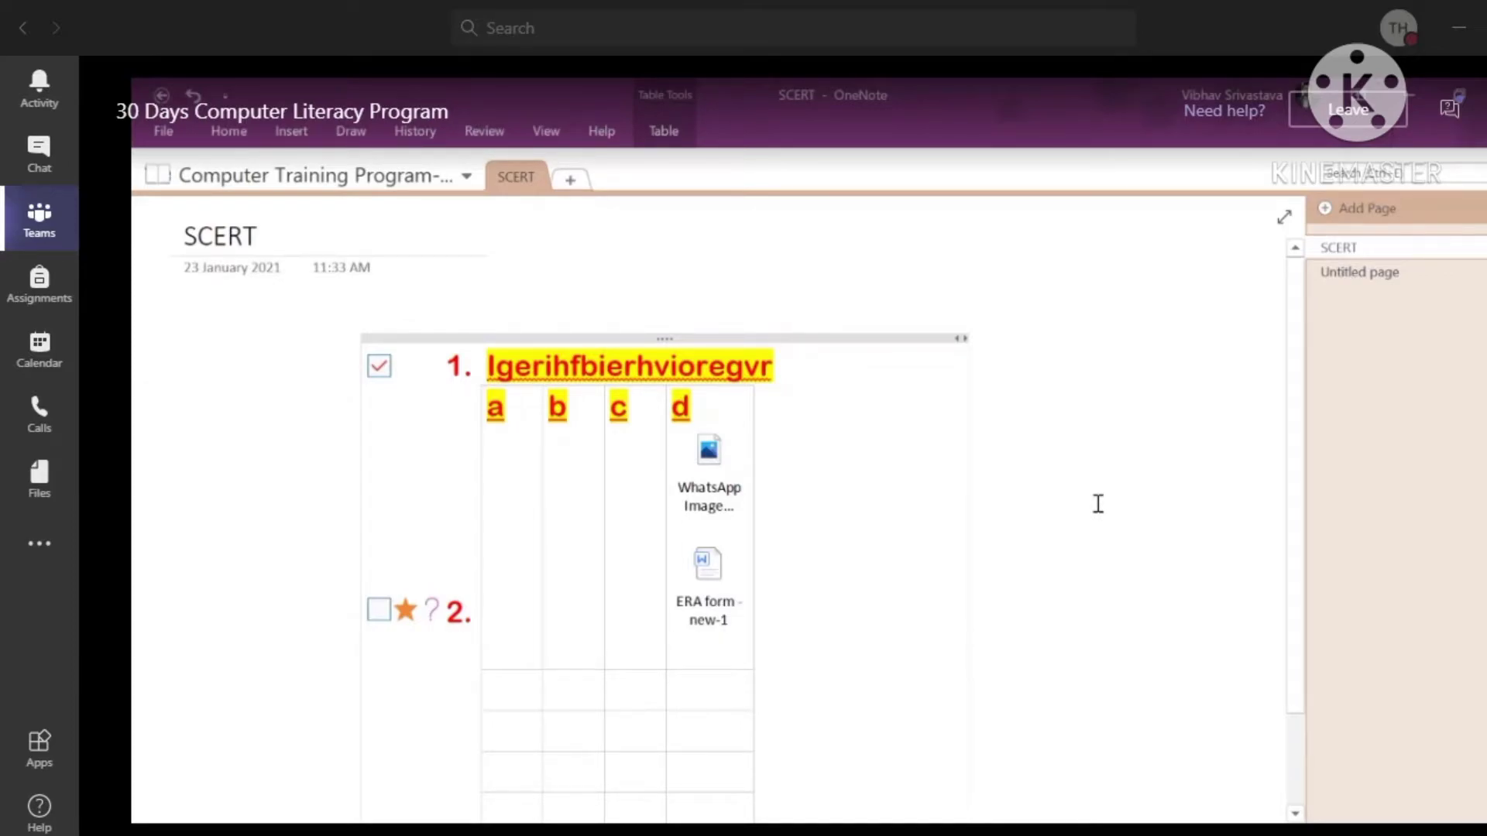
Insert a new Excel spreadsheet below the ERA form attachment in the table's last column.
{"action": "left_click", "coordinate": [301, 138]}
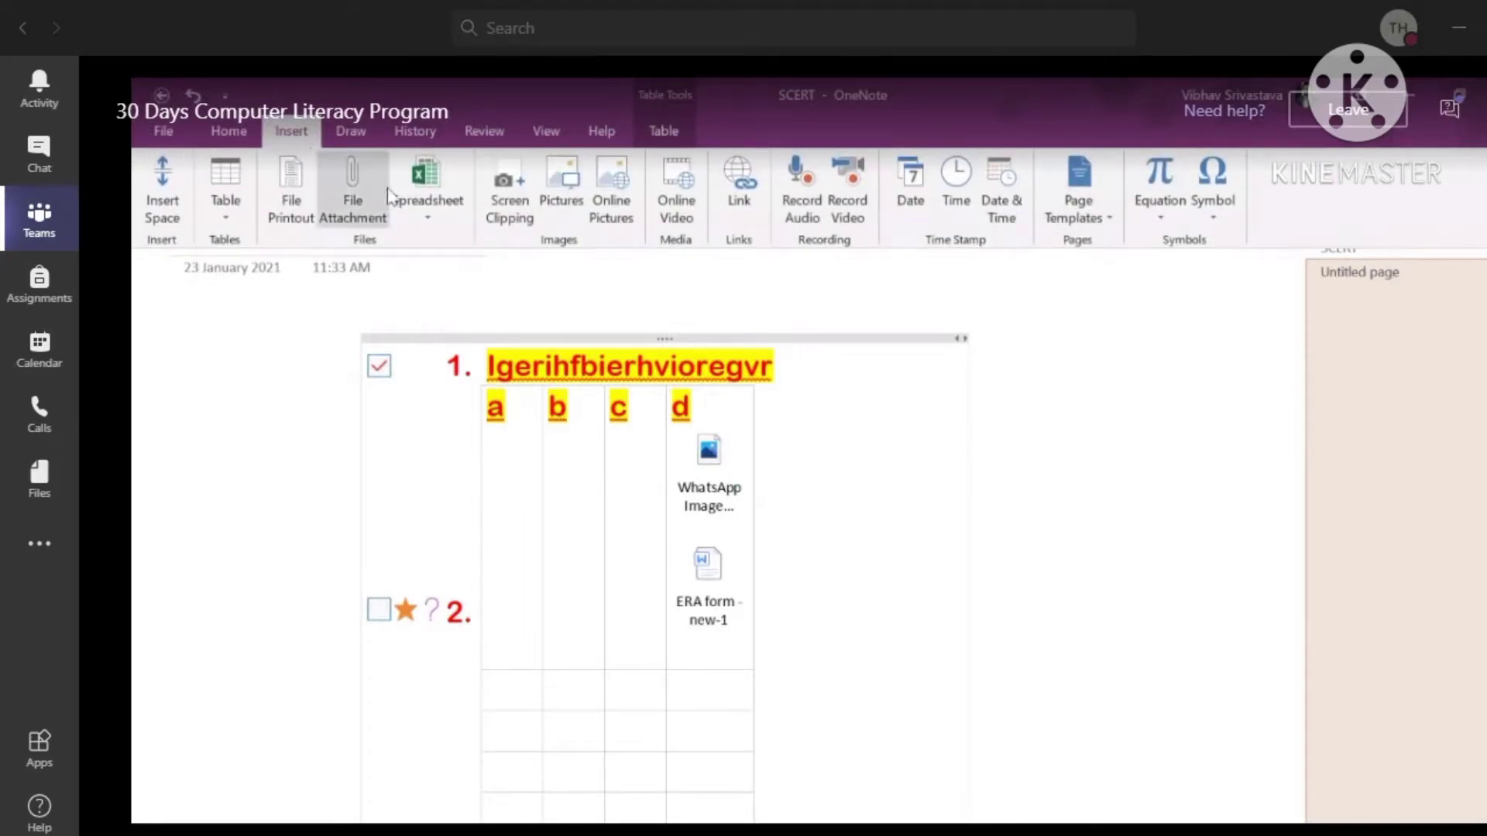
{"action": "left_click", "coordinate": [420, 220]}
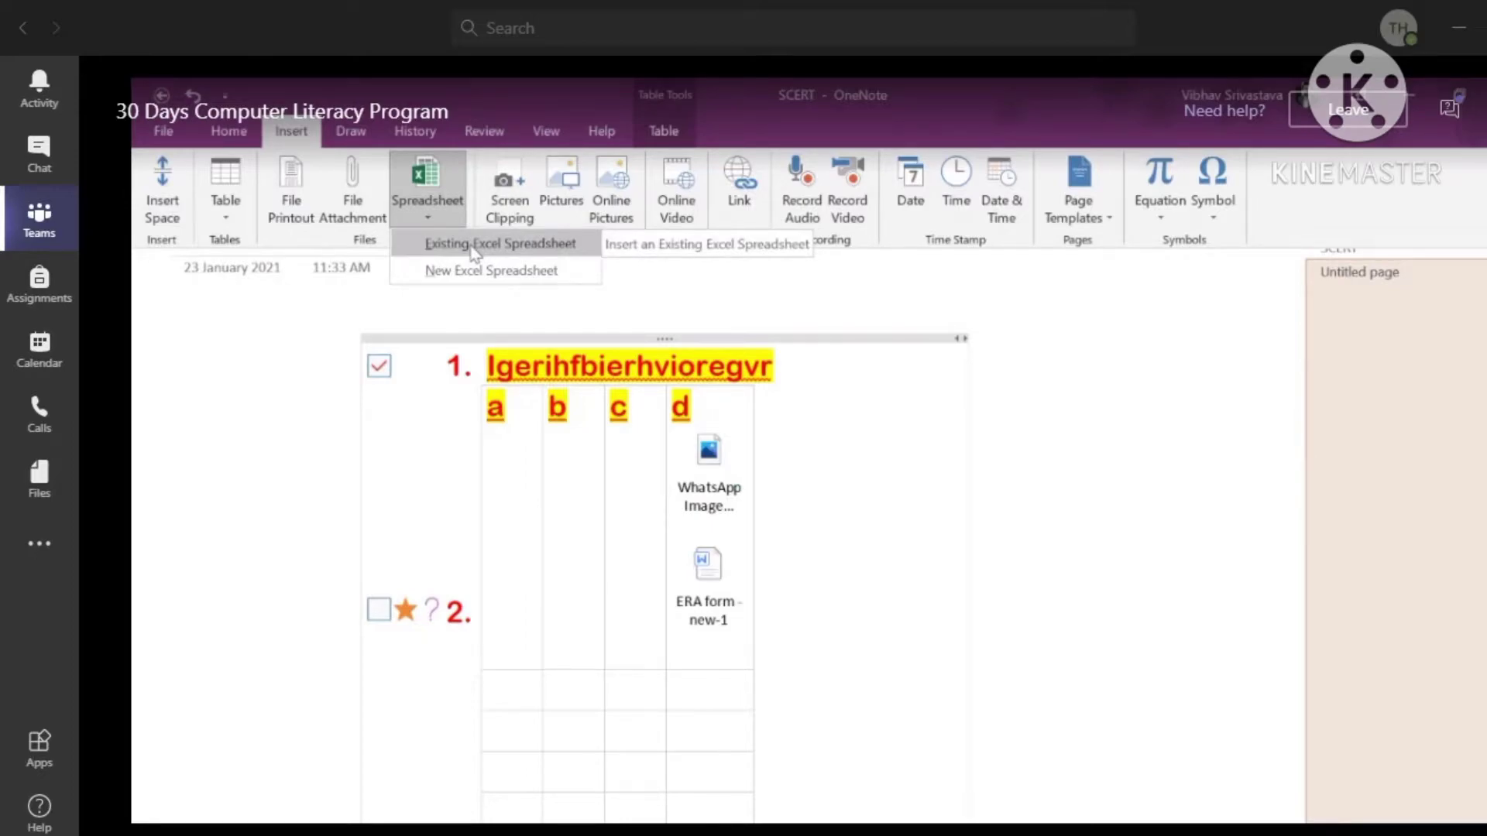
{"action": "left_click", "coordinate": [480, 278]}
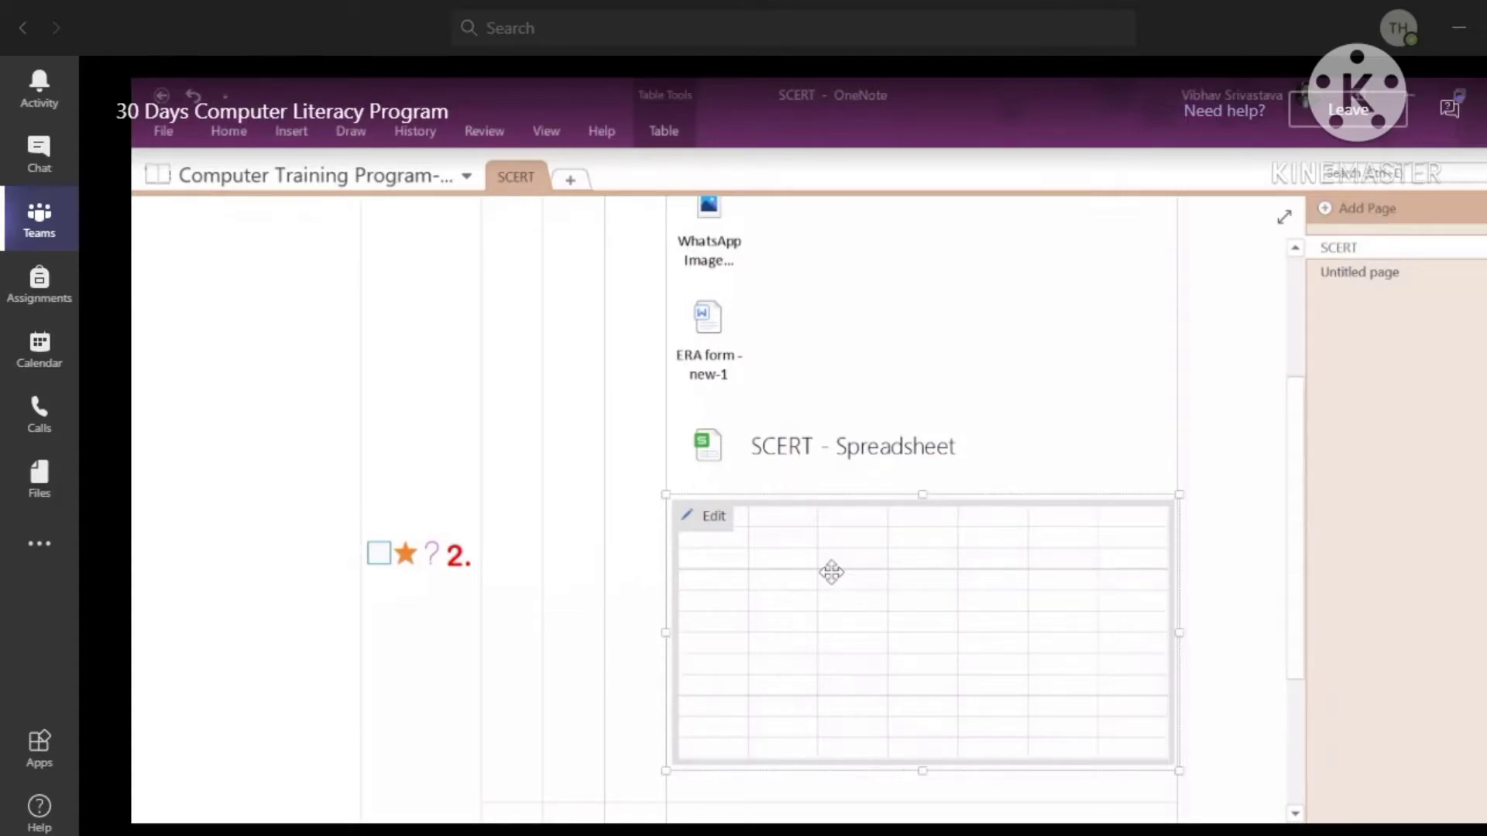
{"action": "scroll", "coordinate": [831, 572], "scroll_direction": "down", "scroll_amount": 2}
{"action": "scroll", "coordinate": [828, 570], "scroll_direction": "up", "scroll_amount": 3}
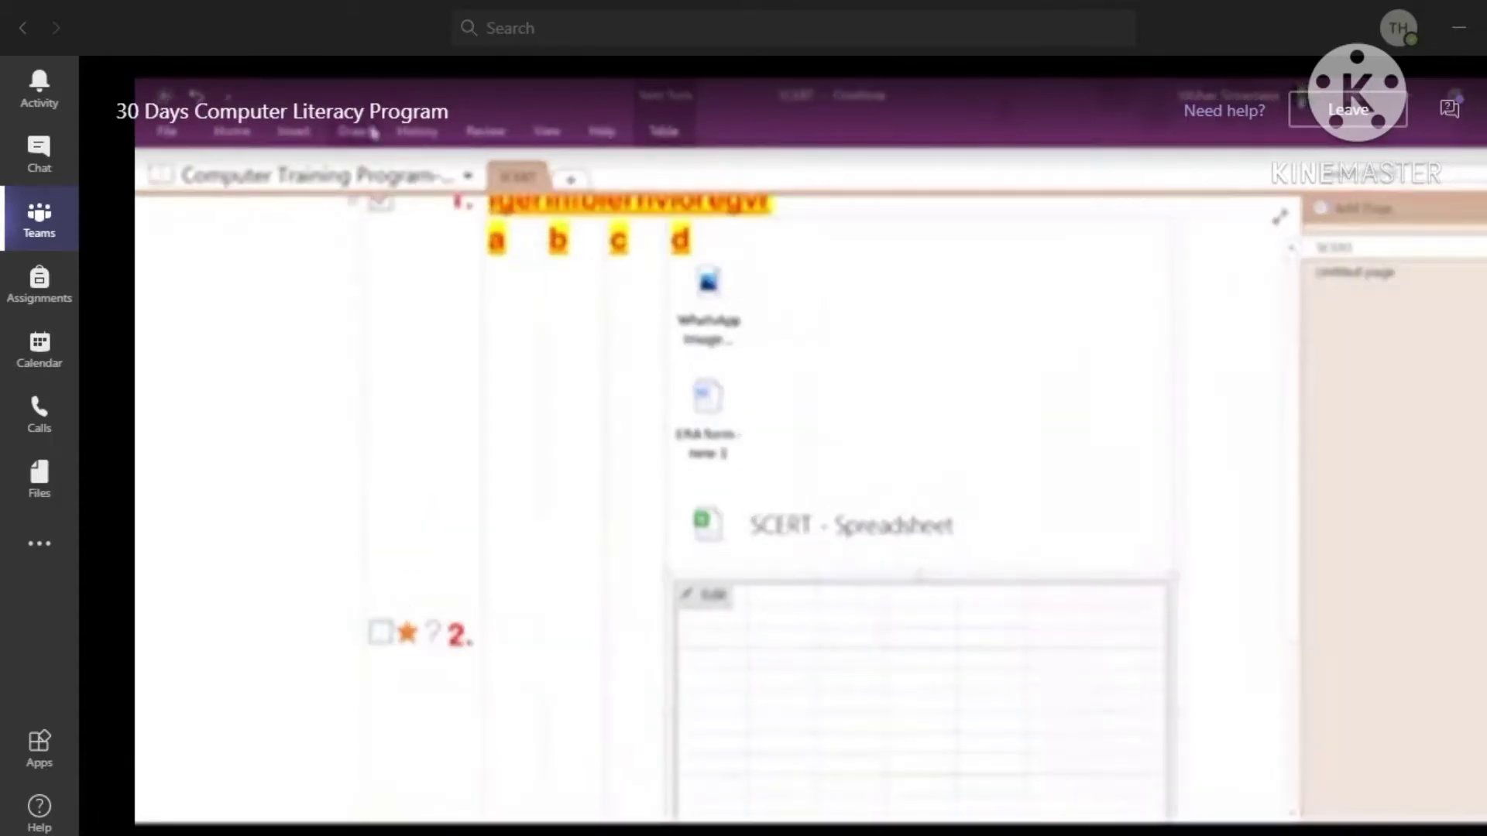
Insert the existing Excel file Officers list-UP from the desktop as an attached file below the embedded spreadsheet.
{"action": "left_click", "coordinate": [294, 132]}
{"action": "left_click", "coordinate": [428, 206]}
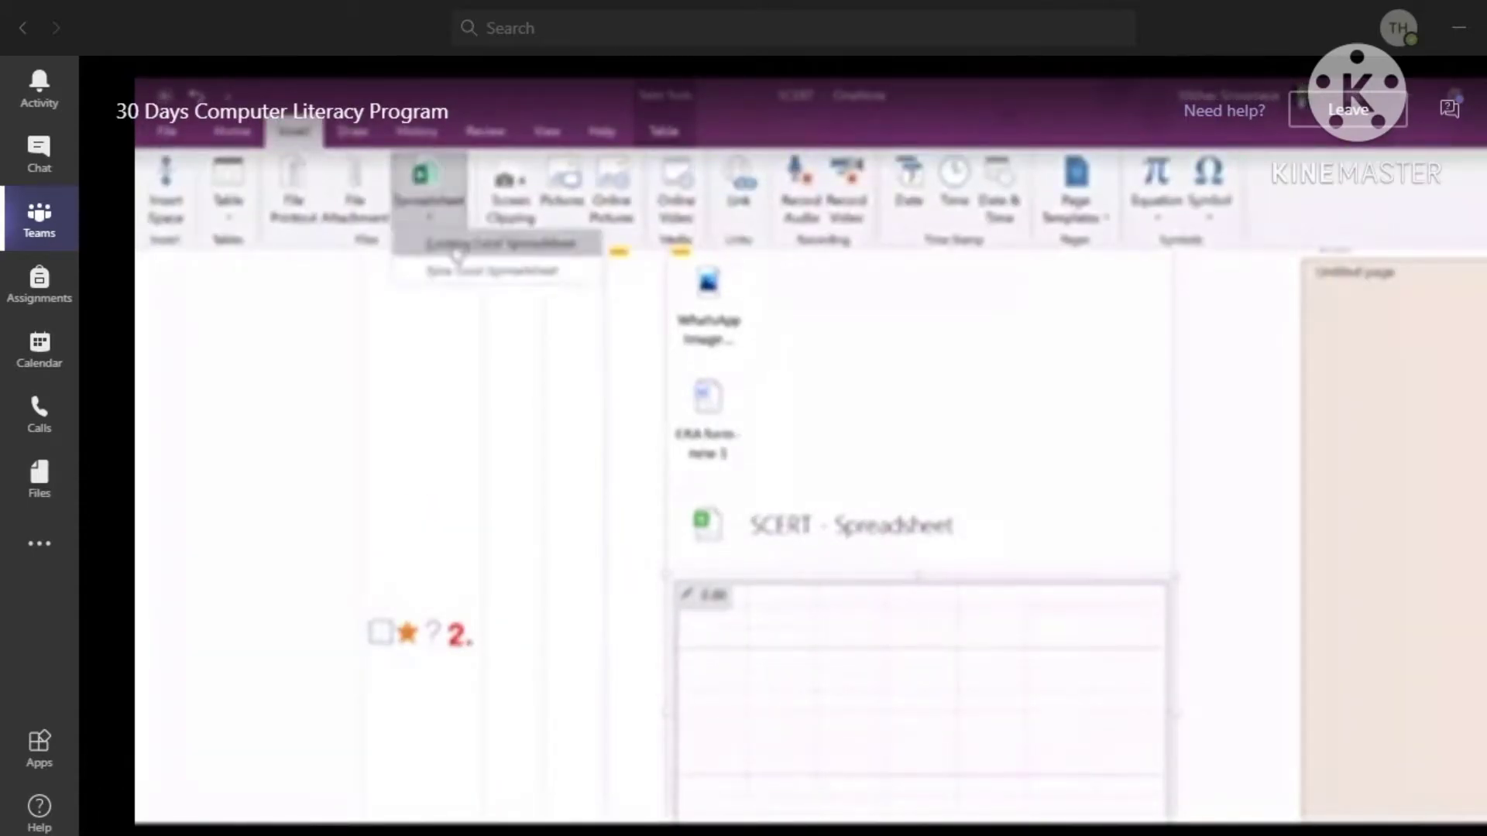
{"action": "left_click", "coordinate": [463, 245]}
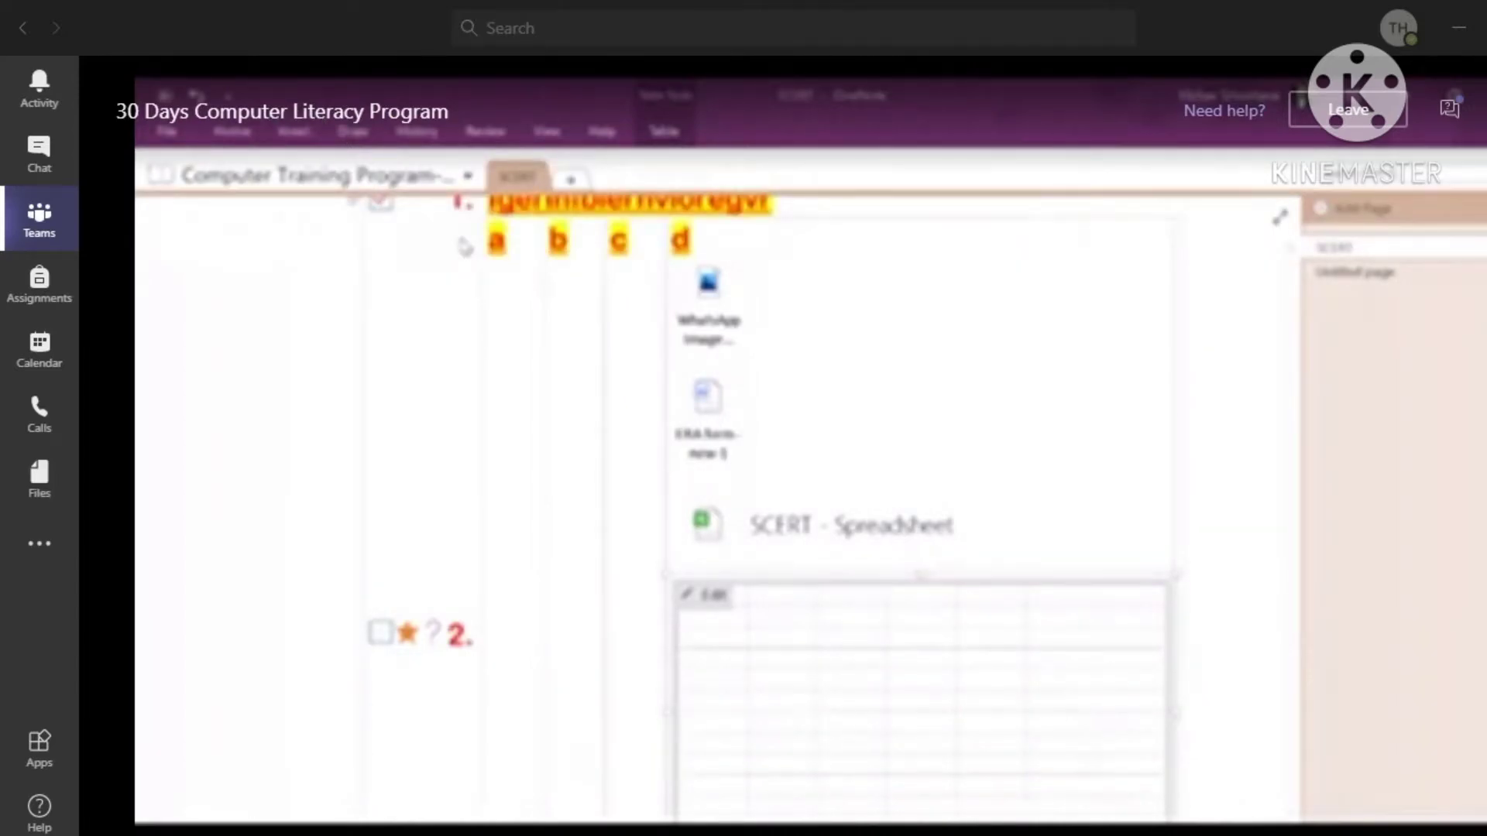
{"action": "left_click", "coordinate": [223, 246]}
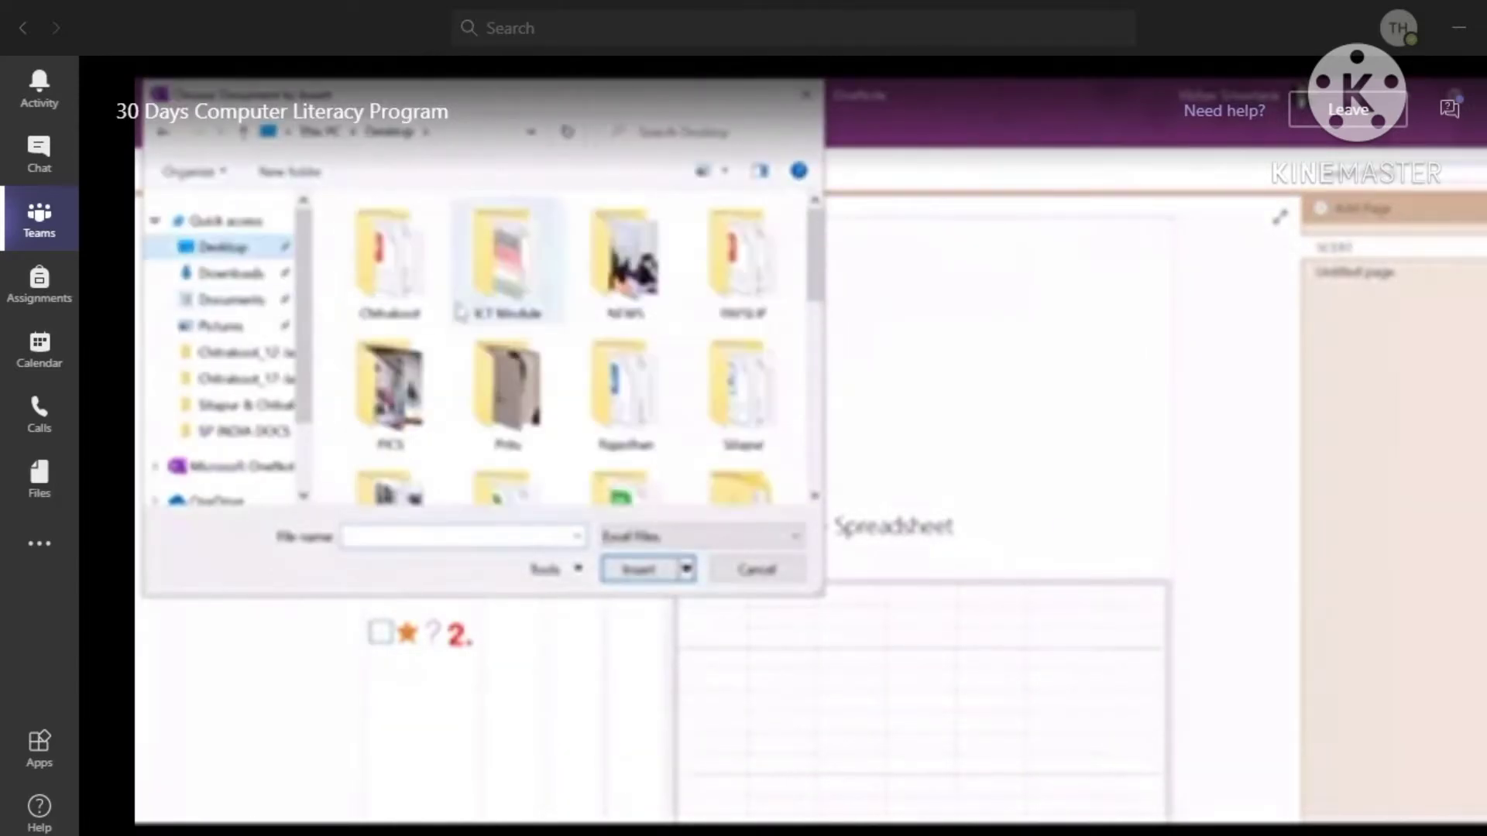
{"action": "scroll", "coordinate": [542, 348], "scroll_direction": "down", "scroll_amount": 3}
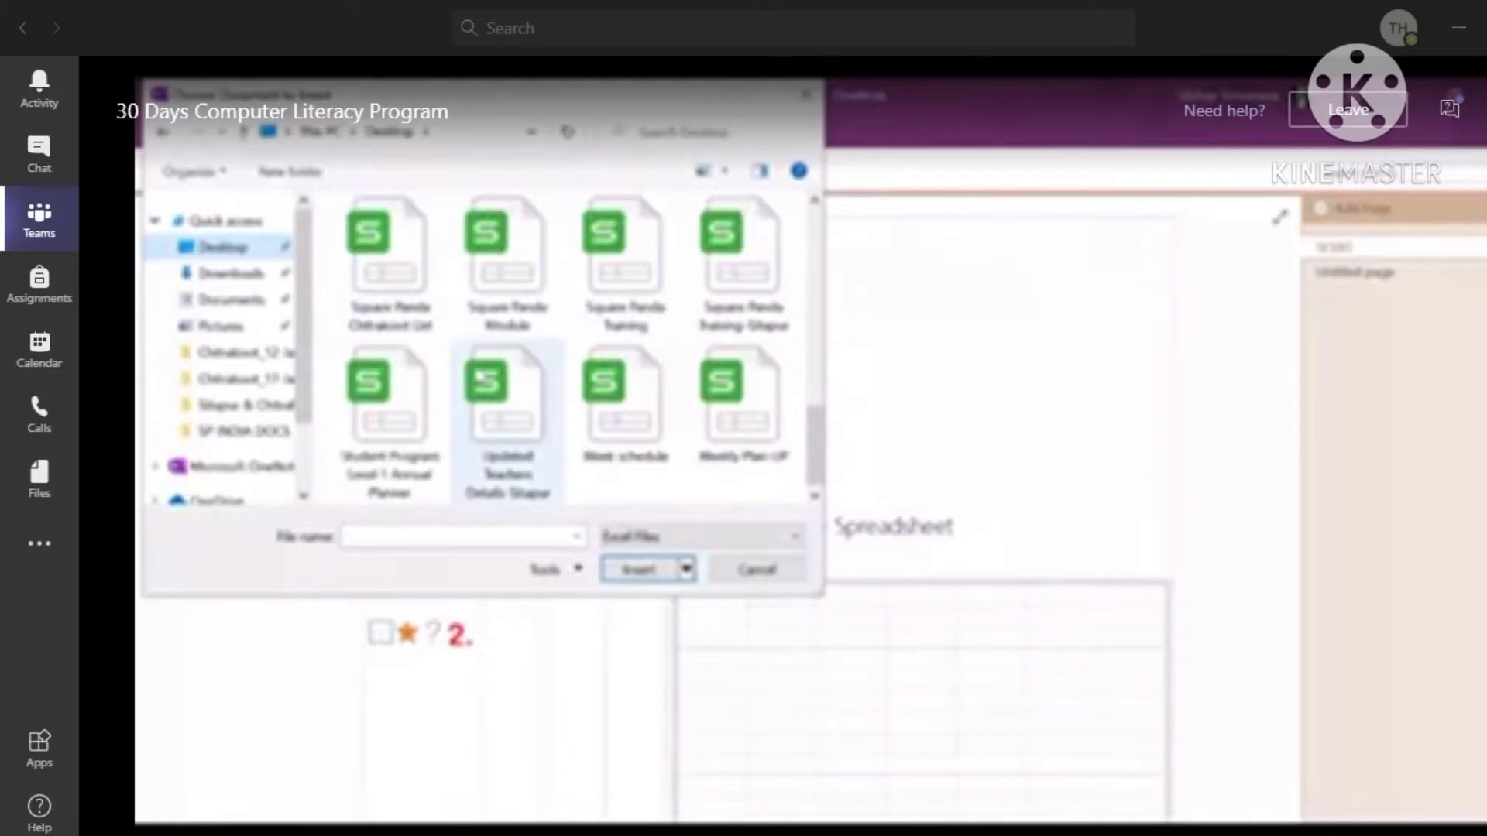
{"action": "scroll", "coordinate": [720, 433], "scroll_direction": "up", "scroll_amount": 3}
{"action": "scroll", "coordinate": [730, 464], "scroll_direction": "down", "scroll_amount": 1}
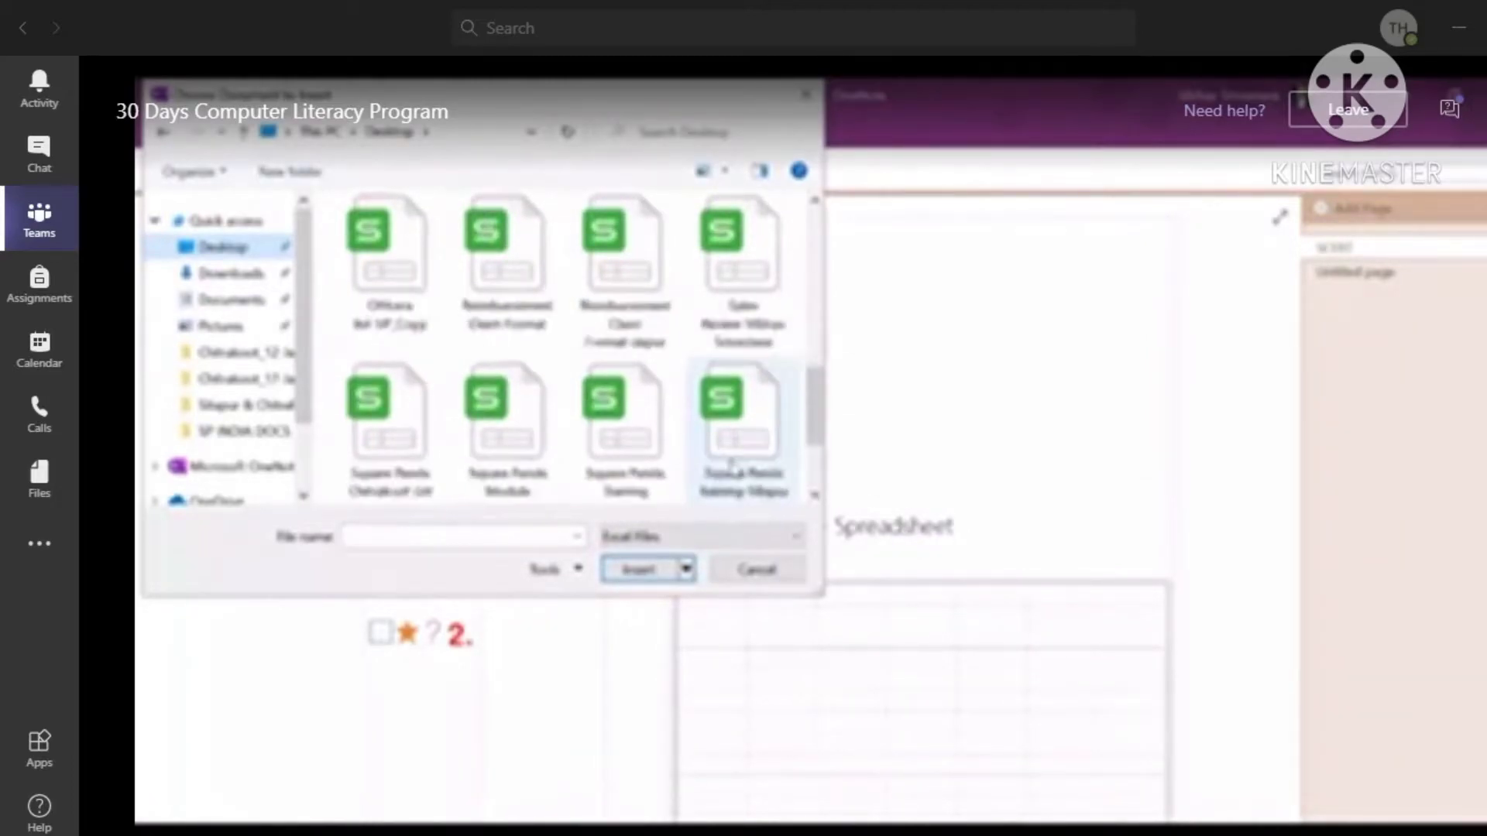
{"action": "scroll", "coordinate": [730, 465], "scroll_direction": "up", "scroll_amount": 3}
{"action": "scroll", "coordinate": [731, 468], "scroll_direction": "down", "scroll_amount": 2}
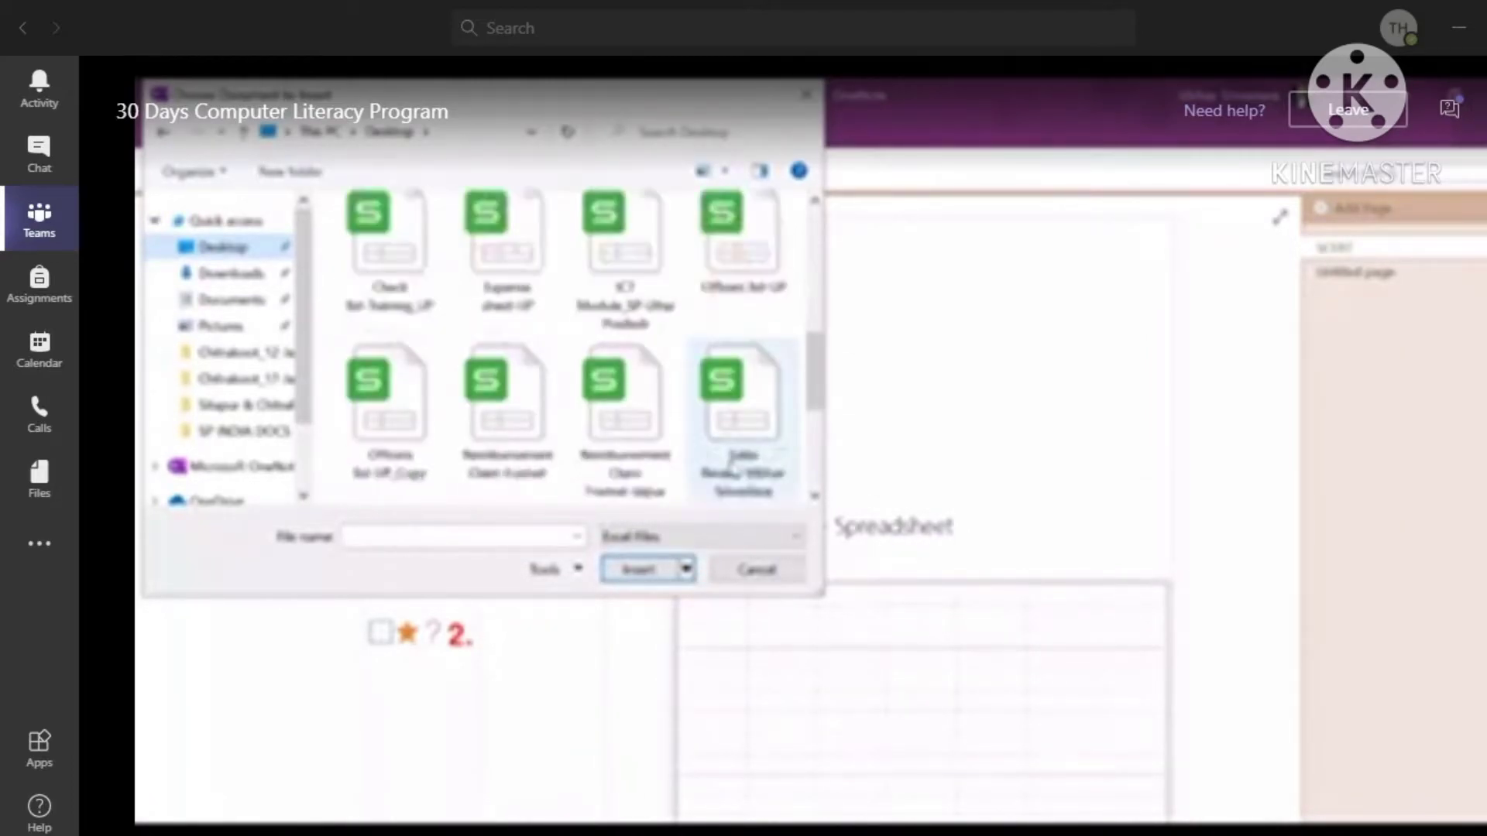
{"action": "scroll", "coordinate": [732, 469], "scroll_direction": "down", "scroll_amount": 1}
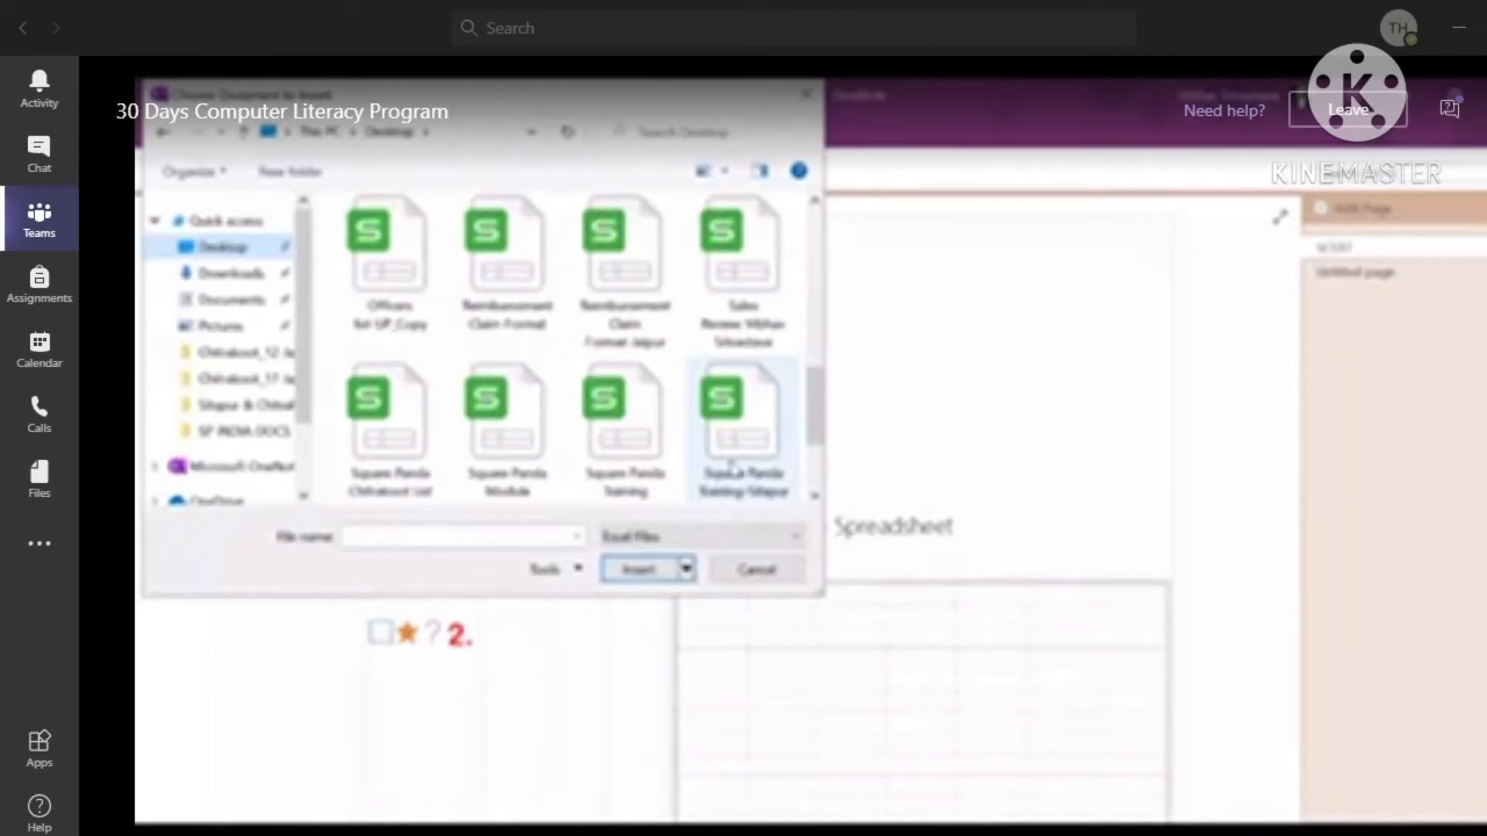
{"action": "scroll", "coordinate": [730, 464], "scroll_direction": "up", "scroll_amount": 2}
{"action": "left_click", "coordinate": [742, 383]}
{"action": "left_click", "coordinate": [658, 570]}
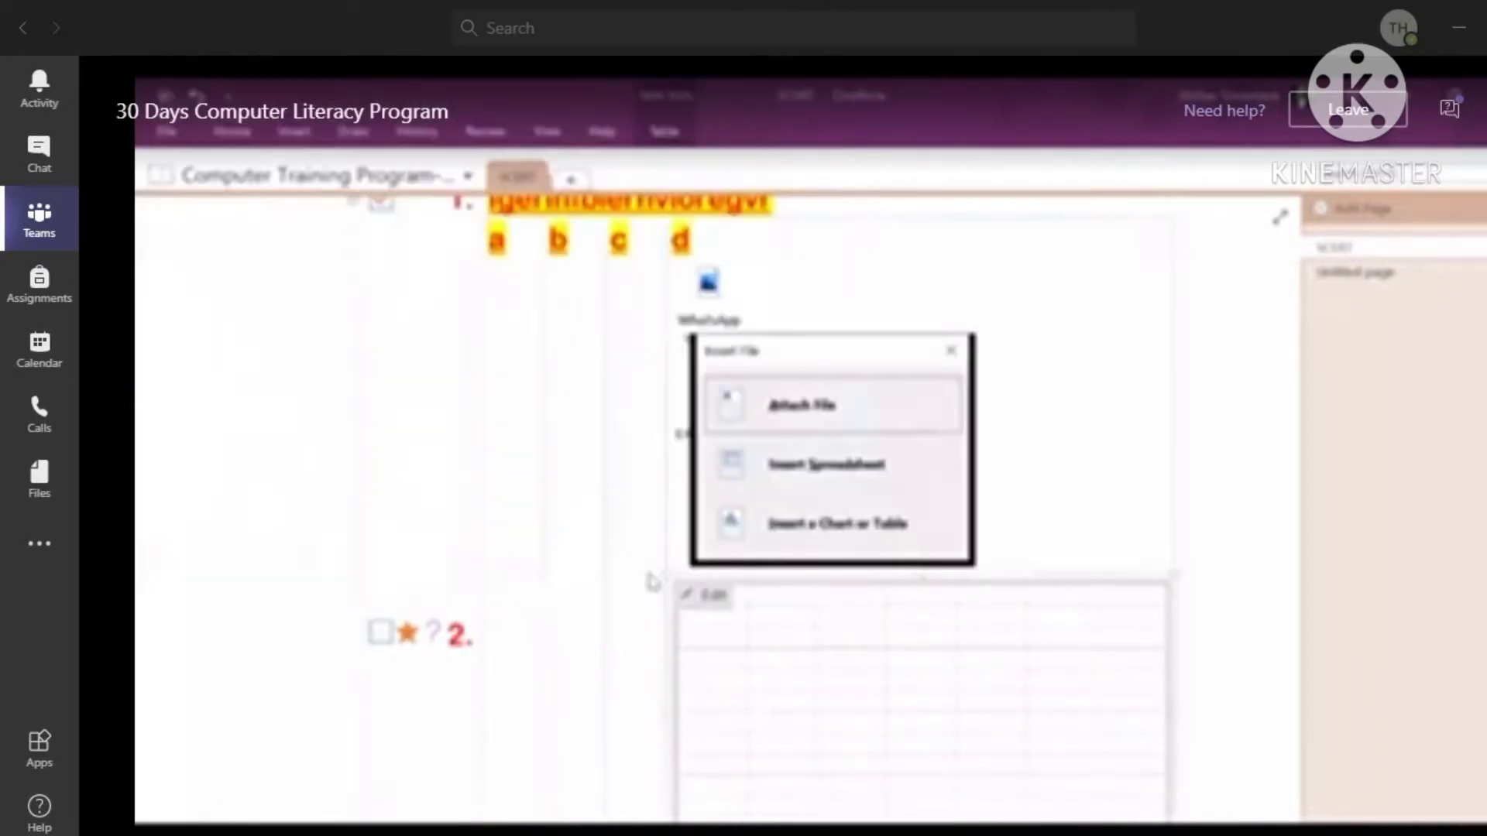
{"action": "left_click", "coordinate": [786, 399]}
{"action": "scroll", "coordinate": [790, 403], "scroll_direction": "down", "scroll_amount": 3}
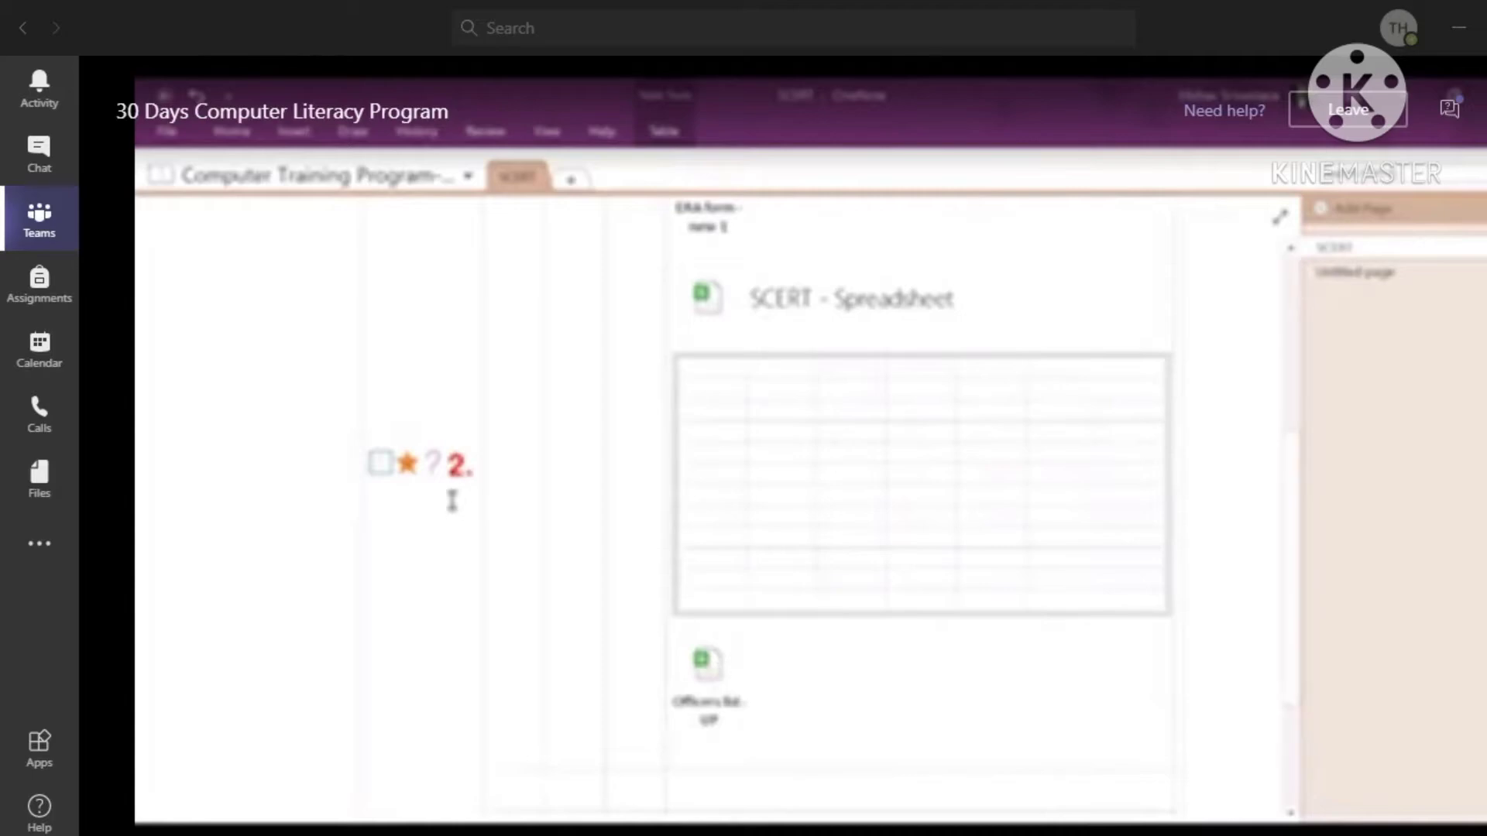
Place the cursor after the fifth list item and end the list with blank lines below it.
{"action": "left_click", "coordinate": [287, 135]}
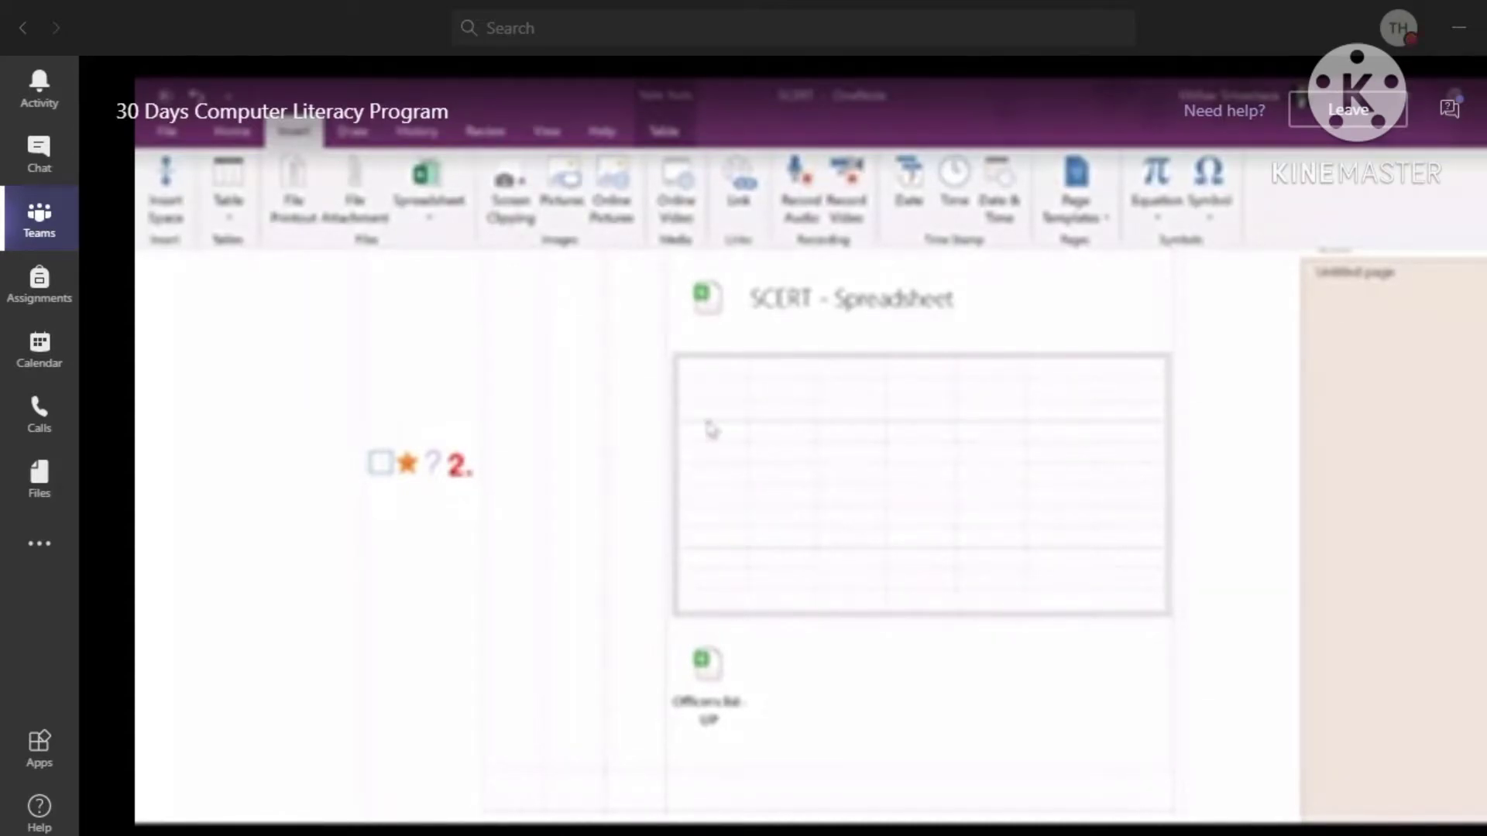
{"action": "scroll", "coordinate": [707, 425], "scroll_direction": "down", "scroll_amount": 5}
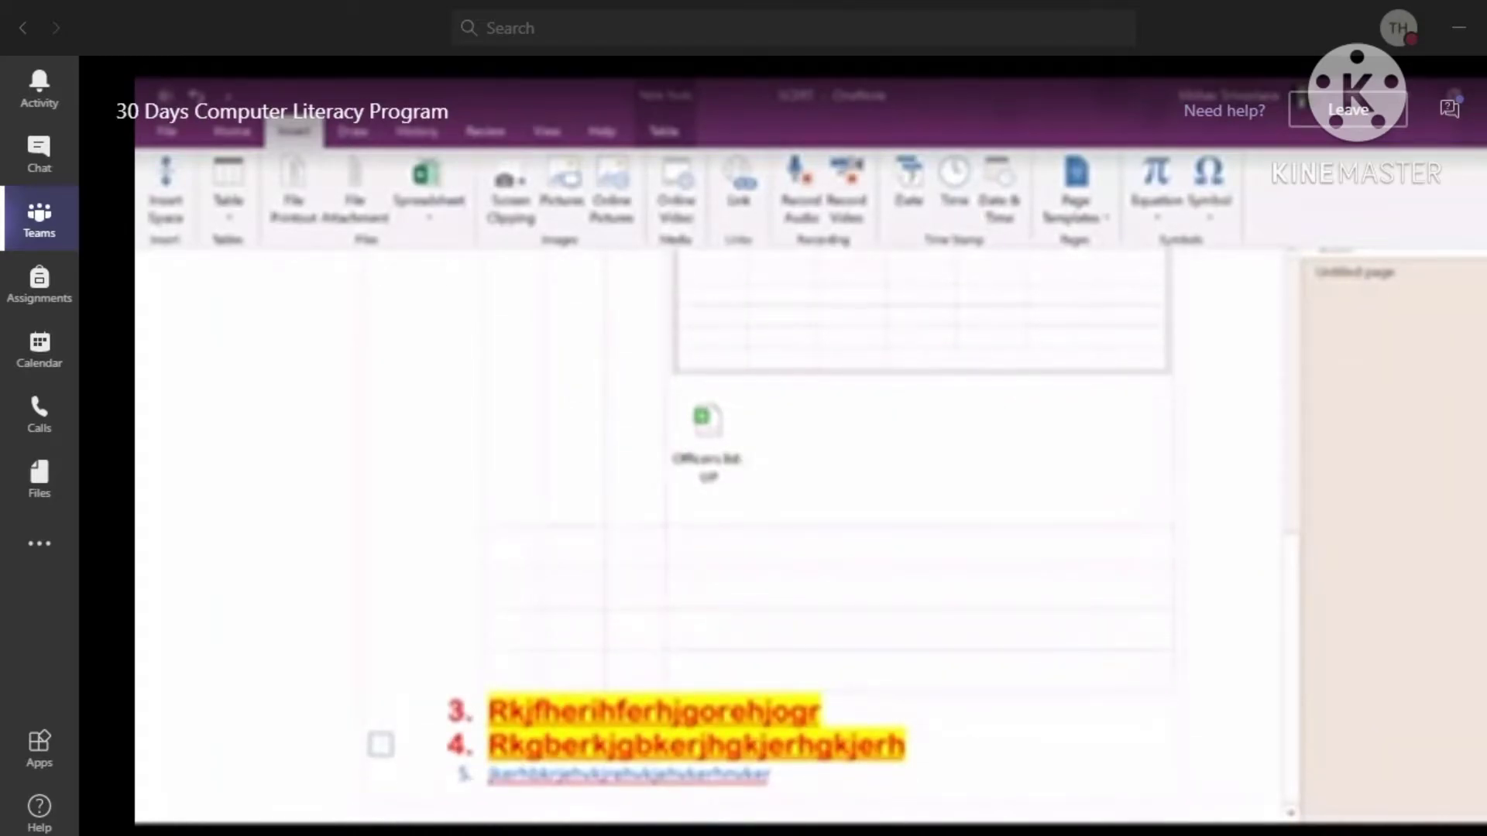
{"action": "left_click", "coordinate": [1210, 799]}
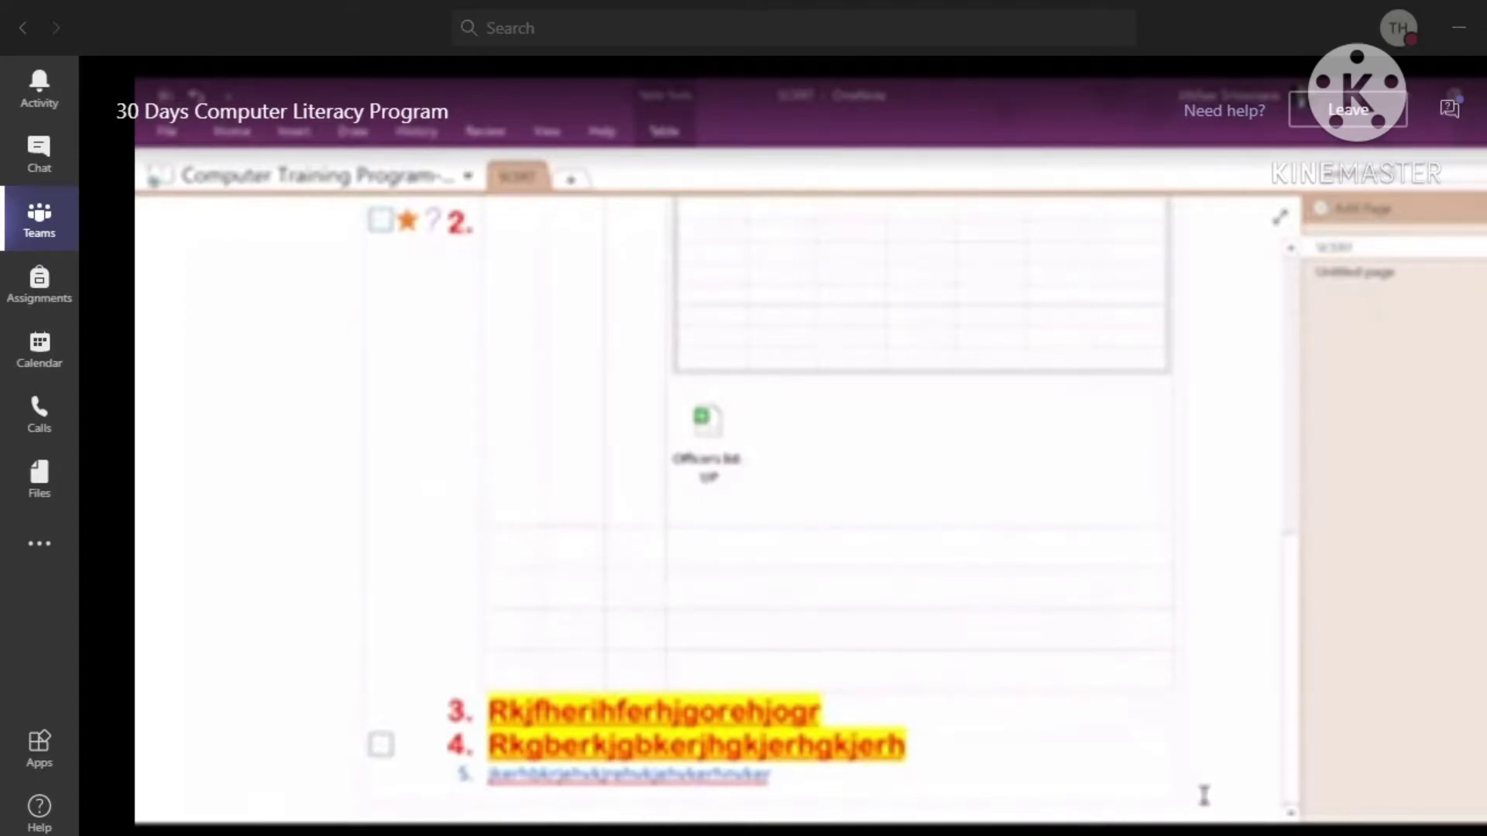
{"action": "left_click", "coordinate": [1203, 795]}
{"action": "key", "text": "Return"}
{"action": "key", "text": "Return"}
{"action": "key", "text": "Return"}
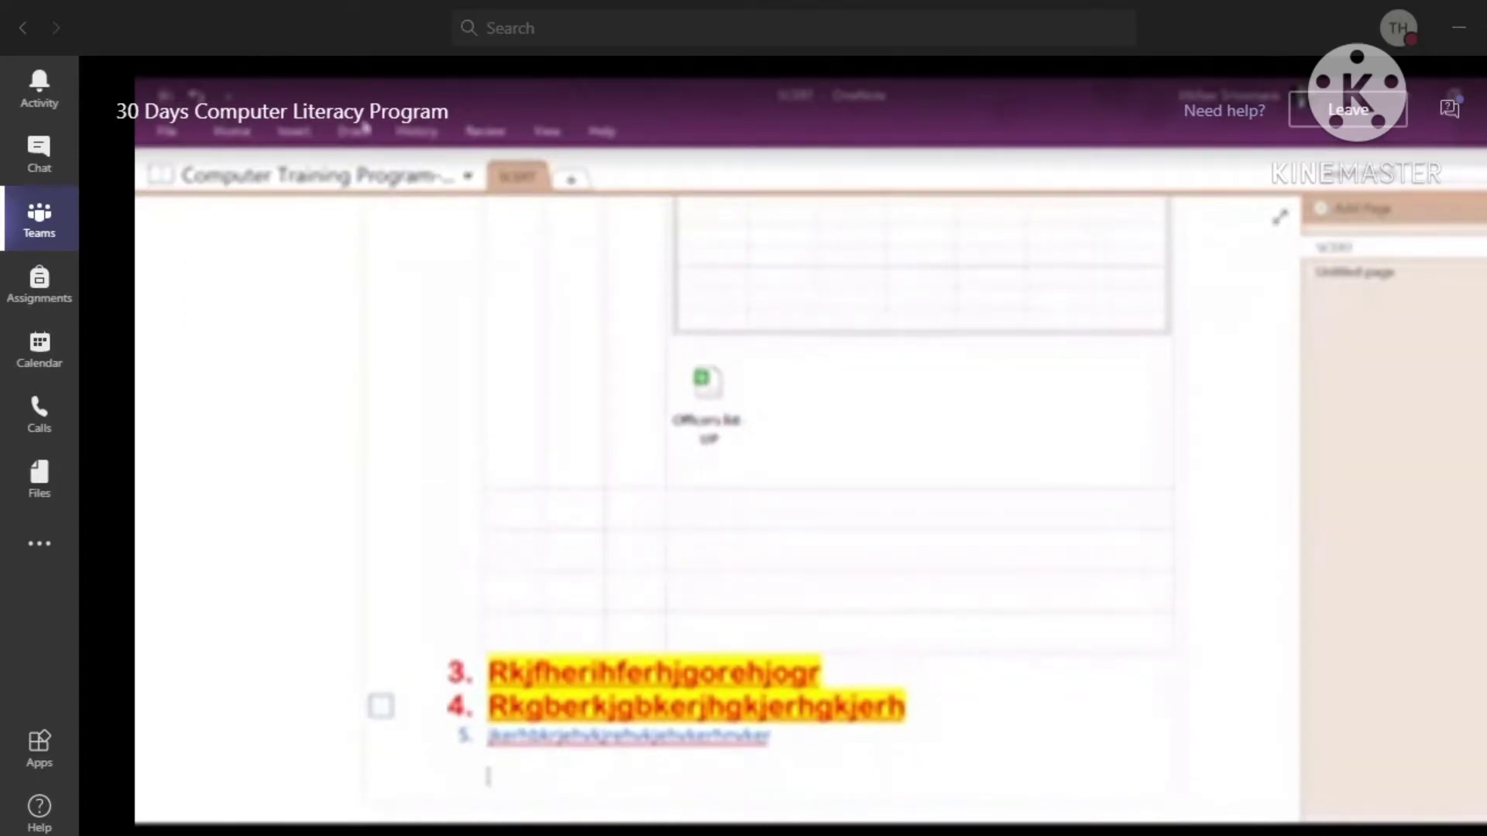
Insert a screen clipping of the meeting's participant tiles below the numbered list.
{"action": "left_click", "coordinate": [298, 135]}
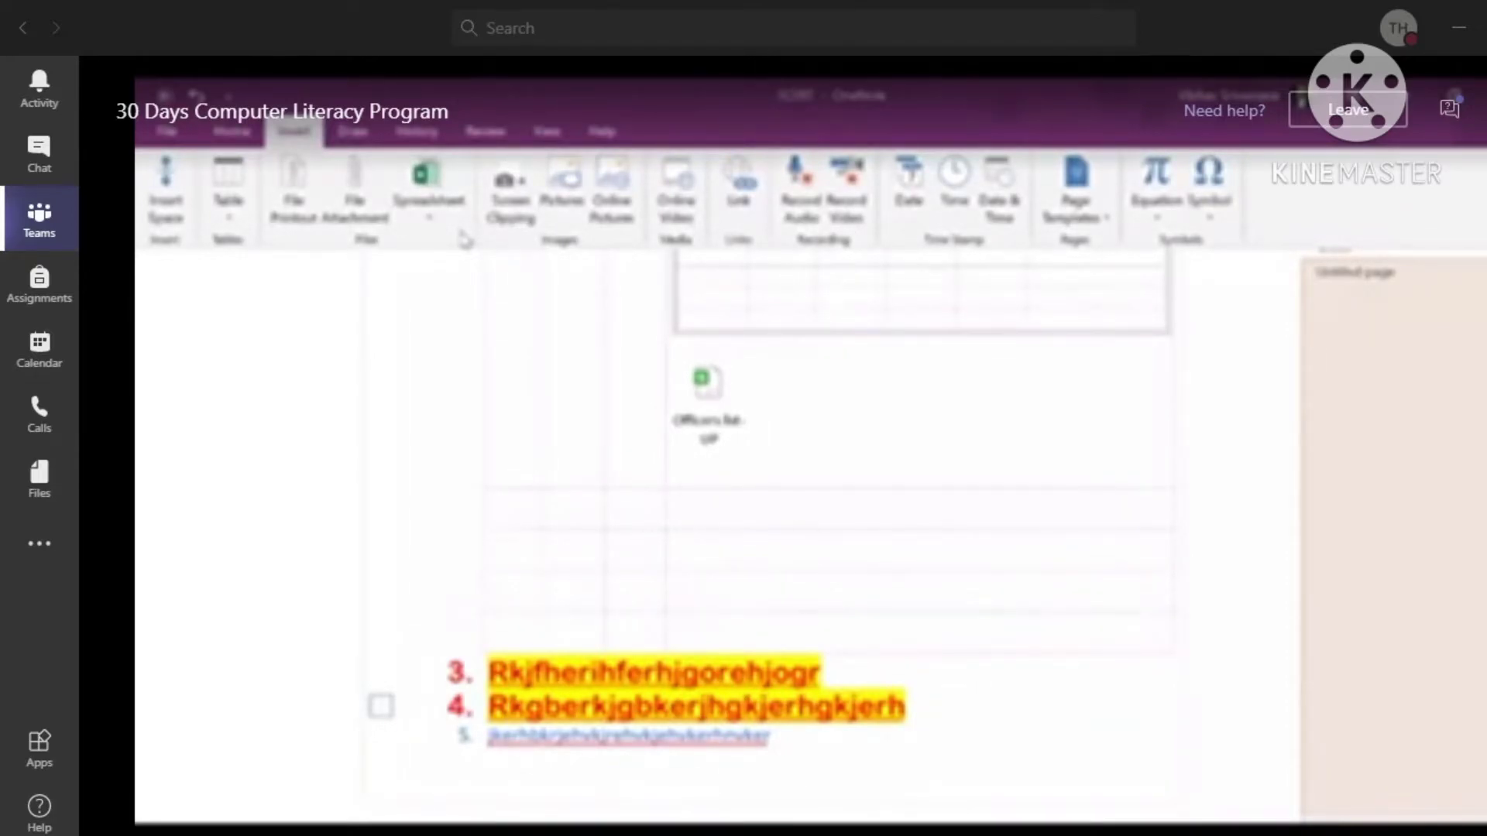
{"action": "left_click", "coordinate": [503, 215]}
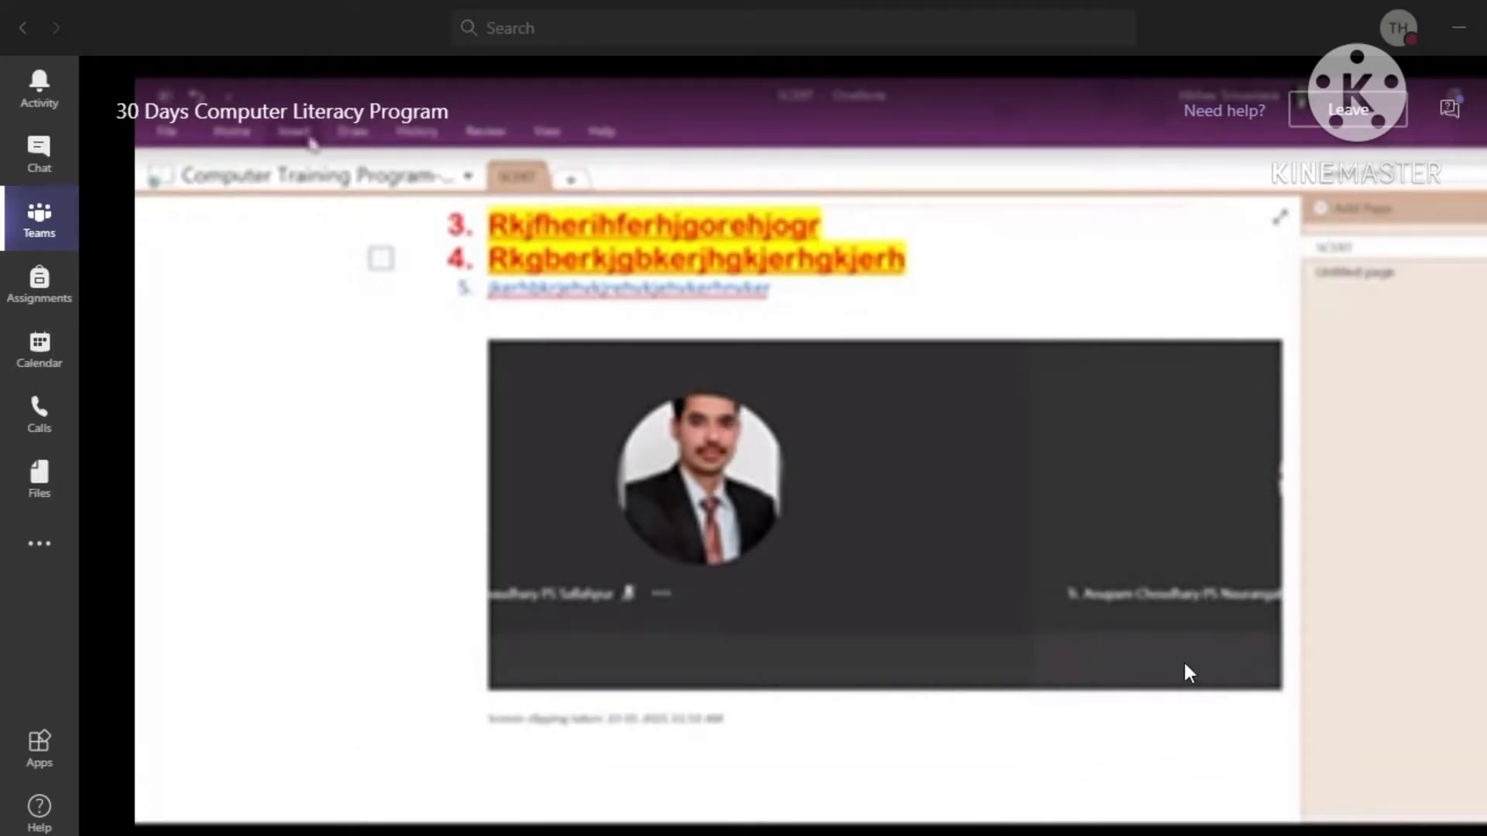
{"action": "mouse_move", "coordinate": [1188, 671]}
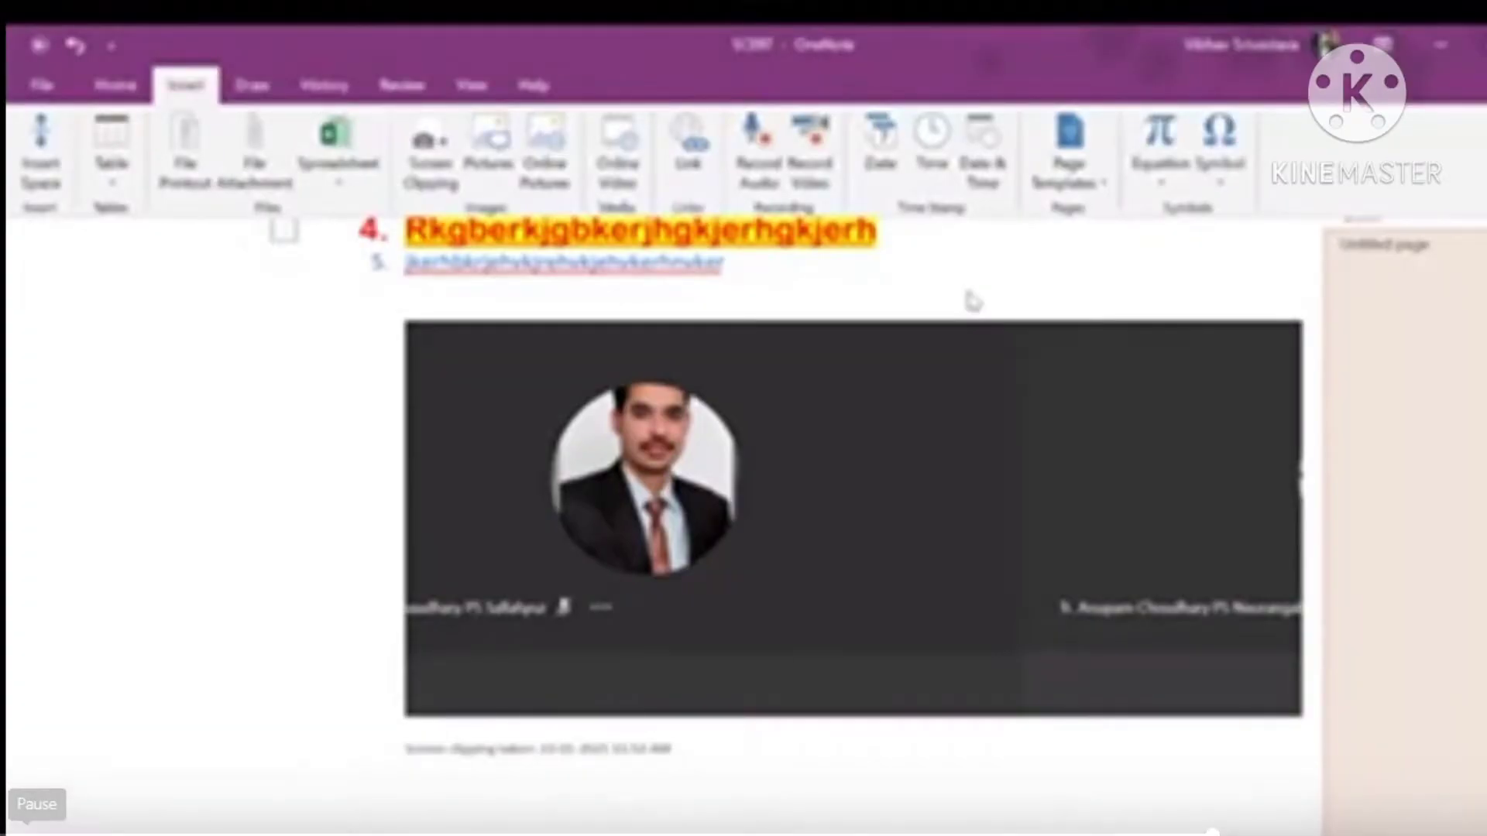
Insert the desktop photo of a man speaking into a microphone below the screen clipping.
{"action": "scroll", "coordinate": [972, 300], "scroll_direction": "up", "scroll_amount": 5}
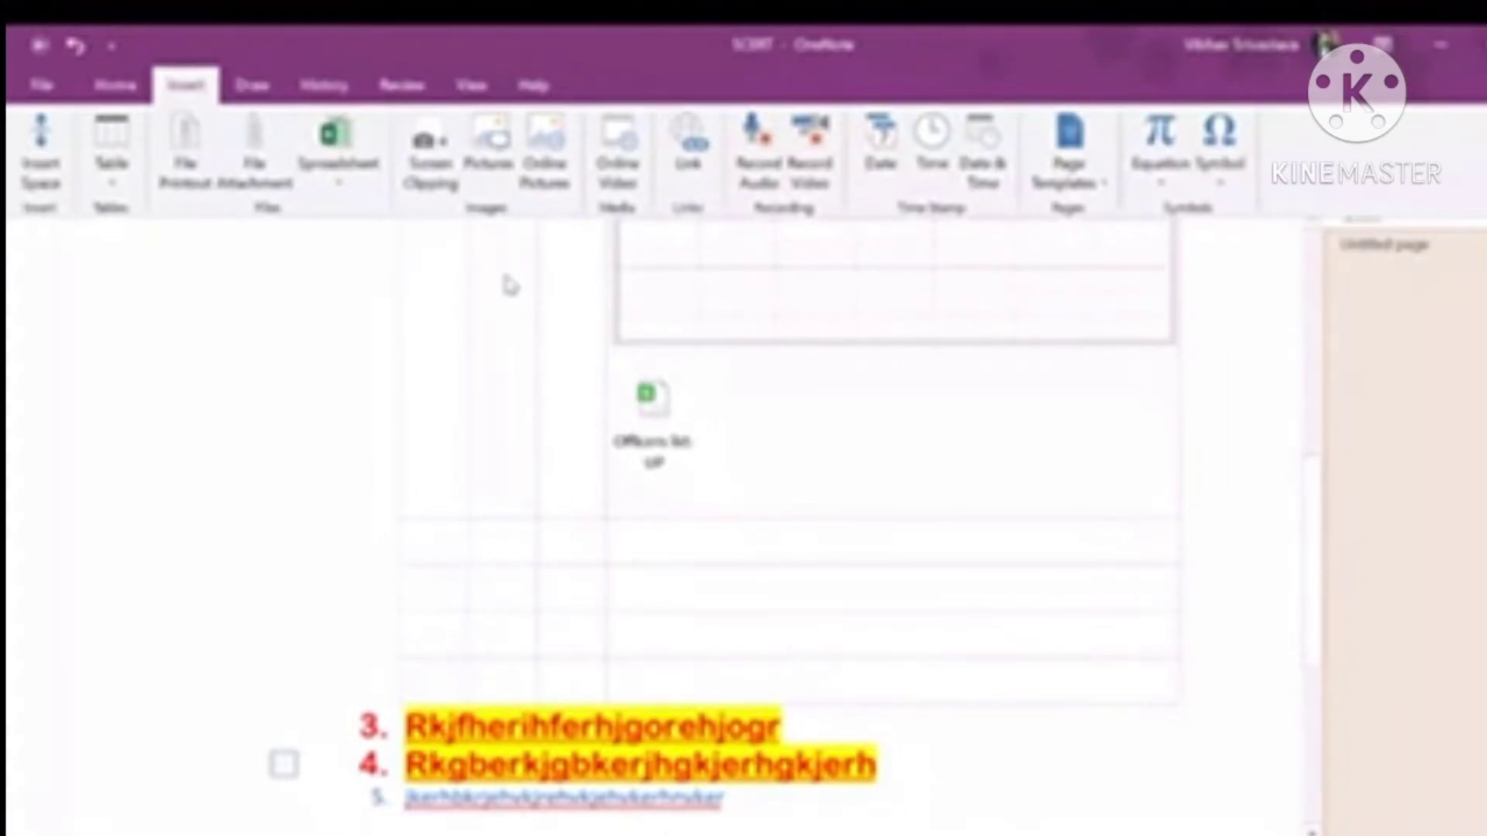
{"action": "left_click", "coordinate": [494, 164]}
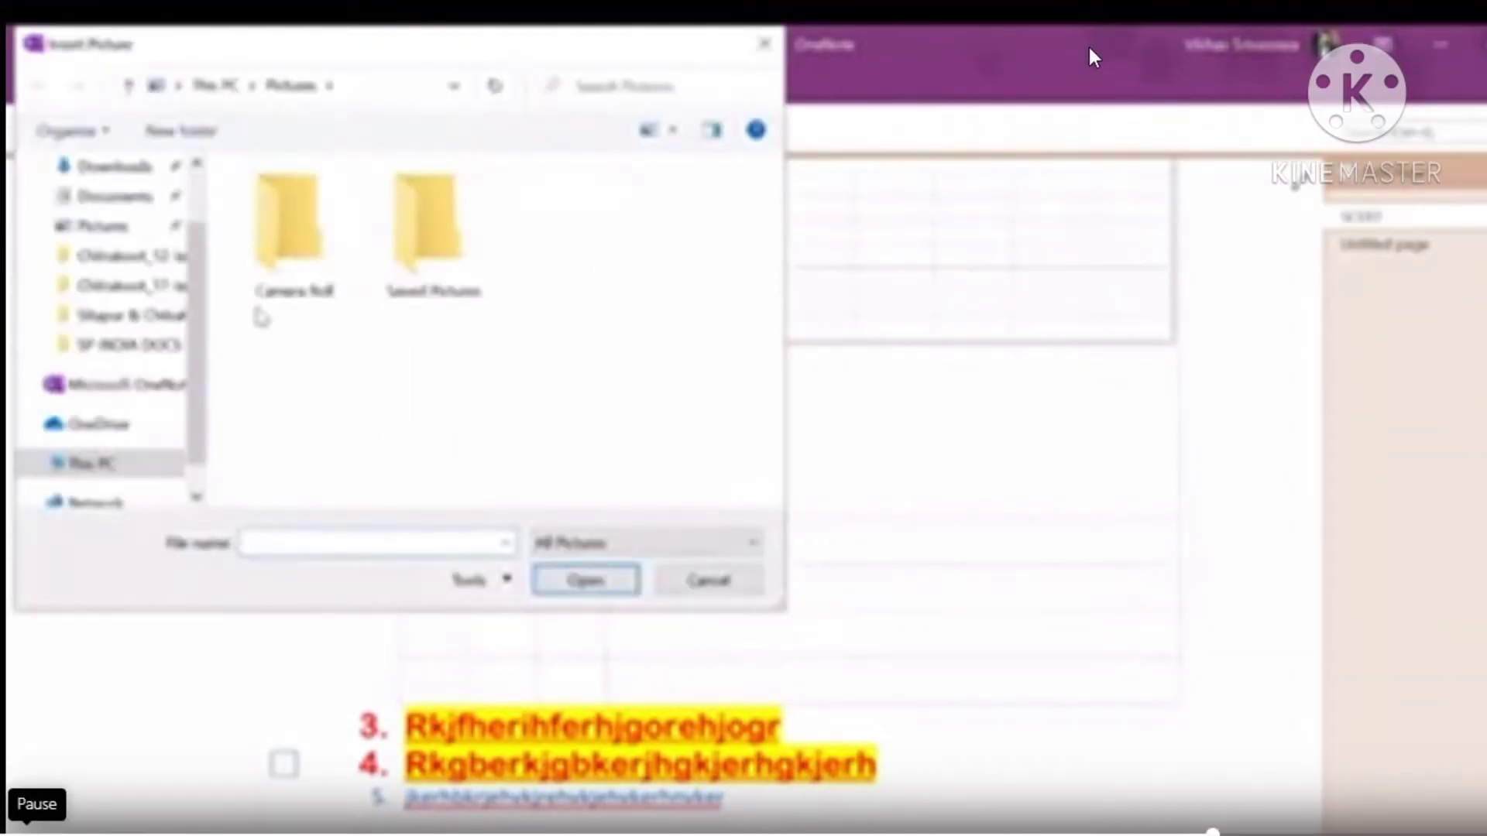
{"action": "scroll", "coordinate": [193, 224], "scroll_direction": "up", "scroll_amount": 1}
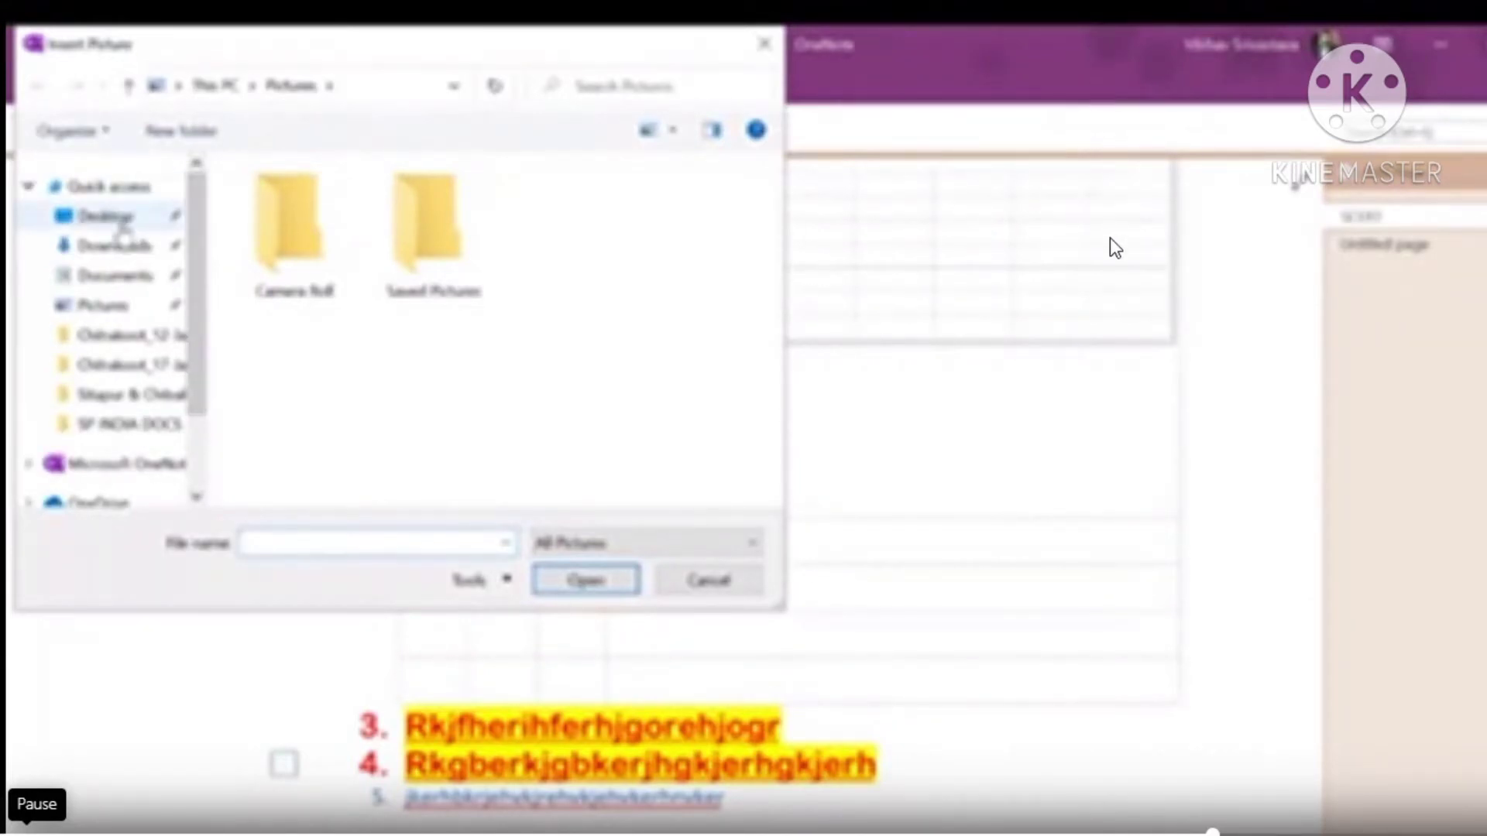
{"action": "left_click", "coordinate": [108, 217]}
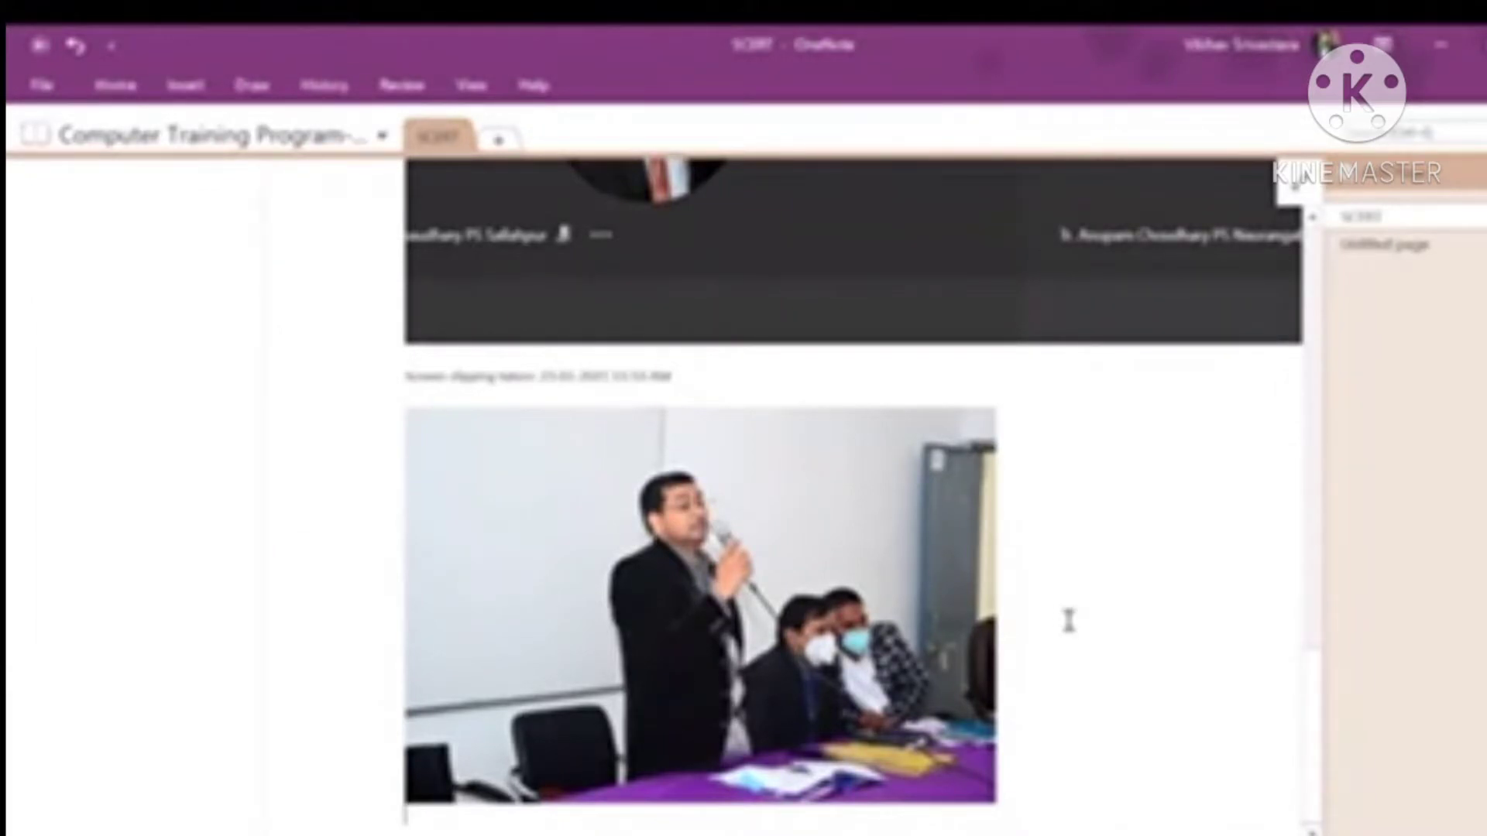
Insert an online picture from the Apple category, showing red apples on a black plate, below the photo.
{"action": "left_click", "coordinate": [188, 89]}
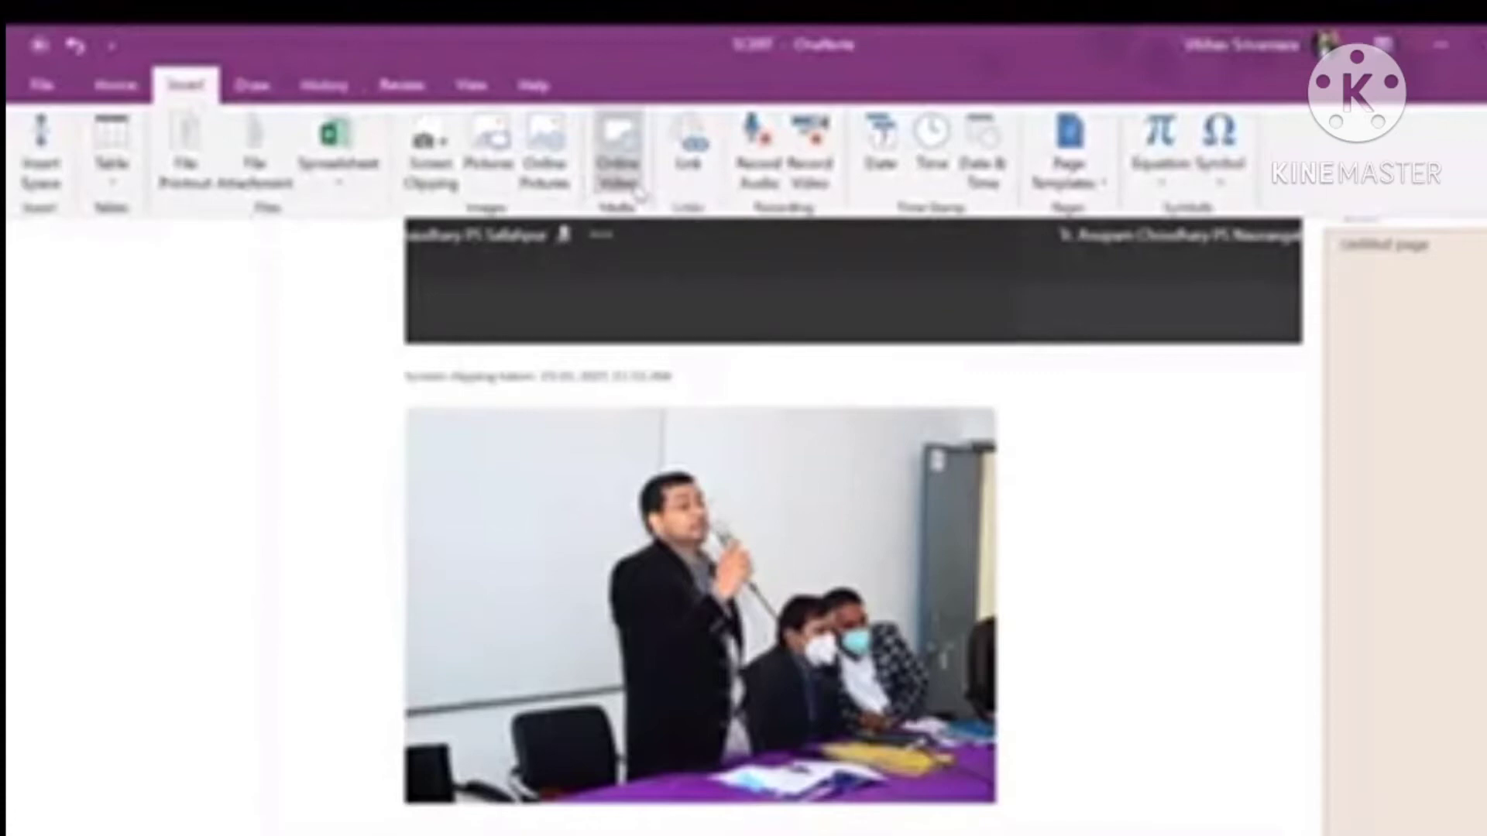
{"action": "left_click", "coordinate": [559, 183]}
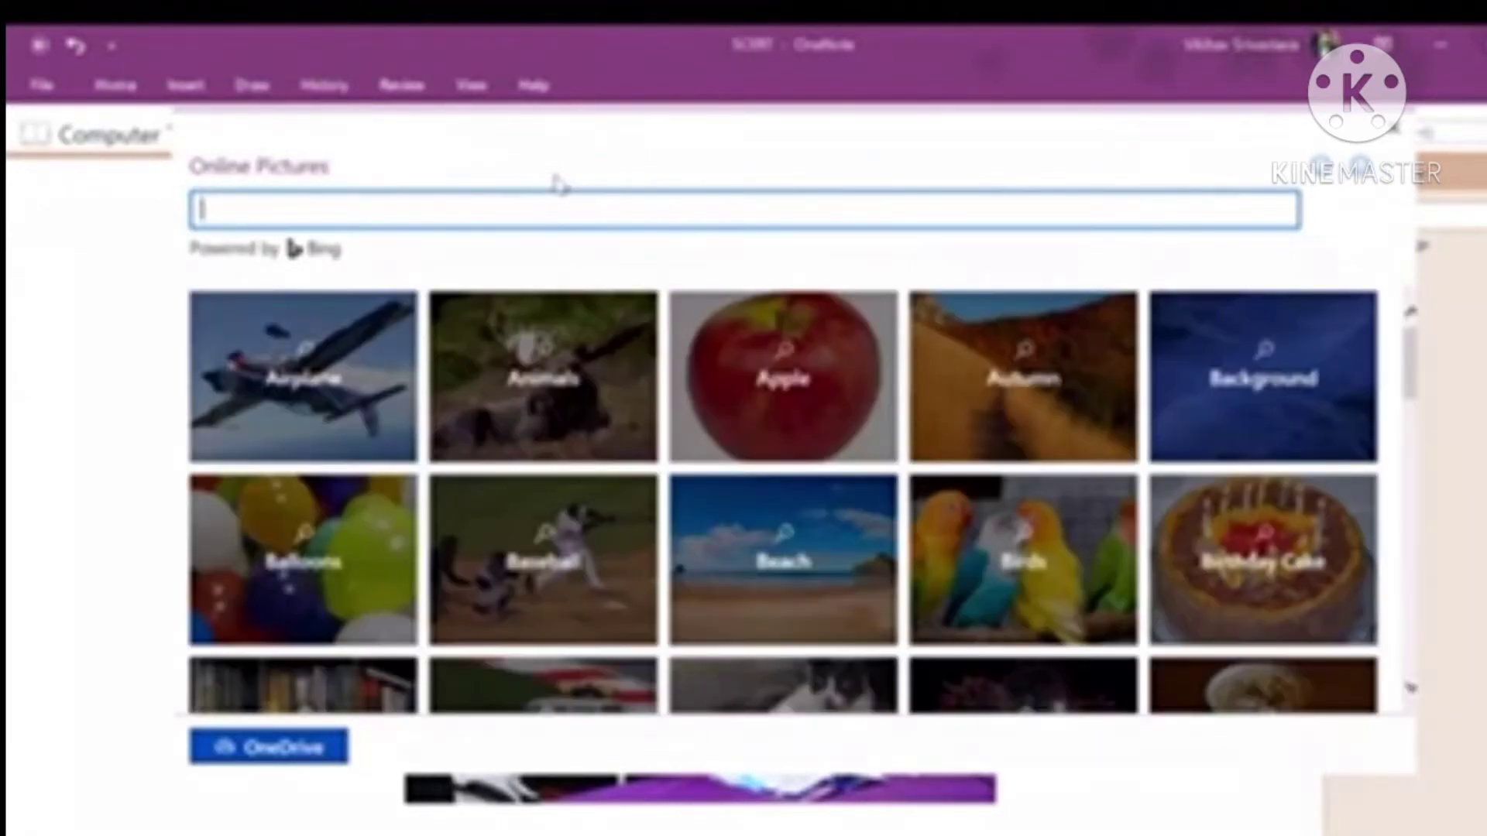
{"action": "scroll", "coordinate": [570, 305], "scroll_direction": "down", "scroll_amount": 2}
{"action": "scroll", "coordinate": [571, 305], "scroll_direction": "up", "scroll_amount": 2}
{"action": "left_click", "coordinate": [856, 460]}
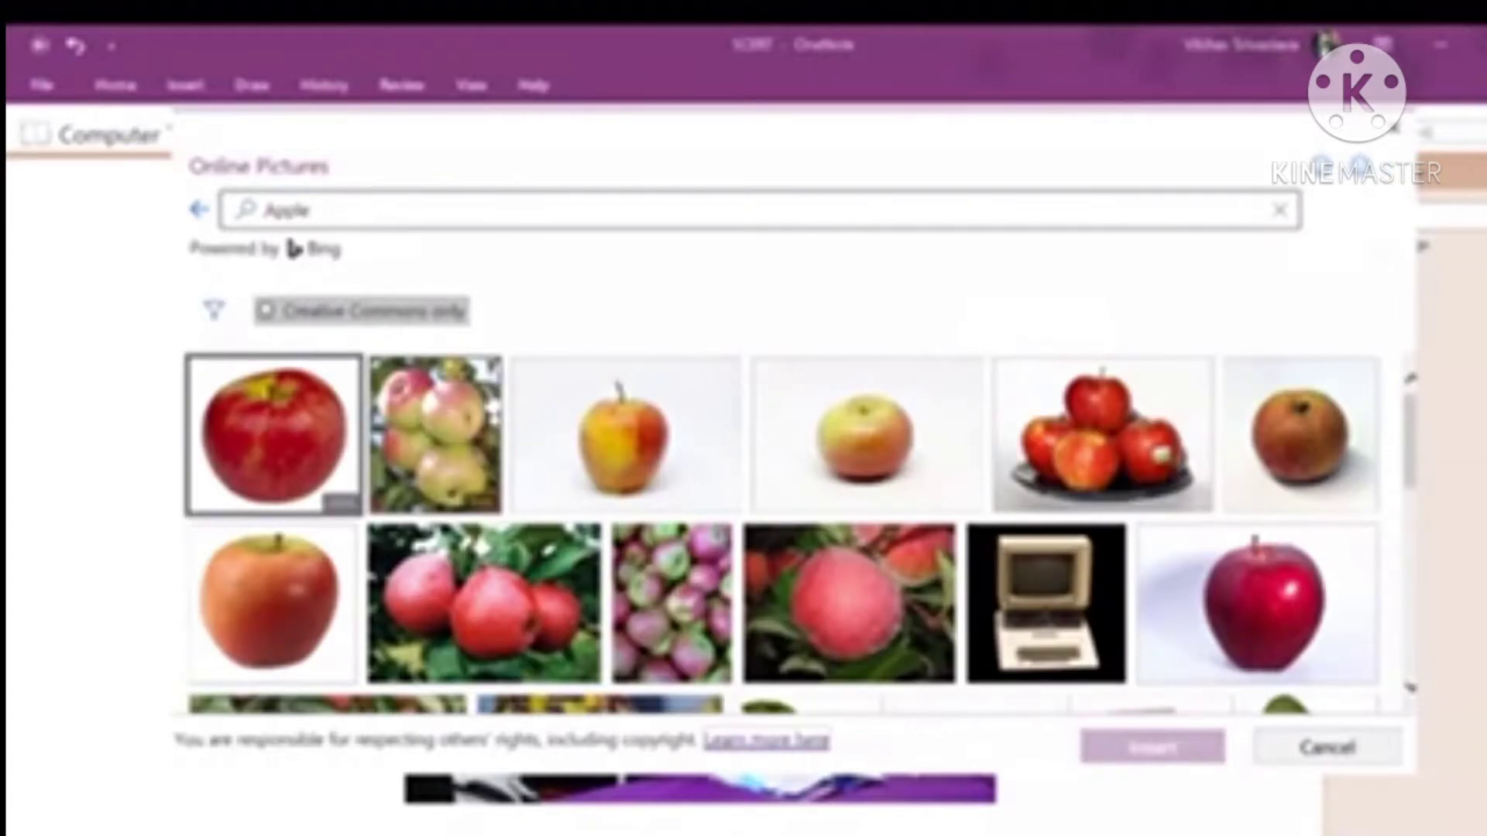
{"action": "left_click", "coordinate": [1083, 458]}
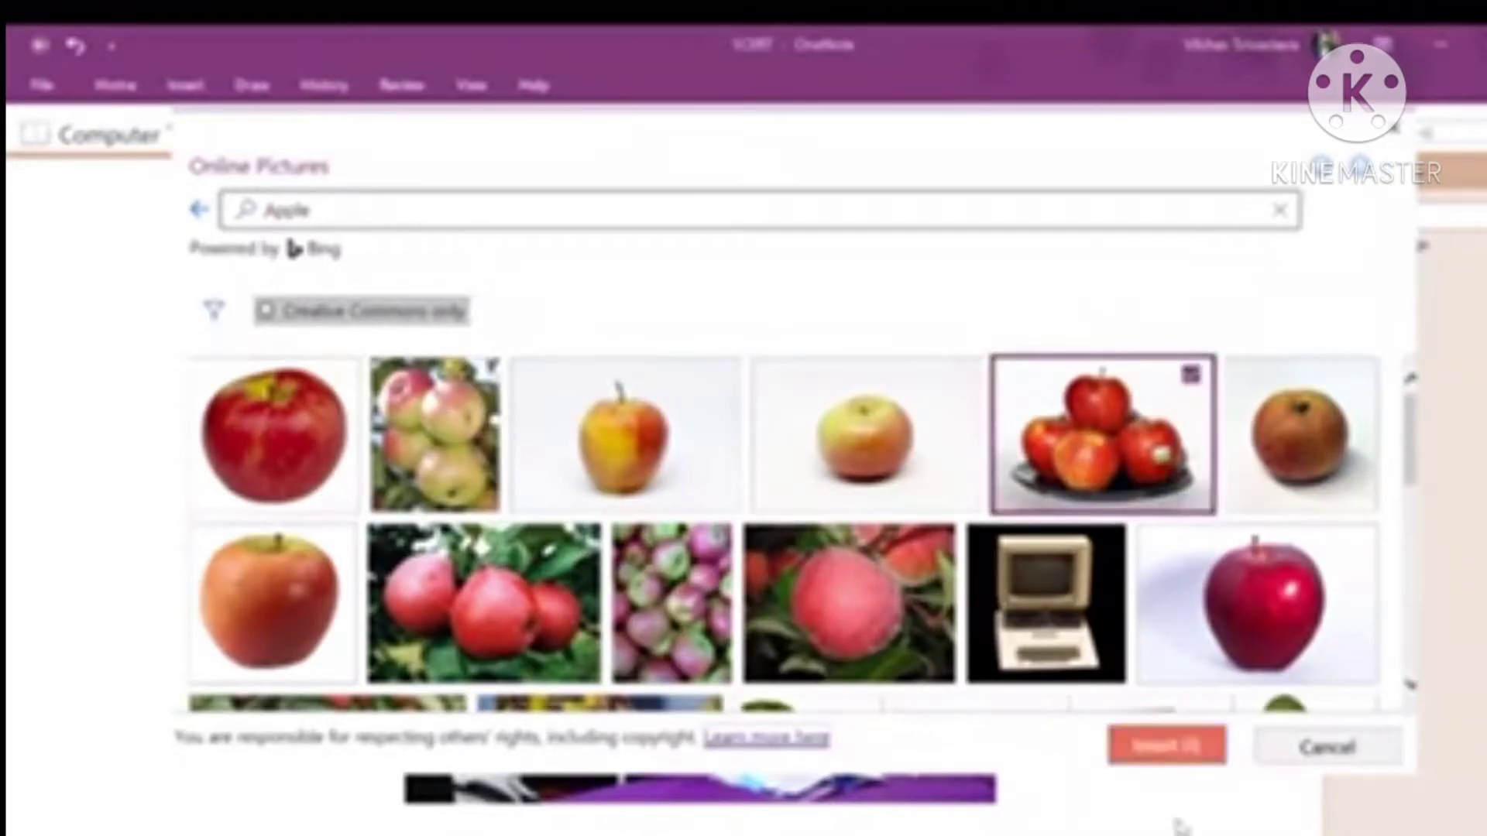
{"action": "left_click", "coordinate": [1146, 755]}
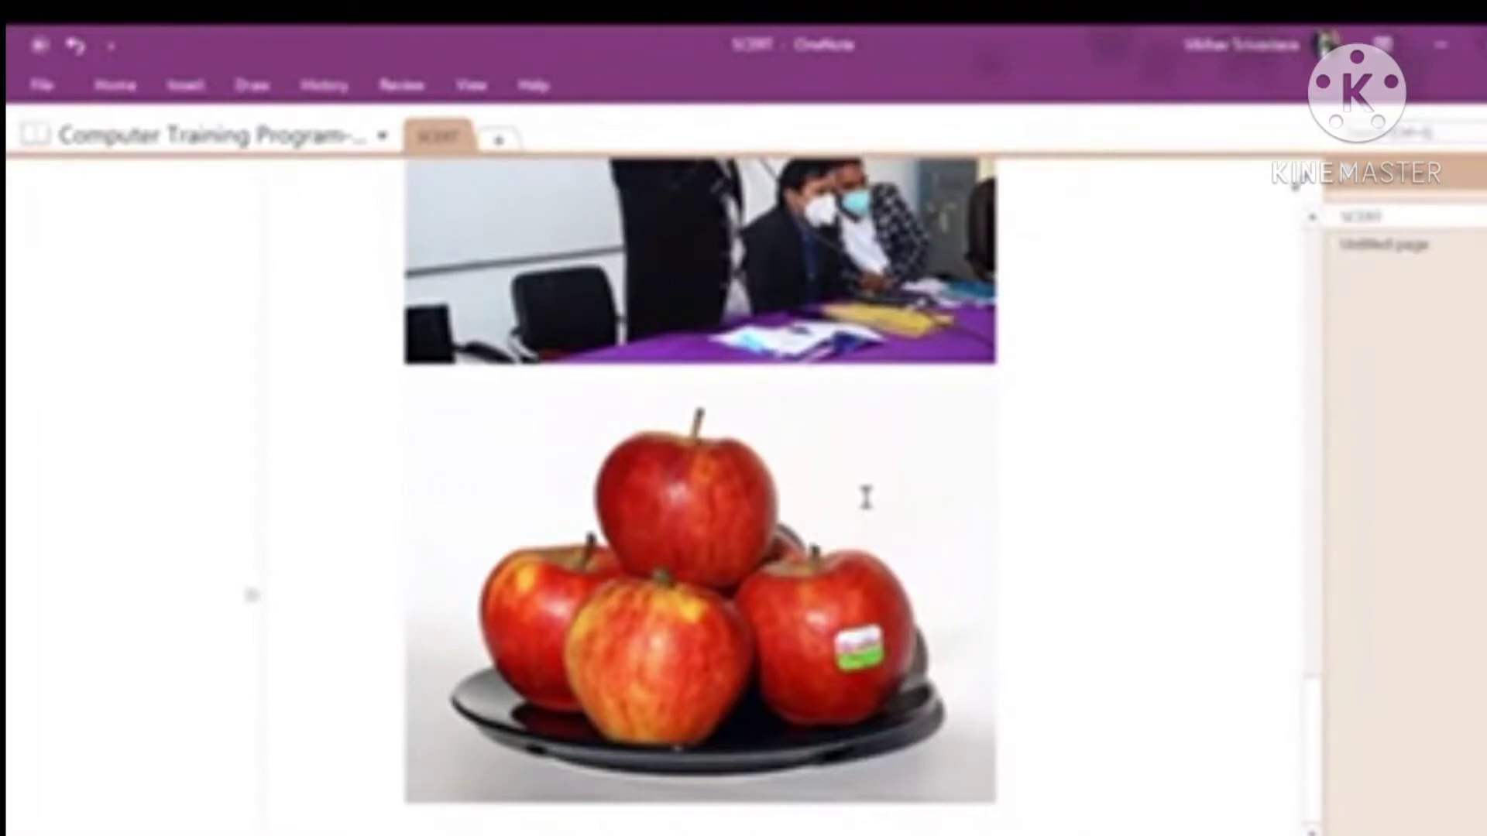
Examine the options for inserting a link and close them without adding one.
{"action": "scroll", "coordinate": [866, 498], "scroll_direction": "up", "scroll_amount": 5}
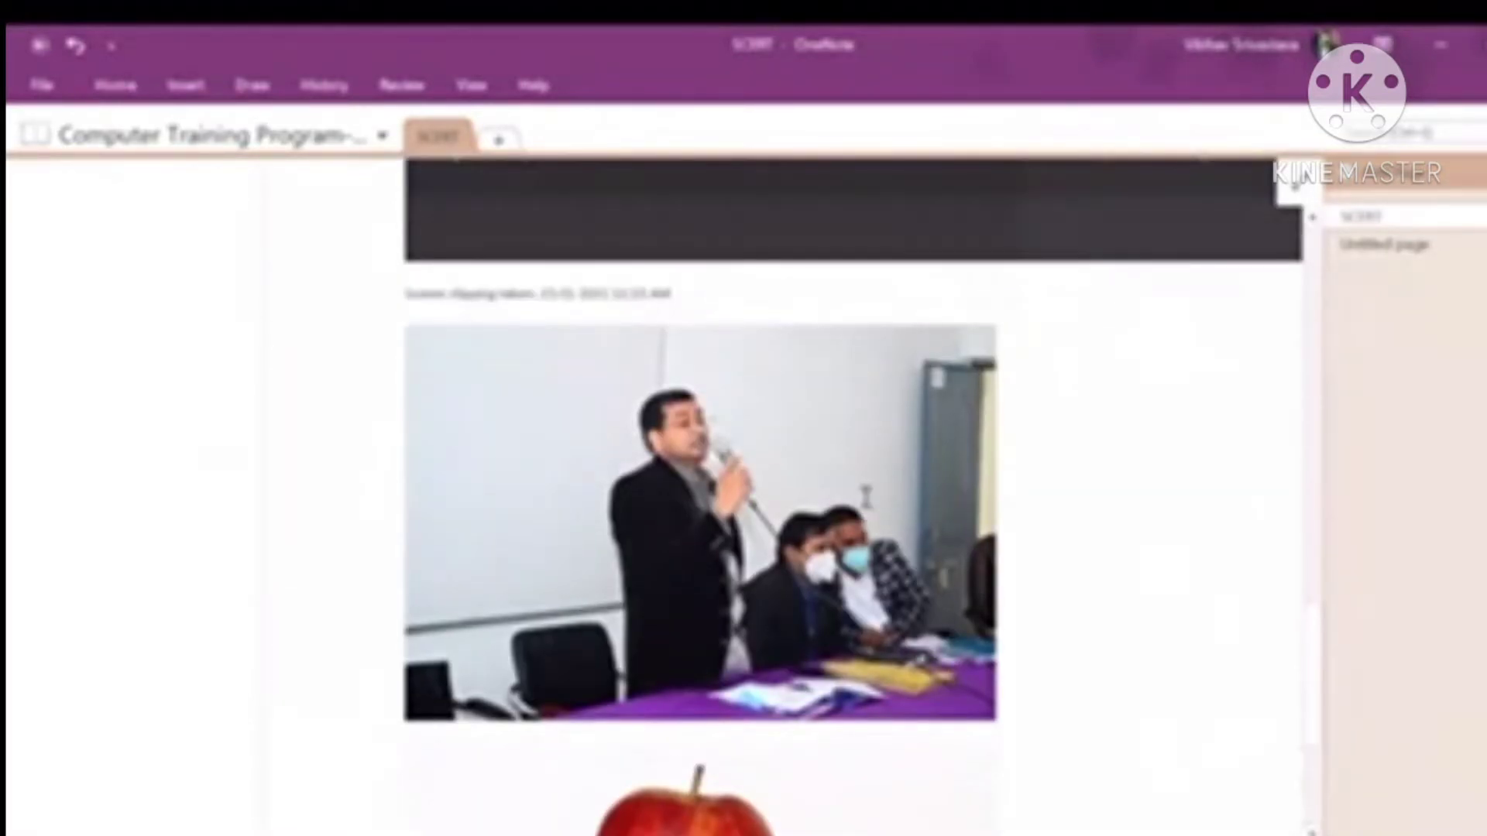
{"action": "scroll", "coordinate": [866, 496], "scroll_direction": "up", "scroll_amount": 5}
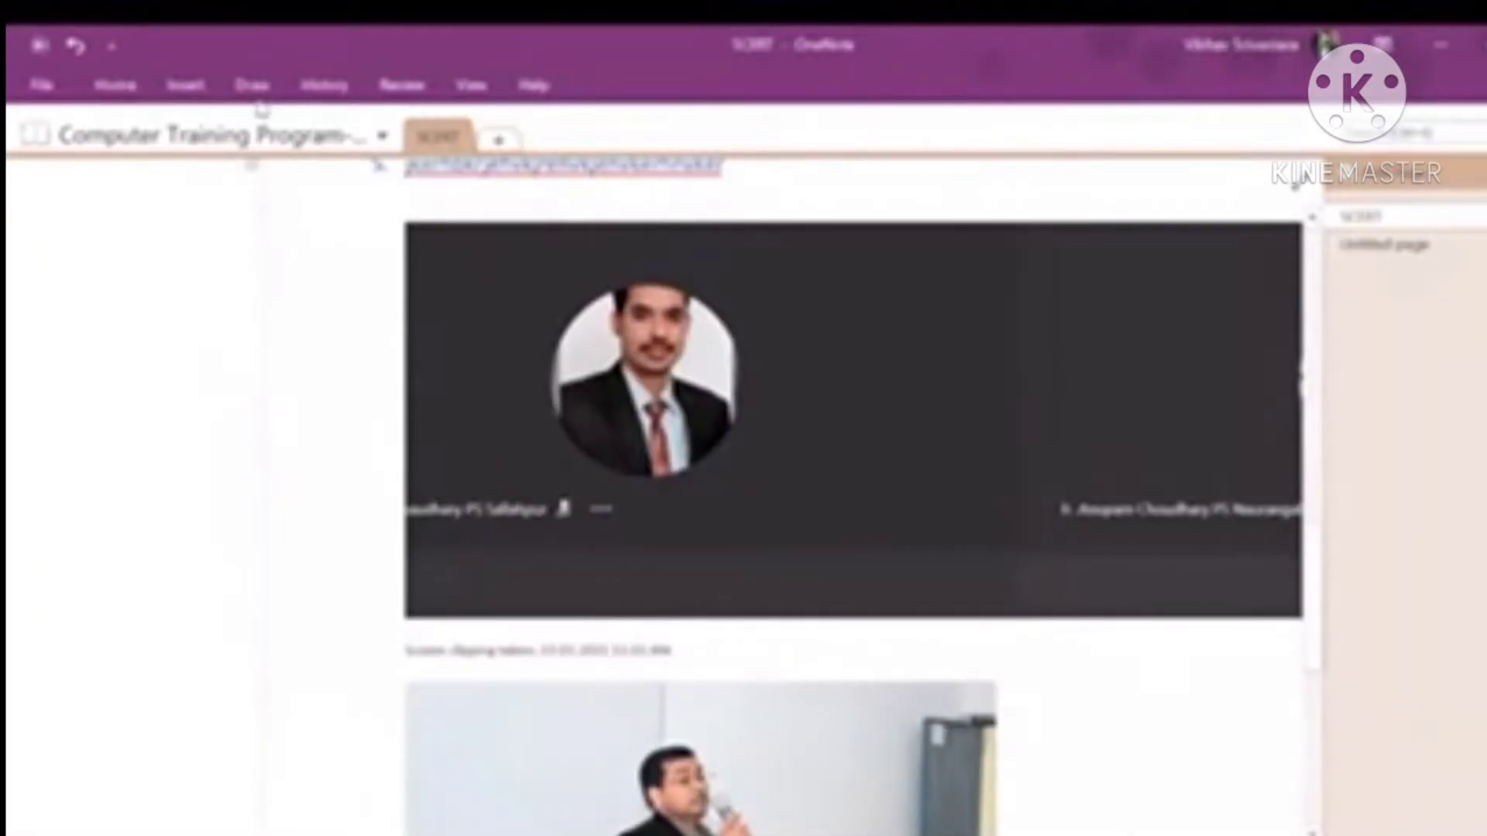
{"action": "left_click", "coordinate": [186, 87]}
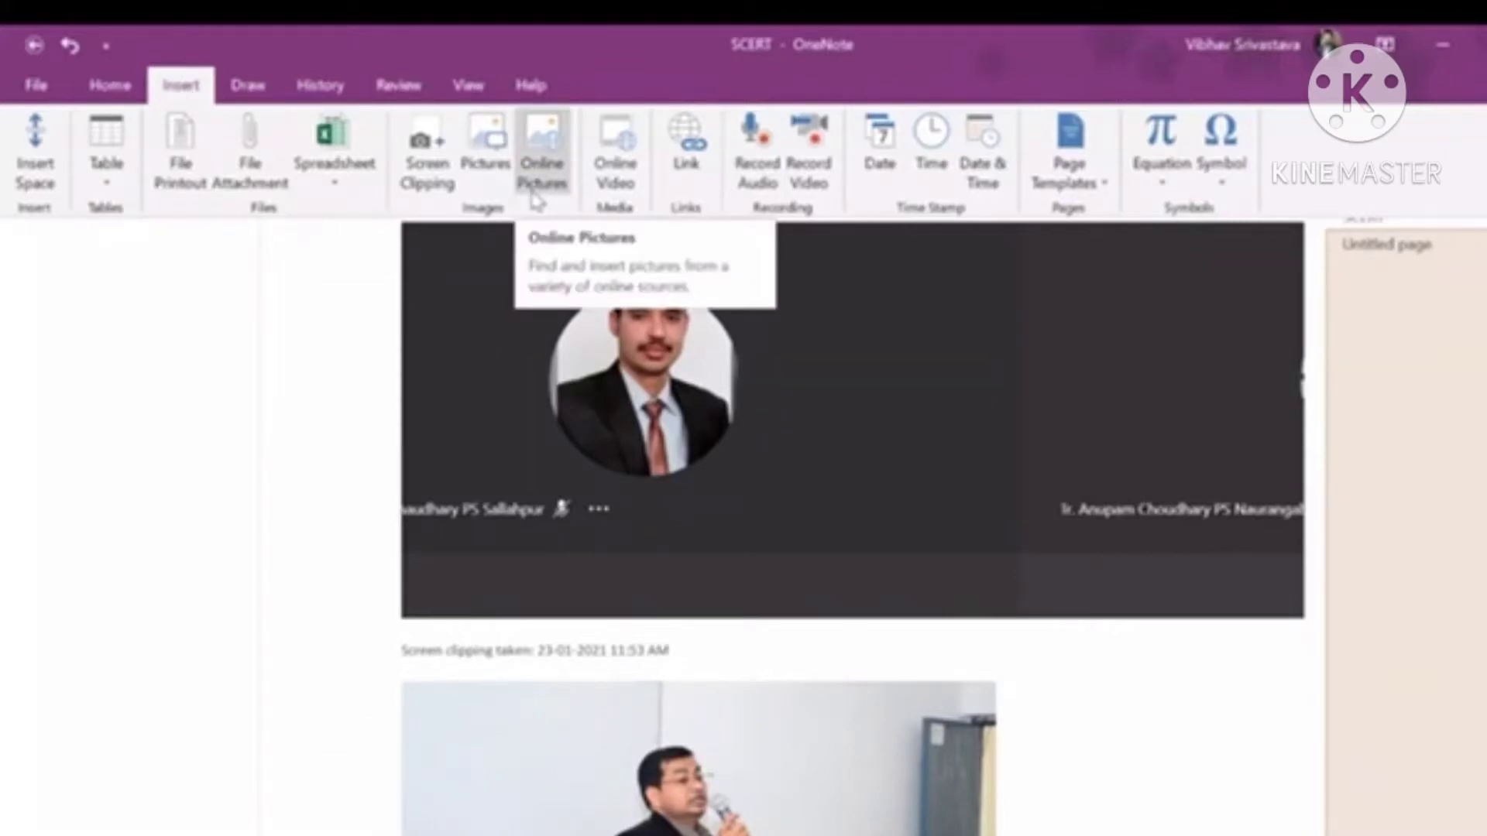
{"action": "left_click", "coordinate": [686, 158]}
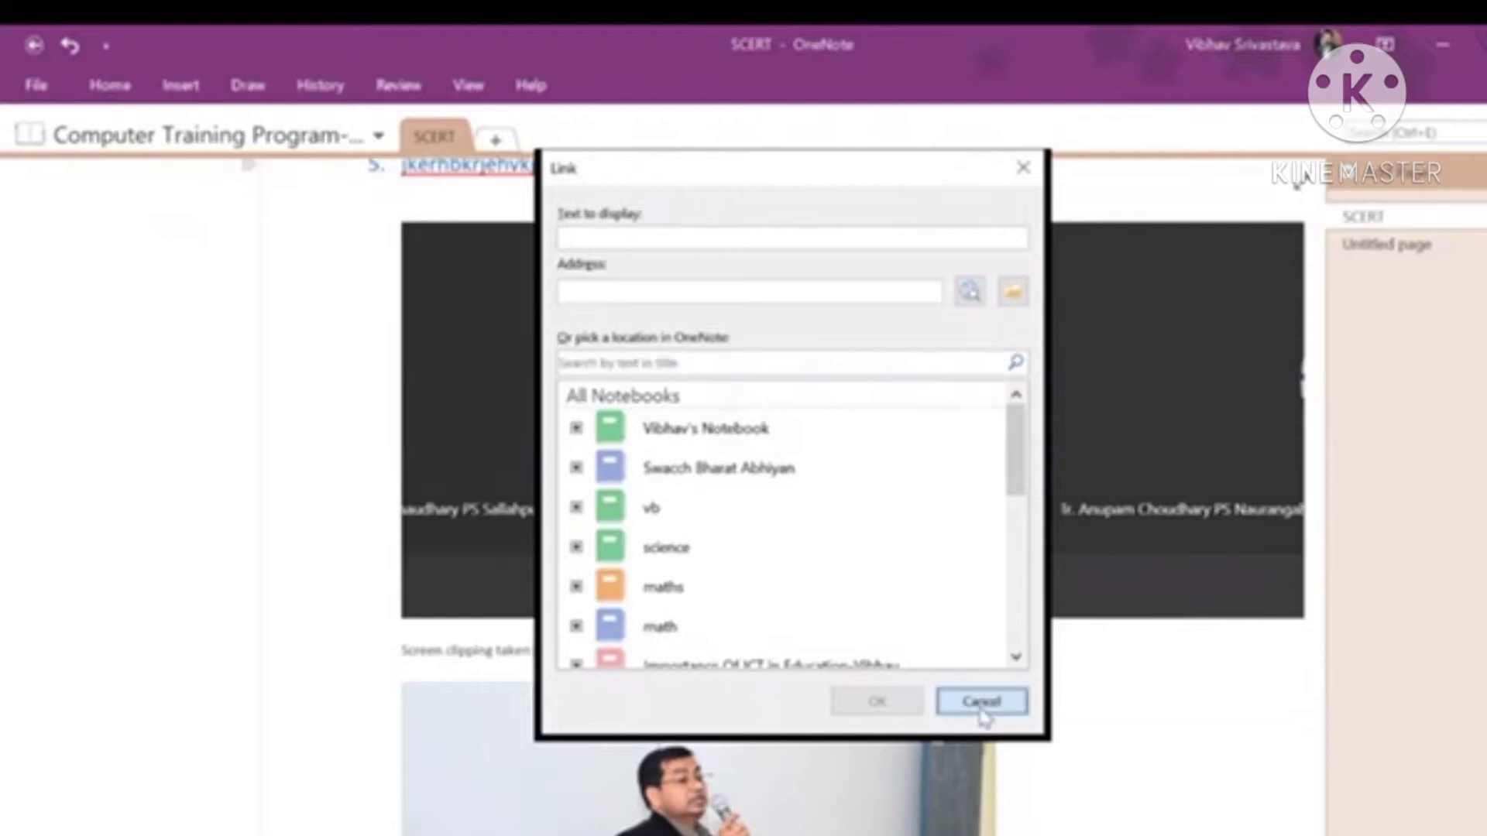
{"action": "left_click", "coordinate": [981, 703]}
Record an audio clip on the page below the apples picture, pausing it and stopping the recording.
{"action": "left_click", "coordinate": [203, 88]}
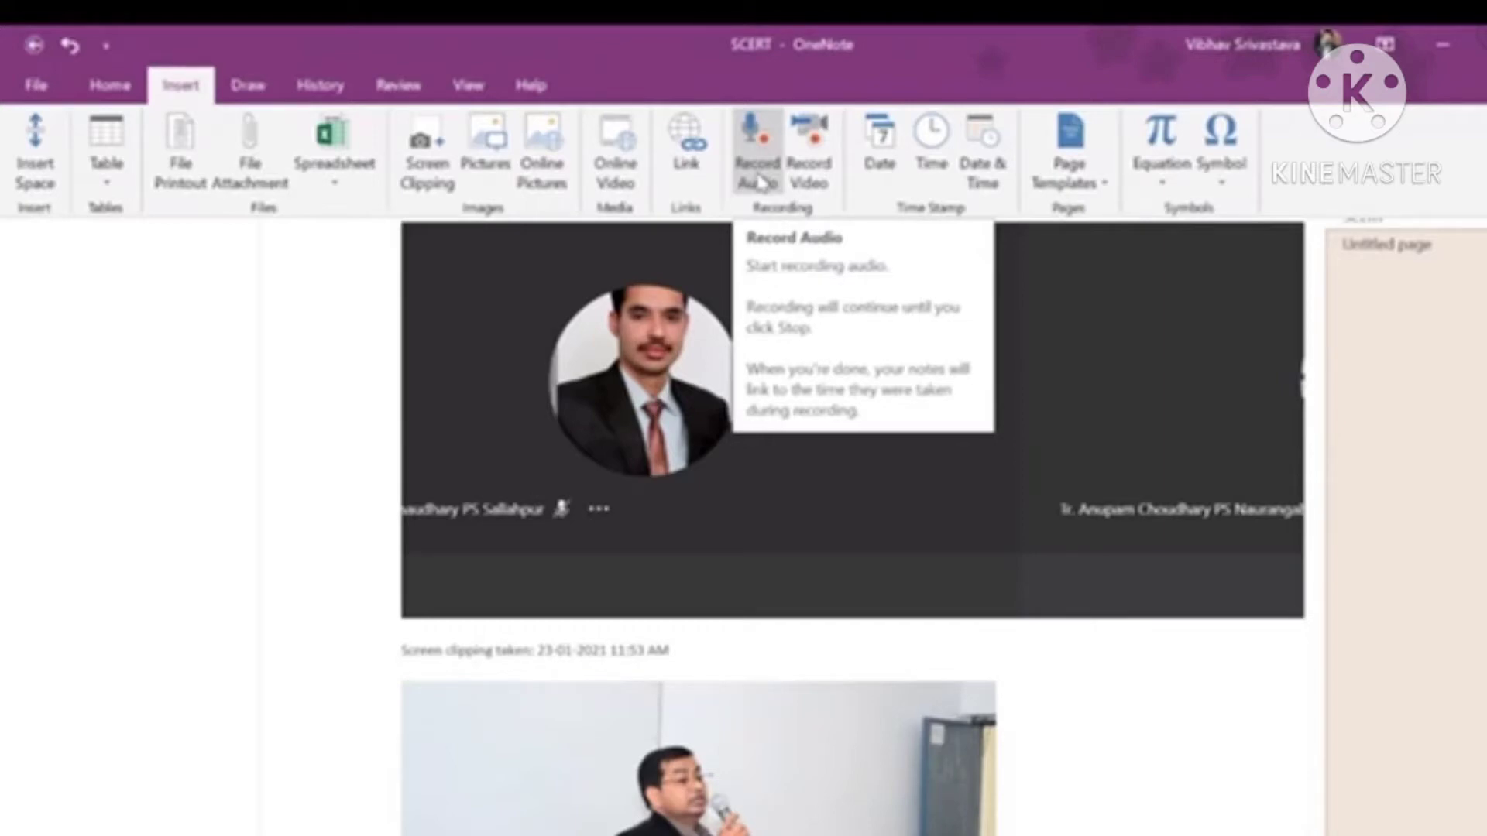
{"action": "left_click", "coordinate": [758, 180]}
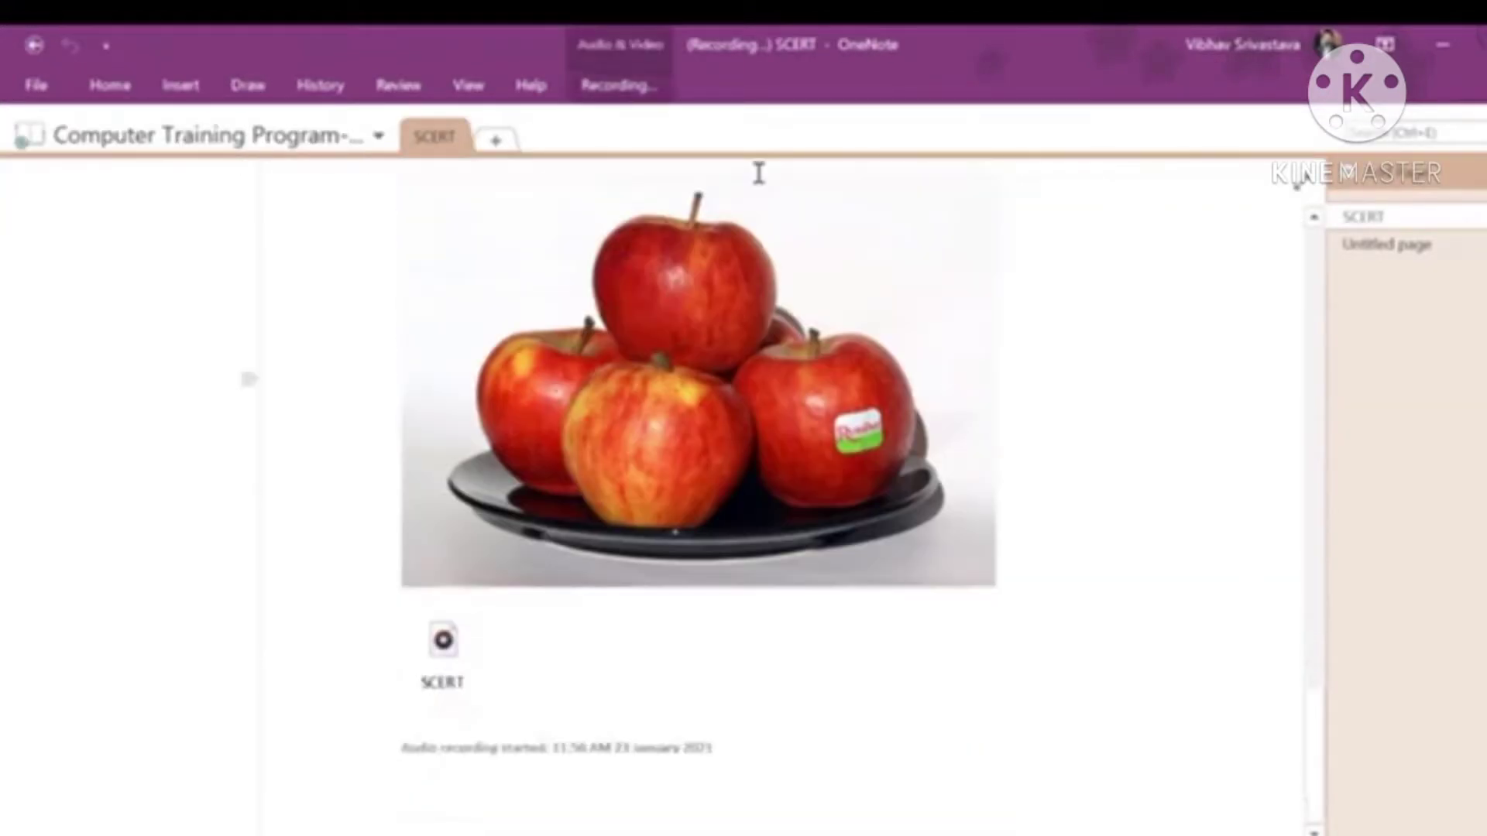
{"action": "left_click", "coordinate": [624, 87]}
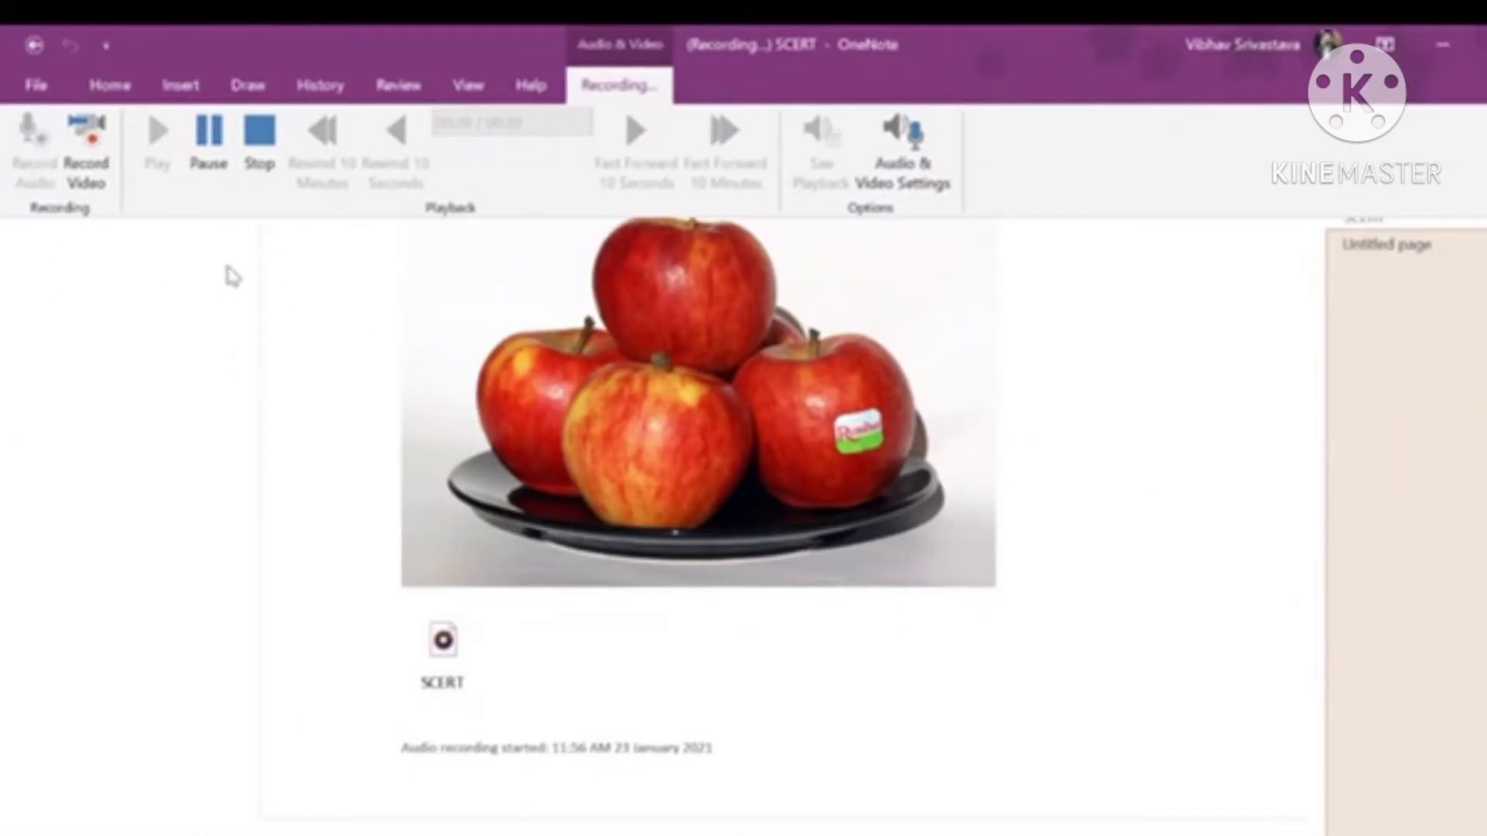
{"action": "left_click", "coordinate": [214, 138]}
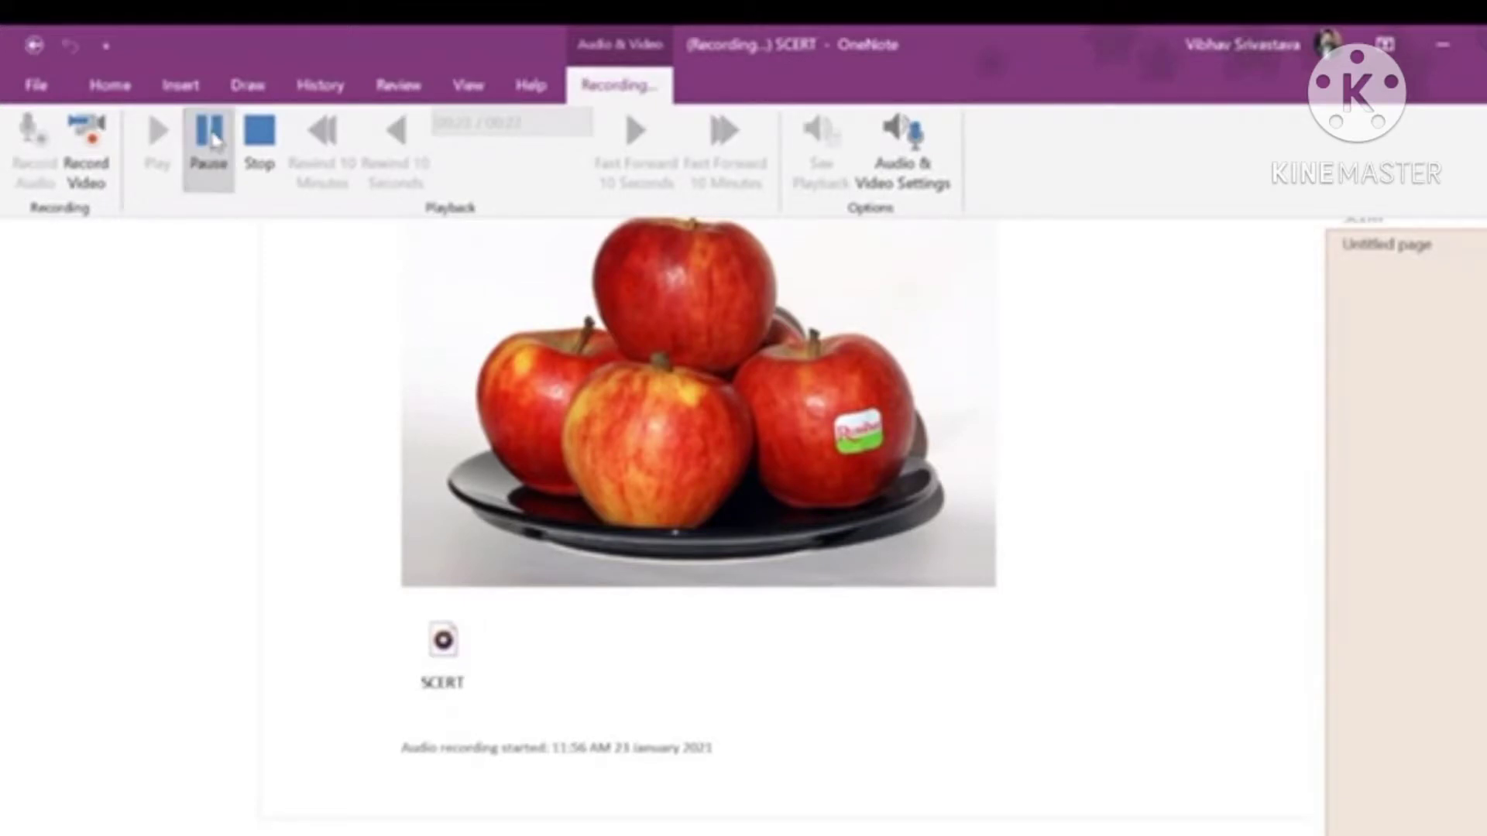
{"action": "left_click", "coordinate": [264, 139]}
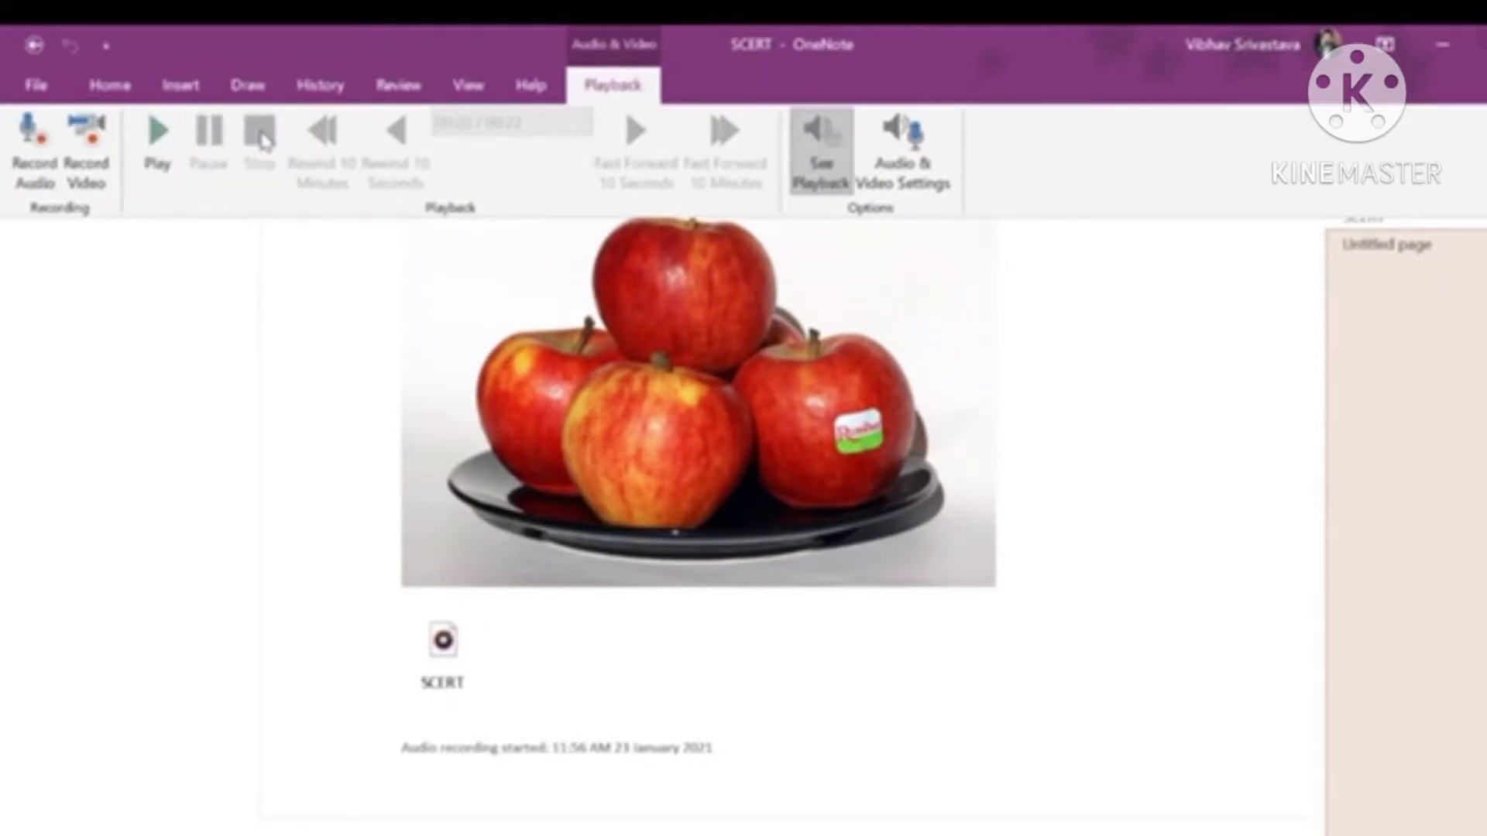
Play back the recorded audio clip, stop it, resume playing, and pause the playback.
{"action": "left_click", "coordinate": [161, 149]}
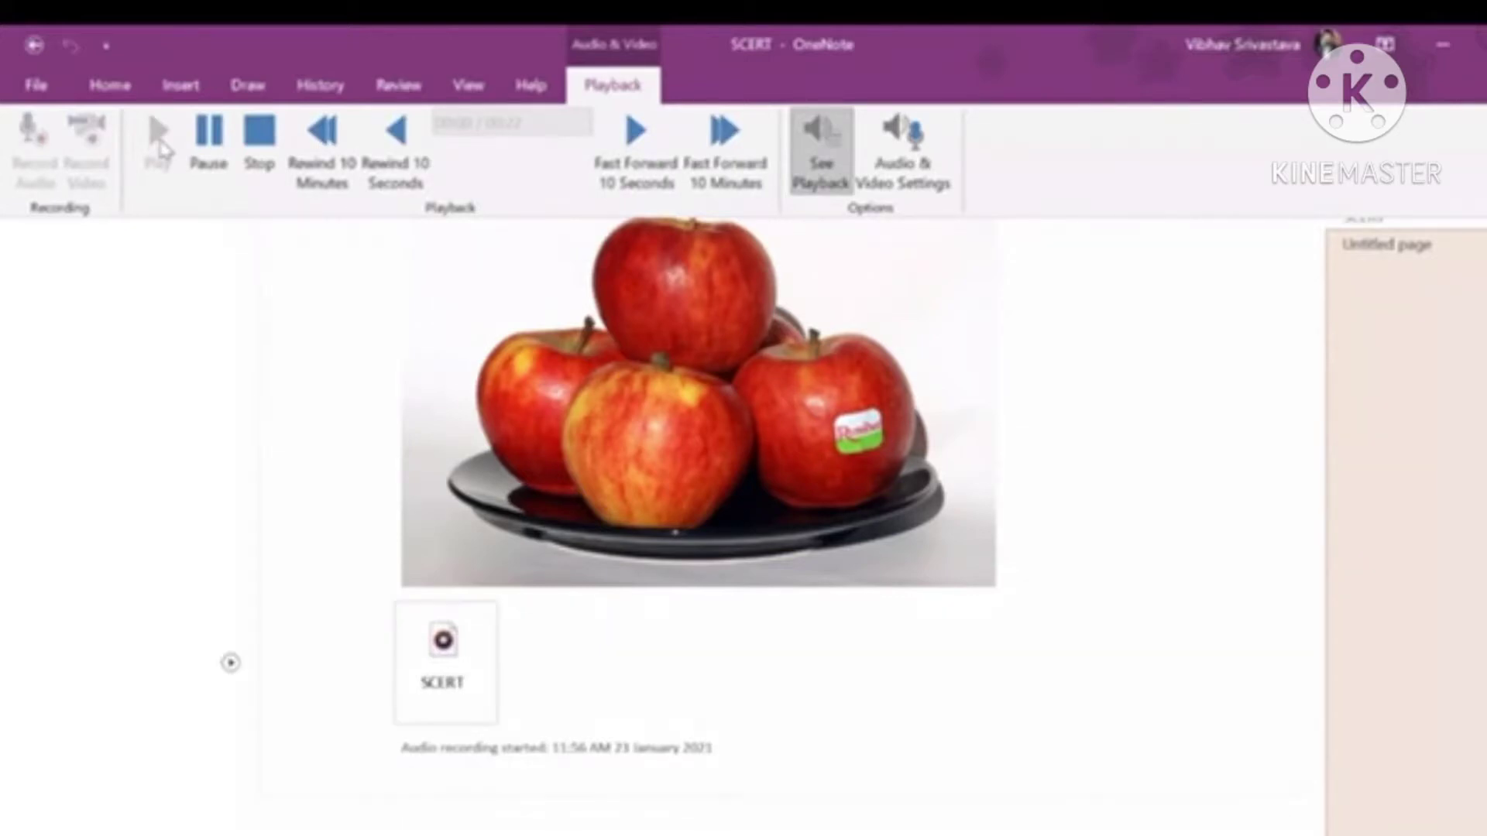
{"action": "left_click", "coordinate": [491, 766]}
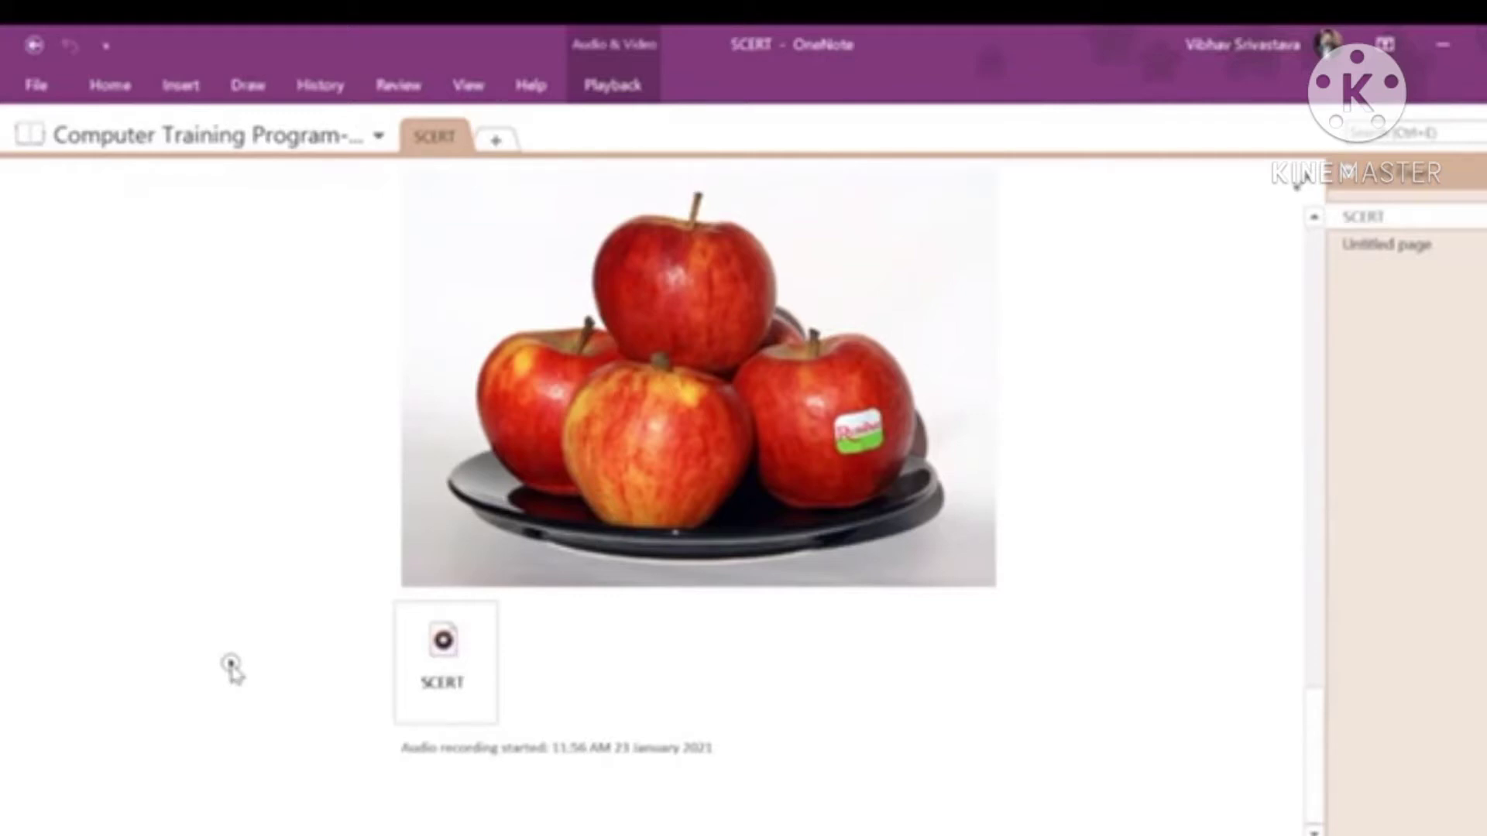
{"action": "double_click", "coordinate": [444, 641]}
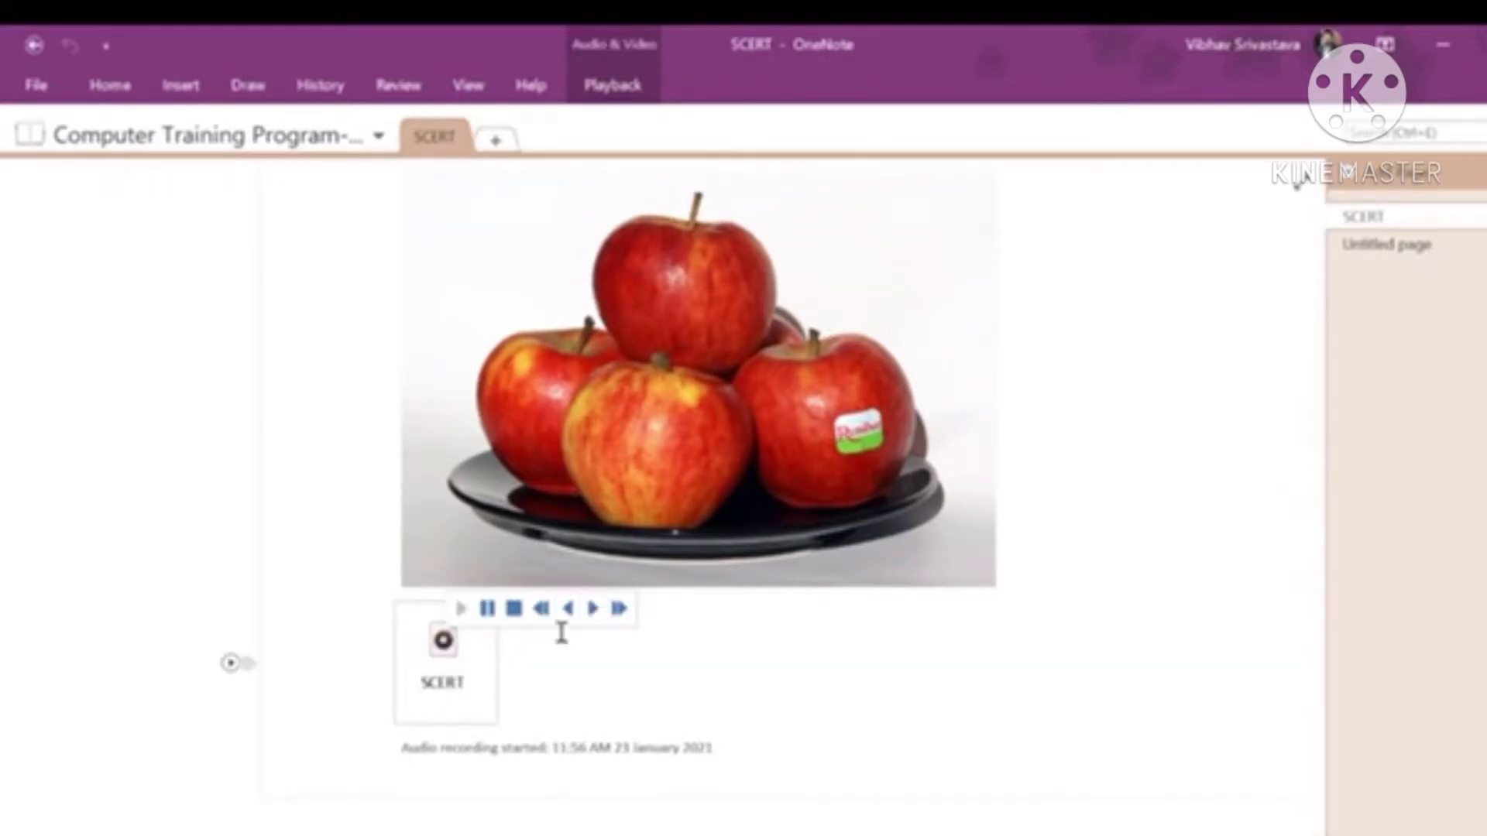
{"action": "left_click", "coordinate": [608, 89]}
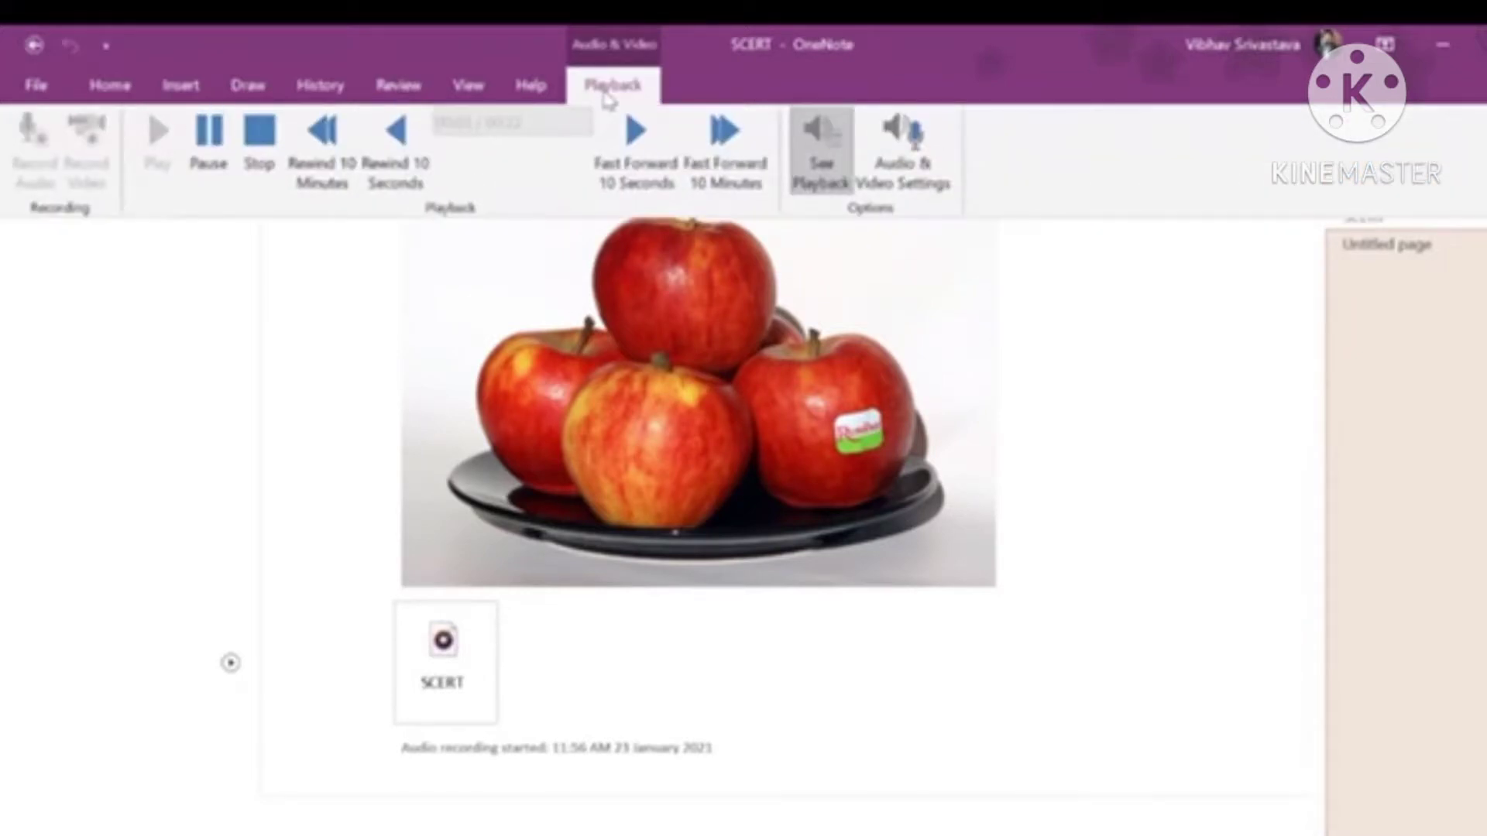
{"action": "left_click", "coordinate": [260, 143]}
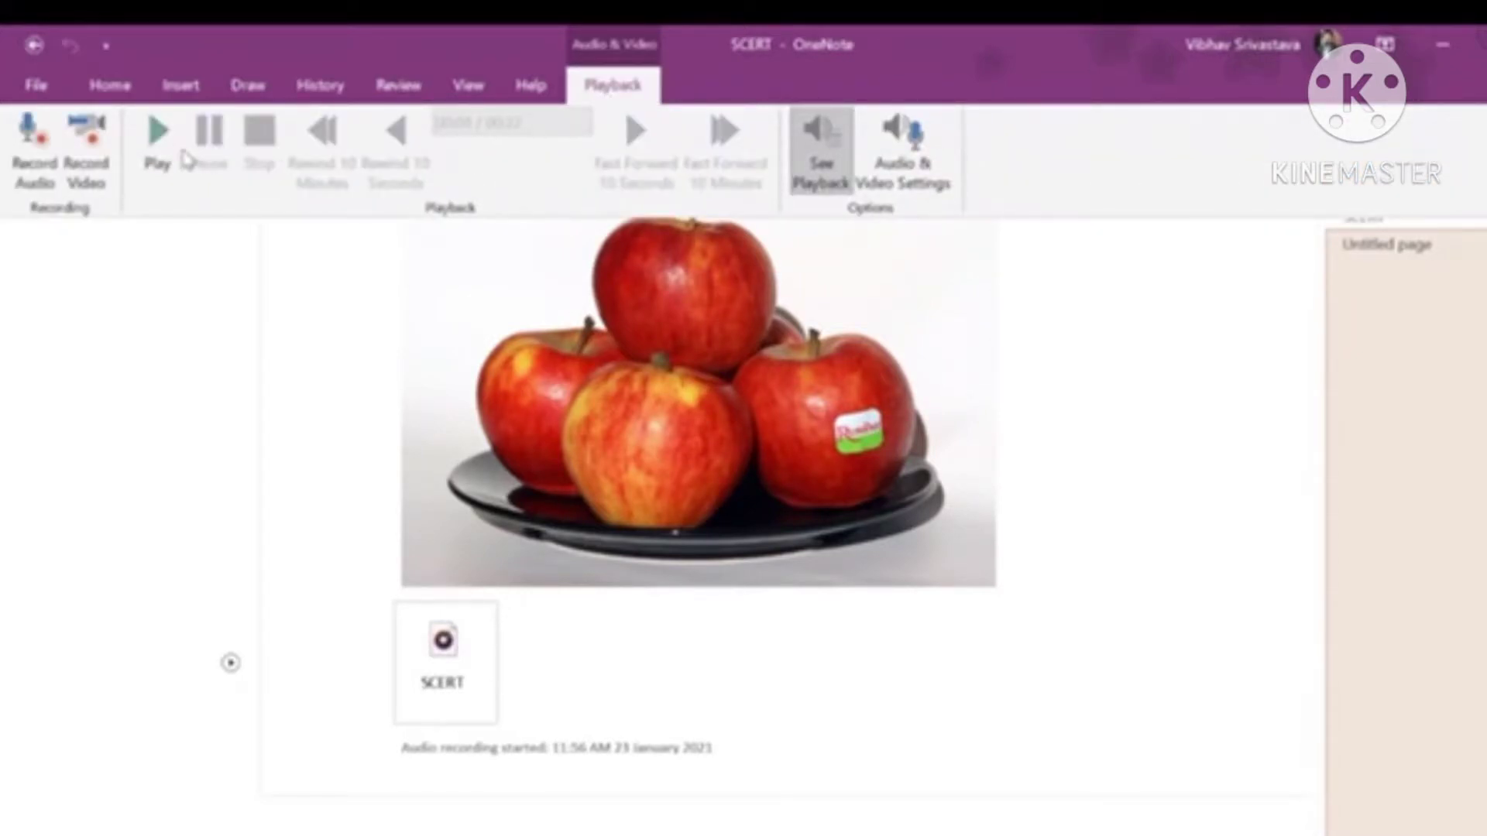
{"action": "left_click", "coordinate": [157, 147]}
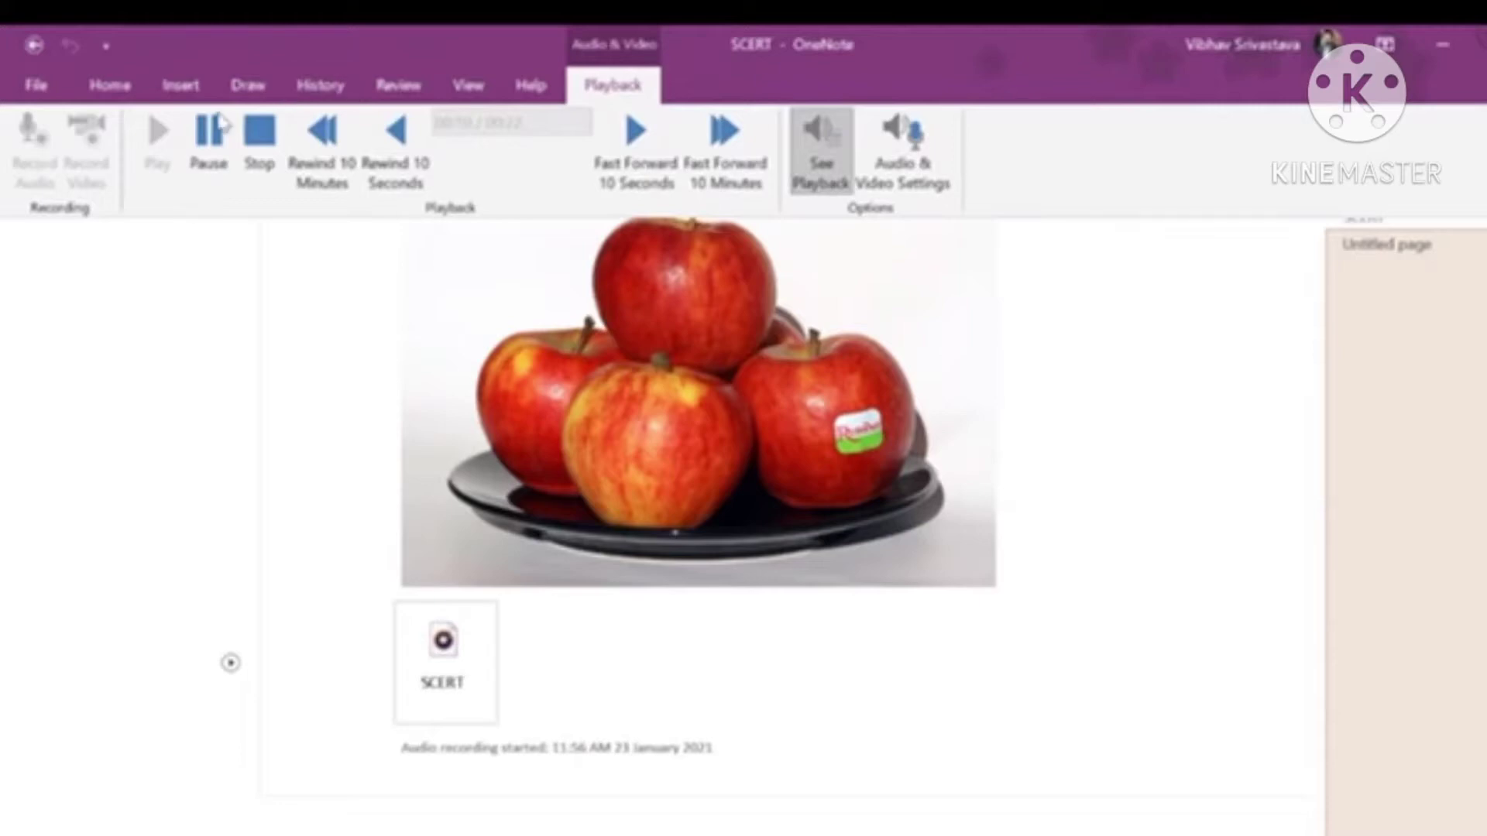
{"action": "left_click", "coordinate": [209, 147]}
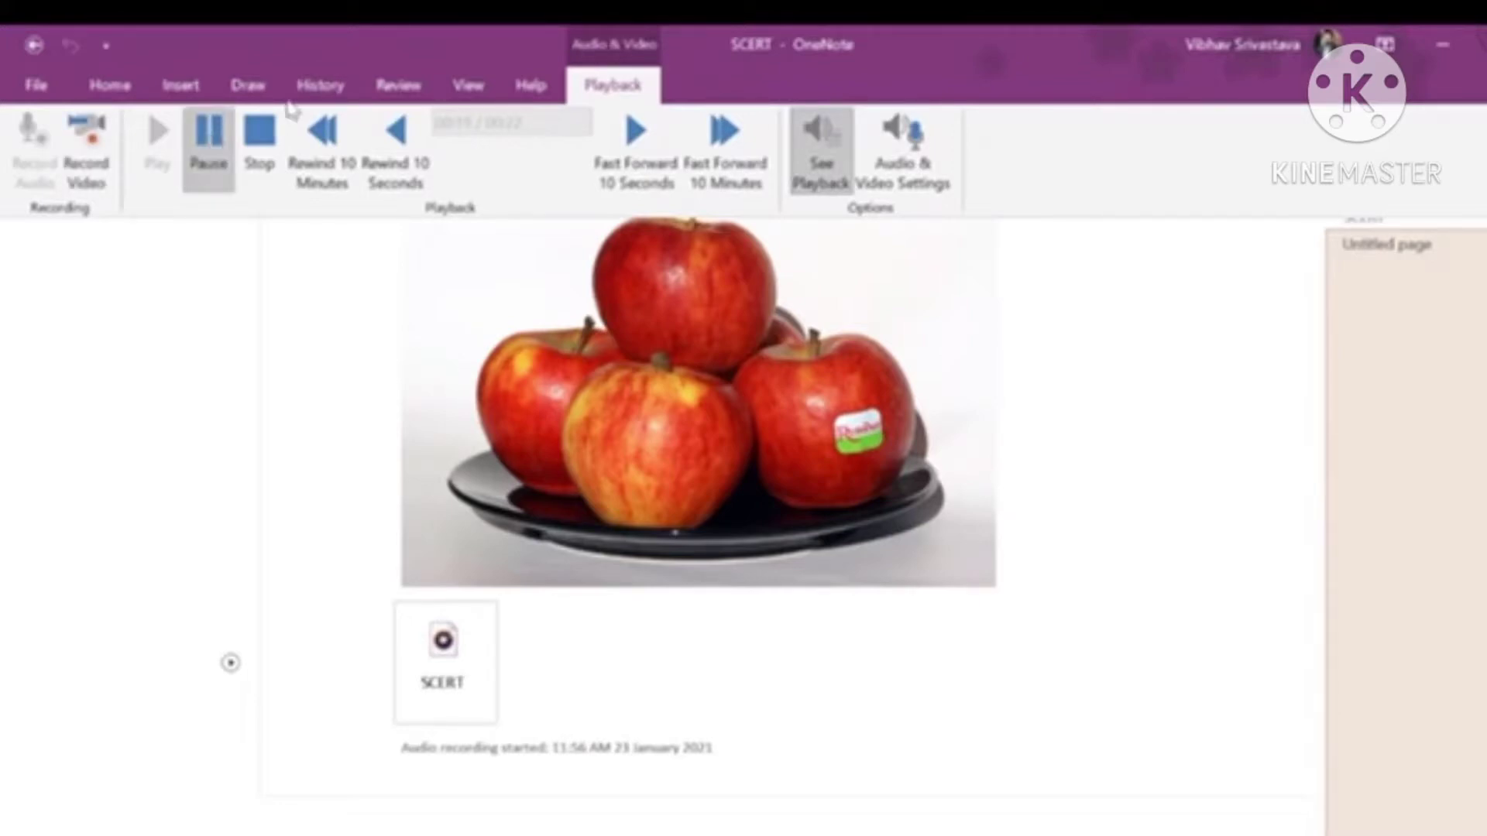
Examine the Academic, Blank and Business page templates and close the template list without adding a page.
{"action": "left_click", "coordinate": [180, 86]}
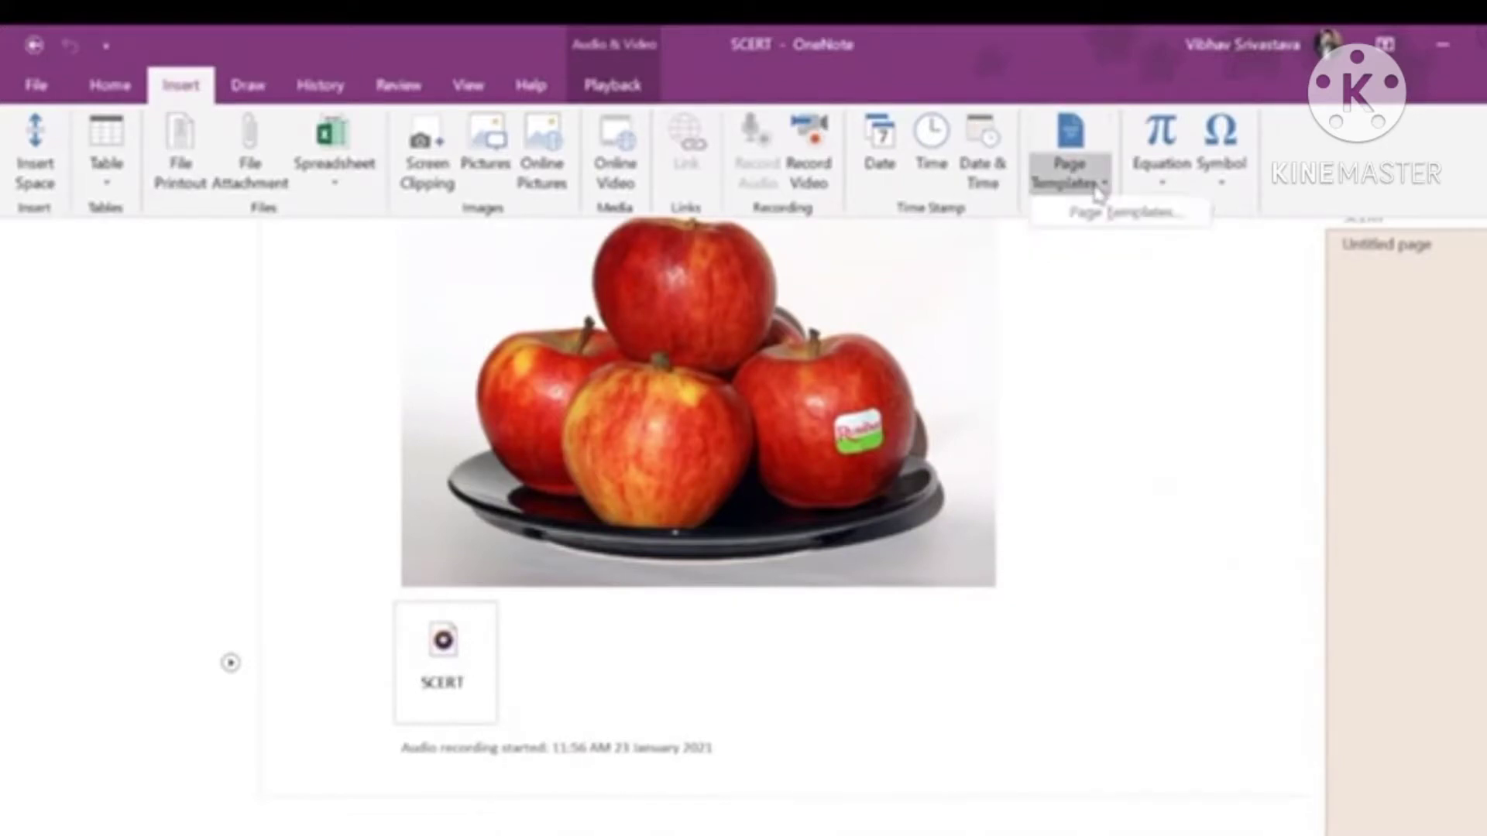
{"action": "left_click", "coordinate": [1054, 139]}
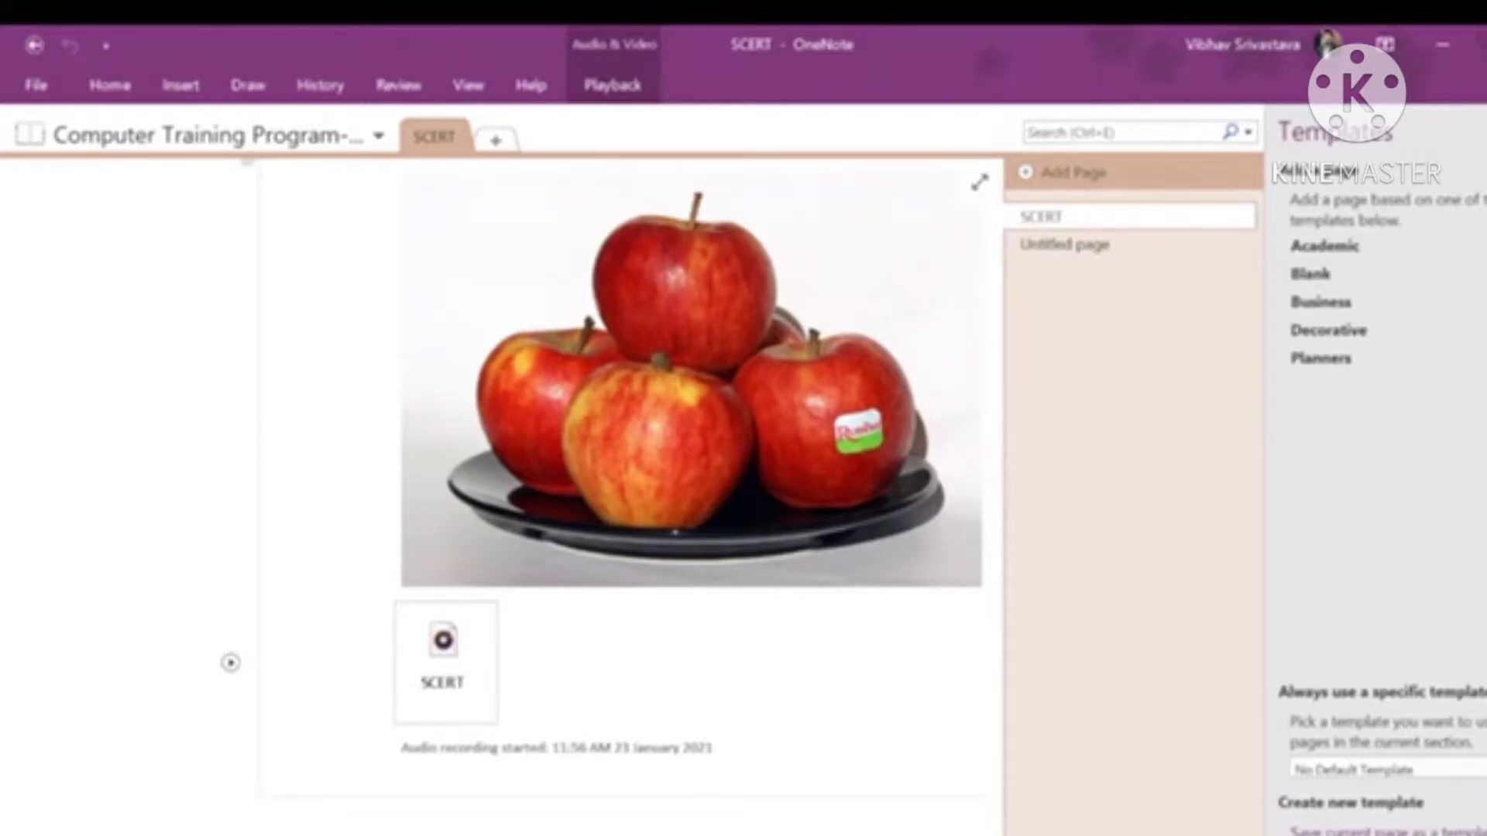
{"action": "left_click", "coordinate": [1325, 246]}
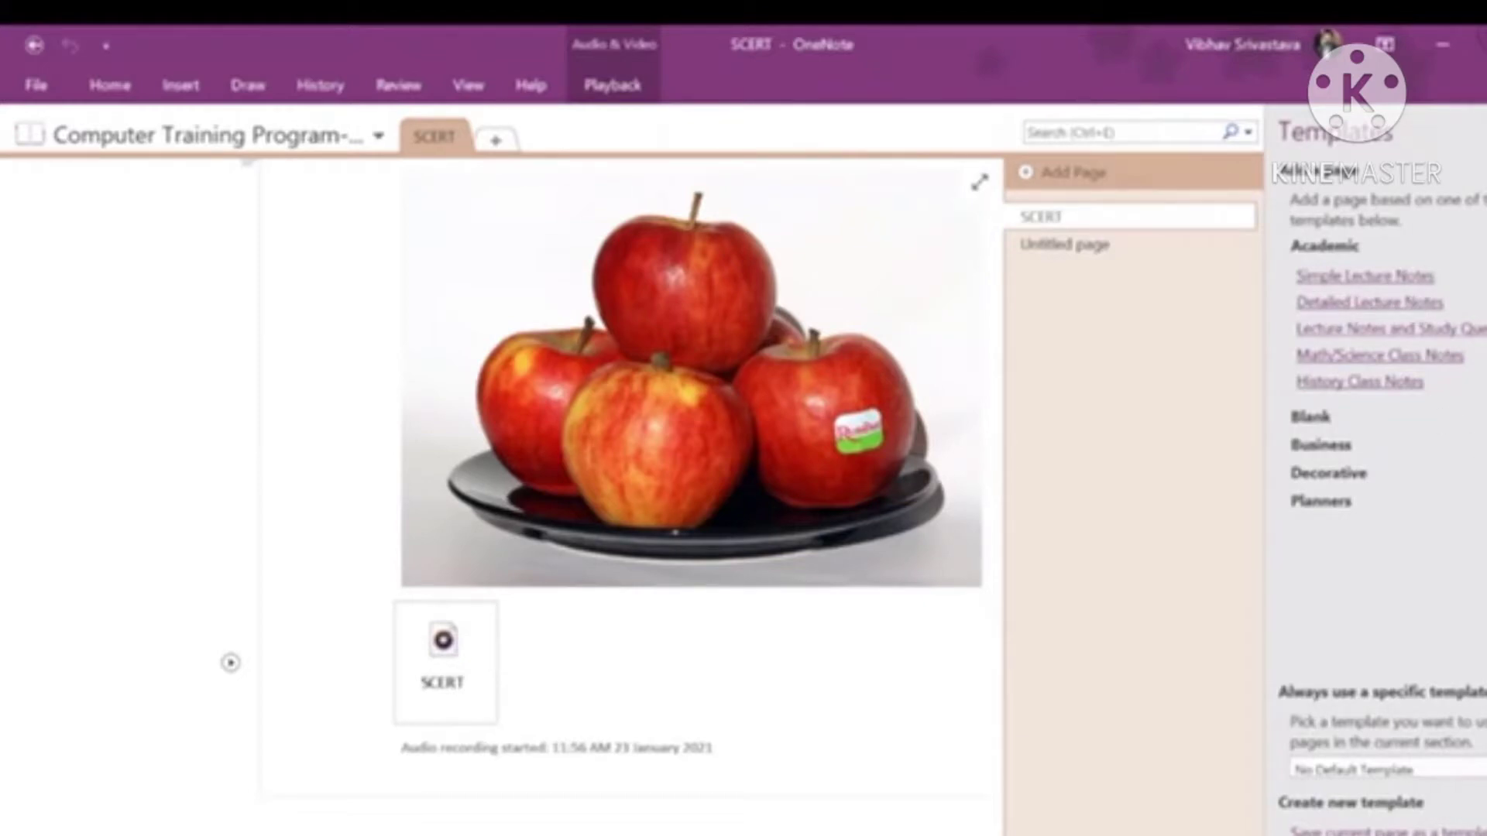
{"action": "left_click", "coordinate": [1310, 418]}
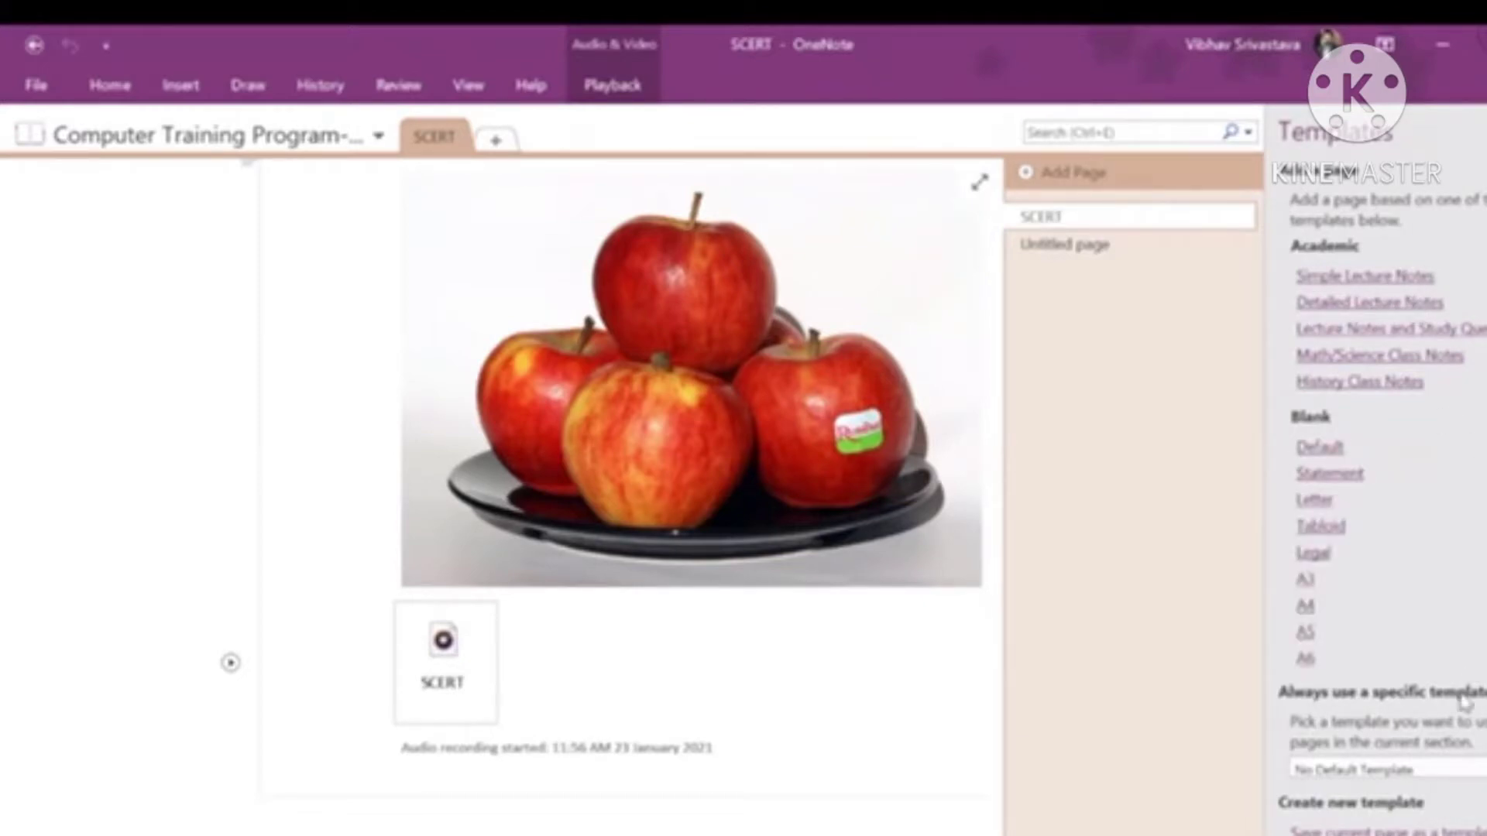
{"action": "scroll", "coordinate": [1363, 457], "scroll_direction": "down", "scroll_amount": 5}
{"action": "scroll", "coordinate": [1404, 584], "scroll_direction": "down", "scroll_amount": 4}
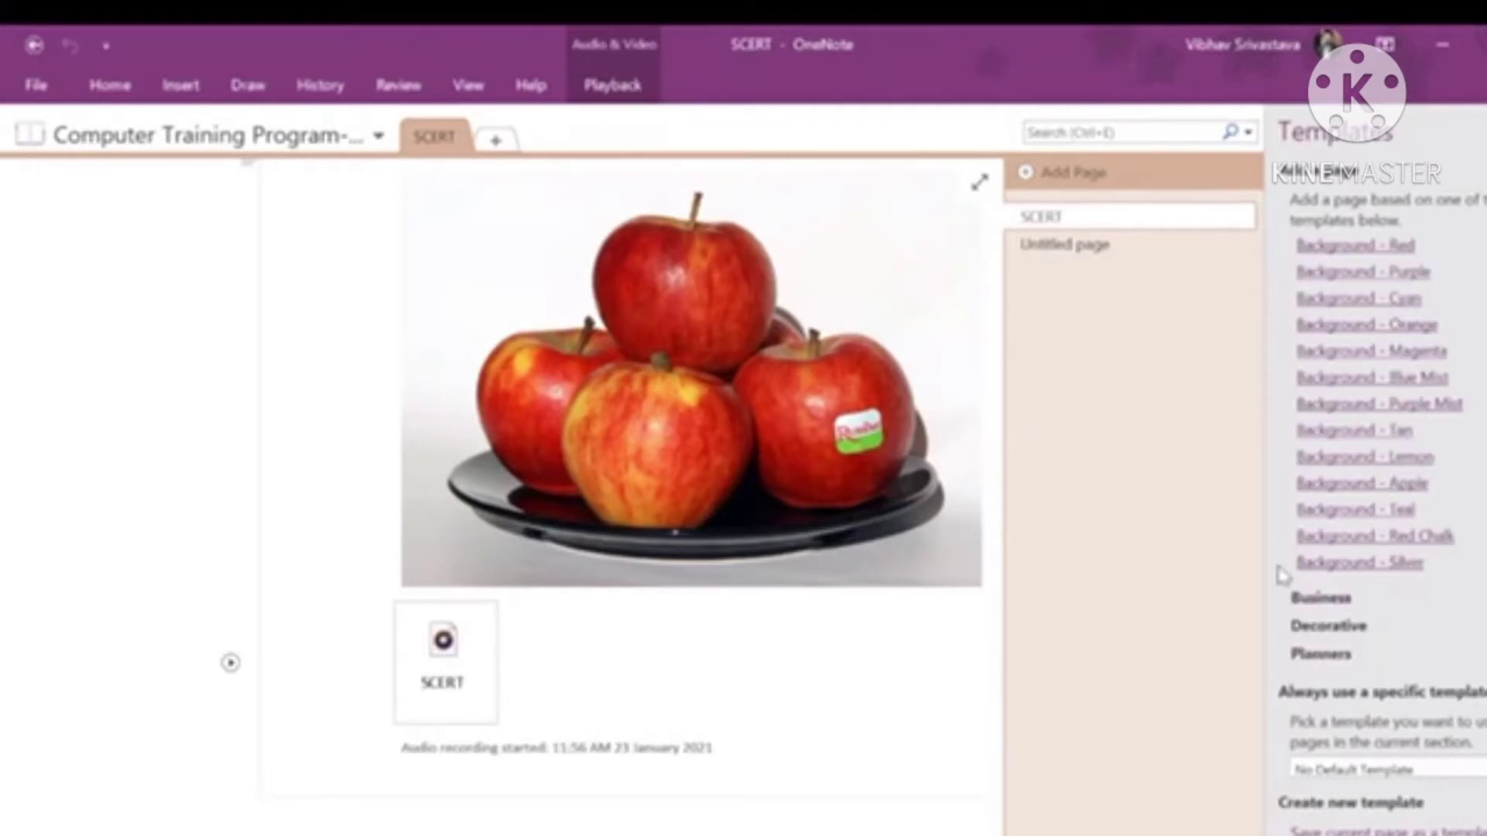
{"action": "left_click", "coordinate": [1318, 604]}
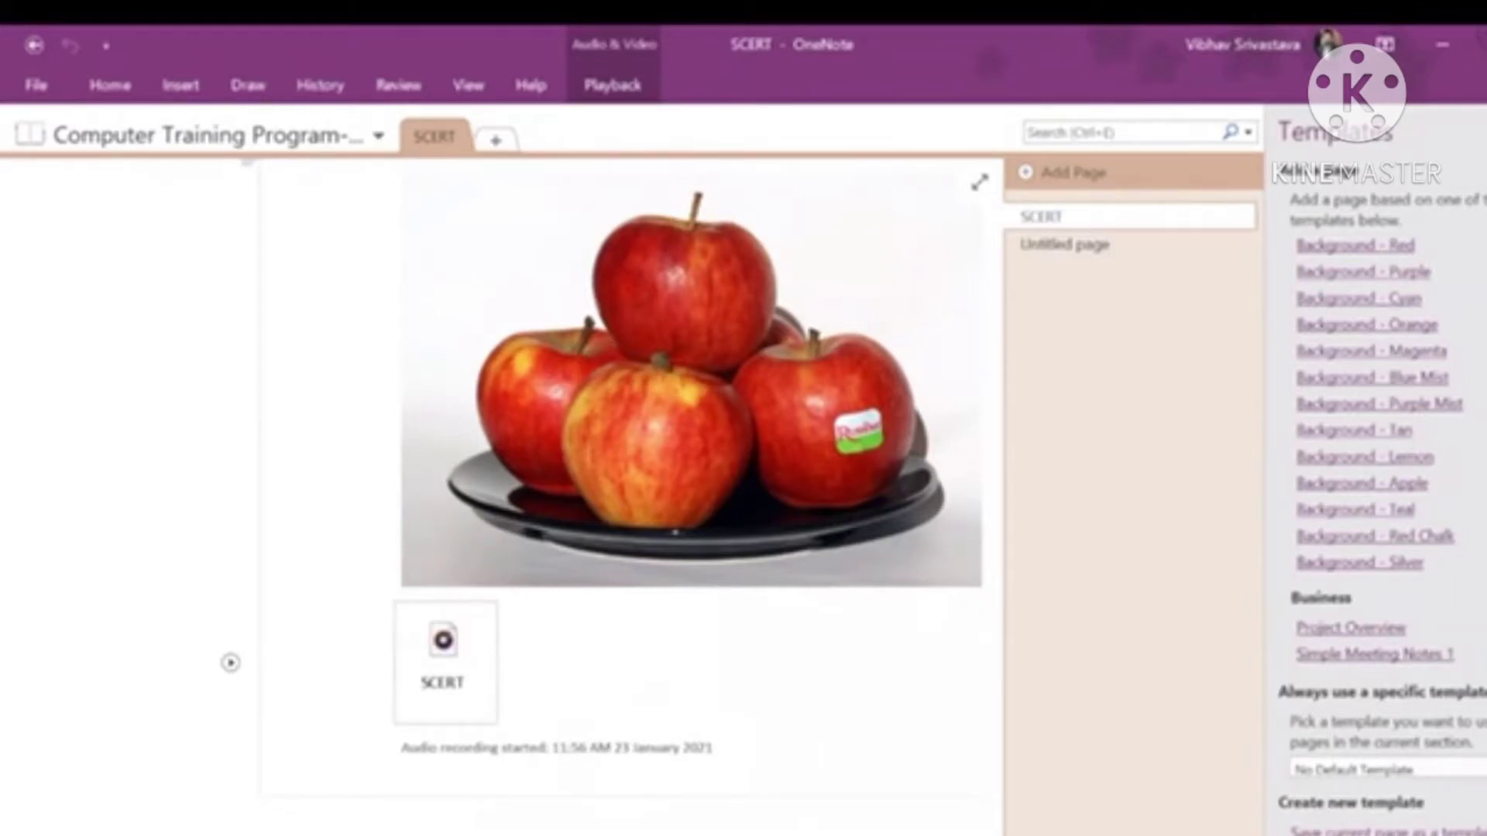
{"action": "left_click", "coordinate": [1485, 132]}
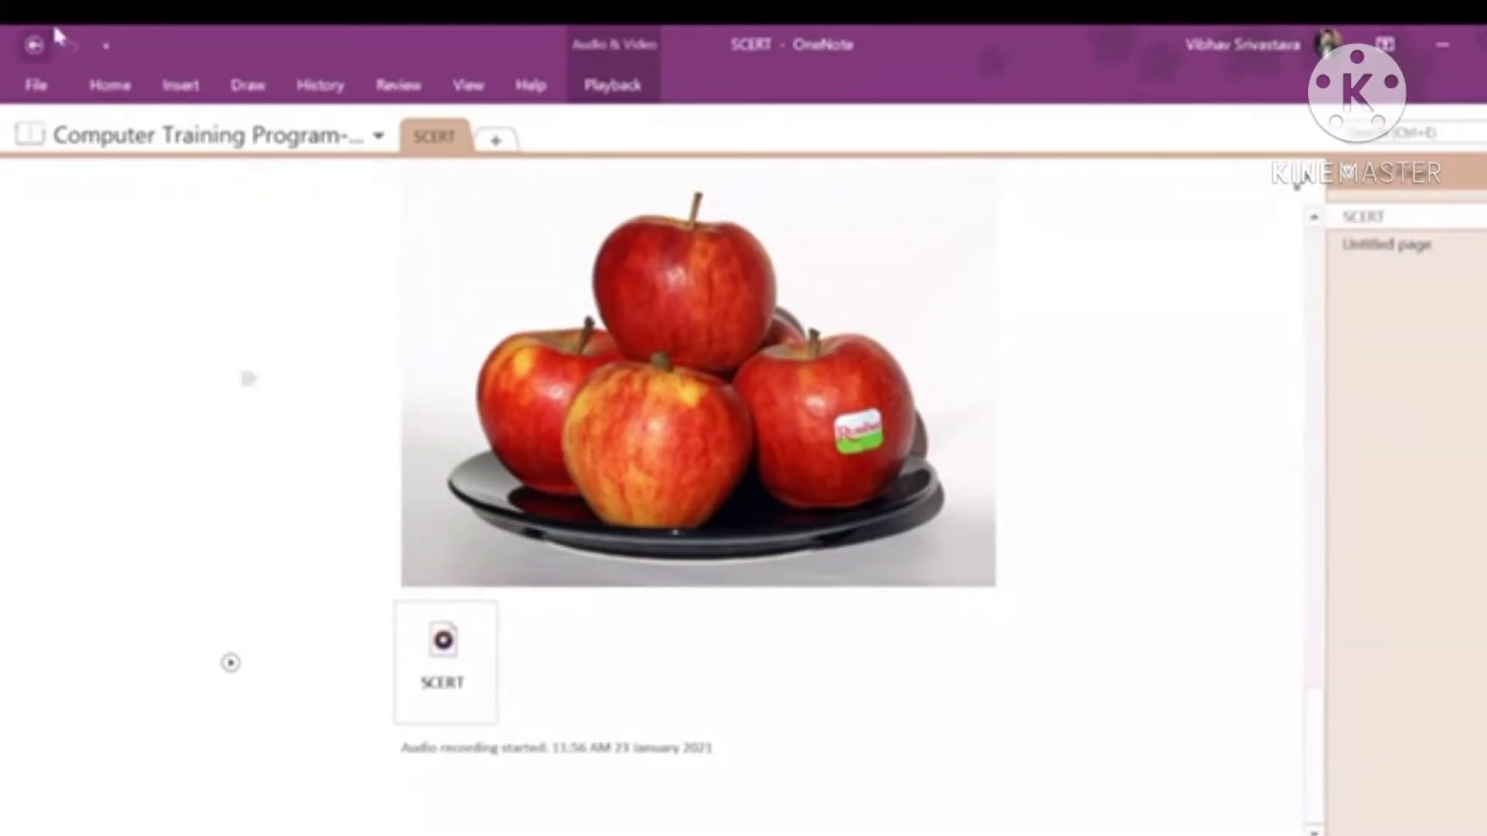
Insert the built-in Binomial Theorem equation below the audio recording.
{"action": "left_click", "coordinate": [178, 87]}
{"action": "left_click", "coordinate": [1164, 179]}
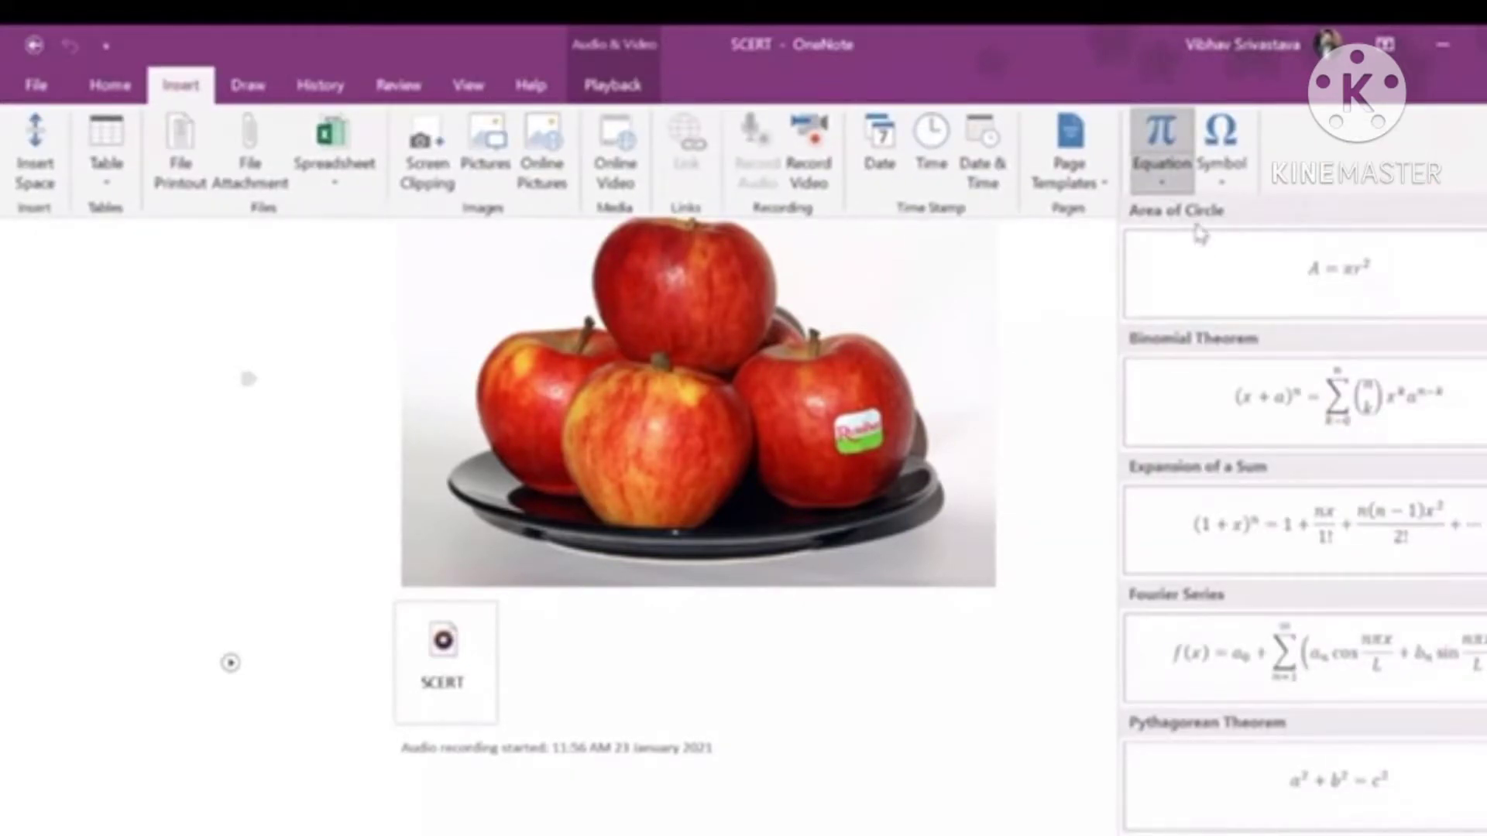
{"action": "left_click", "coordinate": [1348, 418]}
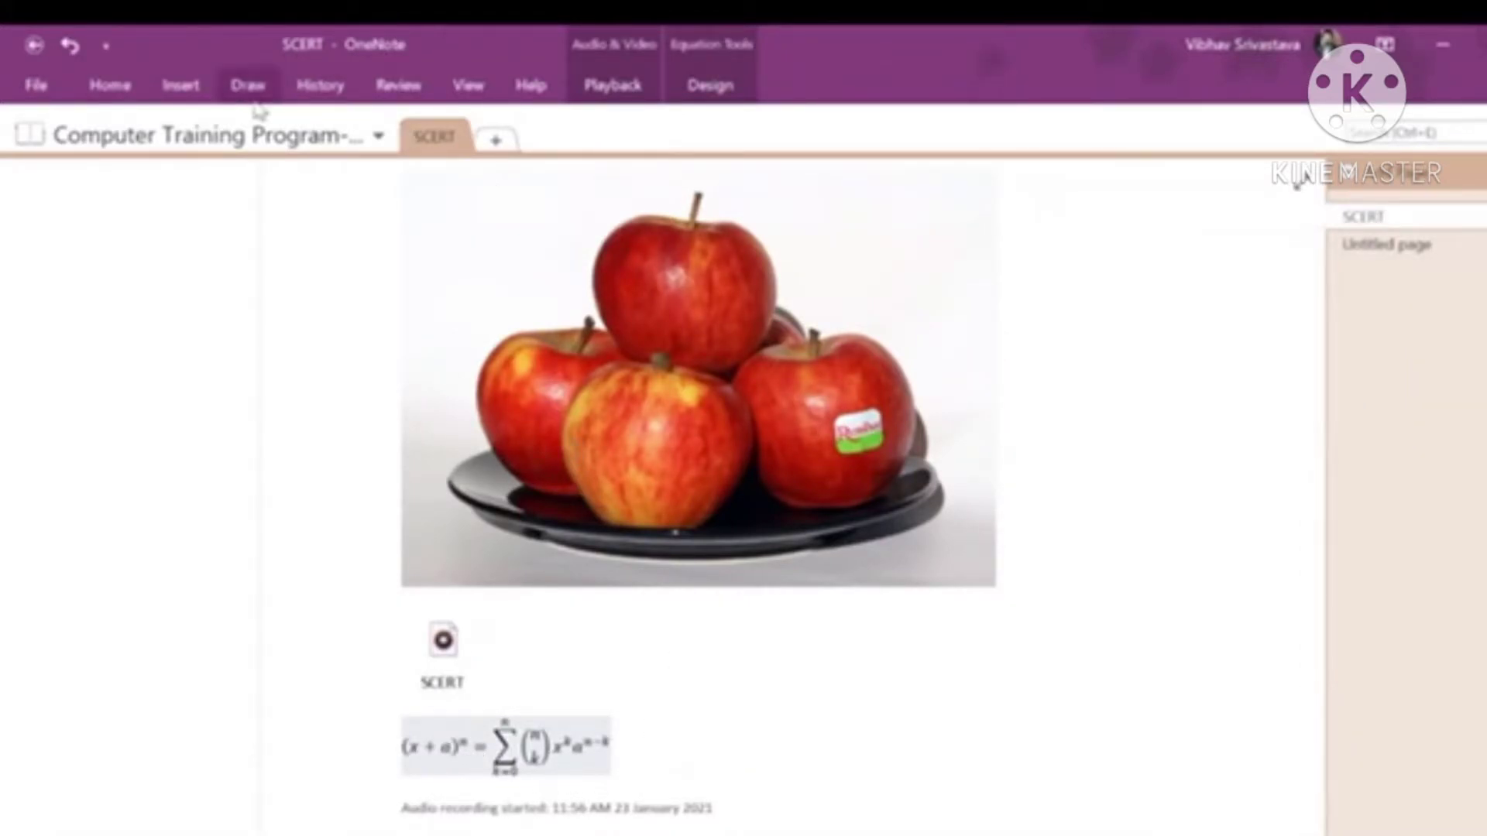
Add the summation symbol ∑ at the end of the binomial equation.
{"action": "left_click", "coordinate": [174, 88]}
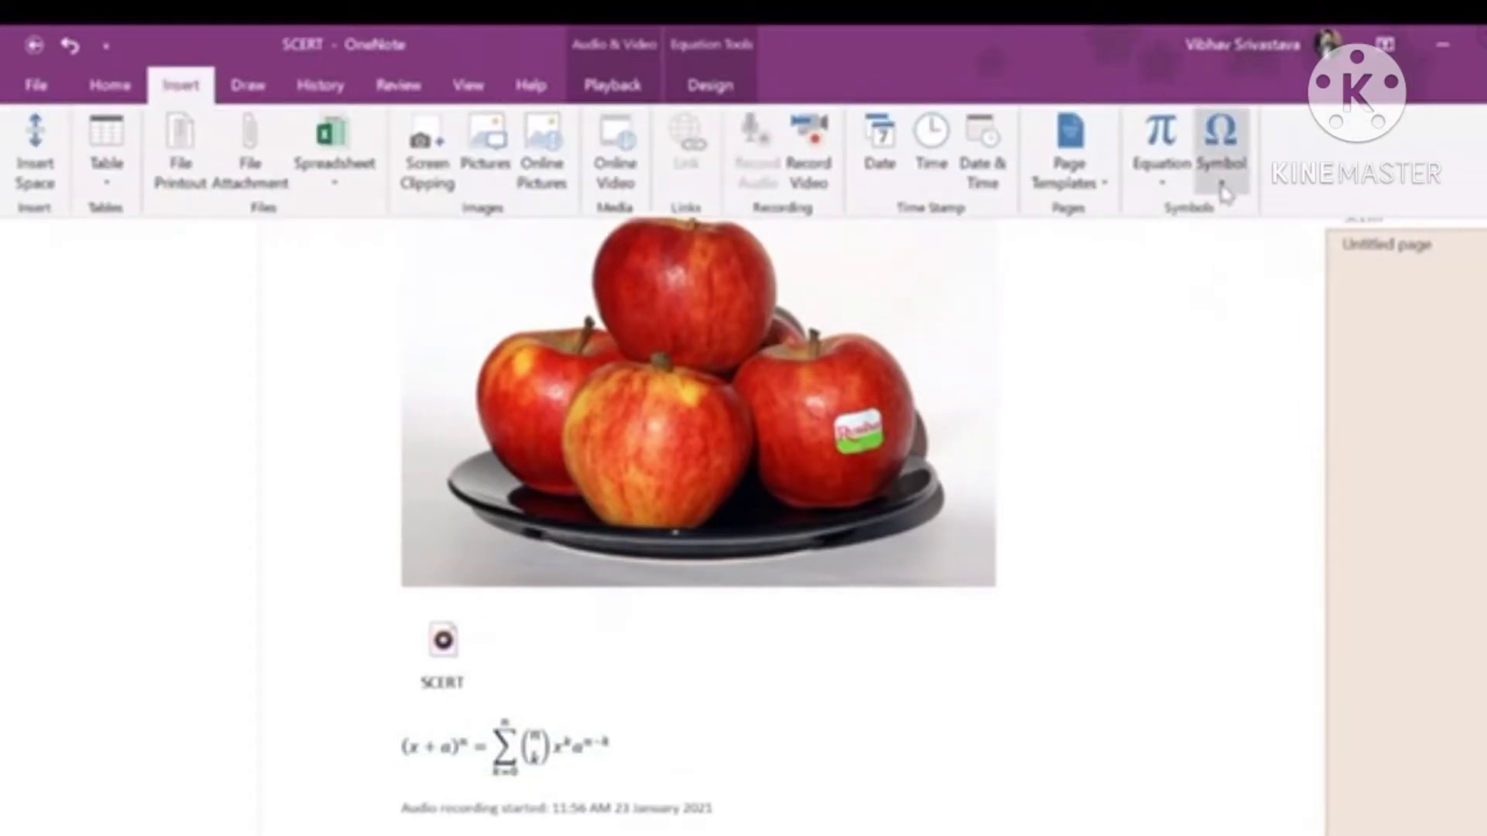
{"action": "left_click", "coordinate": [1221, 189]}
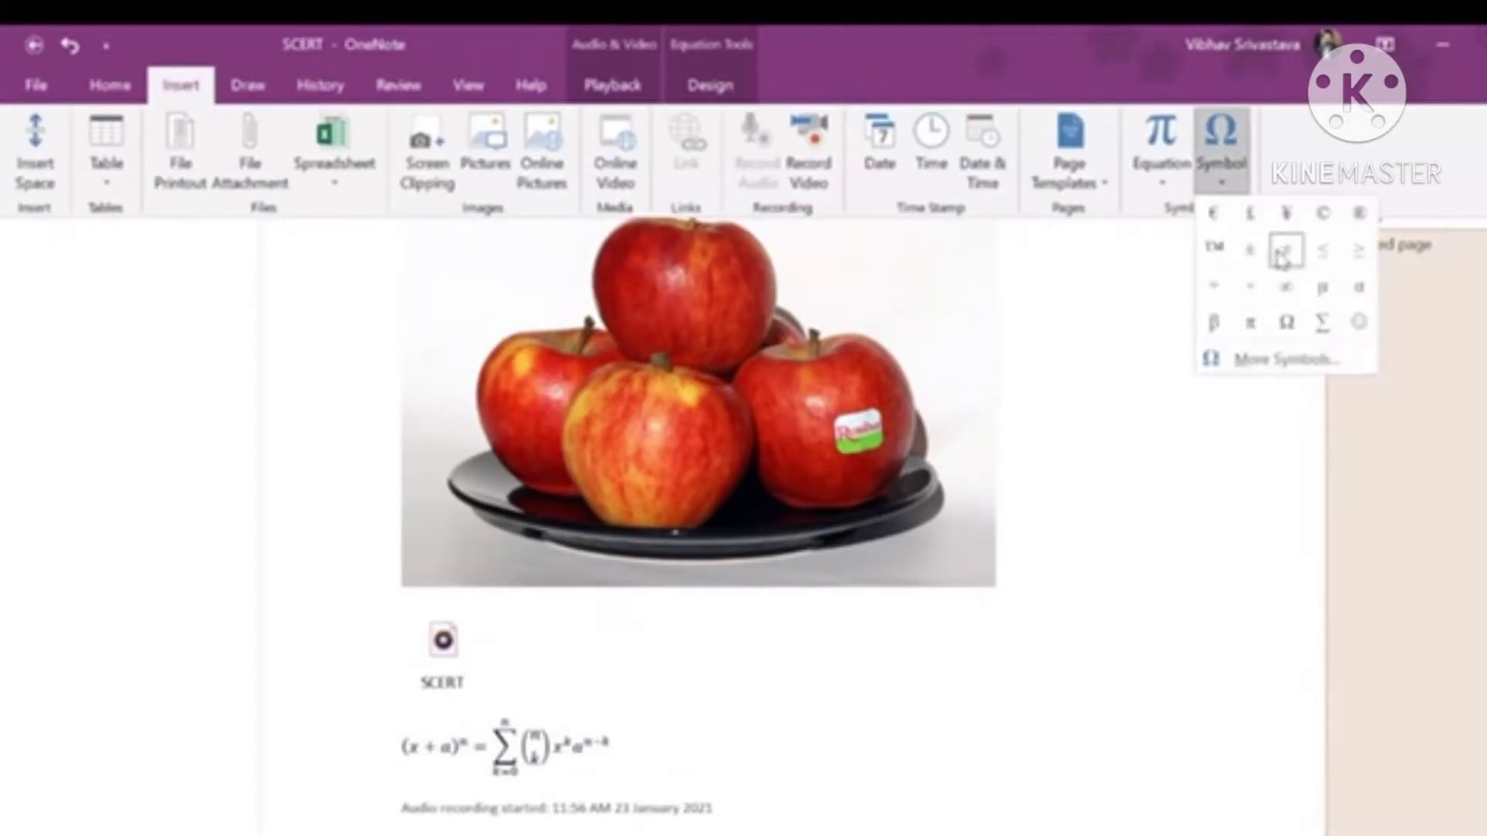
{"action": "left_click", "coordinate": [1320, 321]}
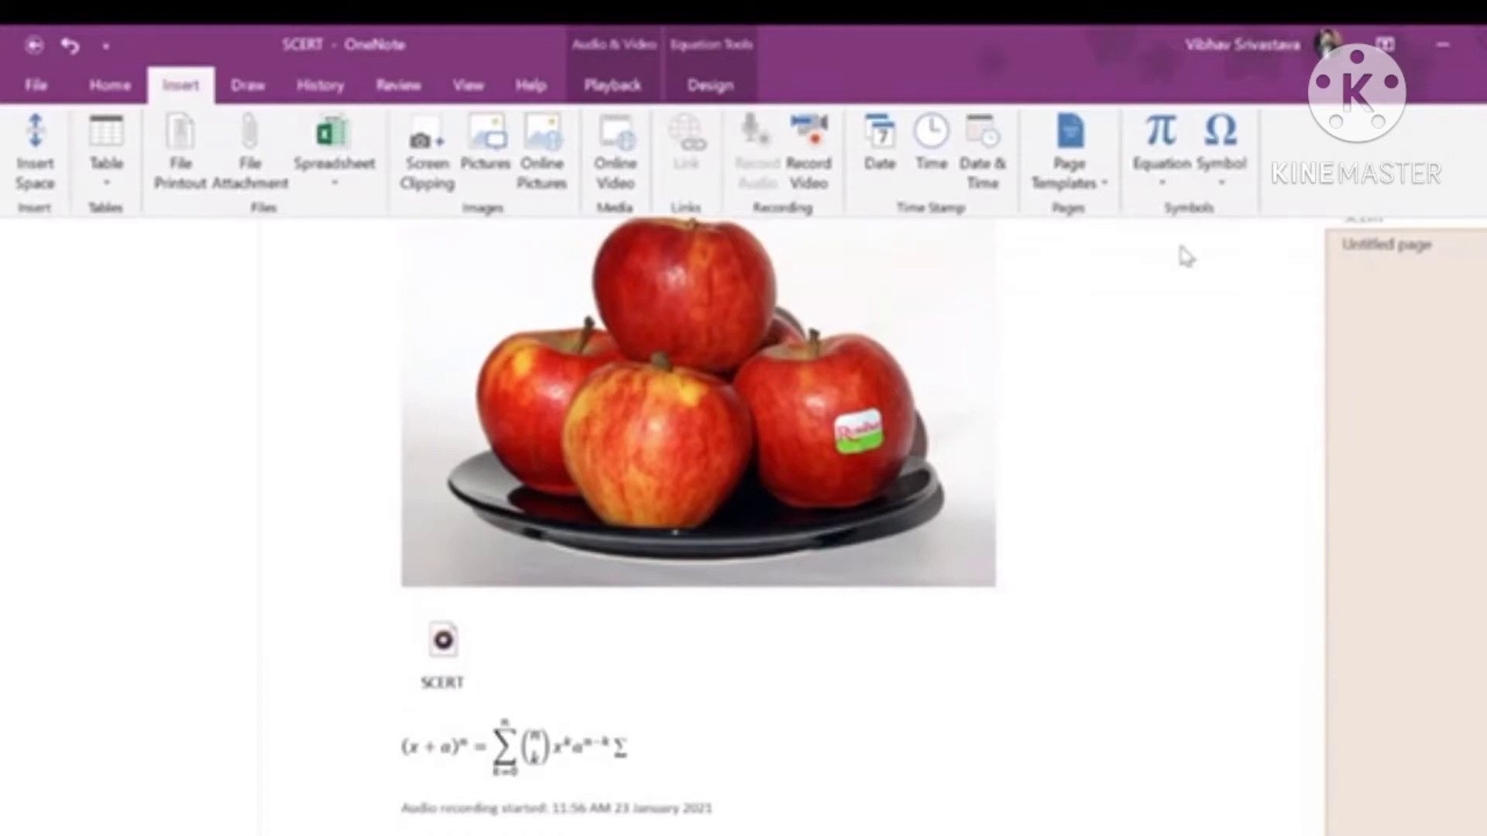
{"action": "key", "text": "ctrl+F1"}
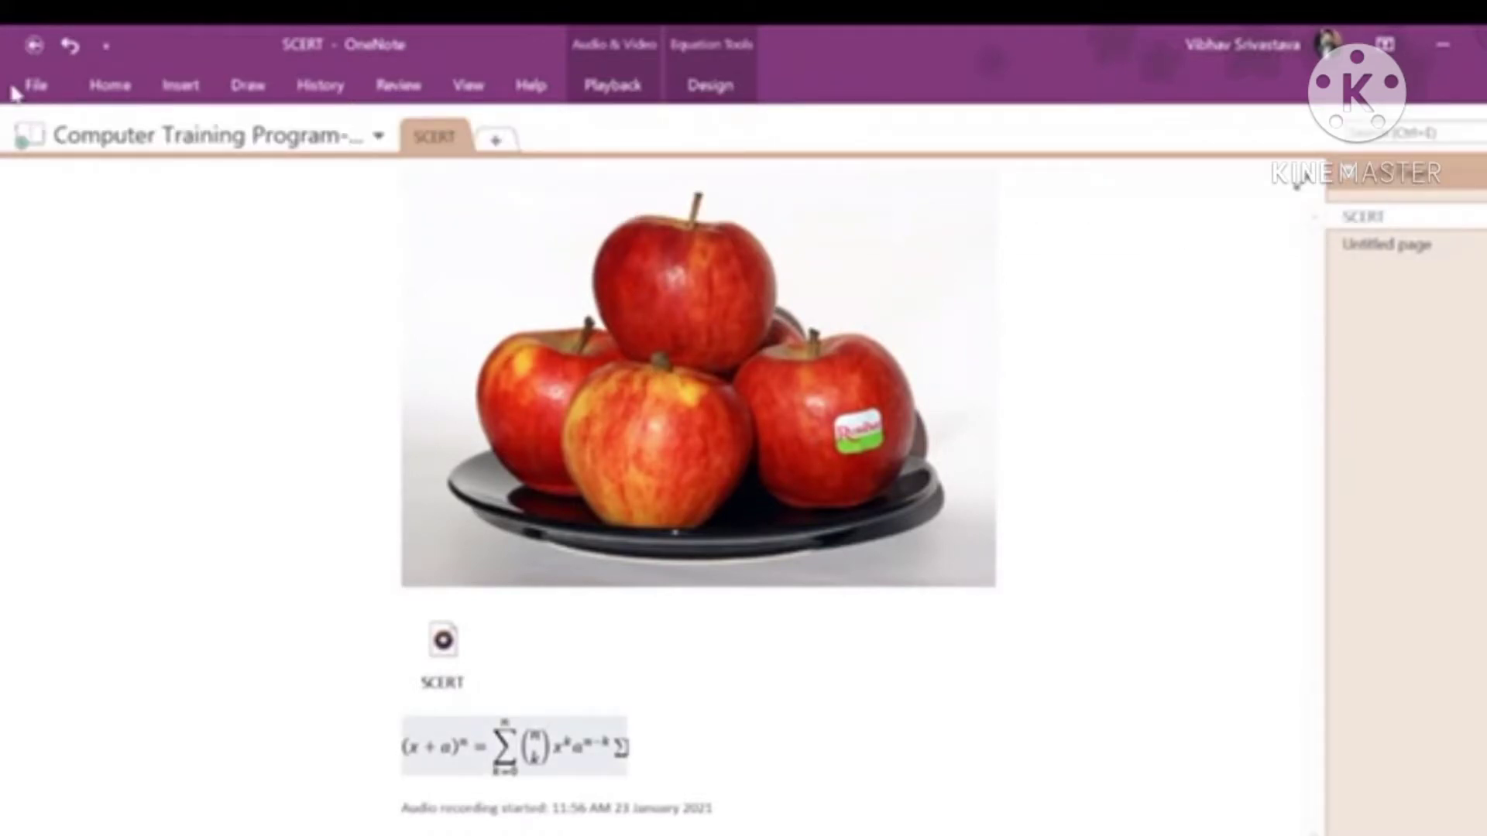
{"action": "left_click", "coordinate": [247, 85]}
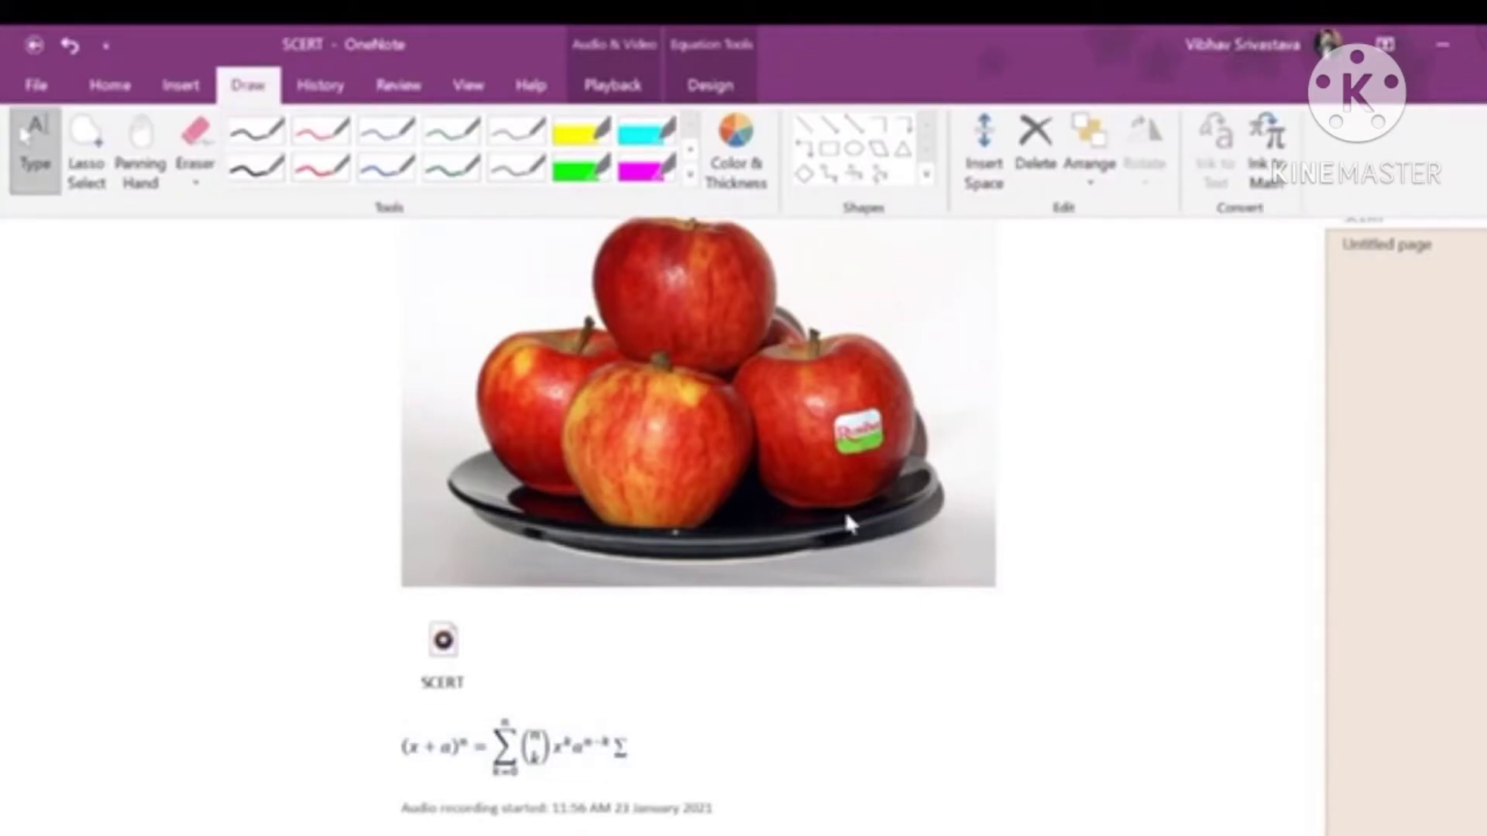
{"action": "scroll", "coordinate": [848, 524], "scroll_direction": "down", "scroll_amount": 1}
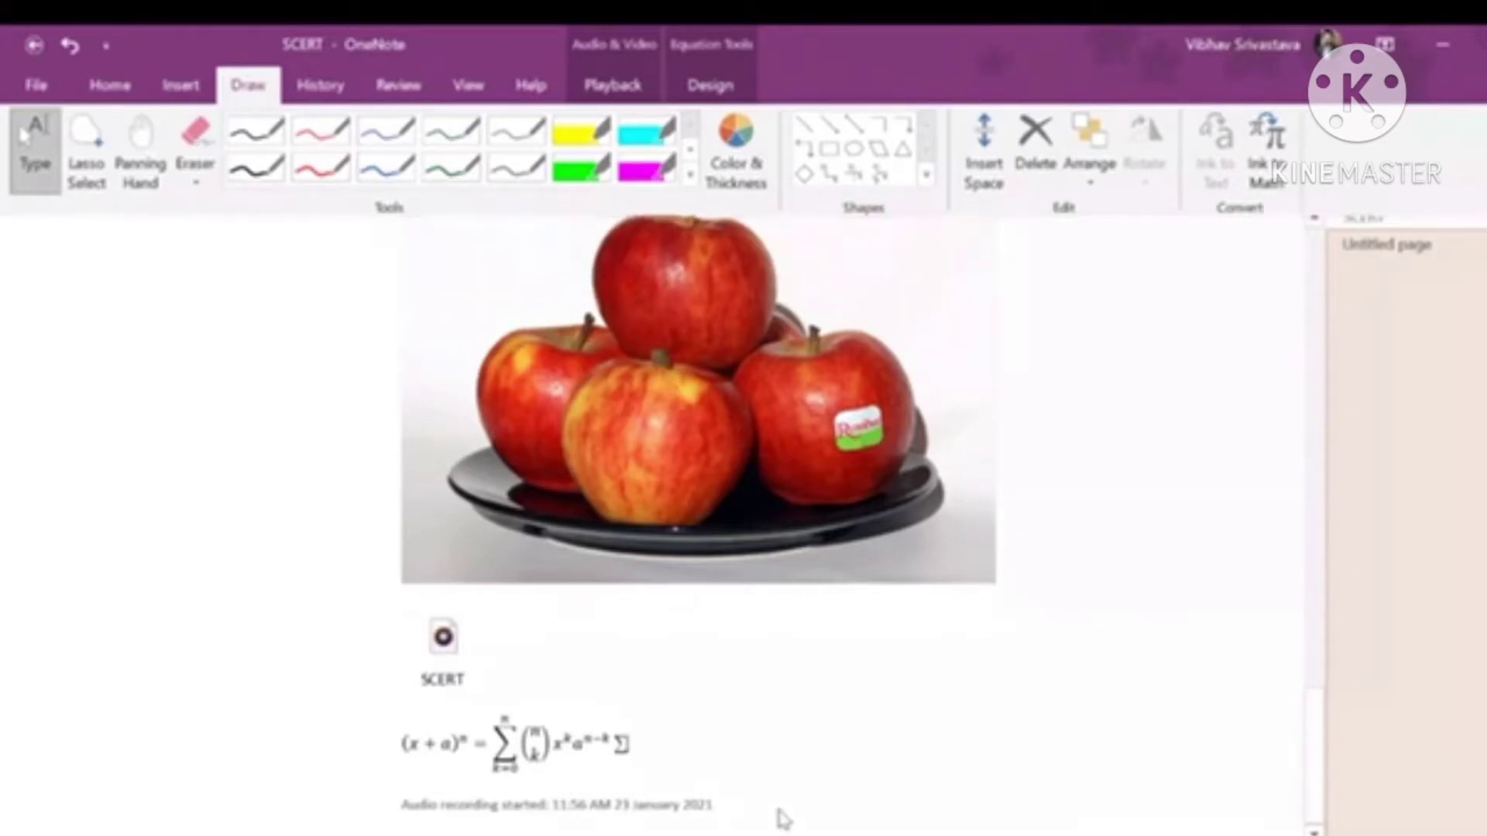
{"action": "left_click", "coordinate": [780, 812]}
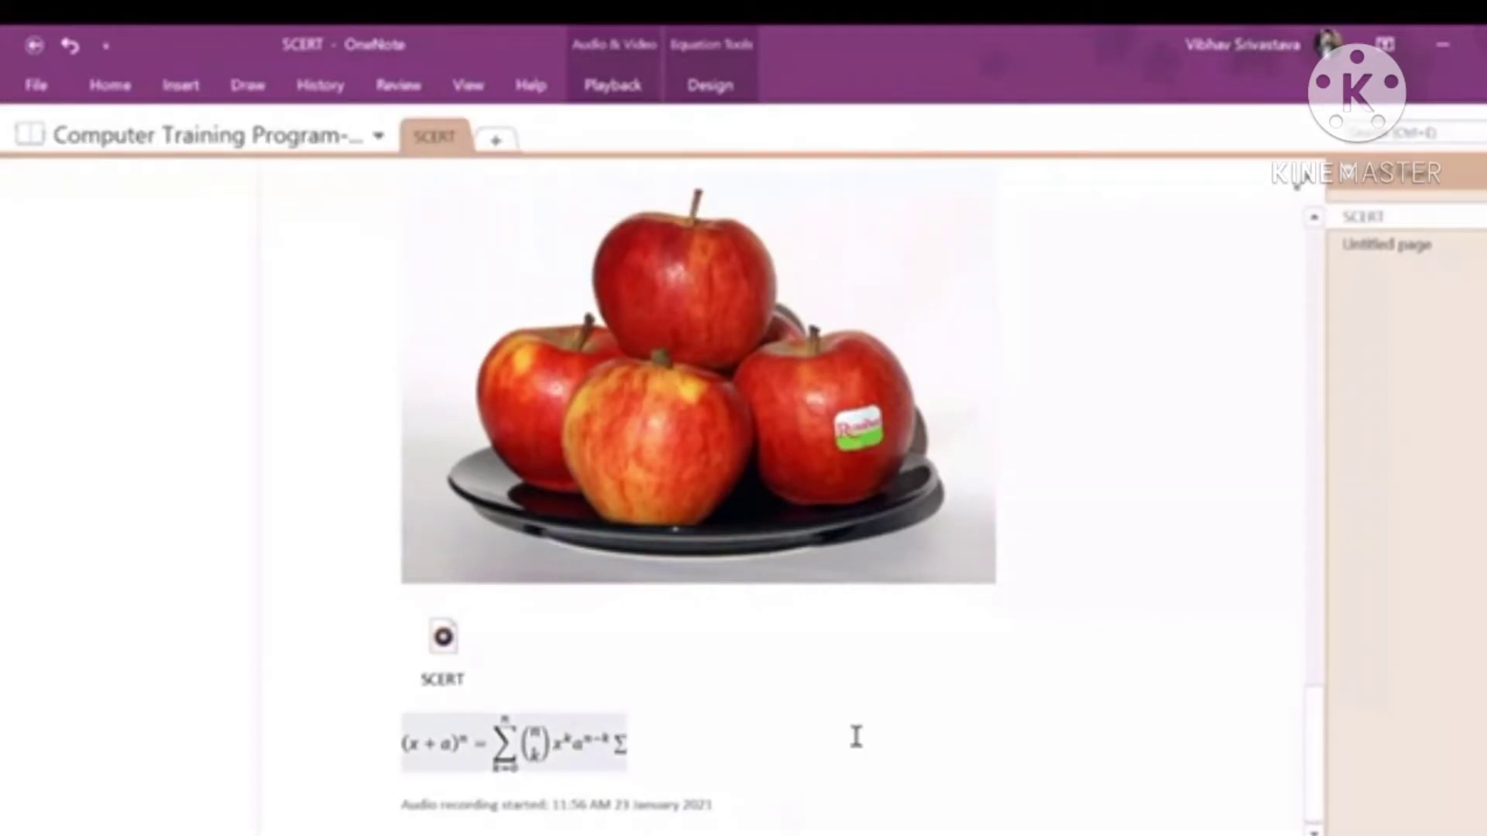
{"action": "left_click", "coordinate": [247, 85]}
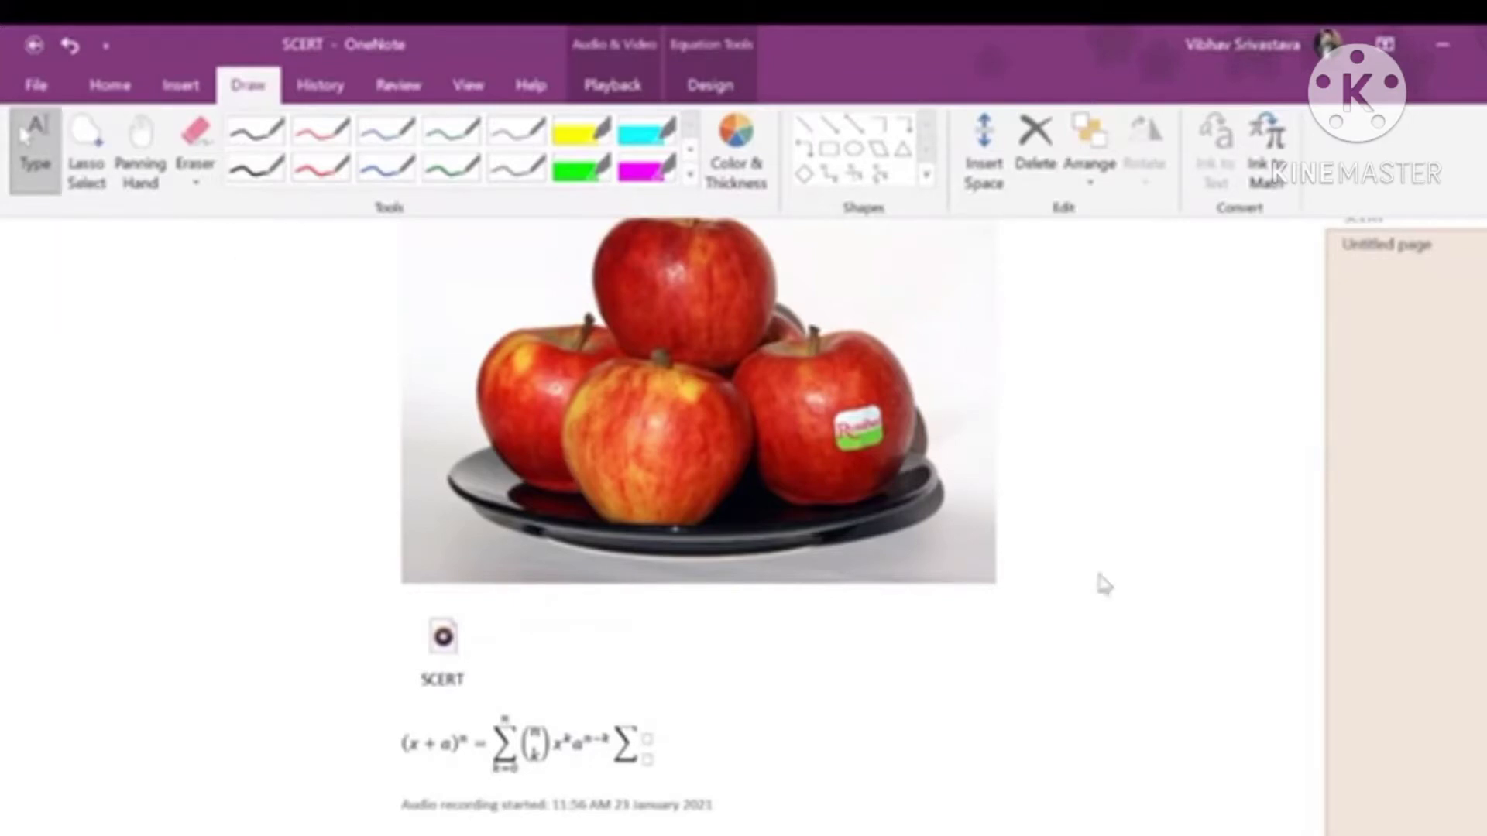
{"action": "left_click", "coordinate": [650, 647]}
{"action": "left_click", "coordinate": [110, 85]}
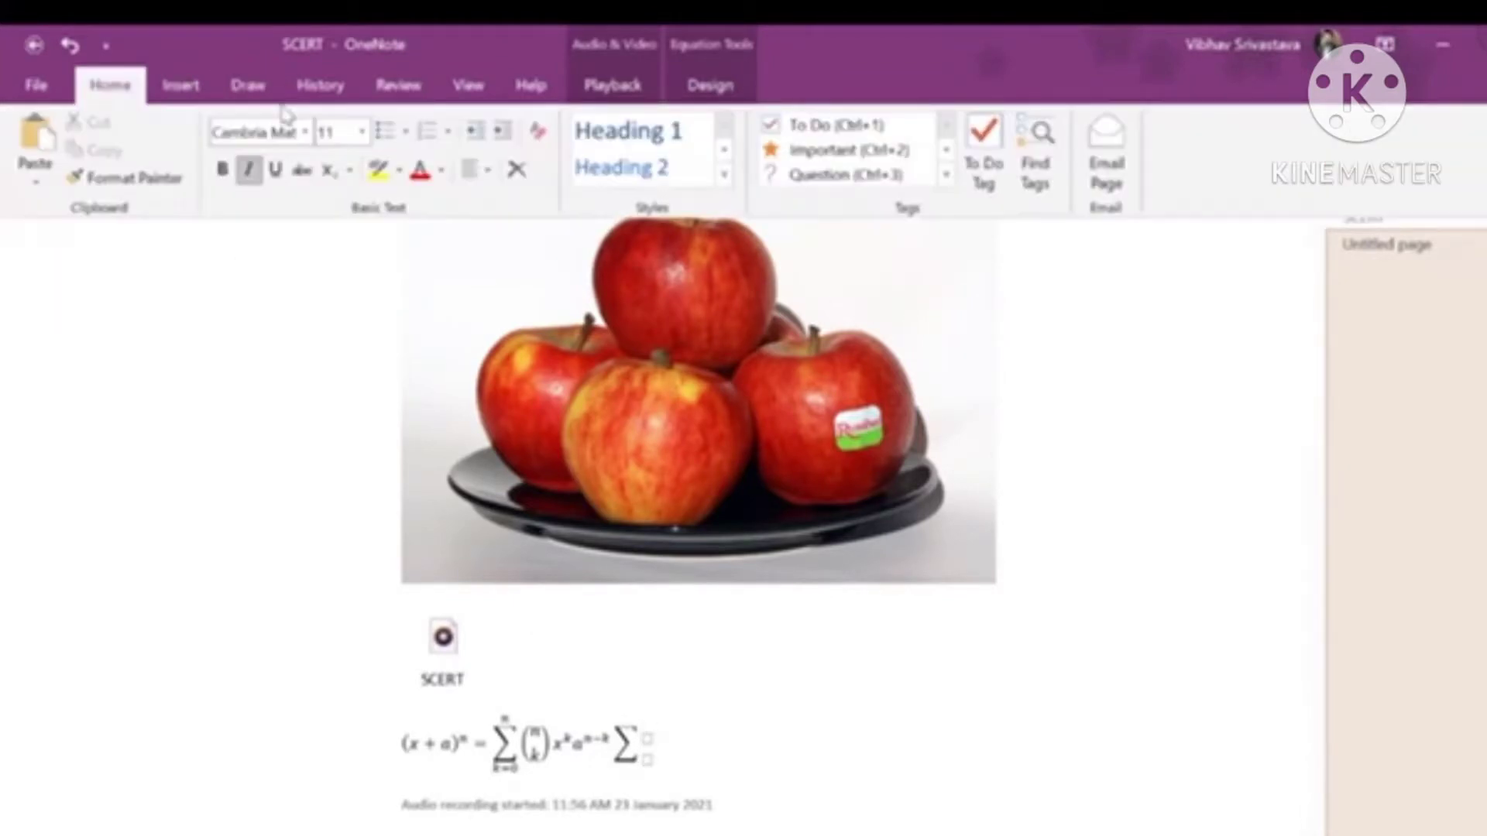
Select the highlighted first list line above the table with Lasso Select.
{"action": "left_click", "coordinate": [252, 92]}
{"action": "scroll", "coordinate": [857, 309], "scroll_direction": "down", "scroll_amount": 10}
{"action": "scroll", "coordinate": [862, 309], "scroll_direction": "up", "scroll_amount": 8}
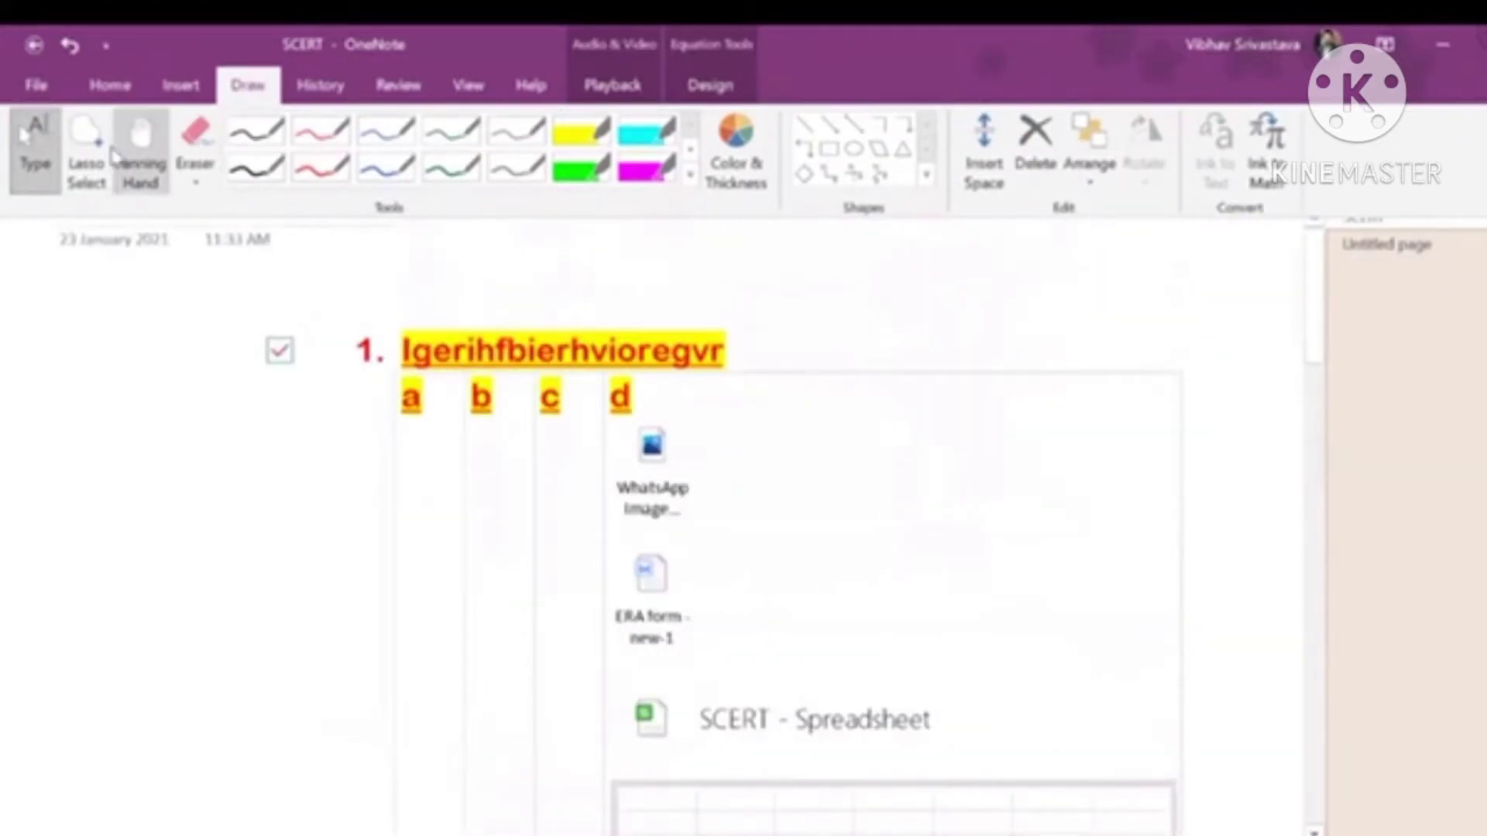
{"action": "left_click", "coordinate": [95, 165]}
{"action": "left_click", "coordinate": [270, 283]}
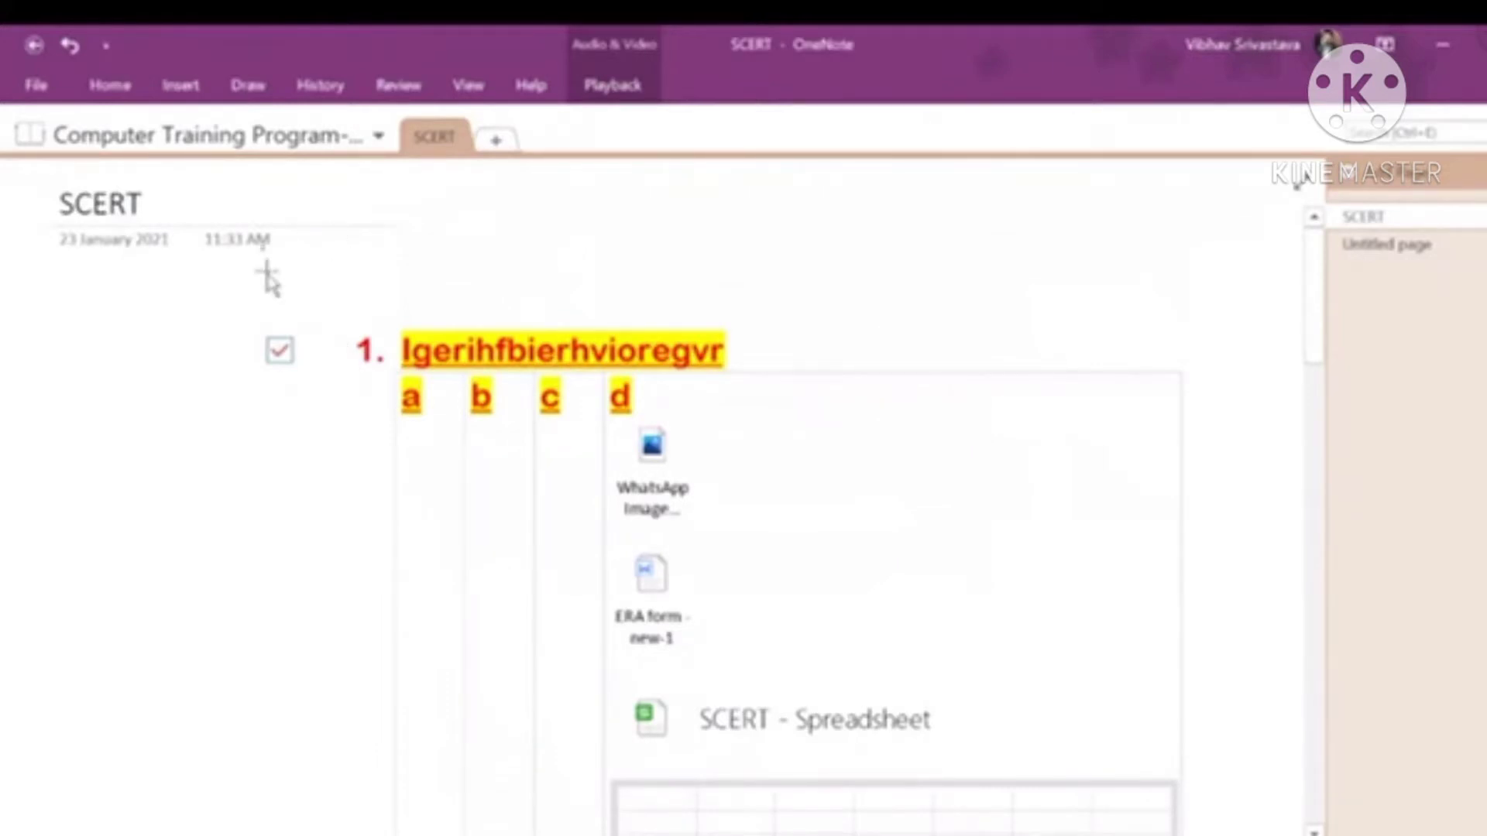
{"action": "mouse_move", "coordinate": [269, 282]}
{"action": "left_mouse_down"}
{"action": "mouse_move", "coordinate": [786, 454]}
{"action": "mouse_move", "coordinate": [969, 277]}
{"action": "left_mouse_up"}
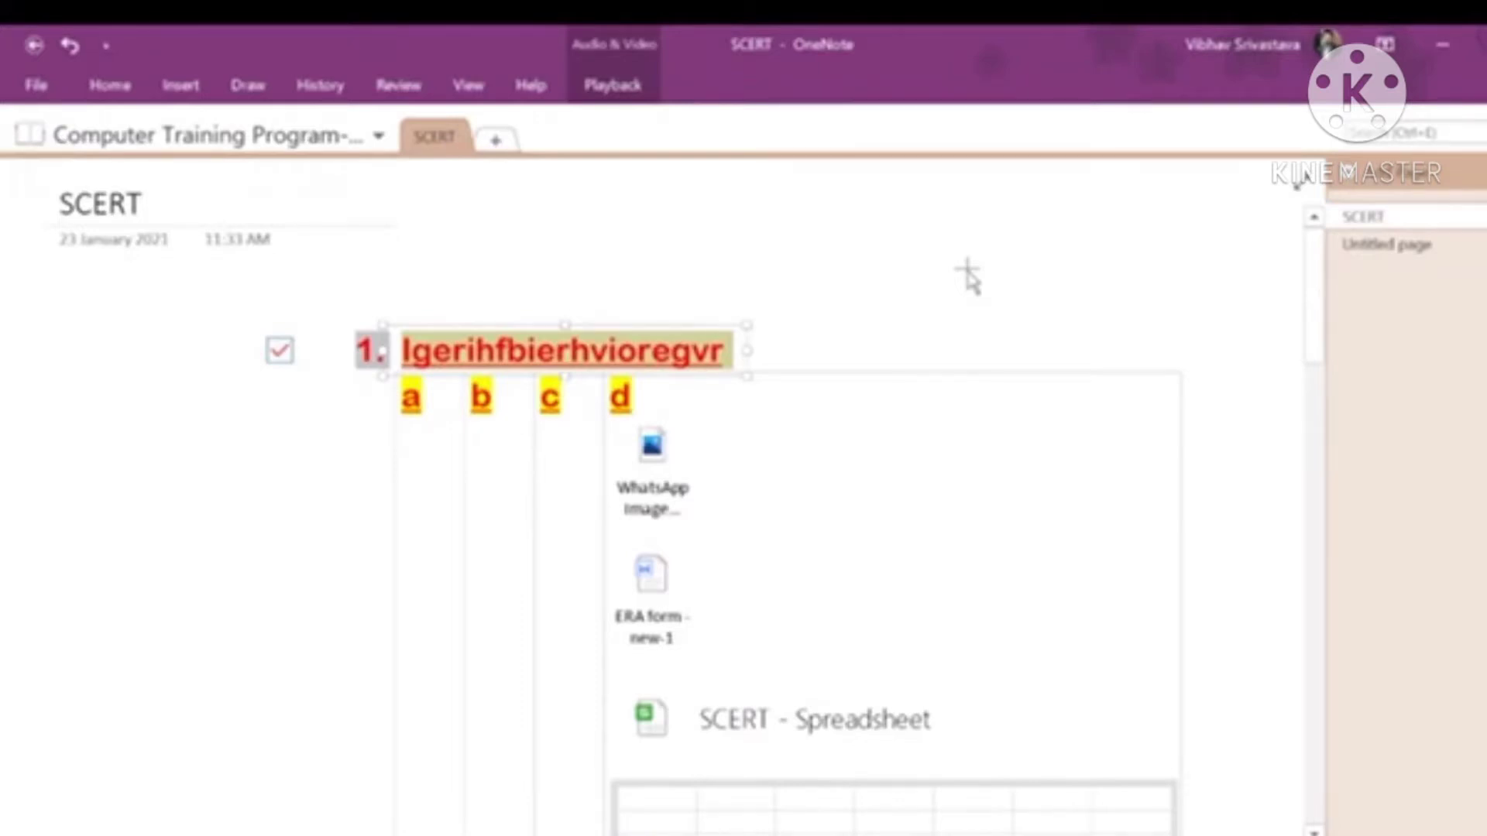
Pan the page slightly upward with the Panning Hand and switch the hand off again.
{"action": "left_click", "coordinate": [268, 93]}
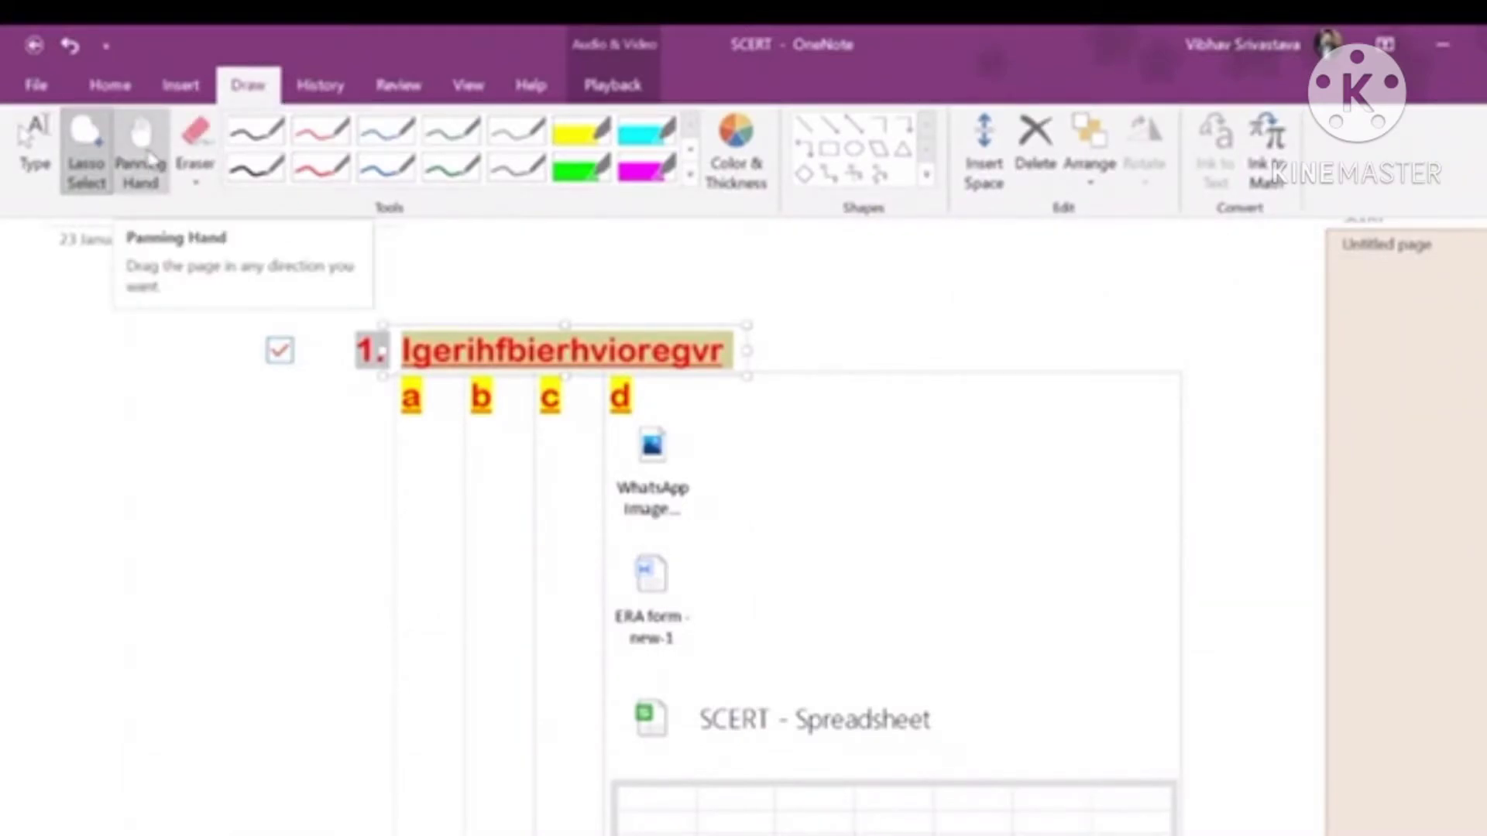
{"action": "left_click", "coordinate": [152, 158]}
{"action": "left_click_drag", "start_coordinate": [581, 444], "coordinate": [885, 421]}
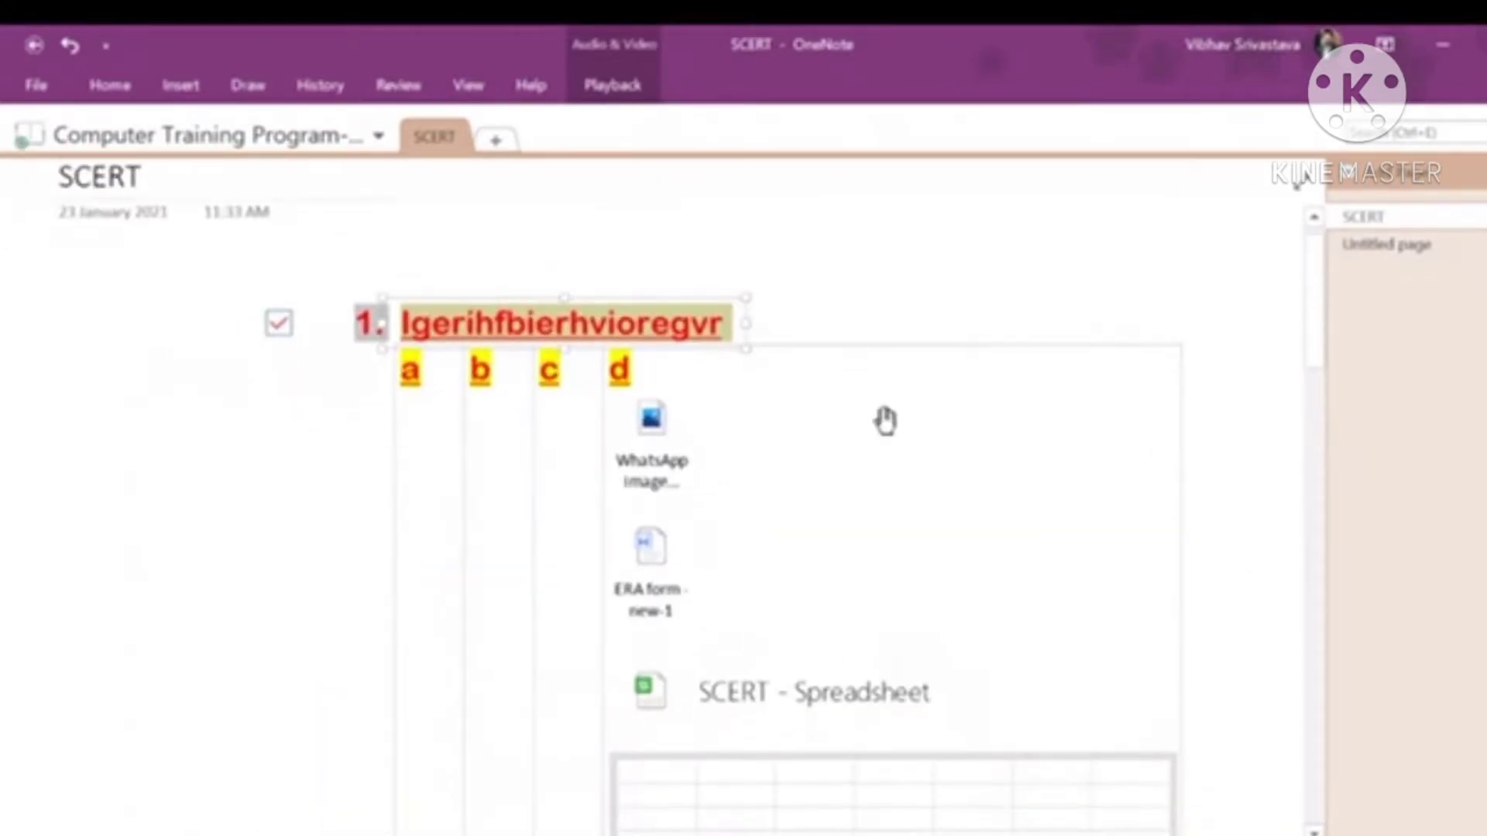
{"action": "left_click", "coordinate": [246, 87]}
{"action": "left_click", "coordinate": [132, 169]}
Choose the Large Eraser and try it on the page around the spreadsheet attachment.
{"action": "left_click", "coordinate": [247, 87]}
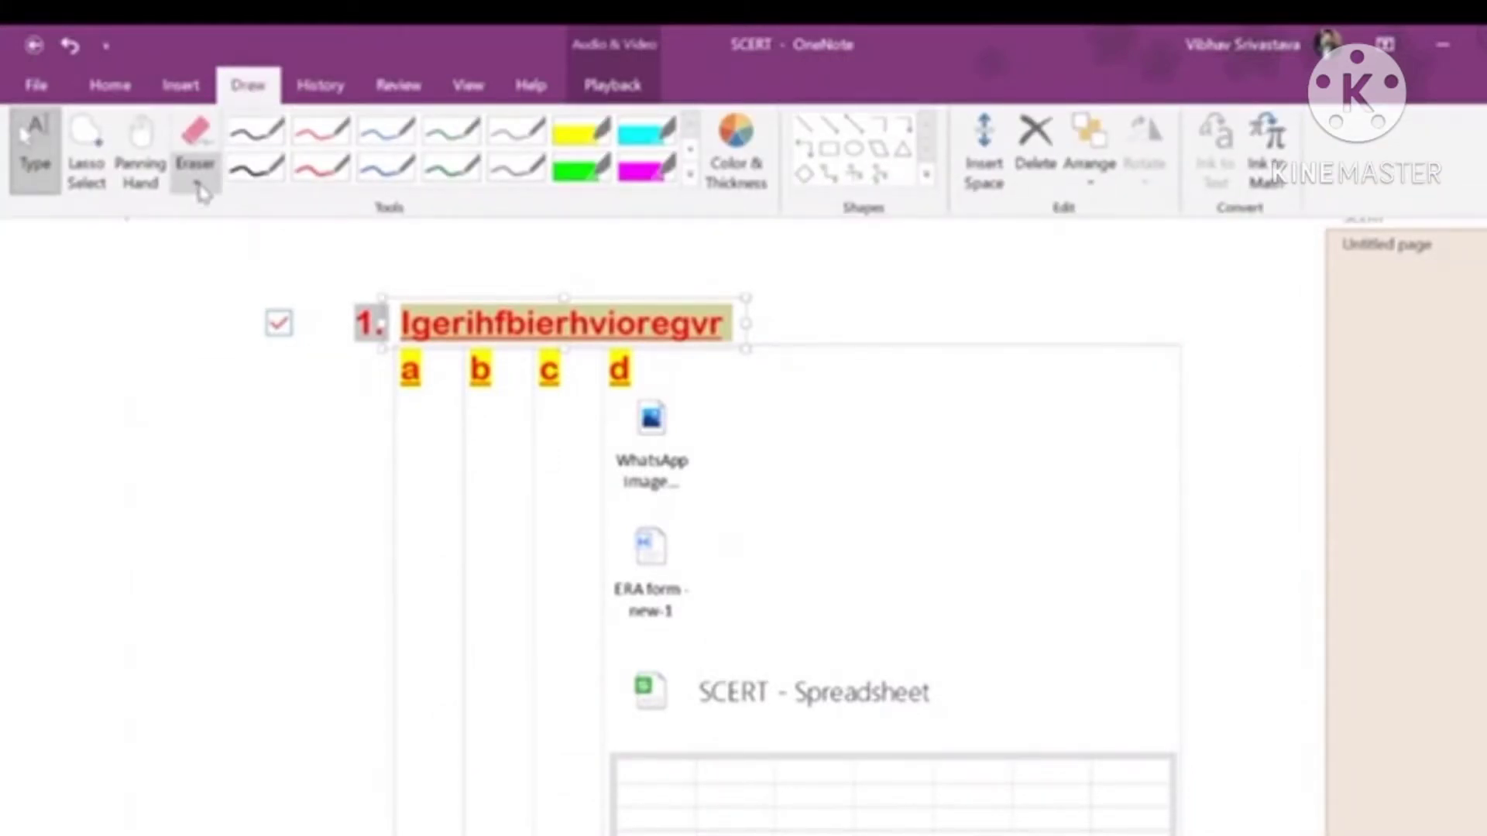
{"action": "left_click", "coordinate": [198, 186]}
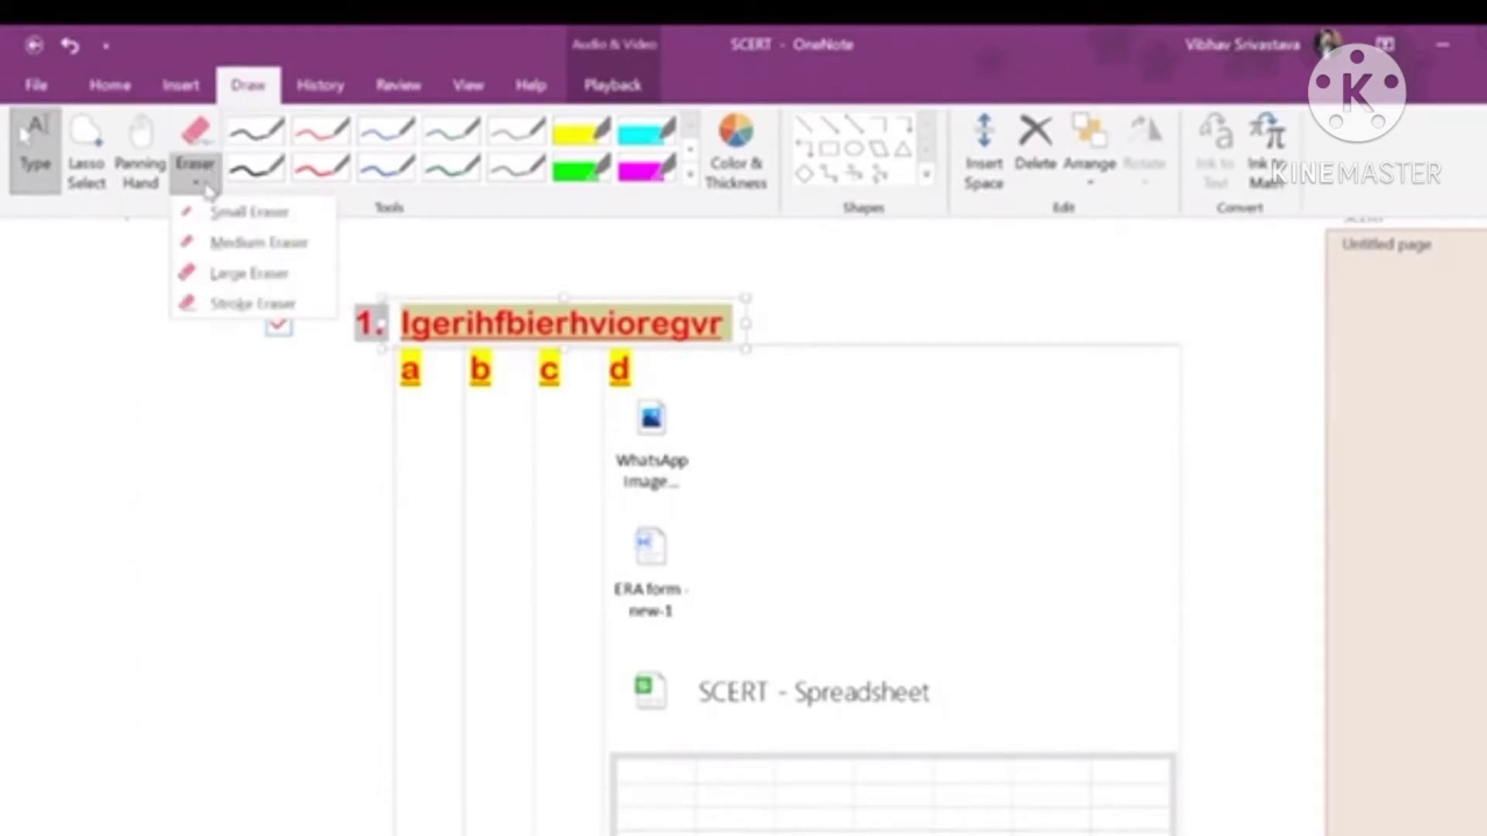
{"action": "left_click", "coordinate": [265, 273]}
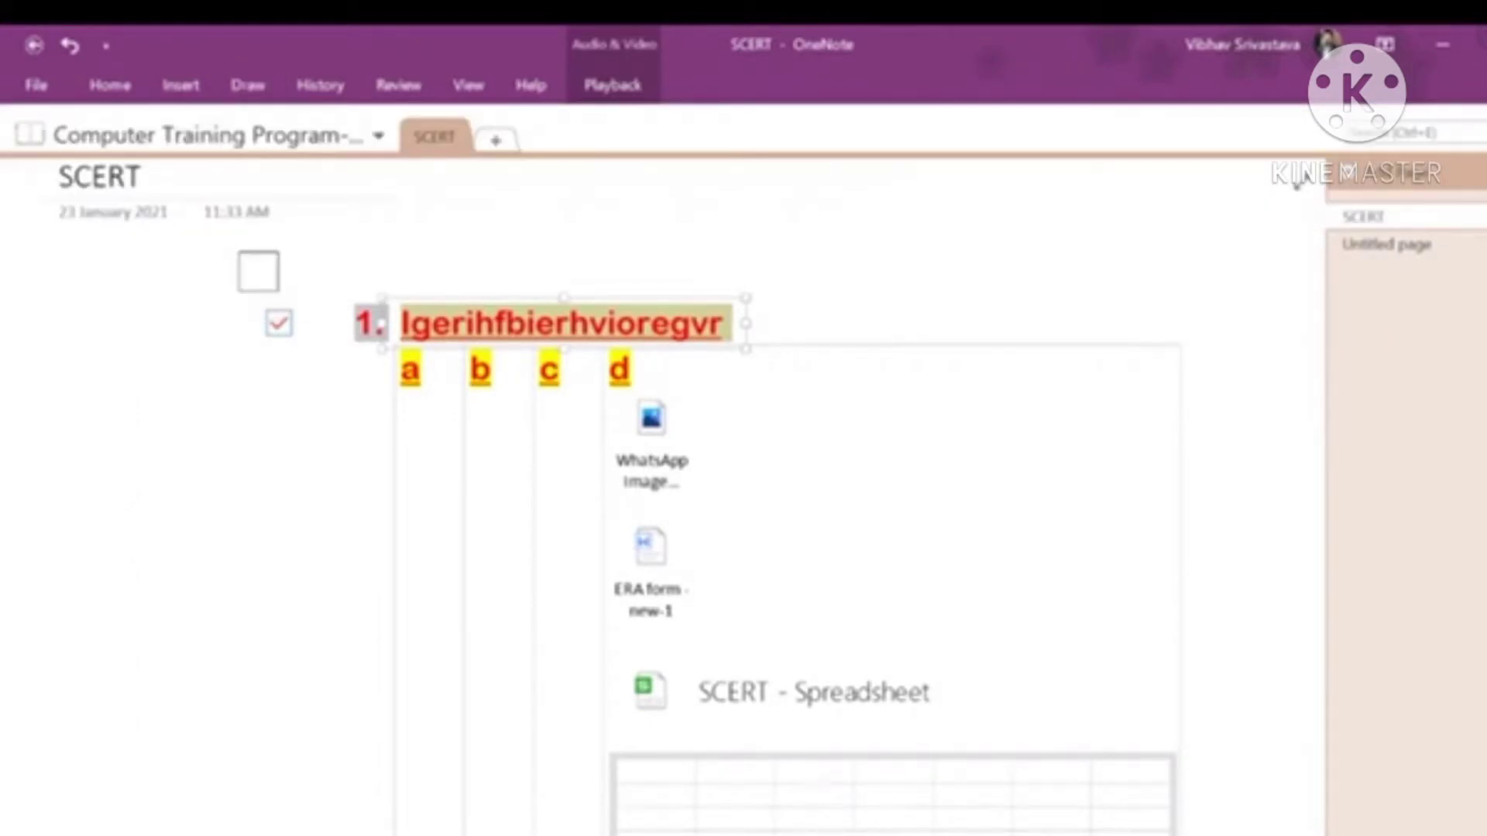
{"action": "left_click", "coordinate": [888, 701]}
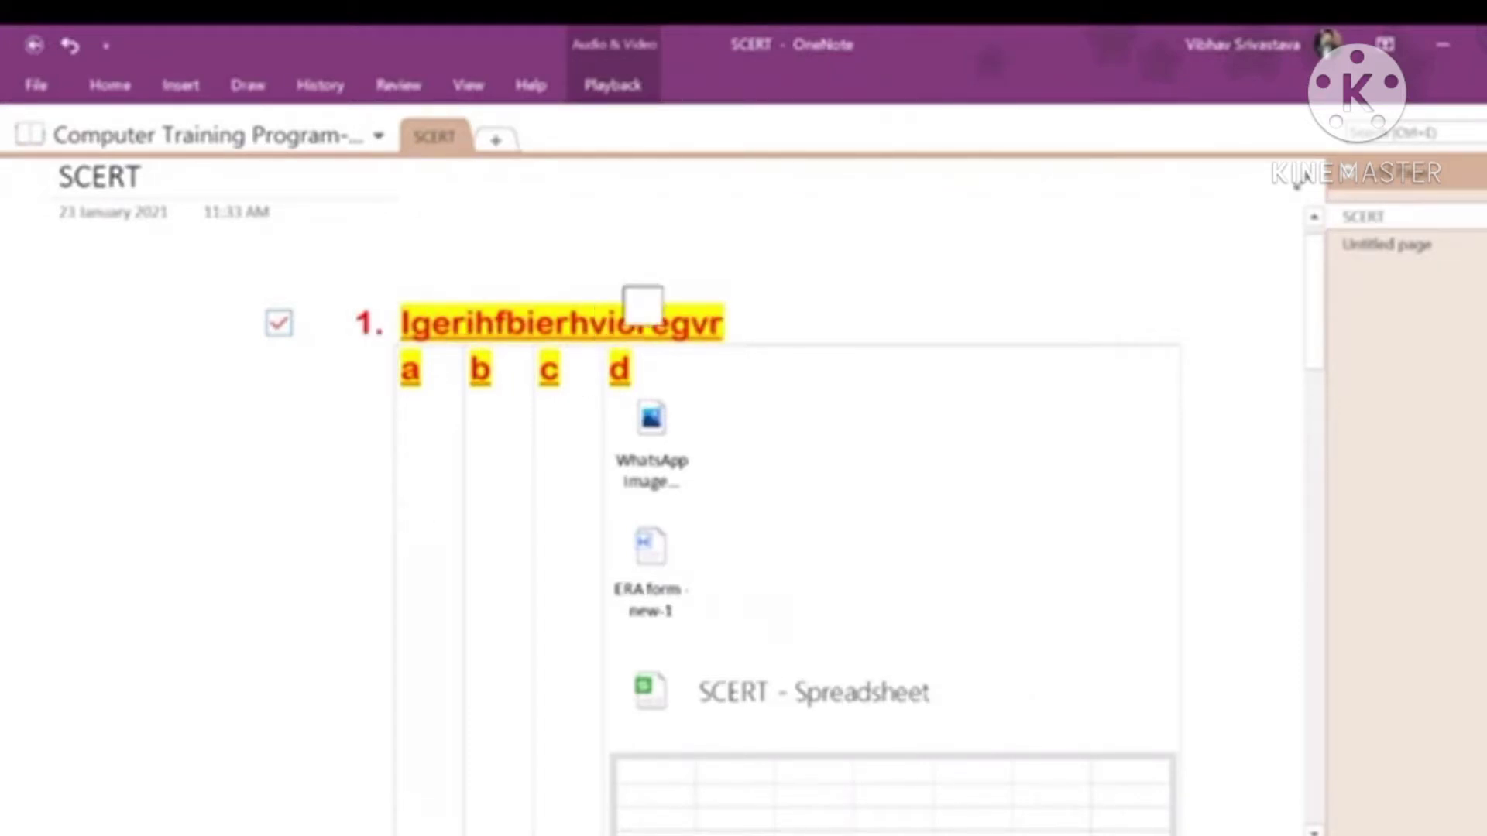
Highlight across the WhatsApp image, ERA form and SCERT spreadsheet attachments with the yellow highlighter.
{"action": "left_click", "coordinate": [265, 92]}
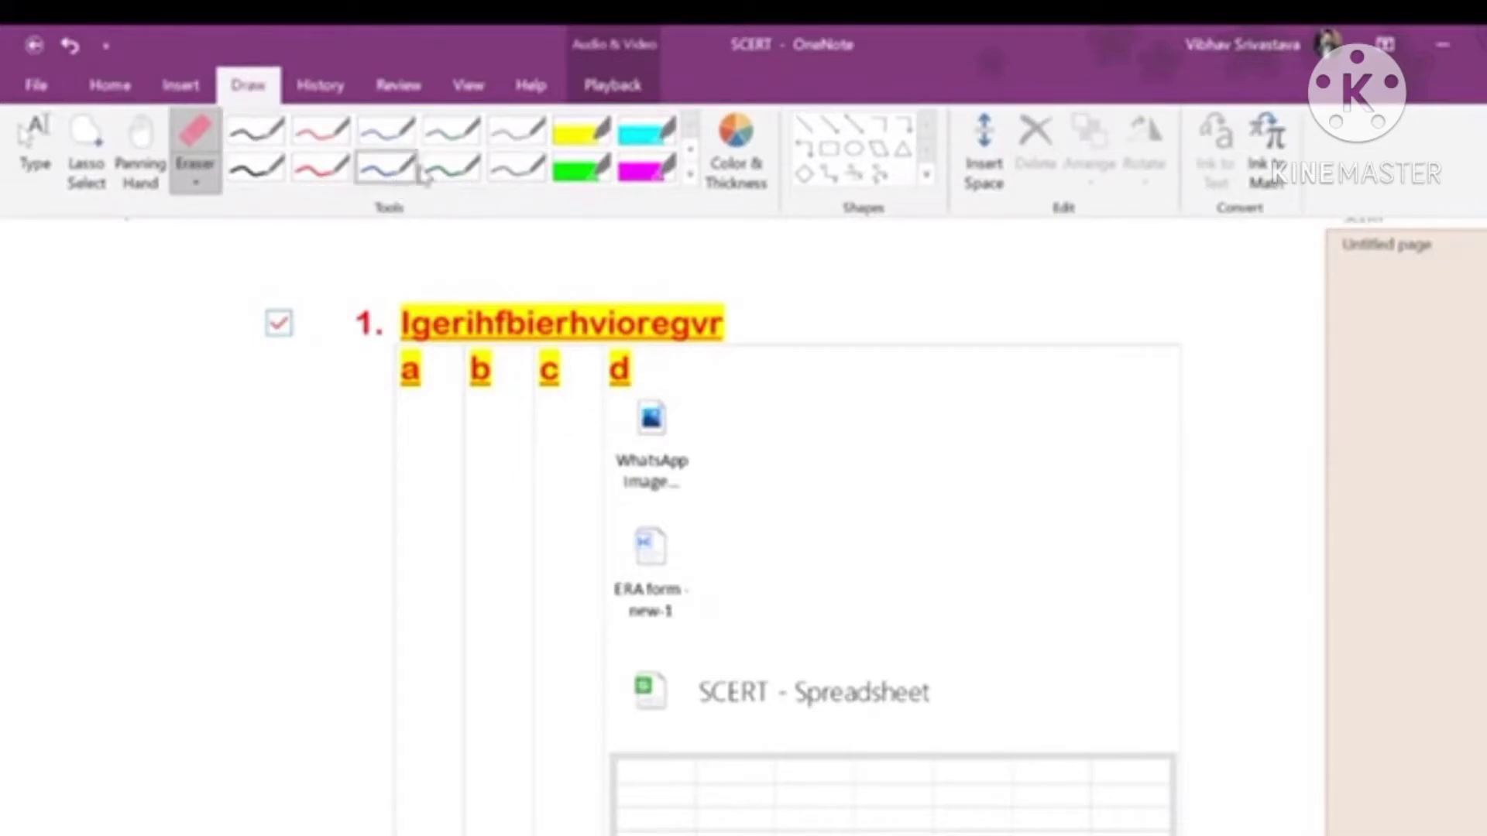
{"action": "left_click", "coordinate": [583, 138]}
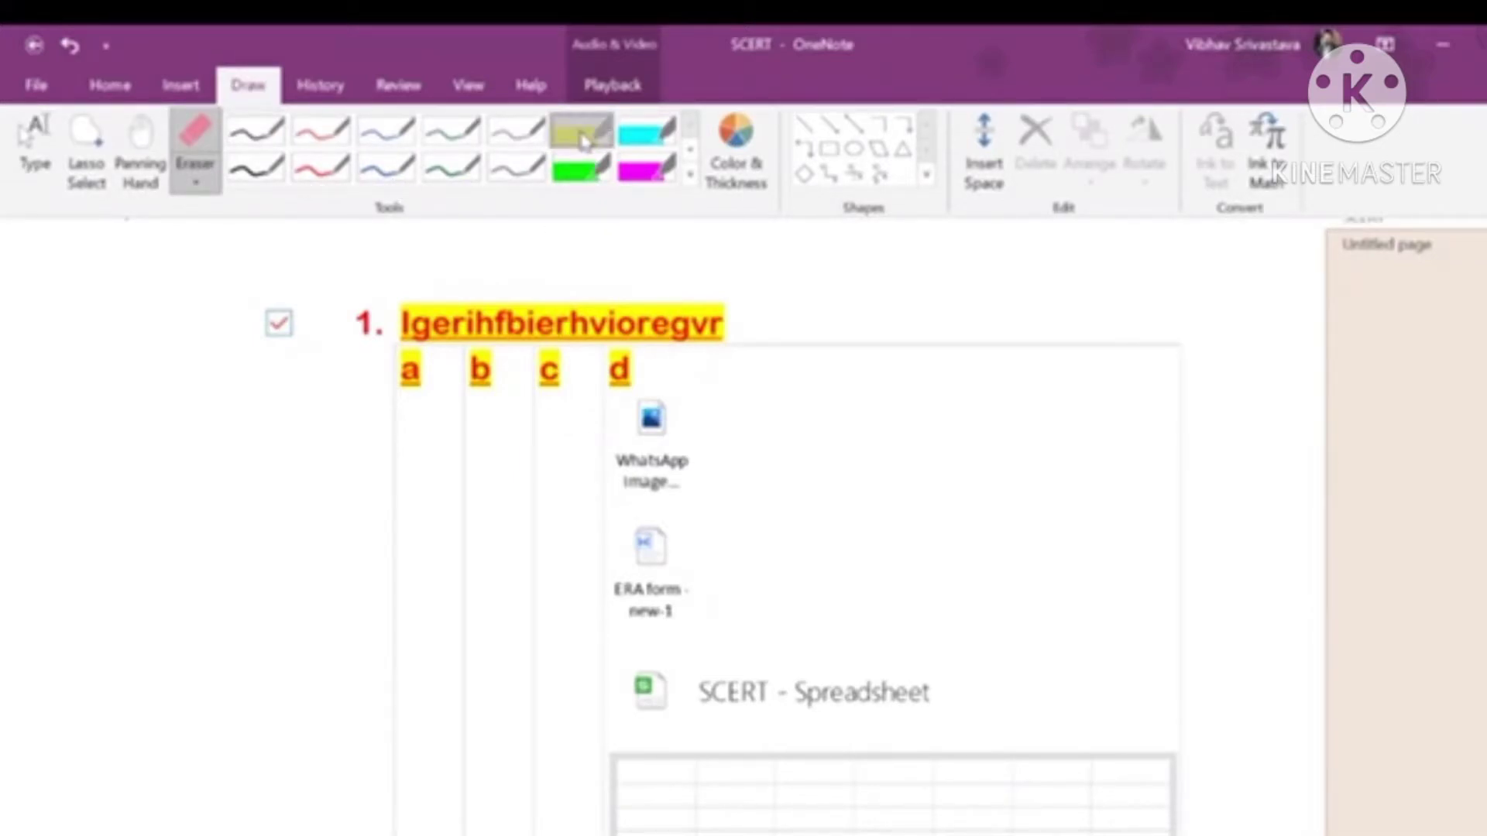
{"action": "mouse_move", "coordinate": [489, 450]}
{"action": "left_mouse_down"}
{"action": "mouse_move", "coordinate": [551, 490]}
{"action": "mouse_move", "coordinate": [627, 466]}
{"action": "left_mouse_up"}
{"action": "mouse_move", "coordinate": [949, 680]}
{"action": "left_mouse_down"}
{"action": "mouse_move", "coordinate": [940, 770]}
{"action": "mouse_move", "coordinate": [985, 756]}
{"action": "mouse_move", "coordinate": [999, 774]}
{"action": "left_mouse_up"}
Switch the drawing tool to a yellow pen in the sixth thickness and draw freehand strokes beside the attached files.
{"action": "left_click", "coordinate": [245, 87]}
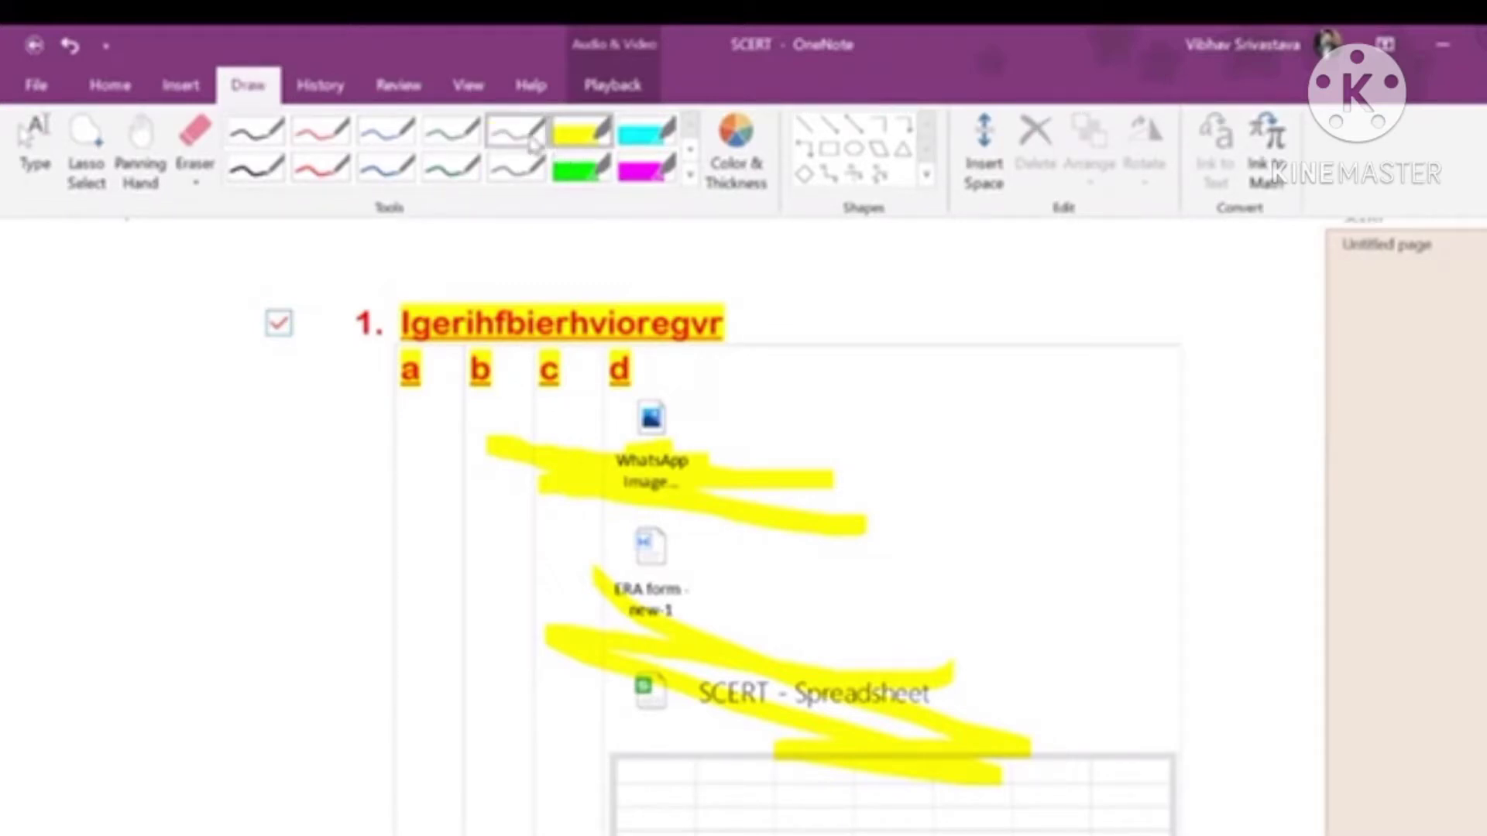
{"action": "left_click", "coordinate": [732, 190]}
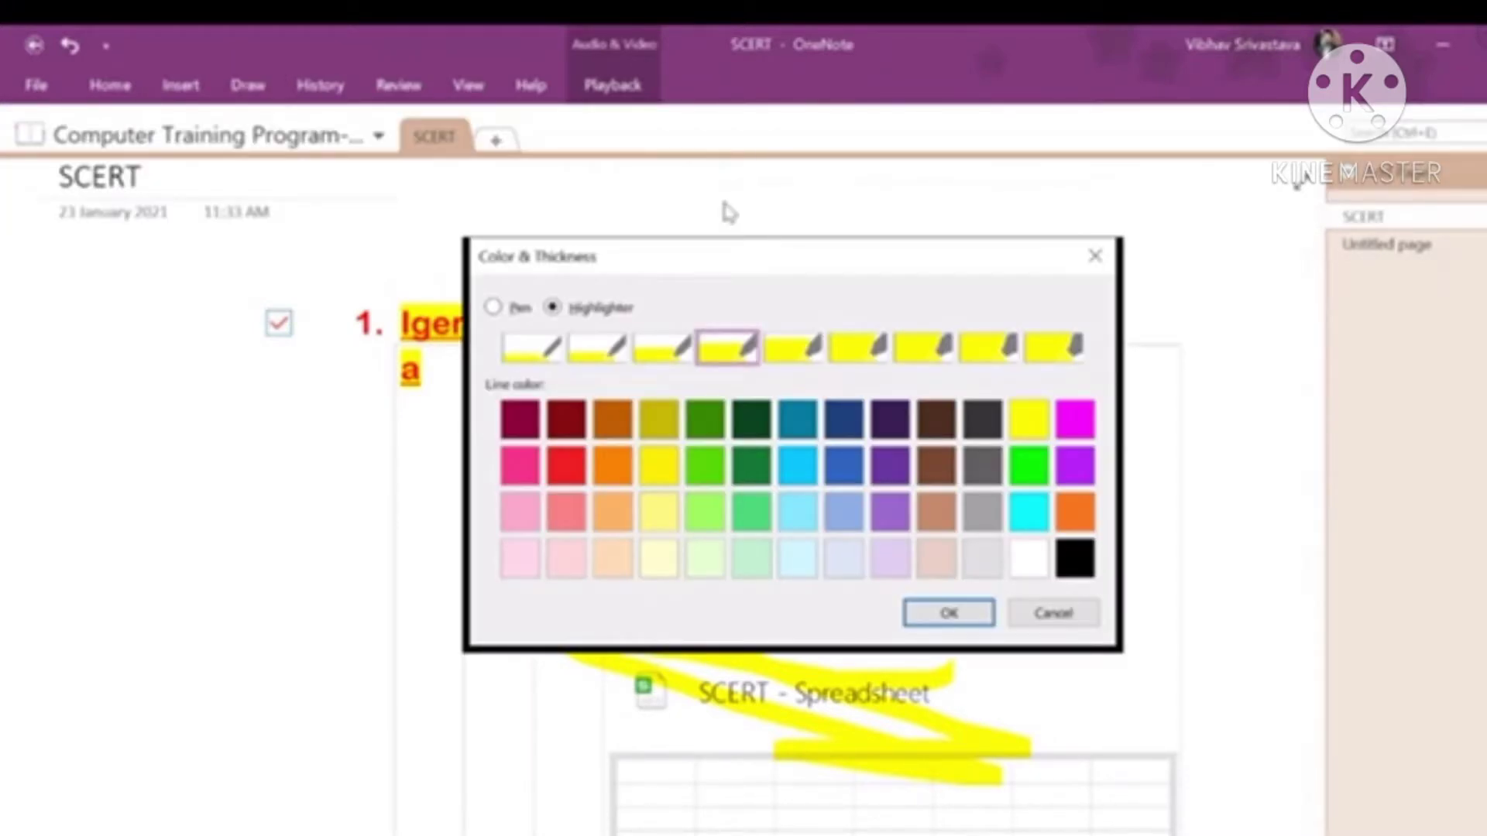
{"action": "left_click", "coordinate": [848, 360]}
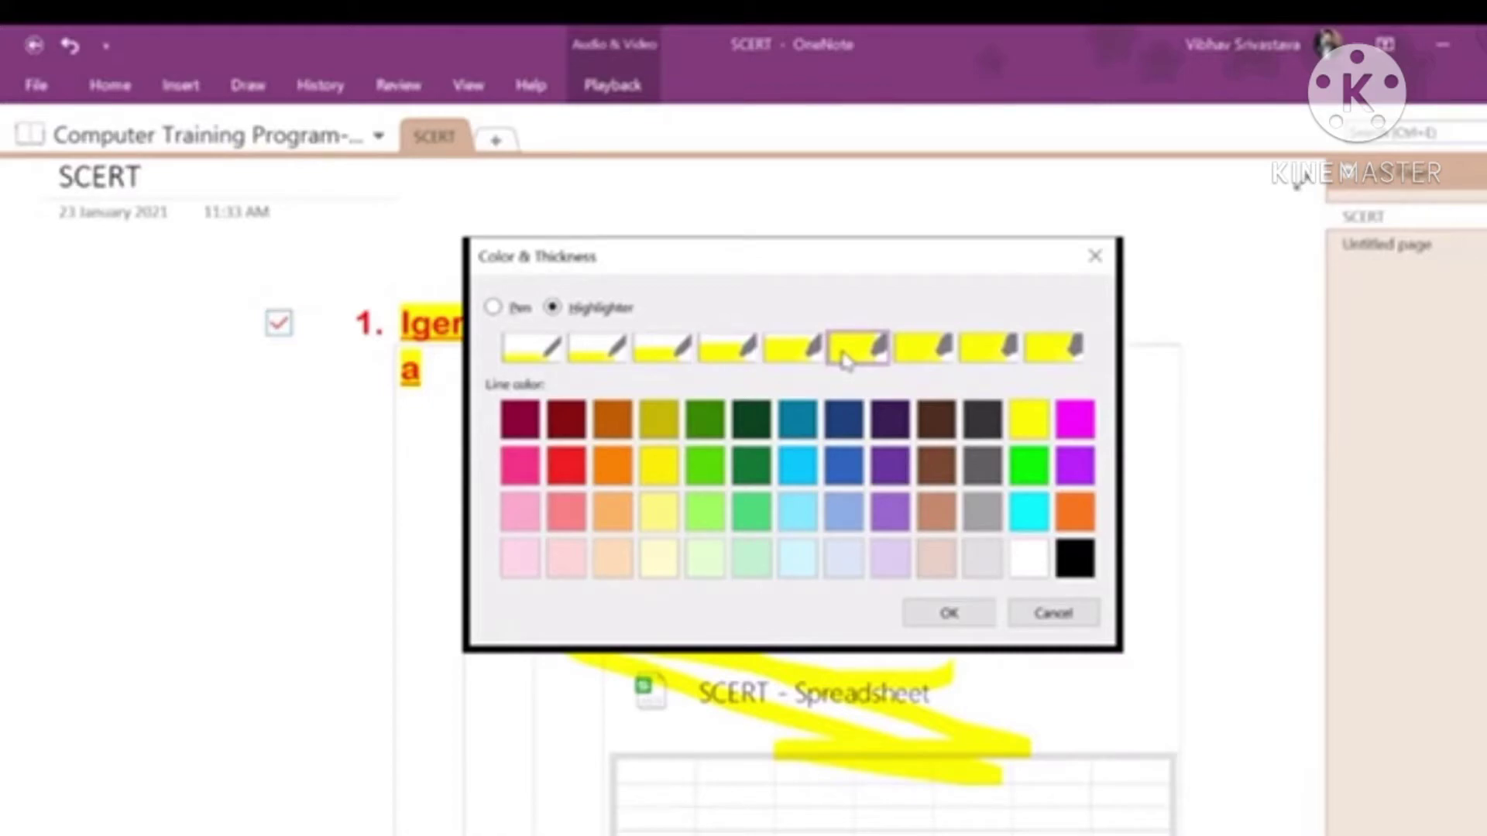
{"action": "left_click", "coordinate": [496, 308]}
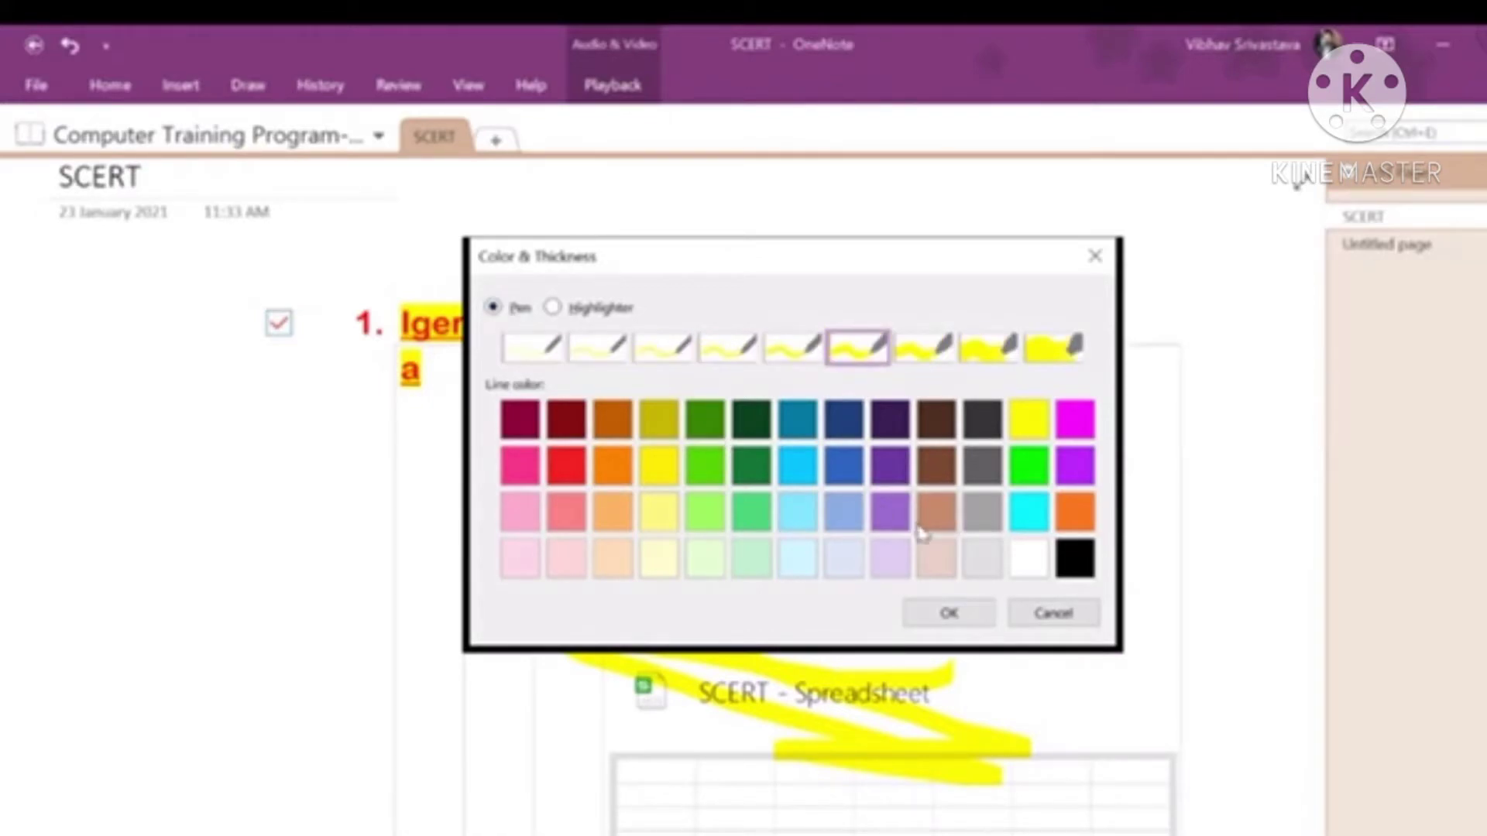
{"action": "left_click", "coordinate": [962, 615]}
{"action": "mouse_move", "coordinate": [846, 408]}
{"action": "left_mouse_down"}
{"action": "mouse_move", "coordinate": [889, 401]}
{"action": "mouse_move", "coordinate": [1008, 472]}
{"action": "left_mouse_up"}
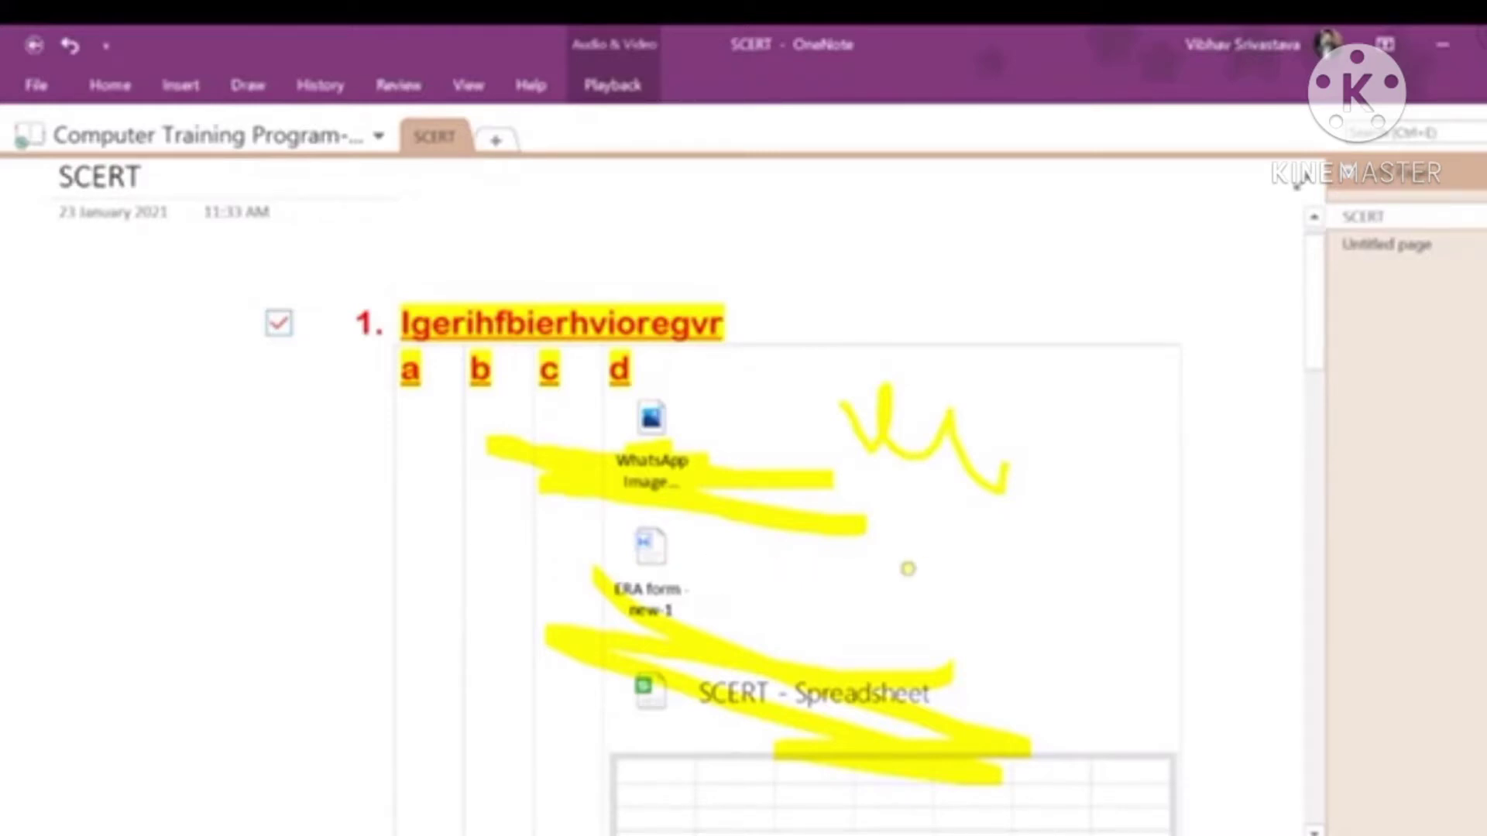
{"action": "left_click_drag", "start_coordinate": [927, 594], "coordinate": [1028, 570]}
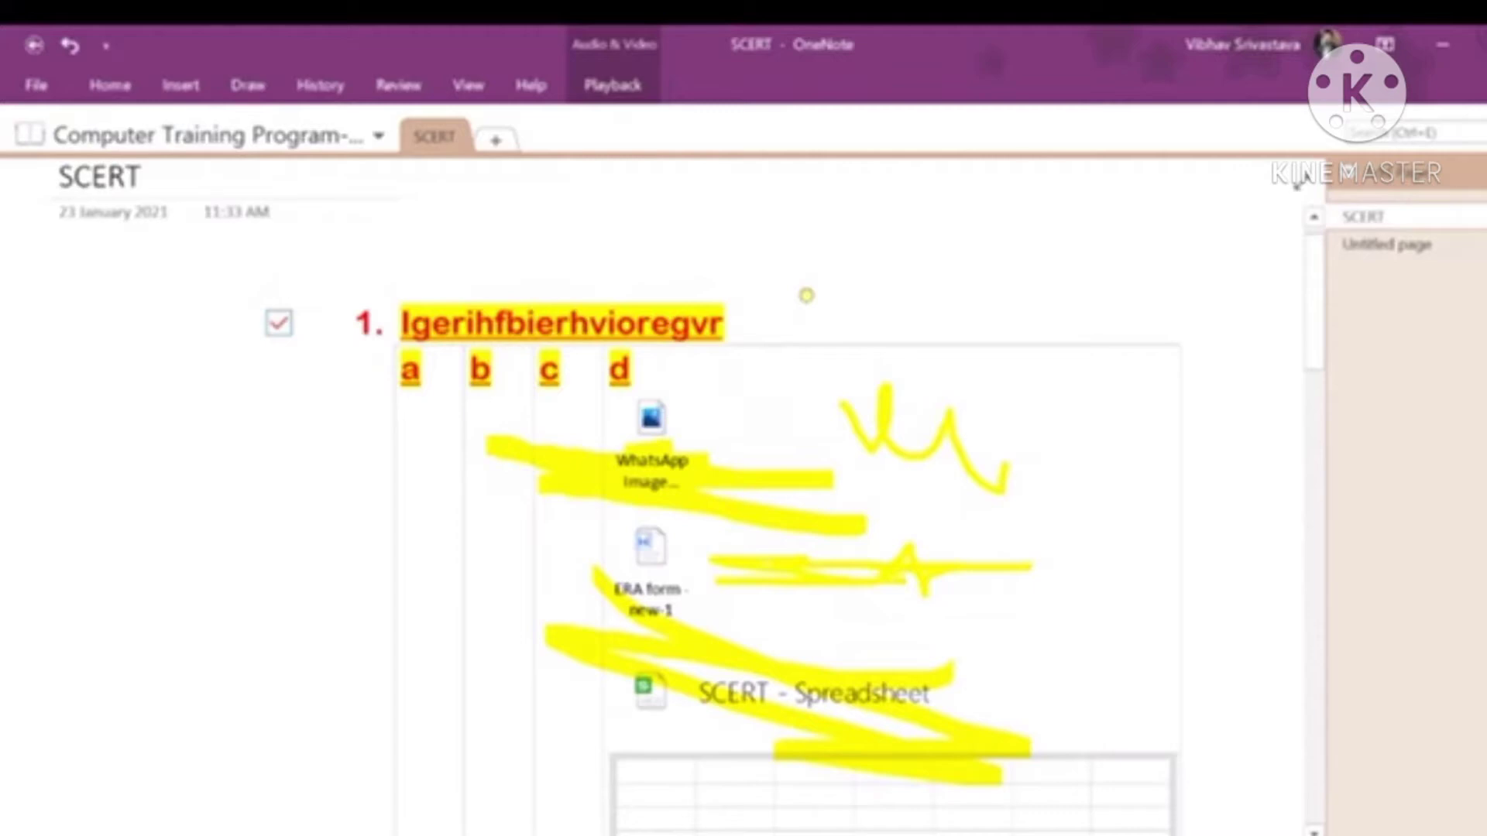
Draw a wide yellow rectangle above the table, overlapping the end of the first list line.
{"action": "left_click", "coordinate": [246, 87]}
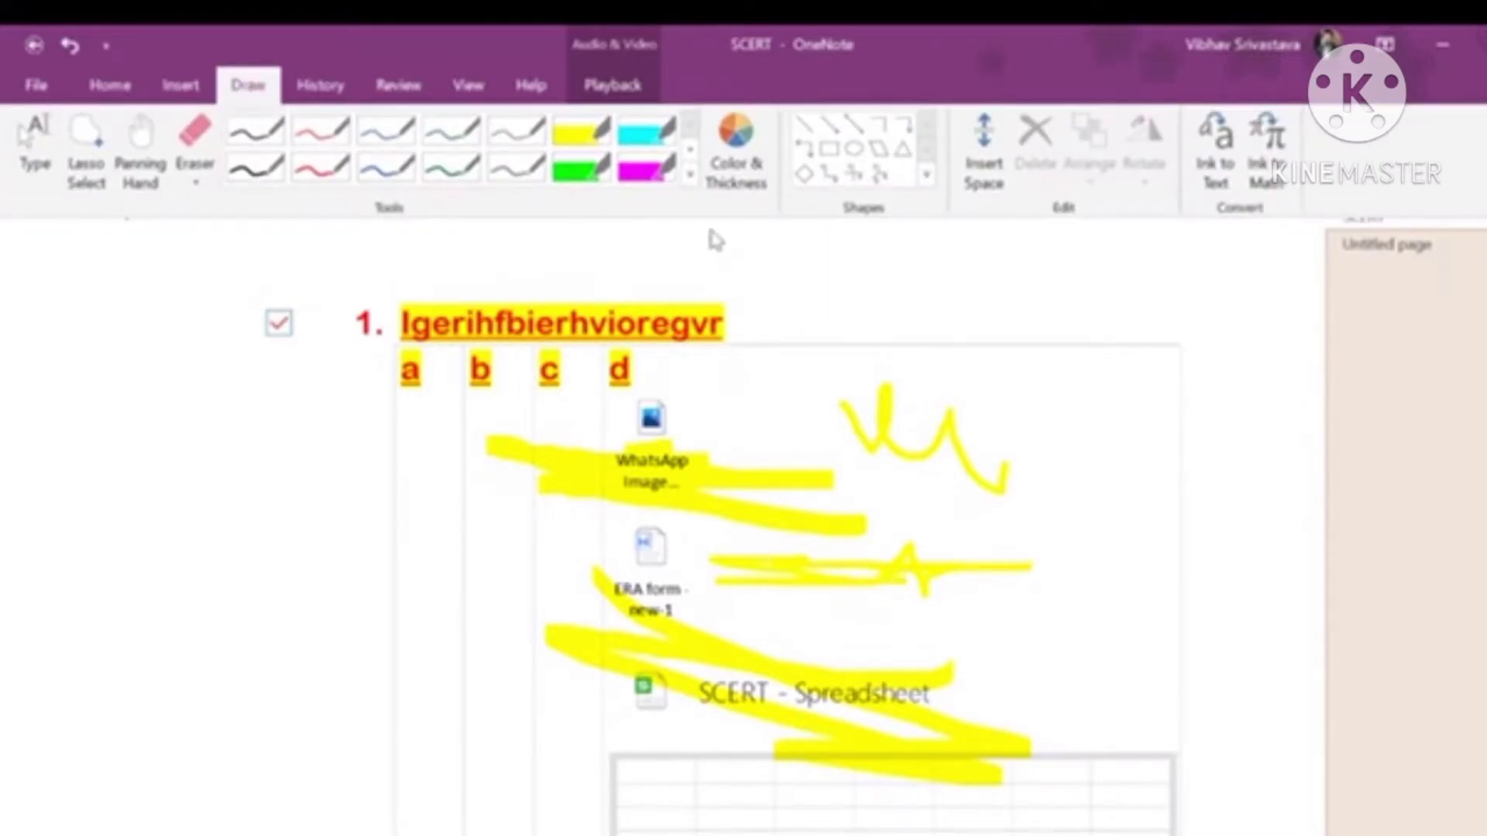
{"action": "left_click", "coordinate": [827, 150]}
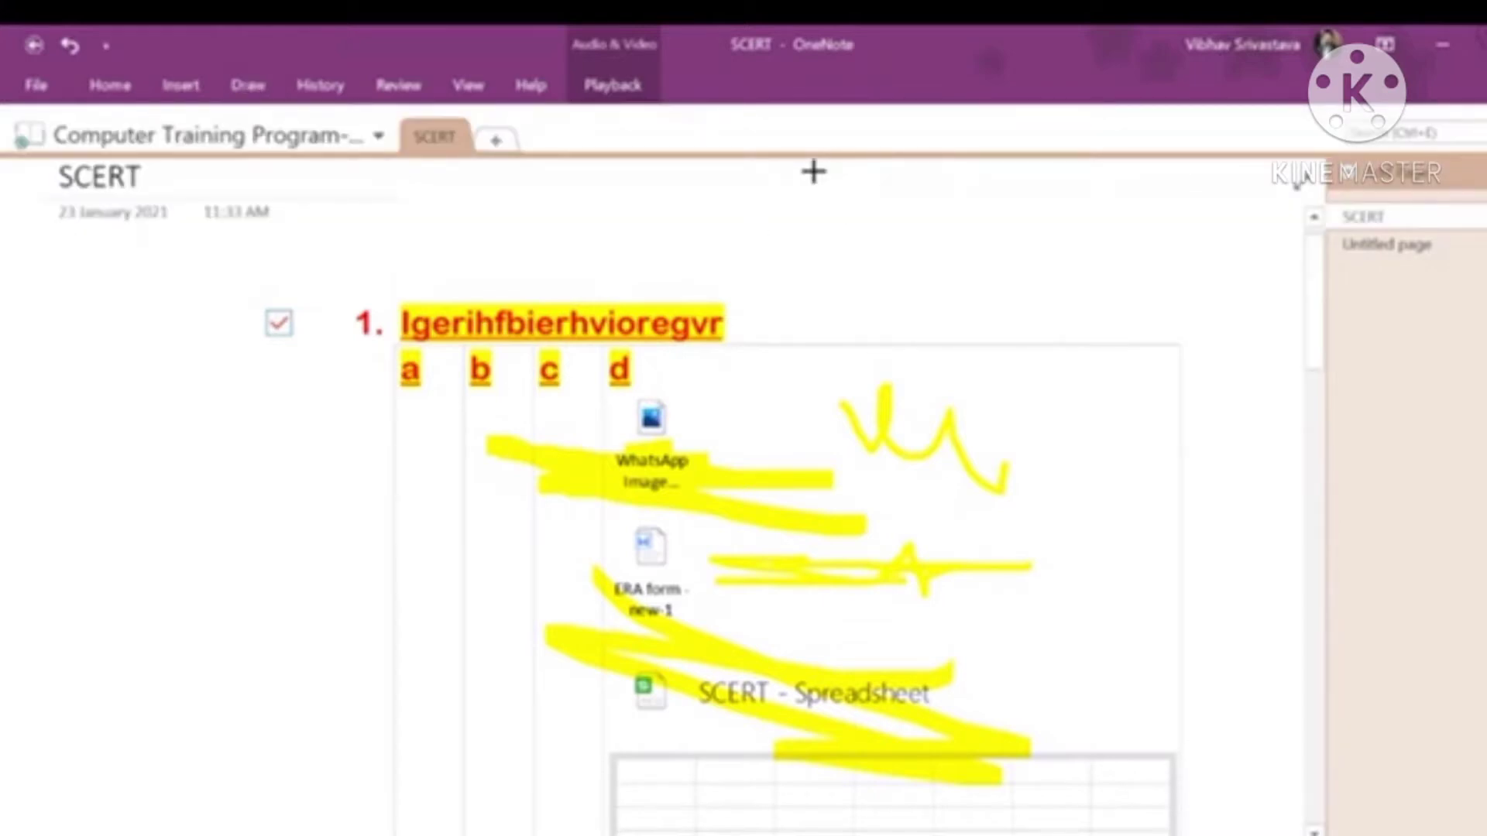
{"action": "left_click_drag", "start_coordinate": [650, 213], "coordinate": [716, 300]}
{"action": "left_click_drag", "start_coordinate": [798, 343], "coordinate": [1103, 337]}
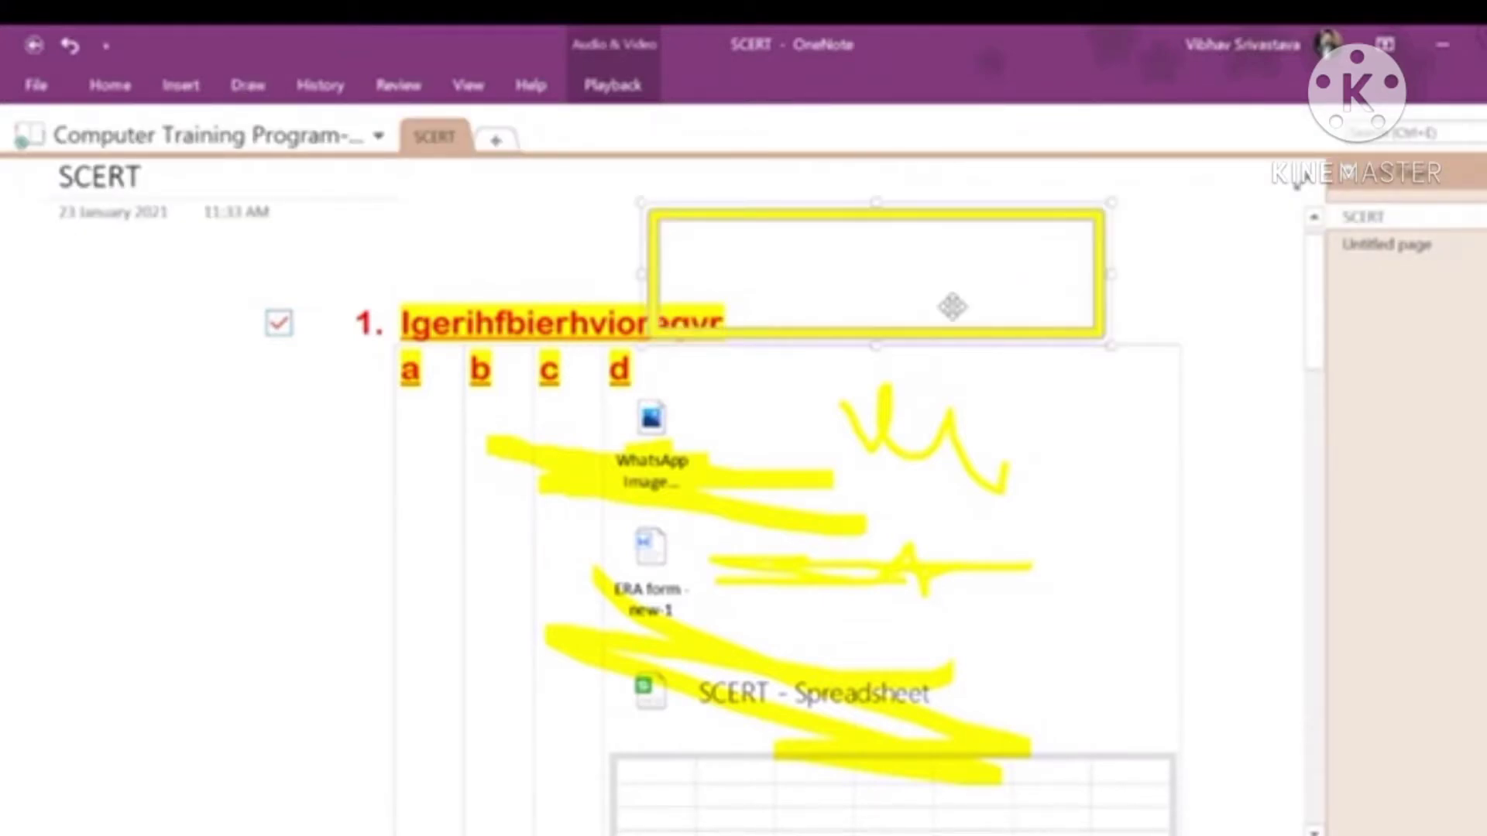
Draw a tall yellow diamond in the empty page area beside the table's first column.
{"action": "left_click", "coordinate": [267, 92]}
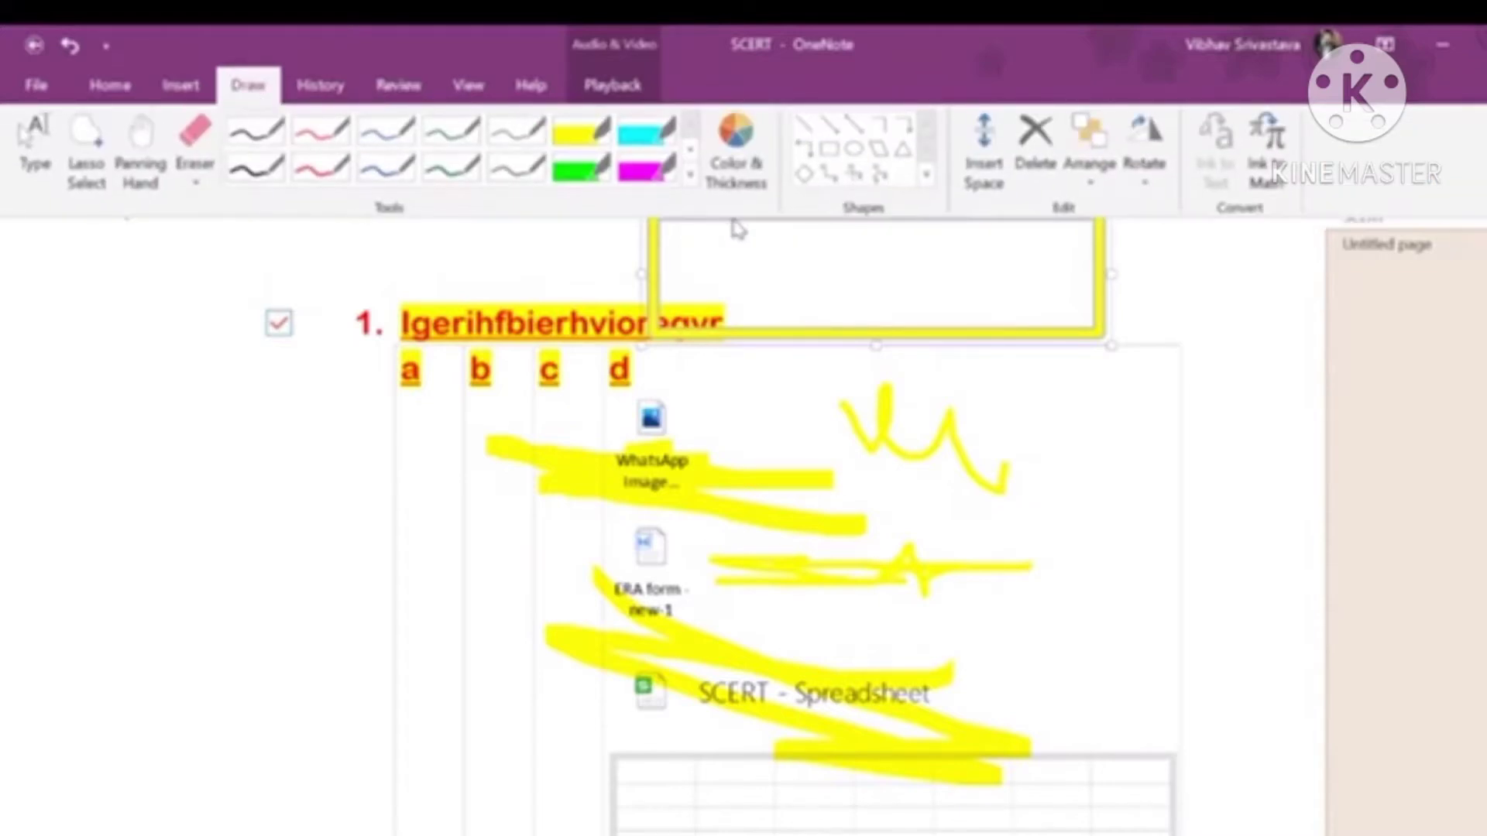
{"action": "left_click", "coordinate": [803, 169]}
{"action": "left_click_drag", "start_coordinate": [177, 321], "coordinate": [20, 560]}
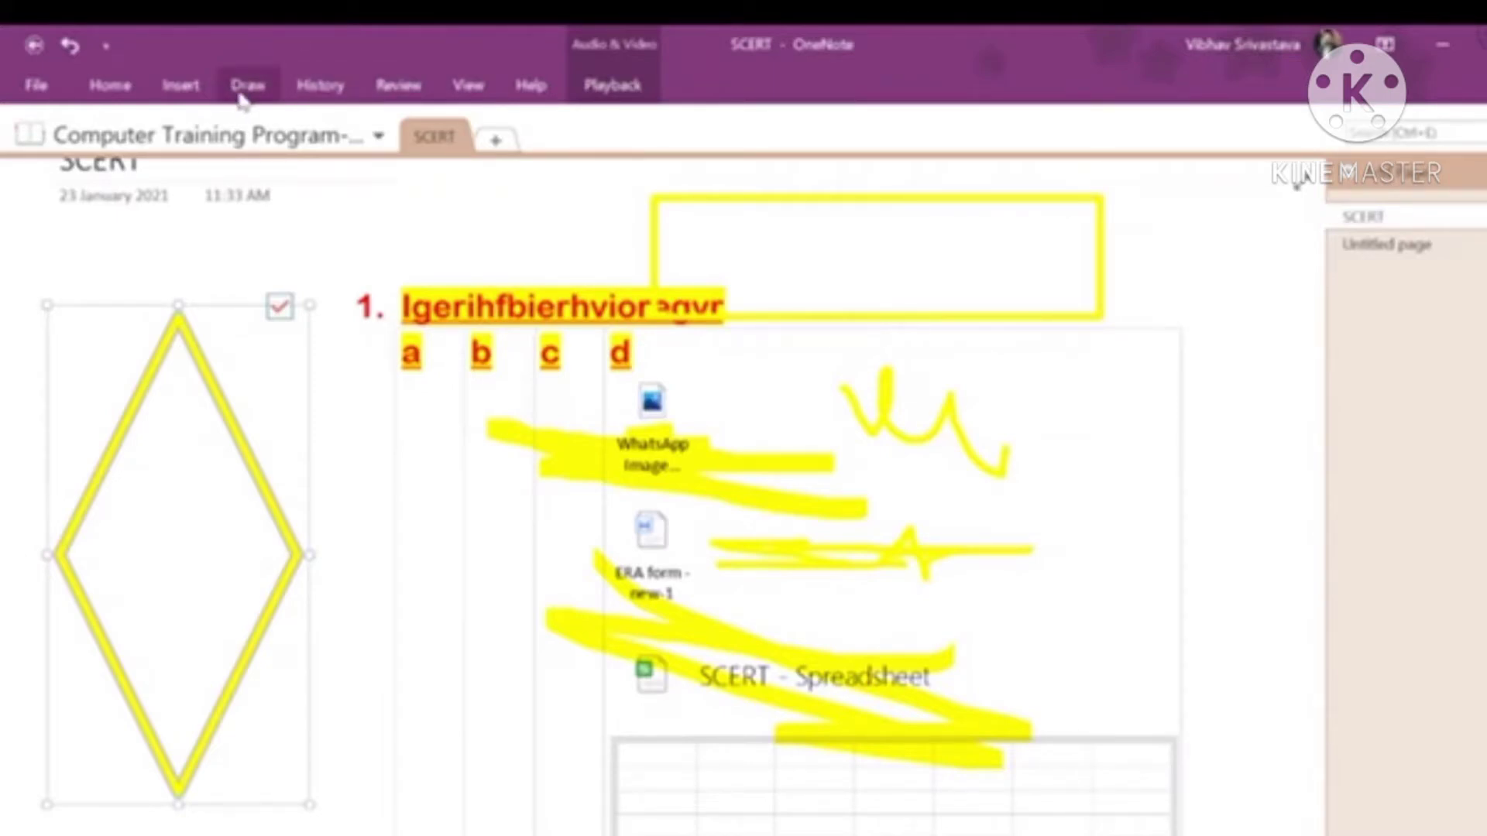
{"action": "left_click", "coordinate": [242, 92]}
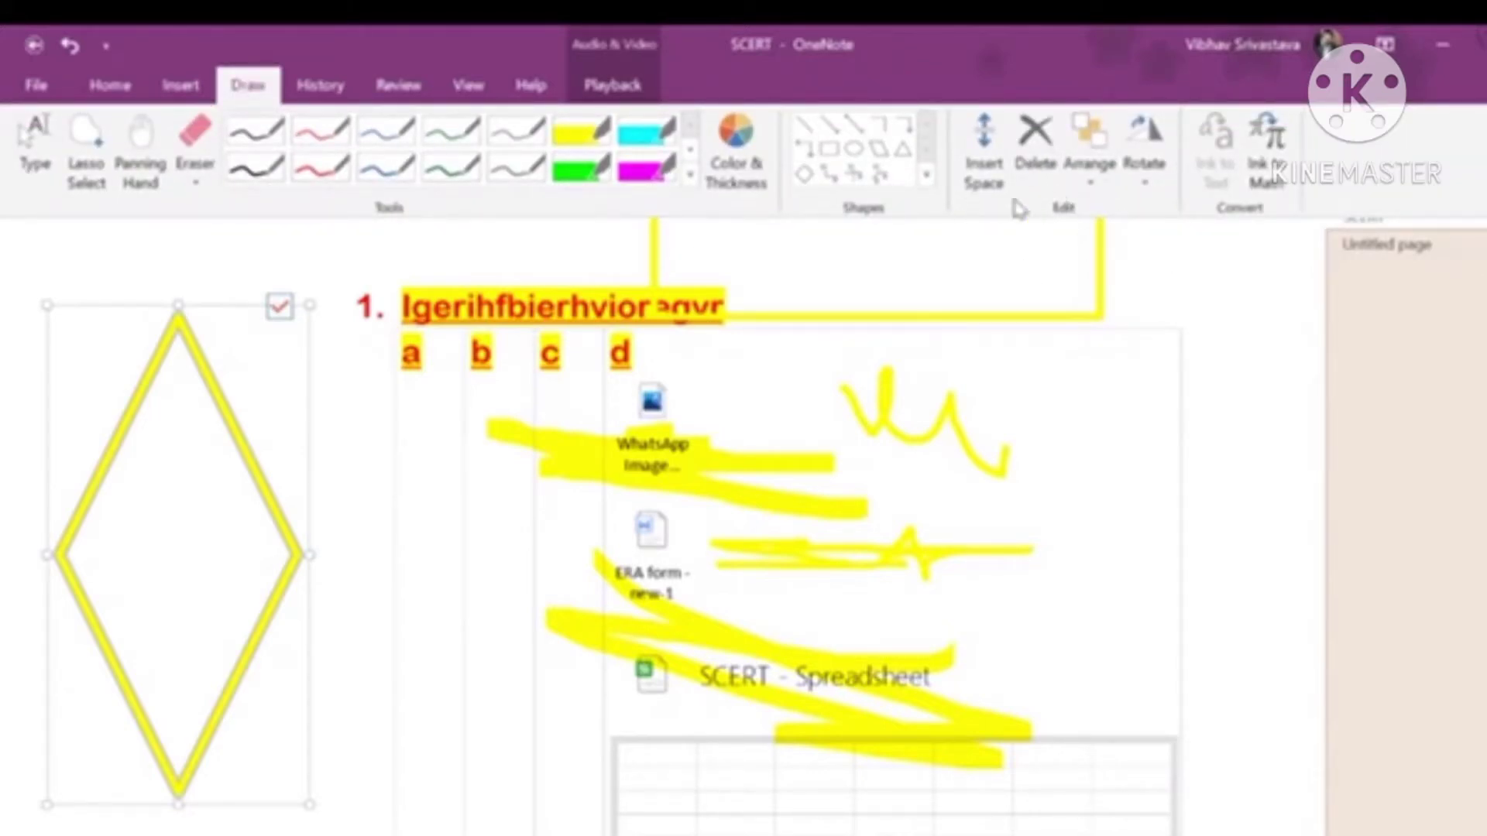
{"action": "left_click", "coordinate": [1273, 178]}
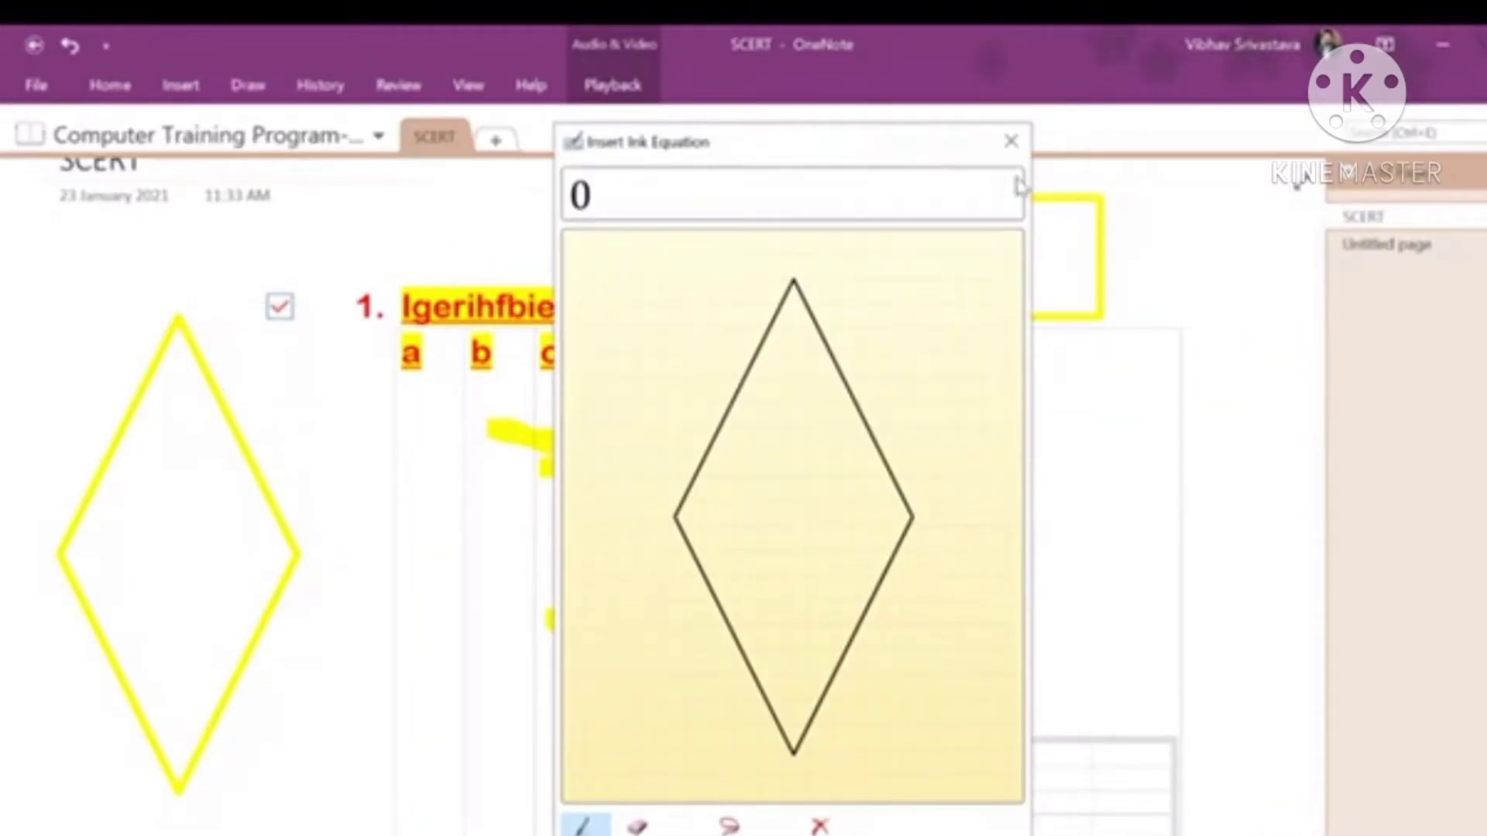
{"action": "left_click", "coordinate": [1010, 142]}
{"action": "left_click", "coordinate": [202, 91]}
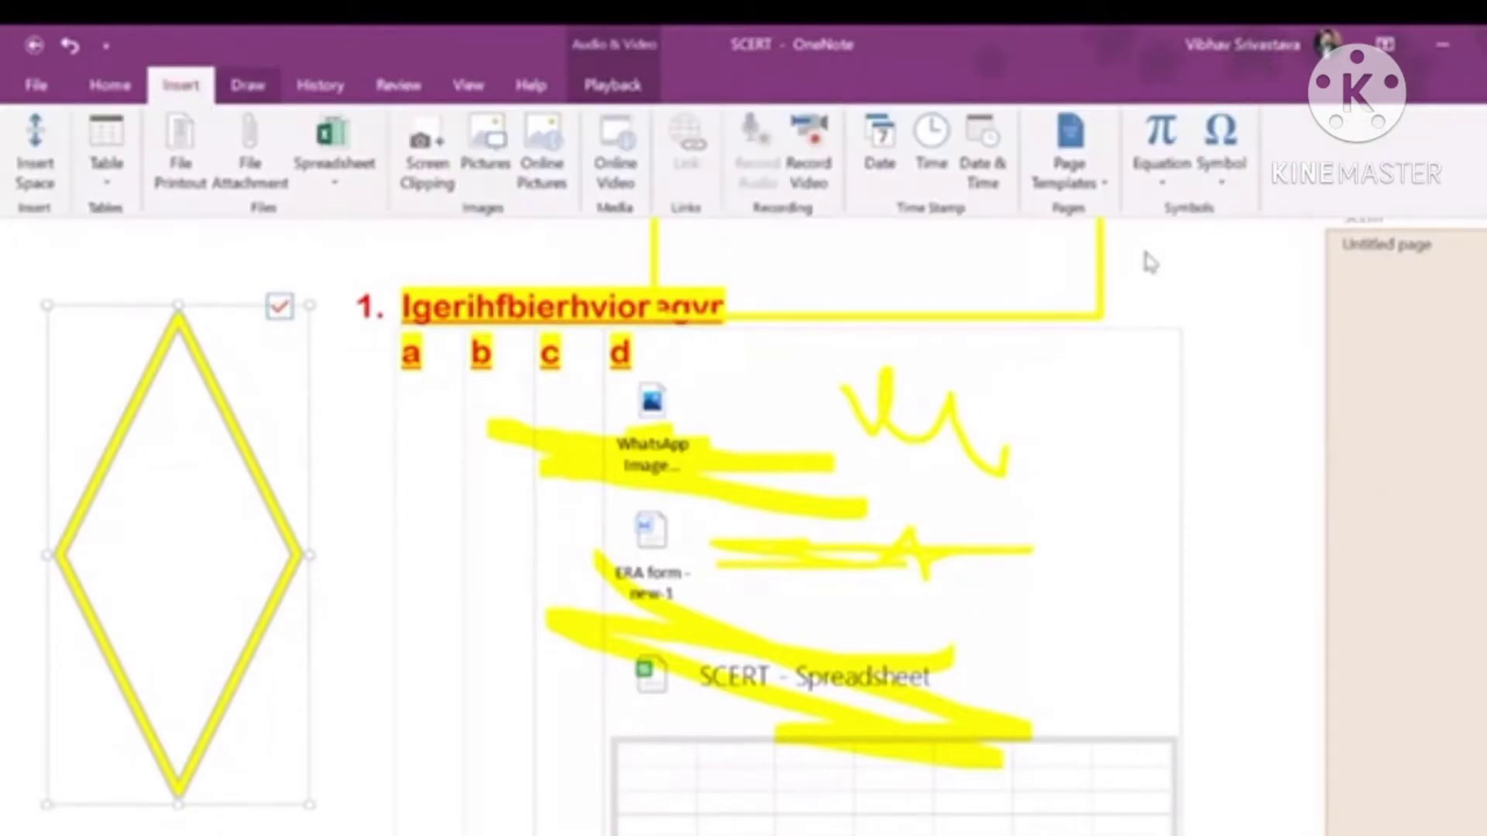
Try handwriting a, + and 1 beside the diamond as an ink equation, and discard the equation without inserting it.
{"action": "left_click", "coordinate": [264, 94]}
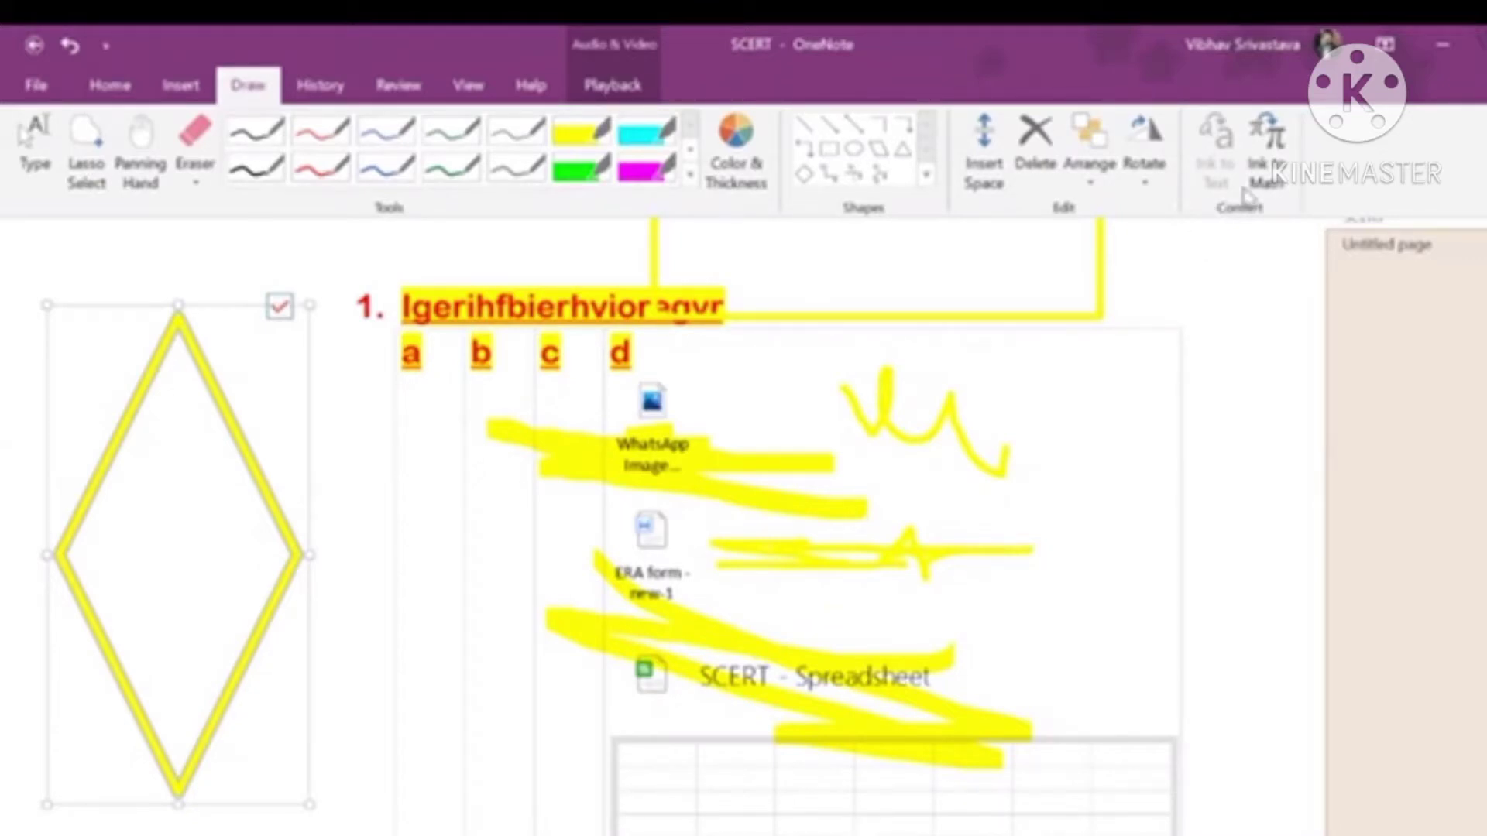
{"action": "left_click", "coordinate": [1274, 198]}
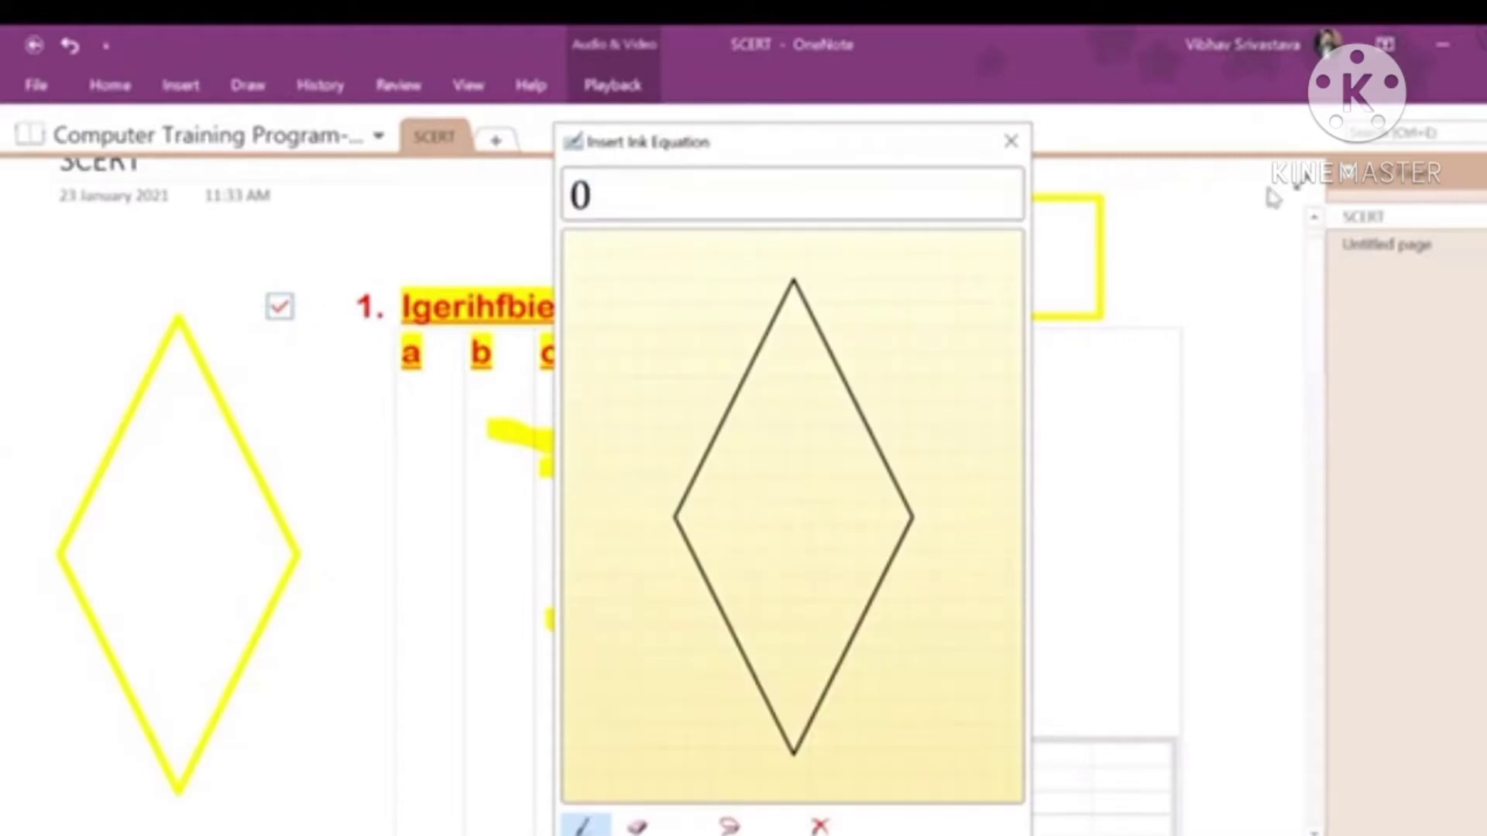
{"action": "left_click_drag", "start_coordinate": [662, 400], "coordinate": [665, 484]}
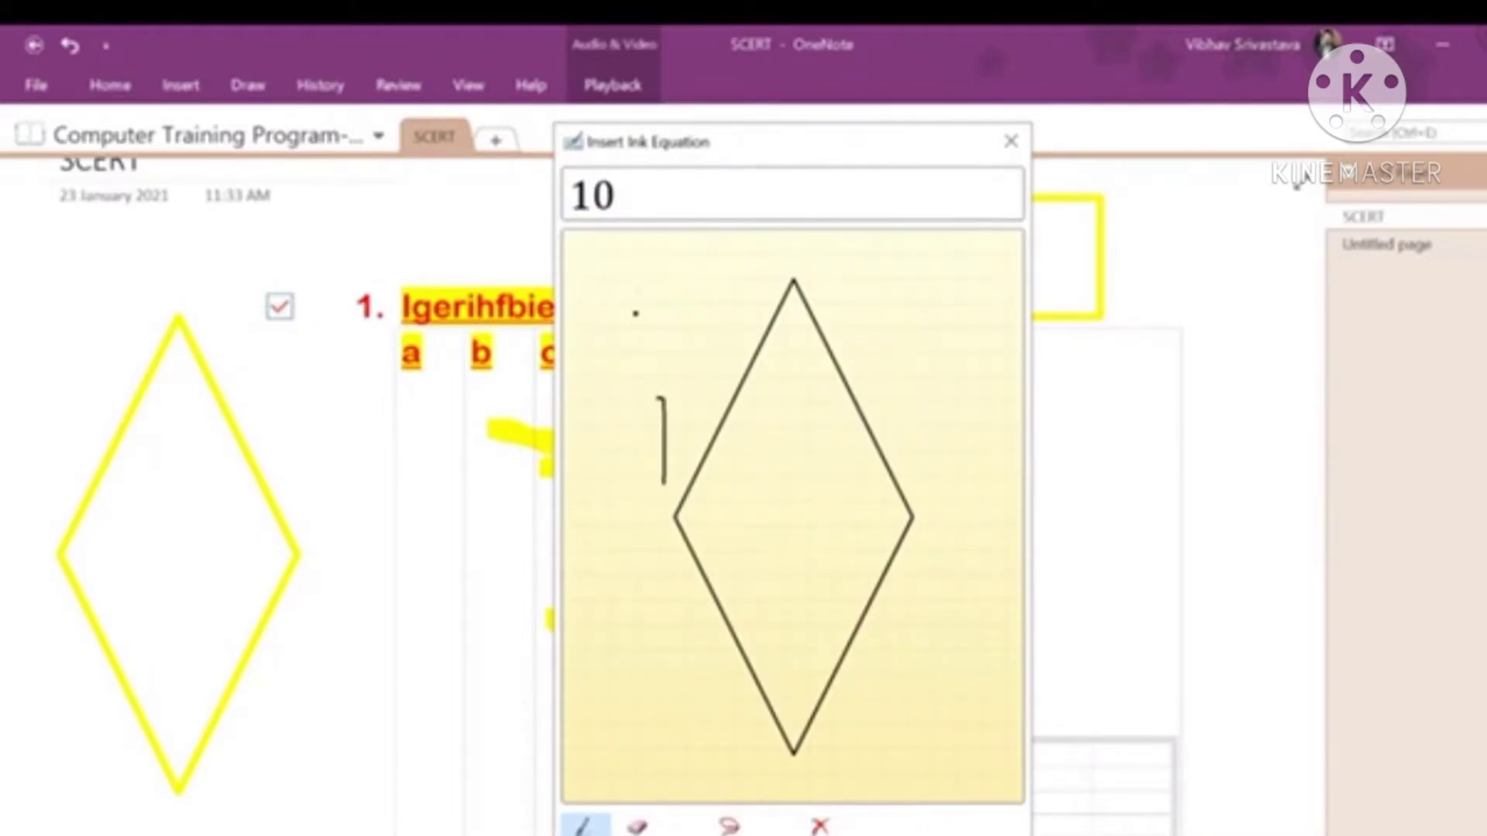
{"action": "left_click_drag", "start_coordinate": [640, 291], "coordinate": [647, 334]}
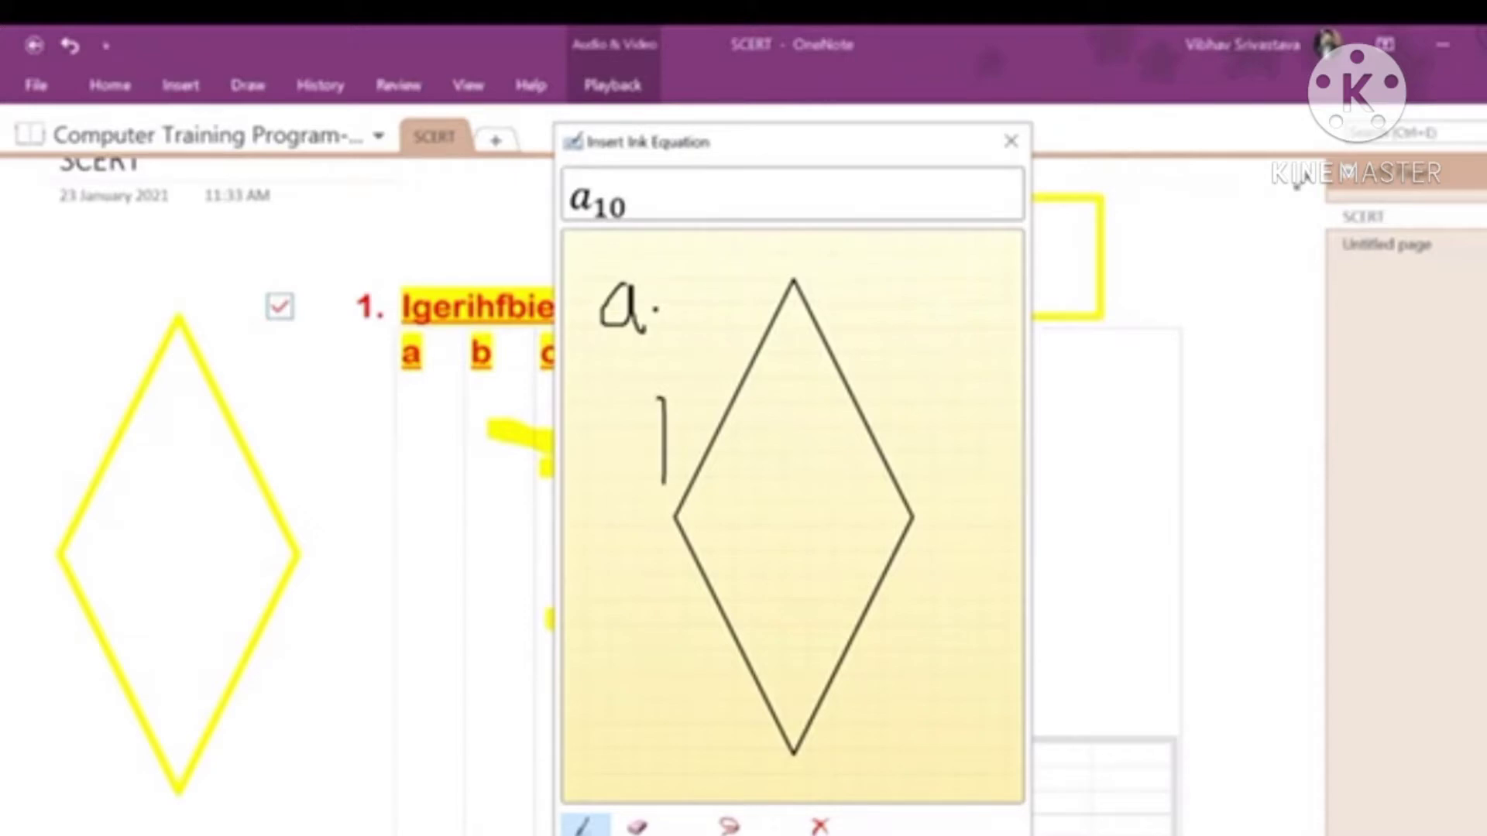
{"action": "mouse_move", "coordinate": [650, 309]}
{"action": "left_mouse_down"}
{"action": "mouse_move", "coordinate": [673, 308]}
{"action": "mouse_move", "coordinate": [673, 336]}
{"action": "left_mouse_up"}
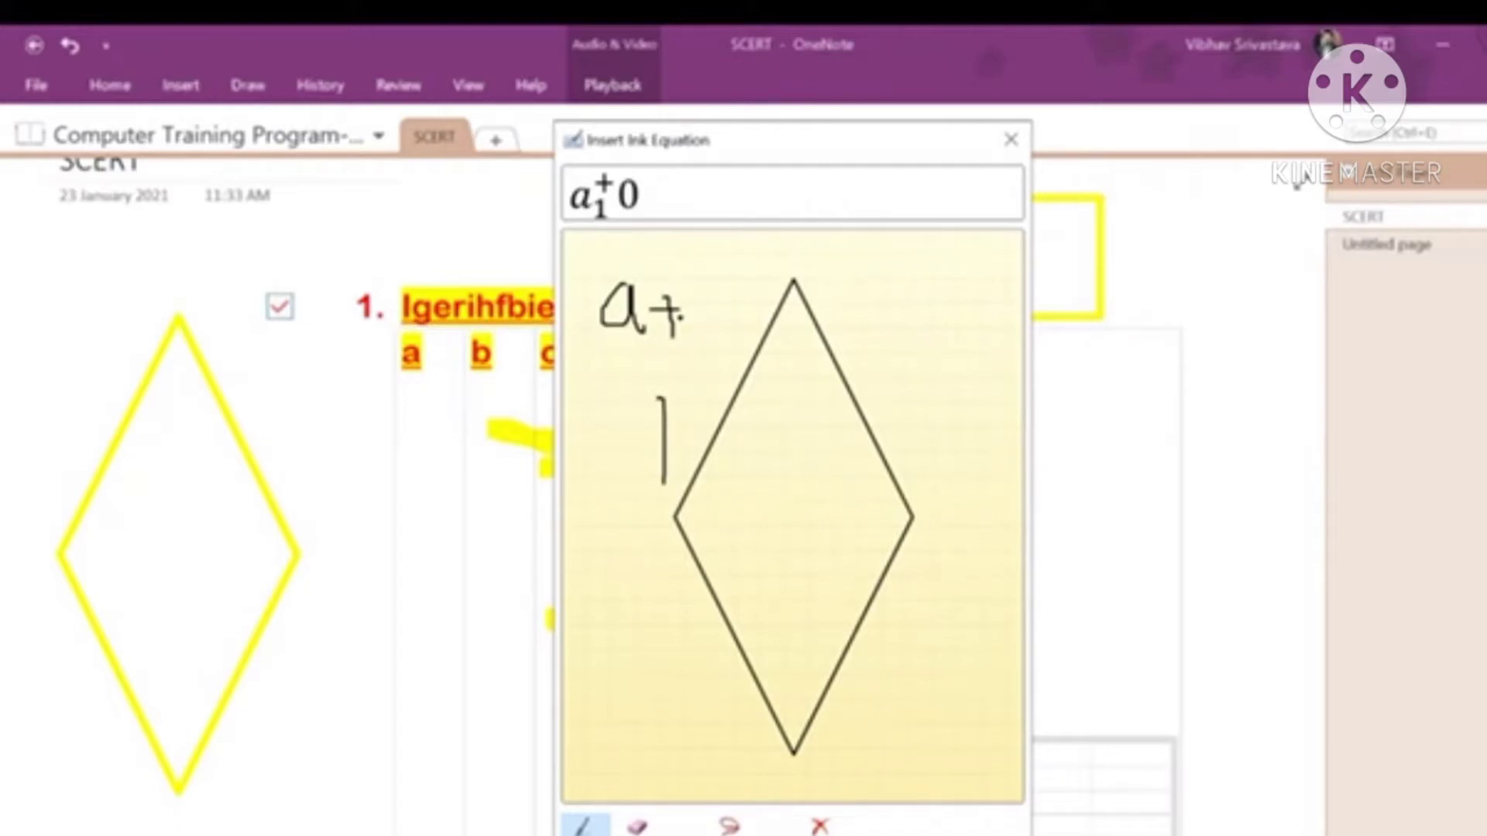
{"action": "left_click", "coordinate": [1011, 139]}
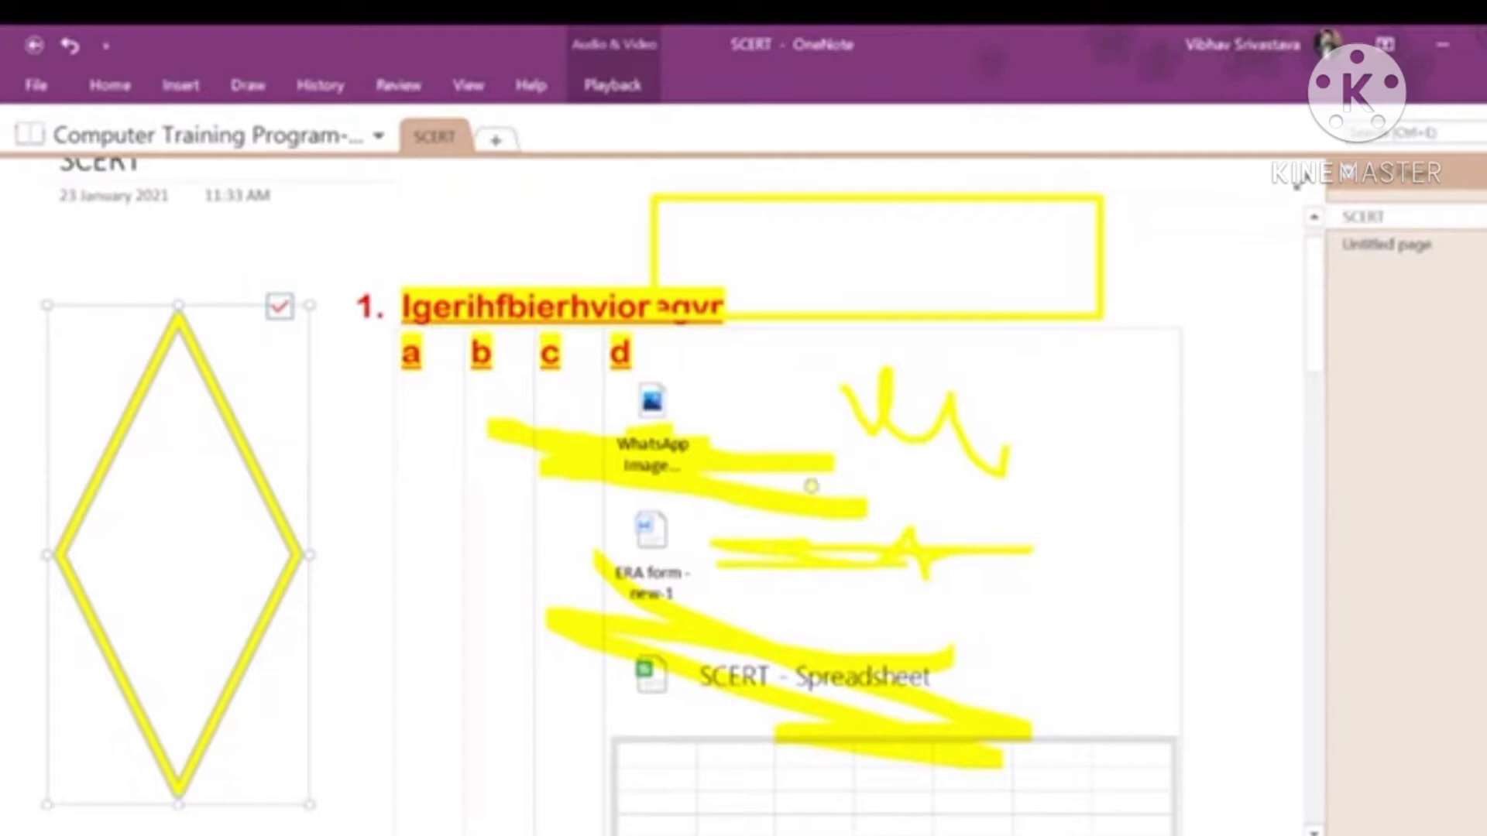
Delete the yellow diamond and draw a near-vertical yellow pen stroke down through the first list line and column c.
{"action": "left_click", "coordinate": [256, 87]}
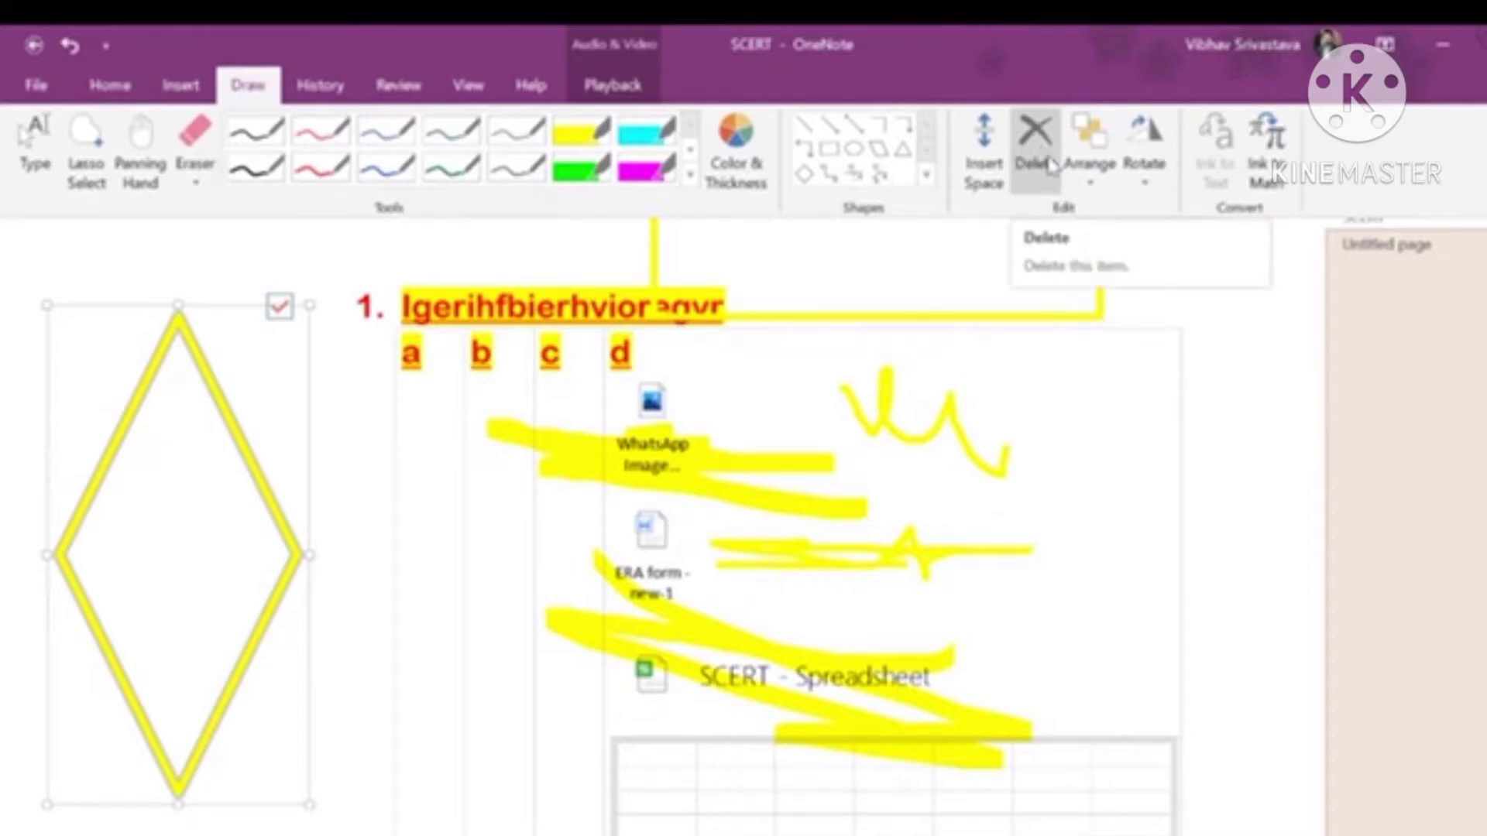
{"action": "key", "text": "Escape"}
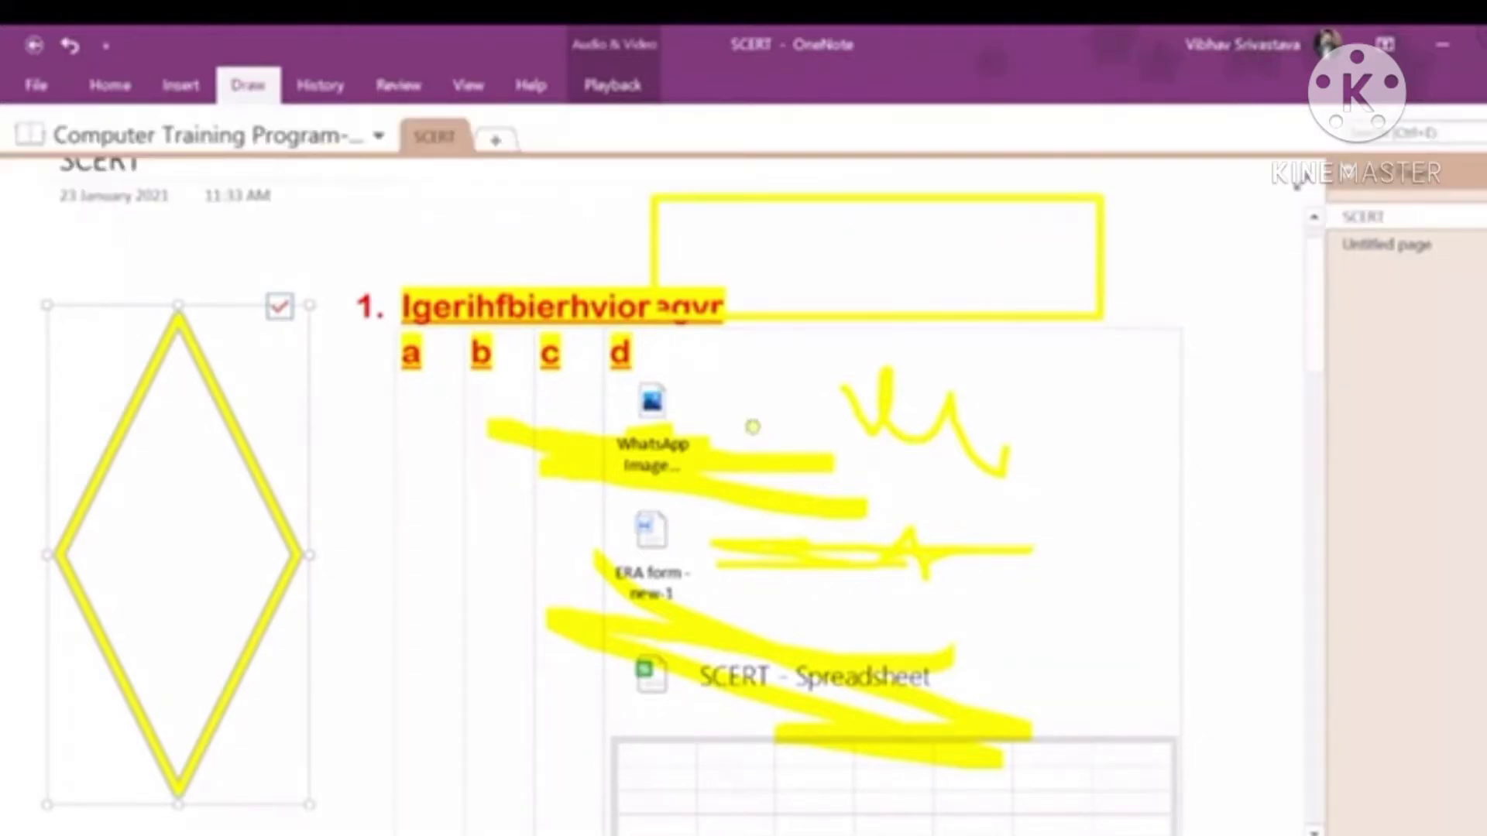
{"action": "left_click", "coordinate": [248, 85]}
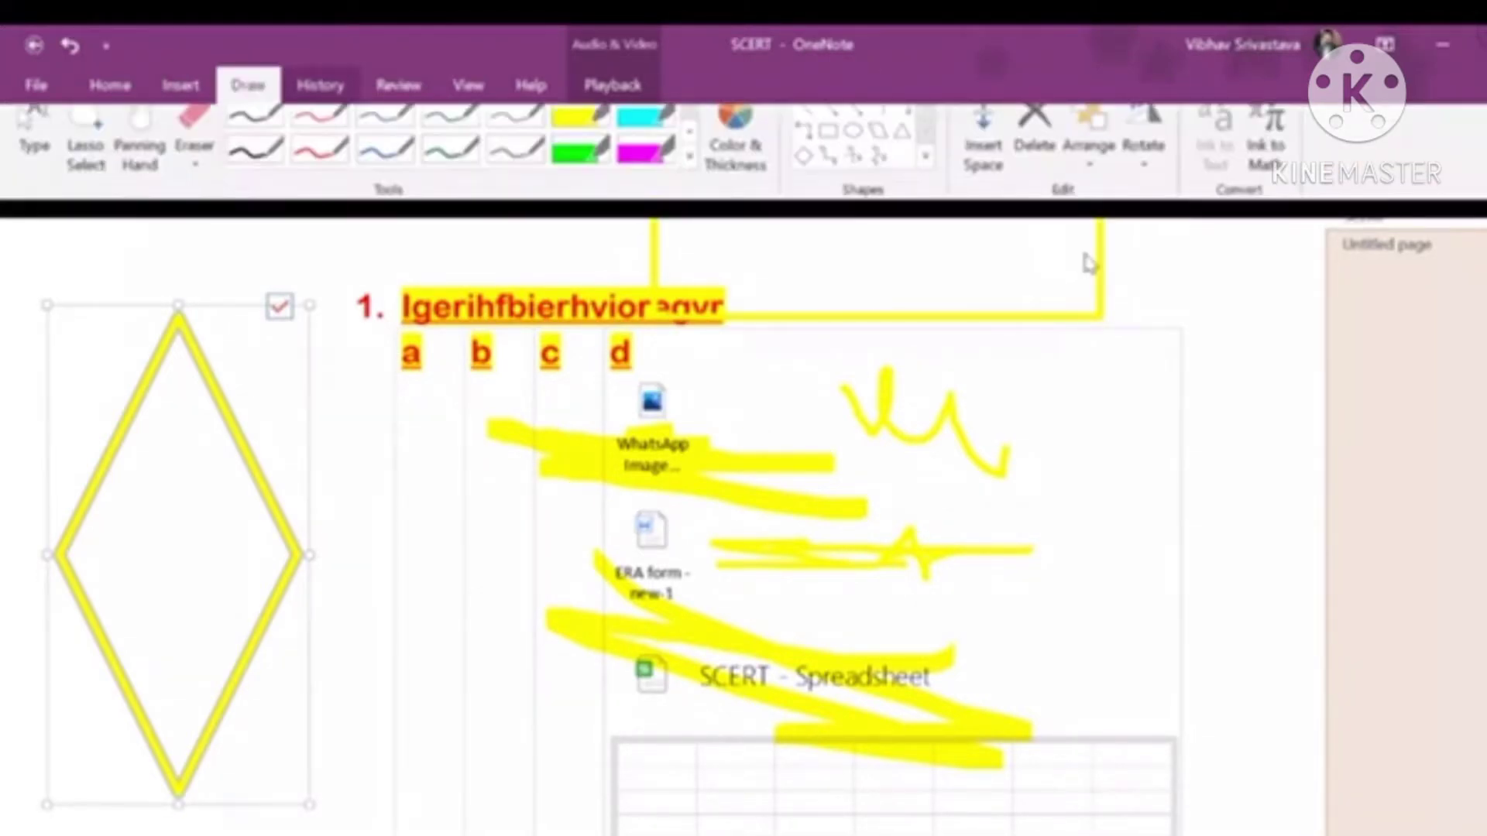
{"action": "left_click", "coordinate": [1036, 149]}
{"action": "left_click_drag", "start_coordinate": [544, 223], "coordinate": [581, 489]}
{"action": "left_click", "coordinate": [248, 87]}
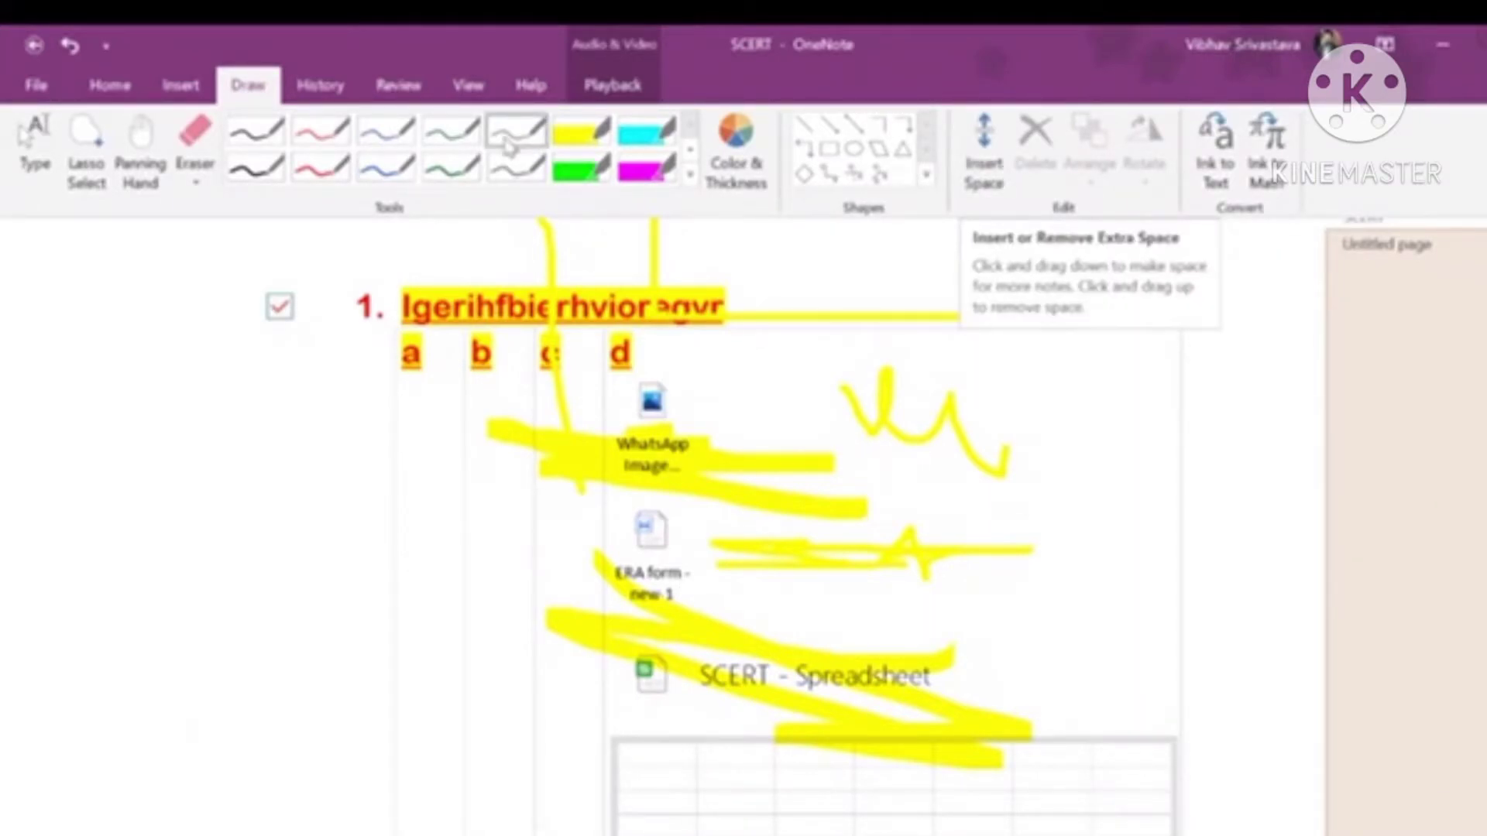
Mark the SCERT page as unread and switch it back to read.
{"action": "left_click", "coordinate": [314, 90]}
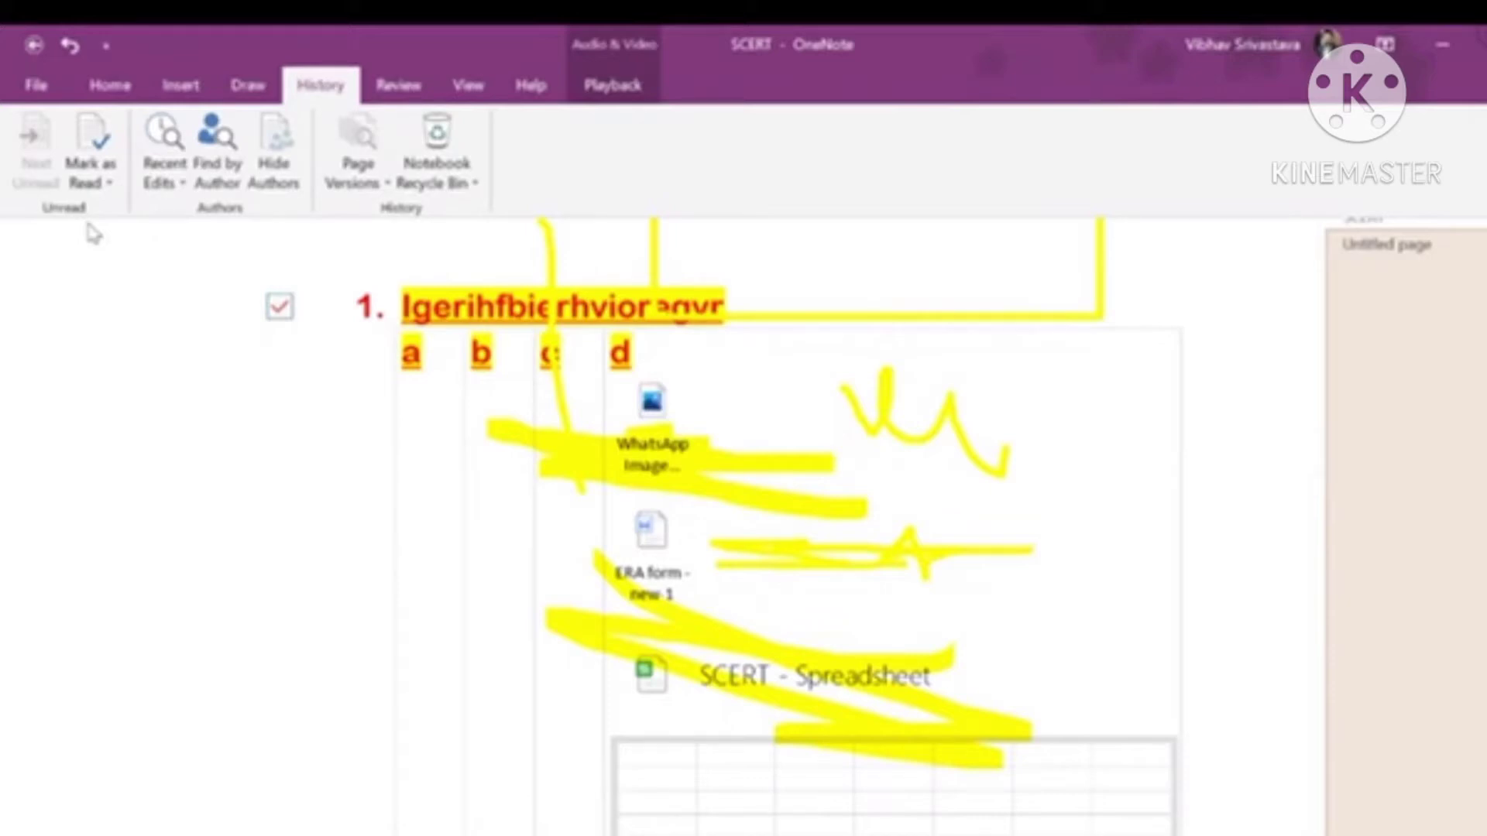
{"action": "scroll", "coordinate": [573, 463], "scroll_direction": "up", "scroll_amount": 2}
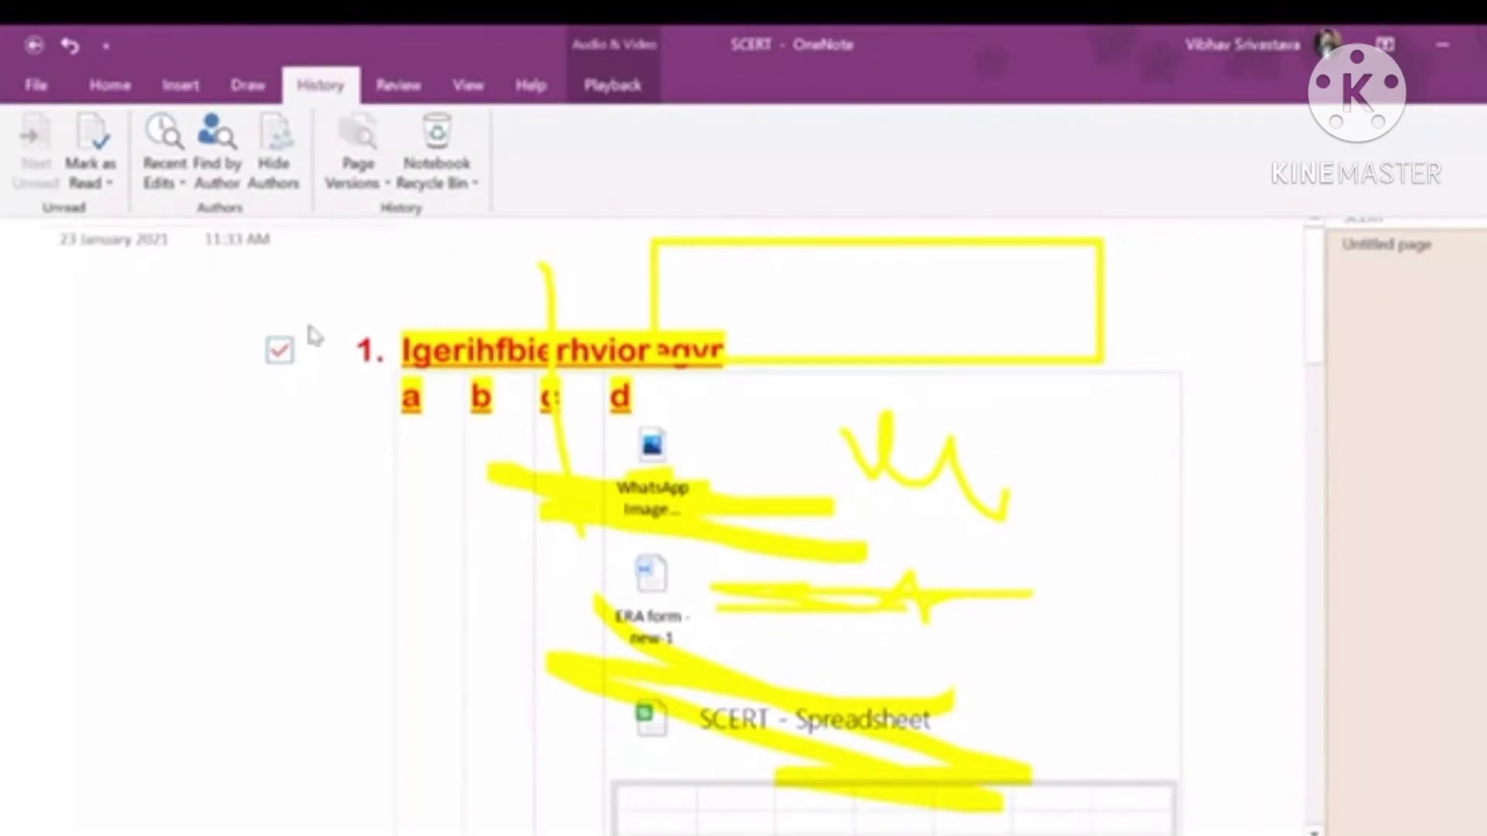
{"action": "left_click", "coordinate": [110, 186]}
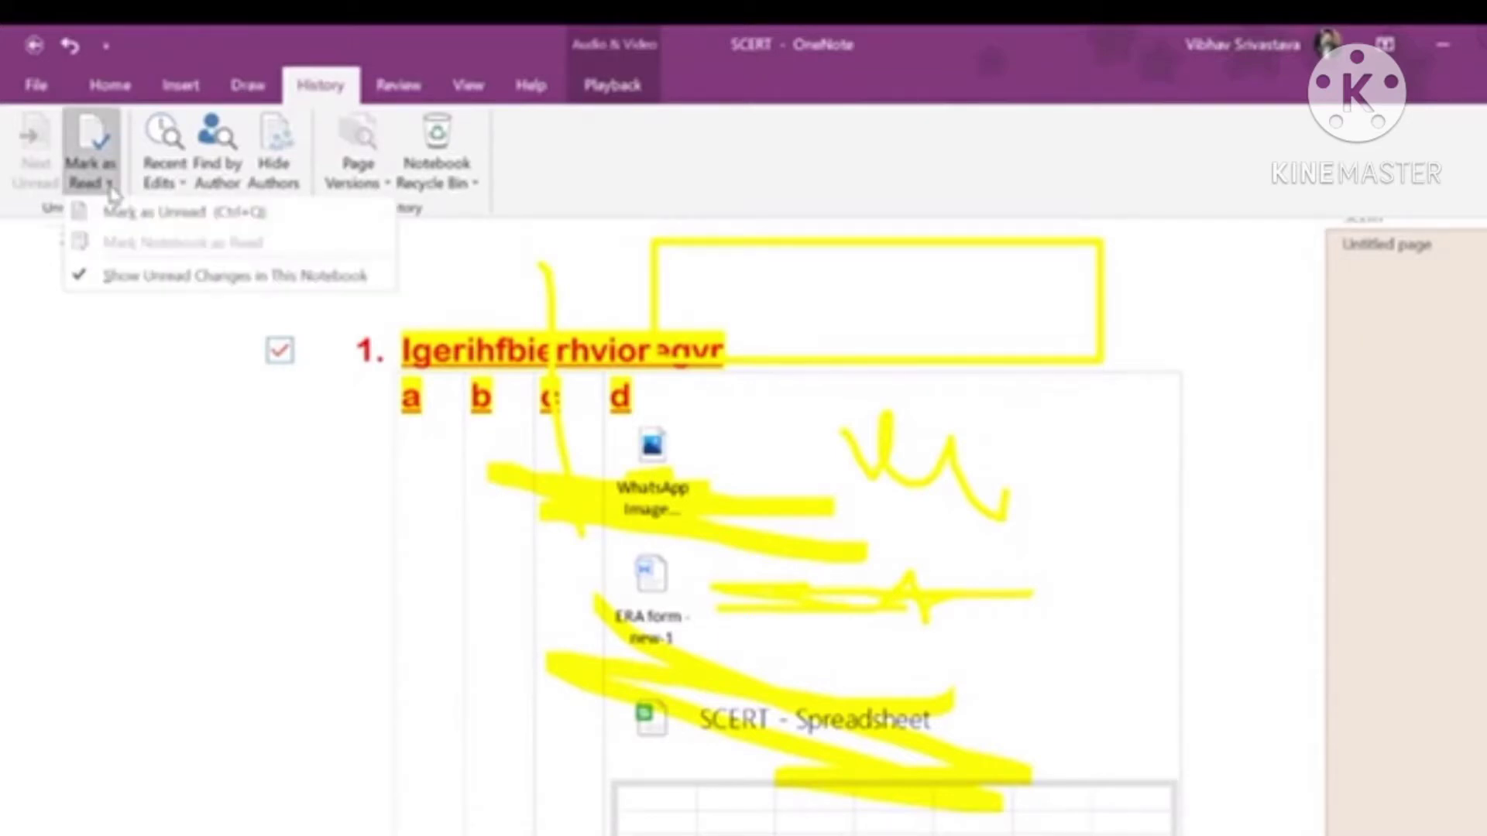
{"action": "left_click", "coordinate": [138, 215]}
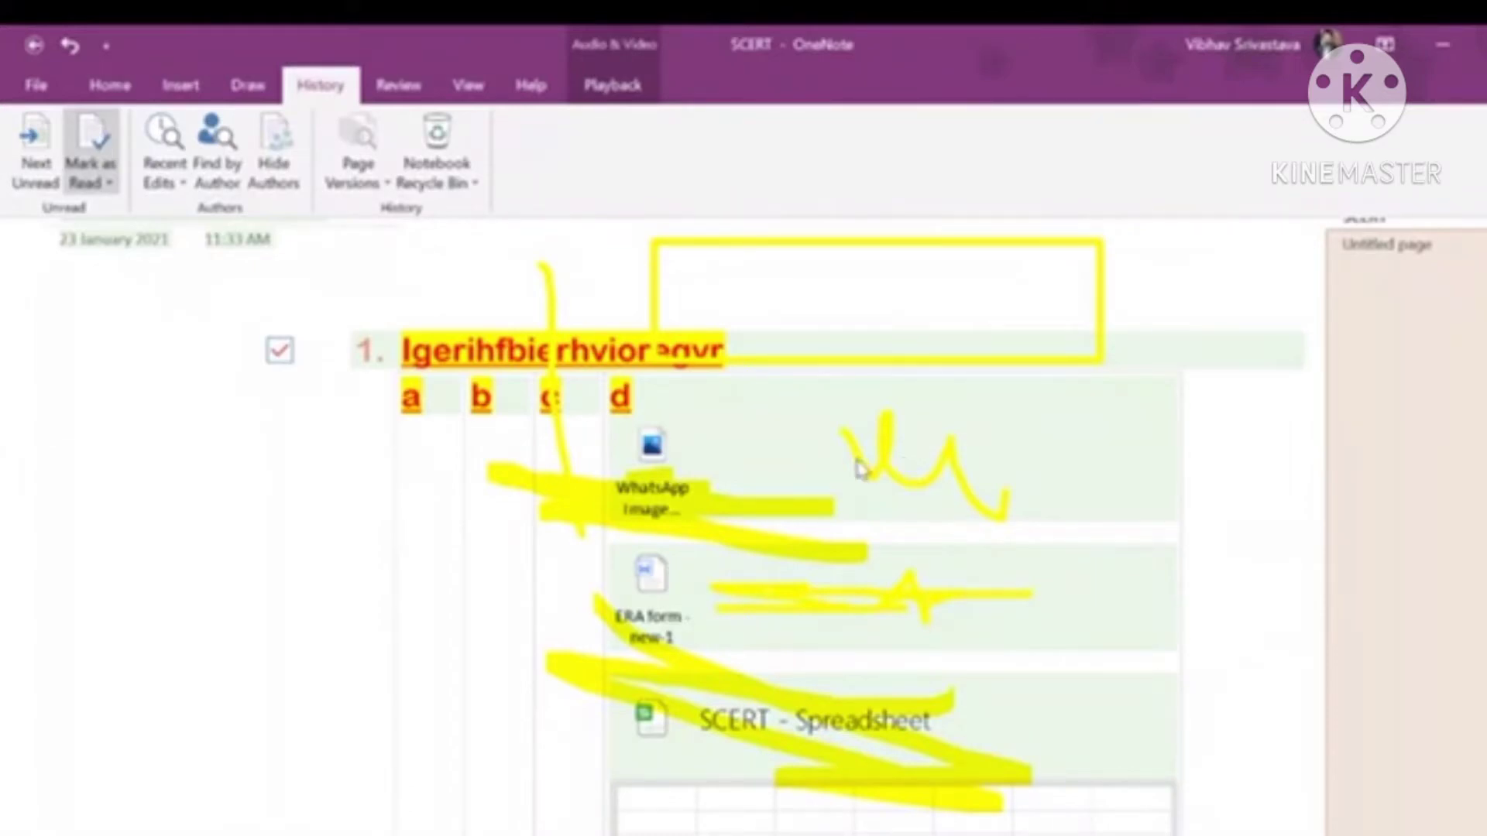
{"action": "left_click", "coordinate": [112, 185]}
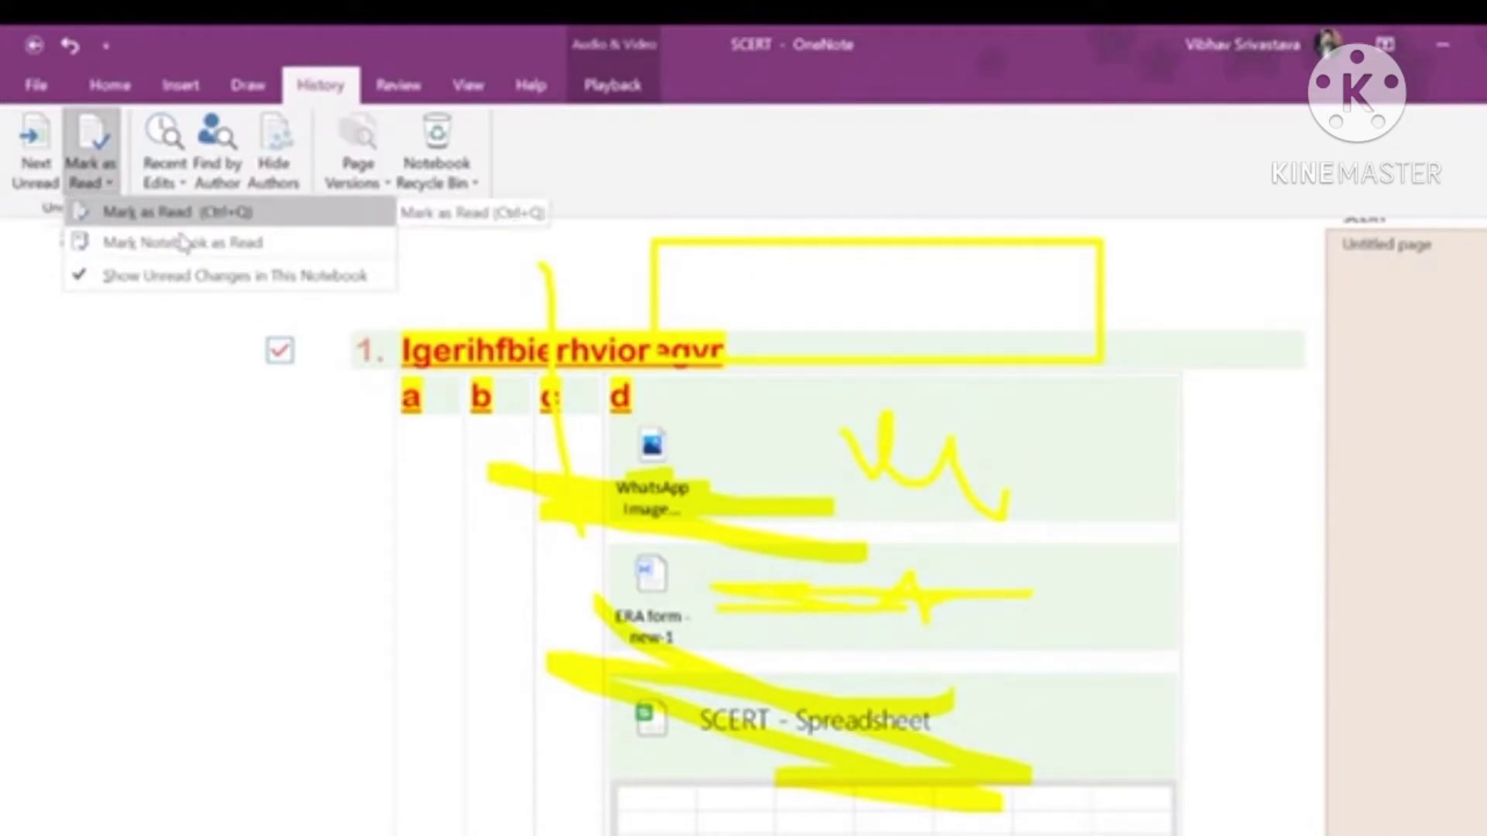
{"action": "left_click", "coordinate": [199, 220]}
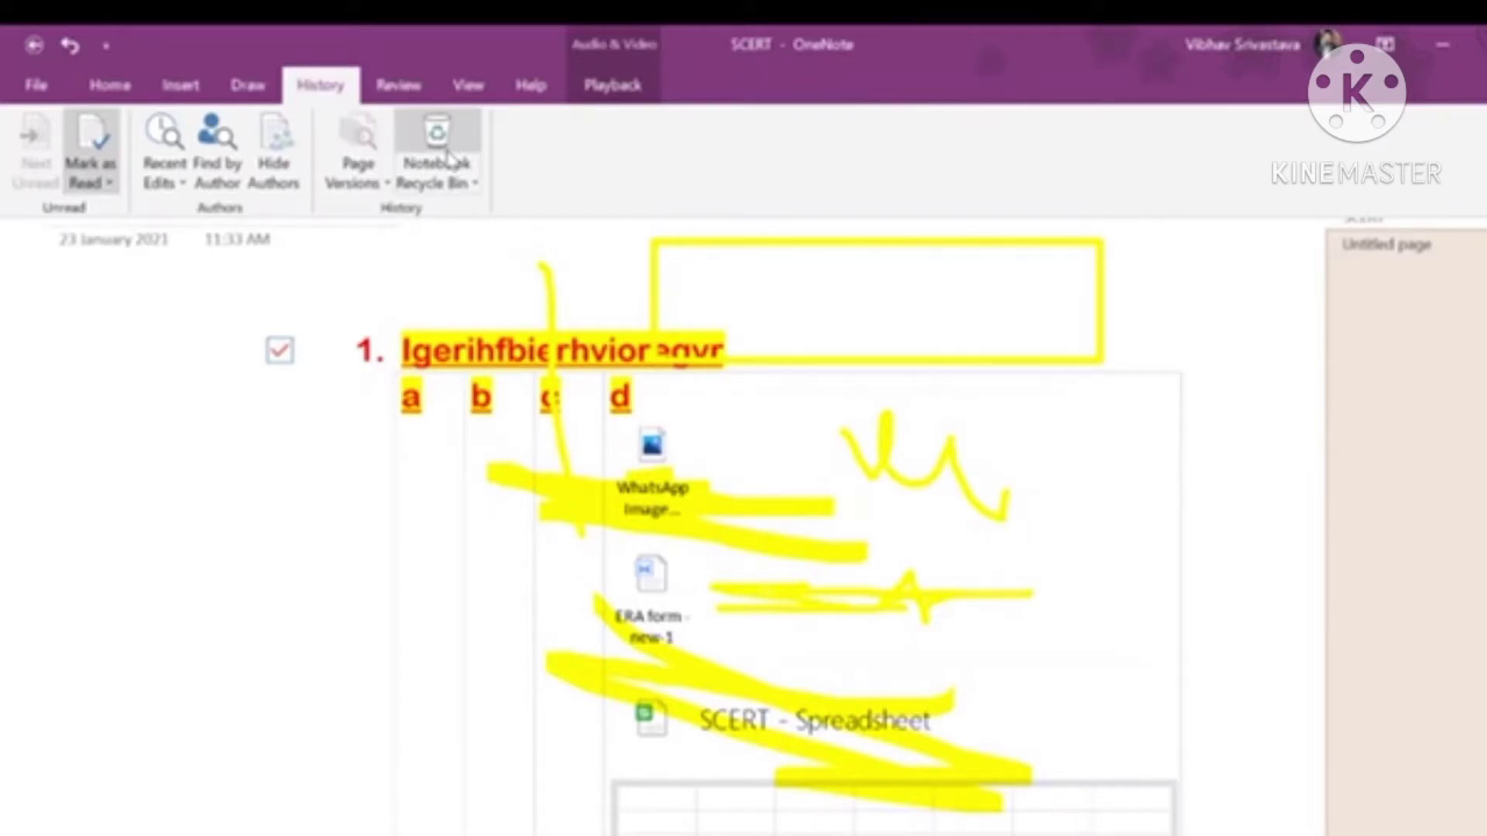
Open the Thesaurus and look up synonyms for the word Statement.
{"action": "left_click", "coordinate": [400, 86]}
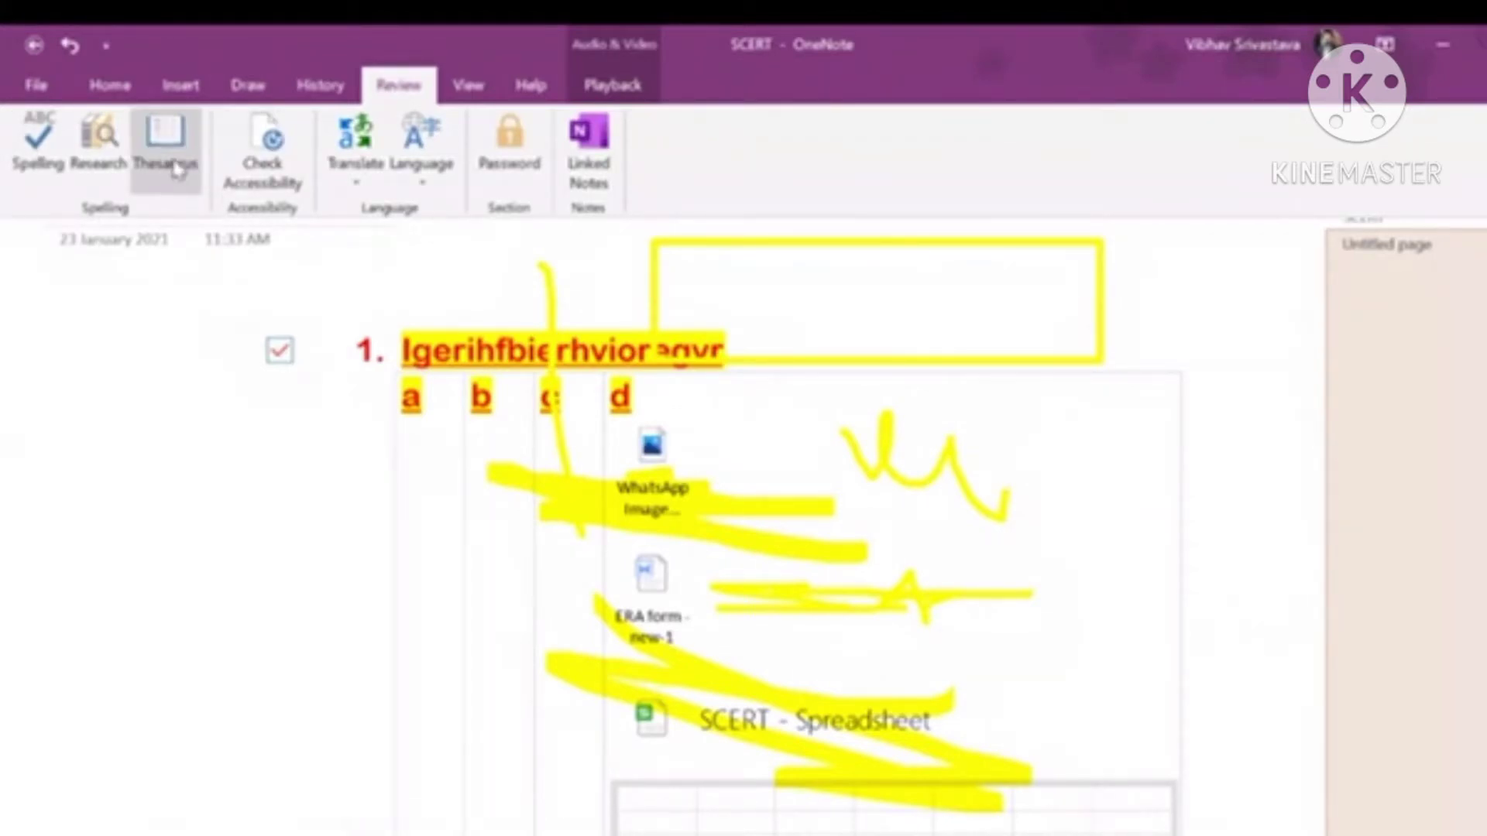
{"action": "key", "text": "ctrl+F1"}
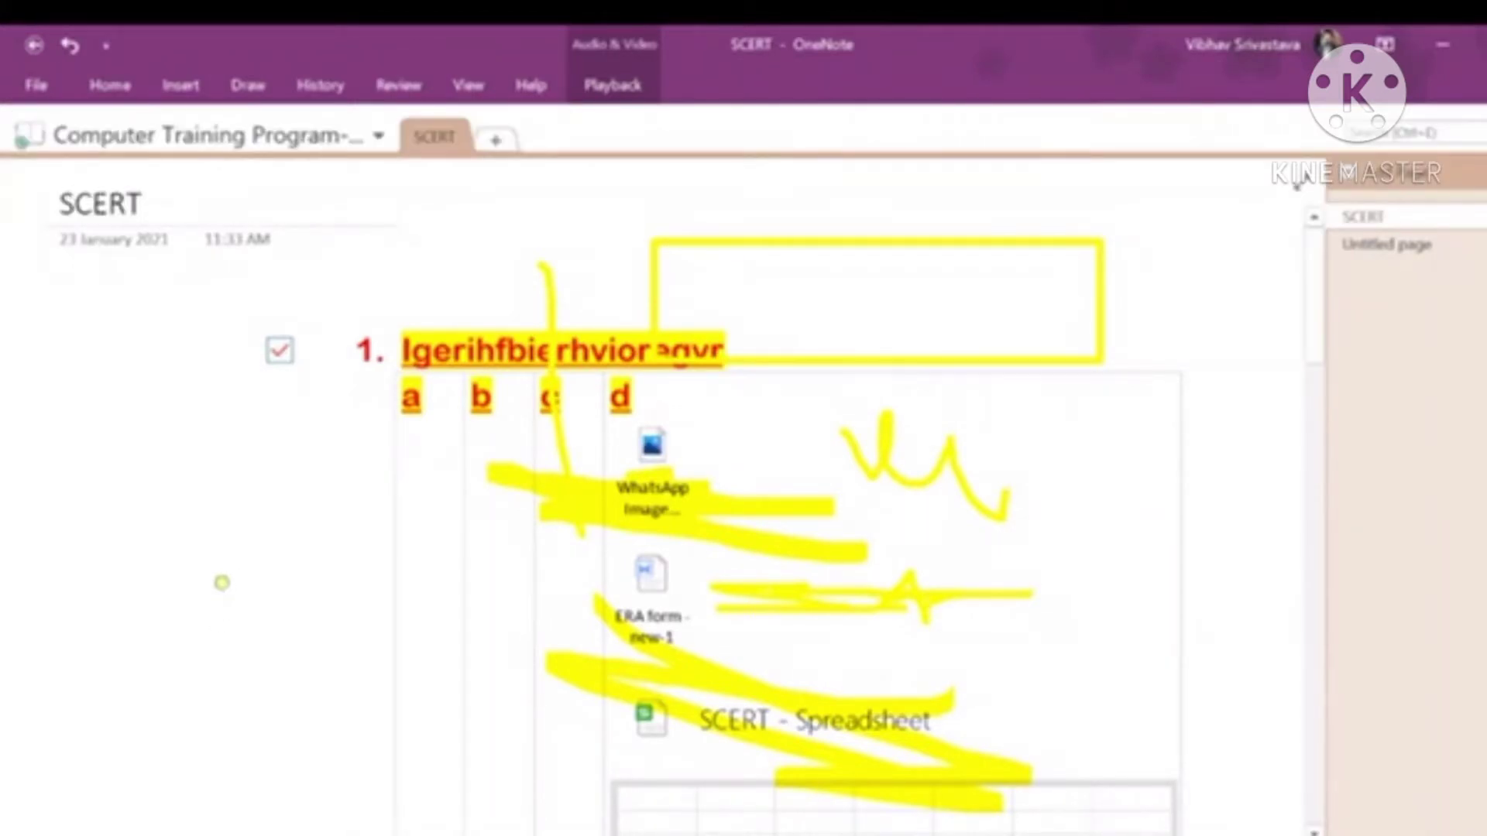
{"action": "left_click", "coordinate": [224, 92]}
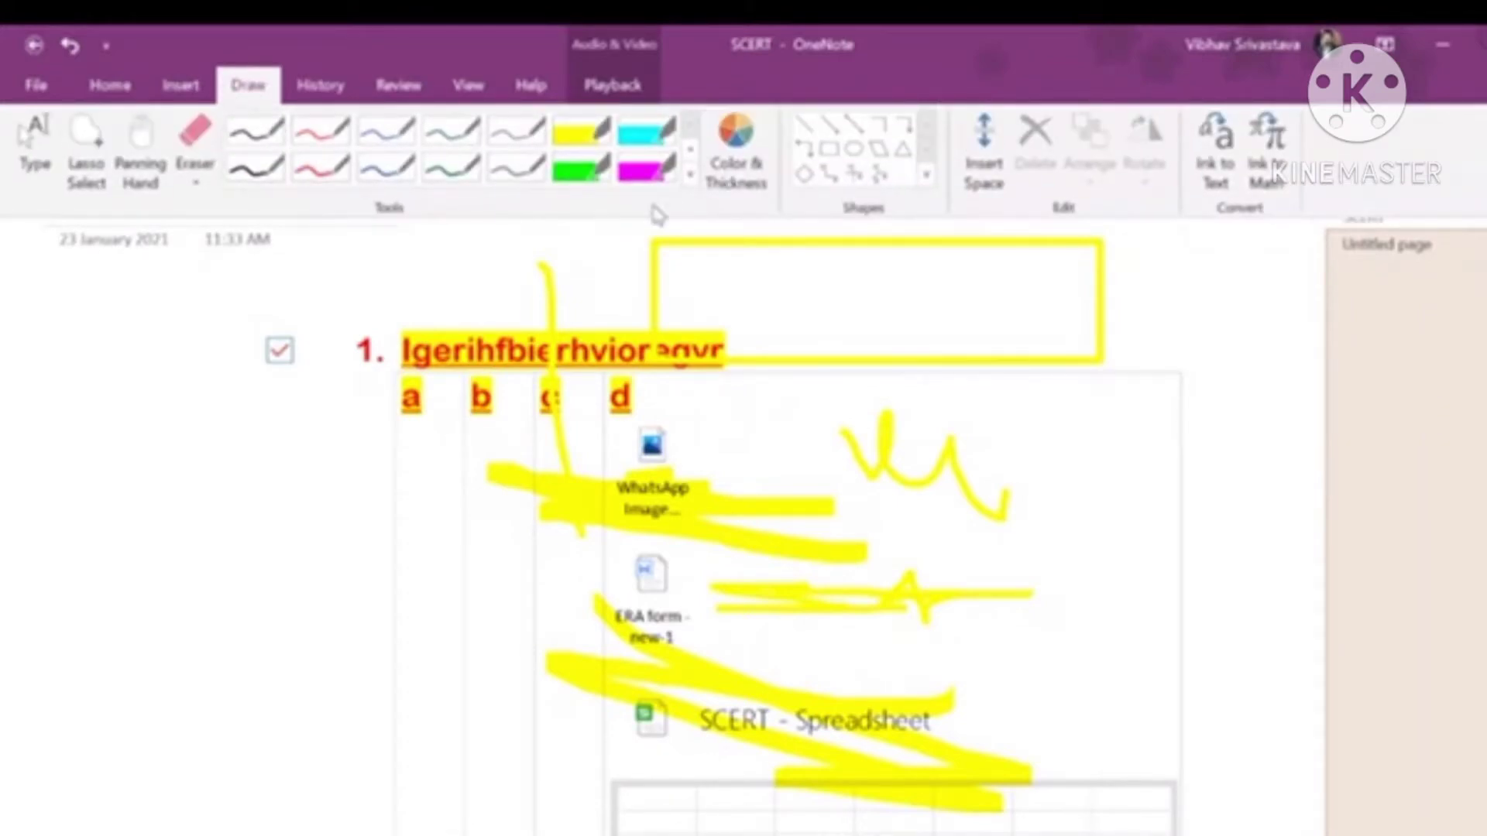
{"action": "left_click", "coordinate": [241, 132]}
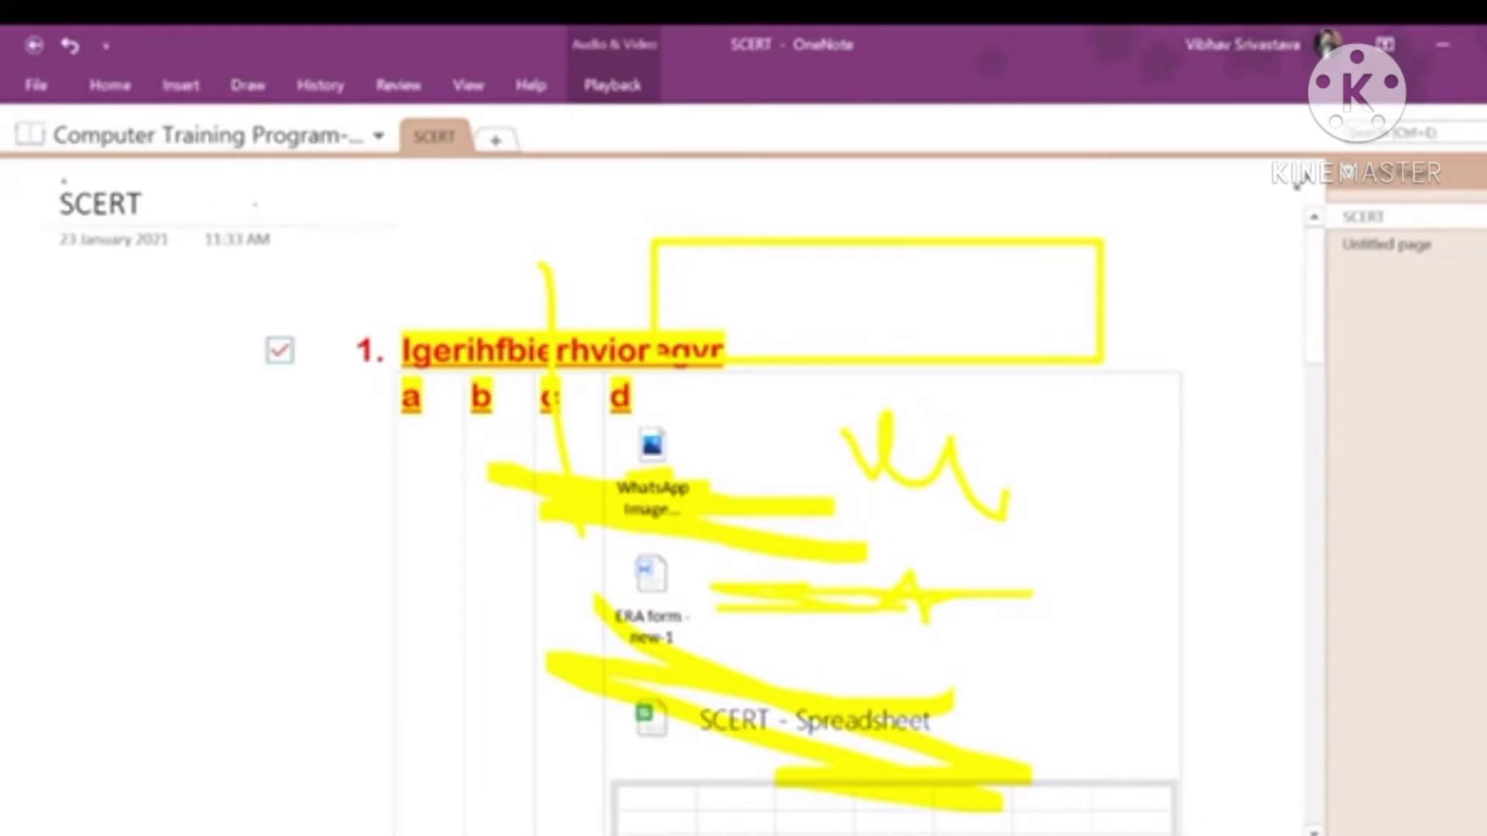
{"action": "left_click", "coordinate": [399, 89]}
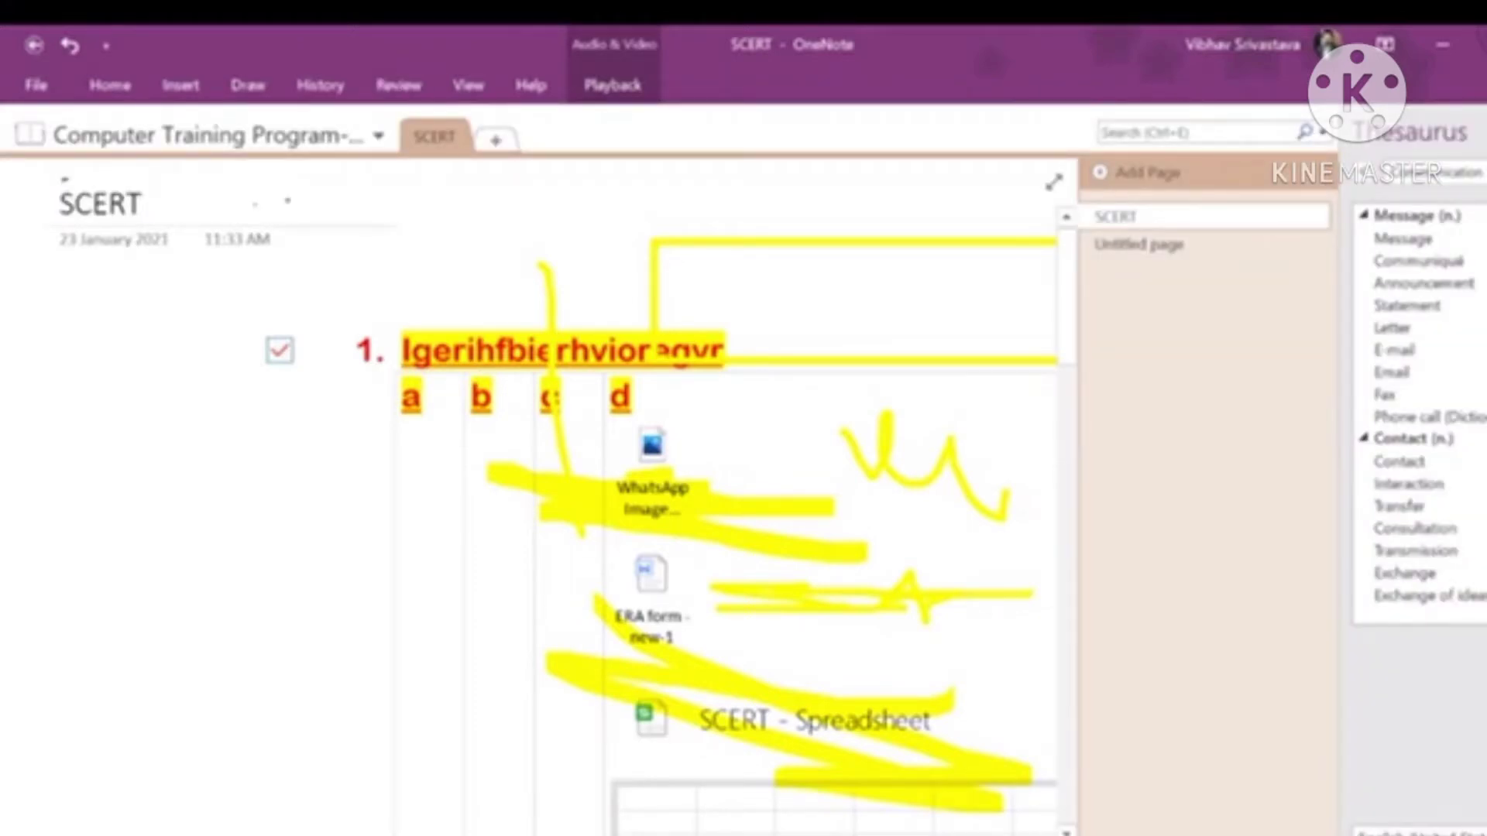
{"action": "left_click", "coordinate": [1455, 310]}
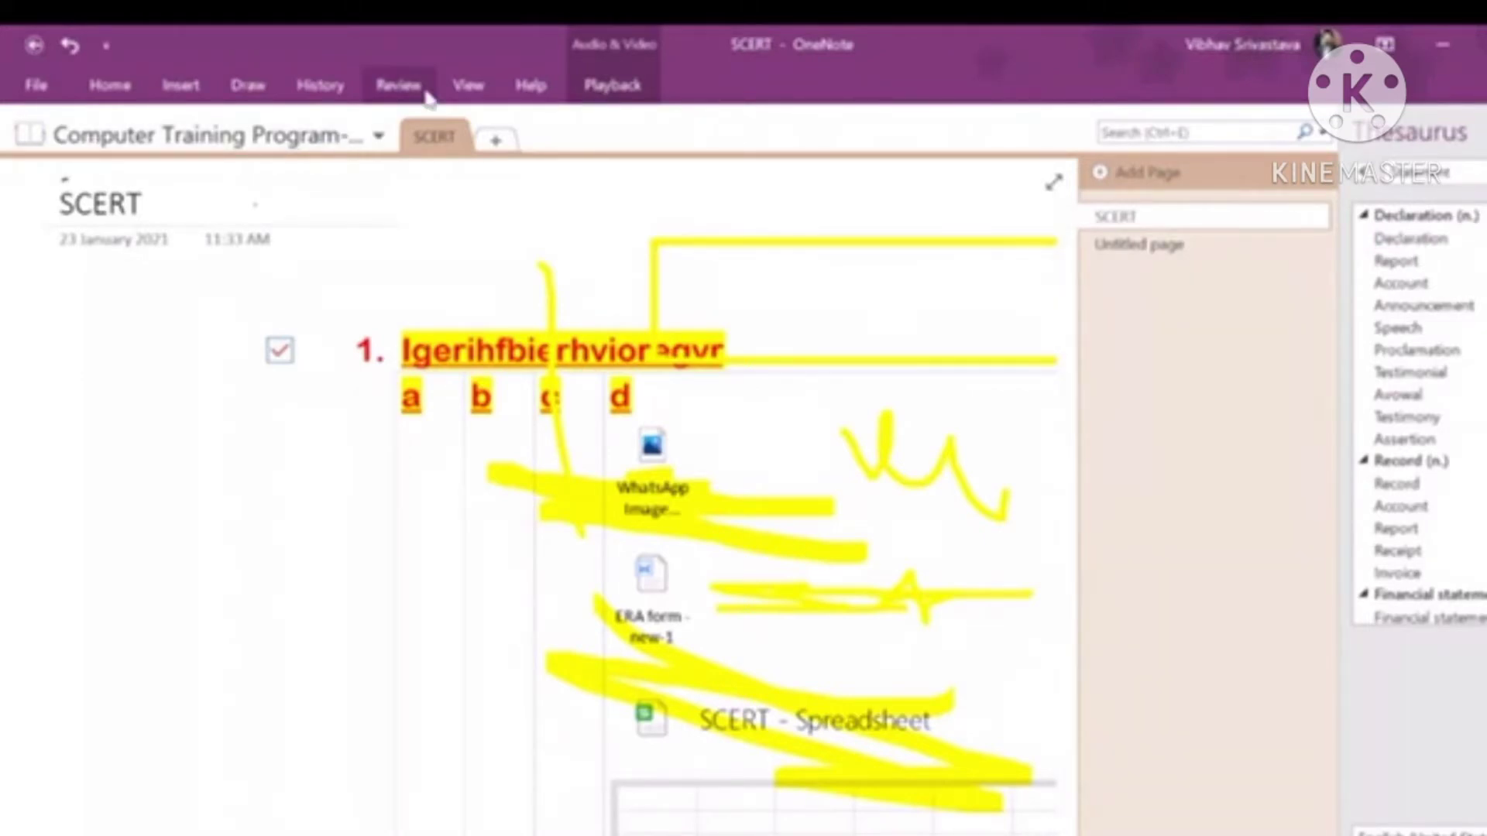
Show the SCERT section's password protection settings, dismiss the password dialog with its fields empty, and close the Thesaurus.
{"action": "left_click", "coordinate": [398, 85]}
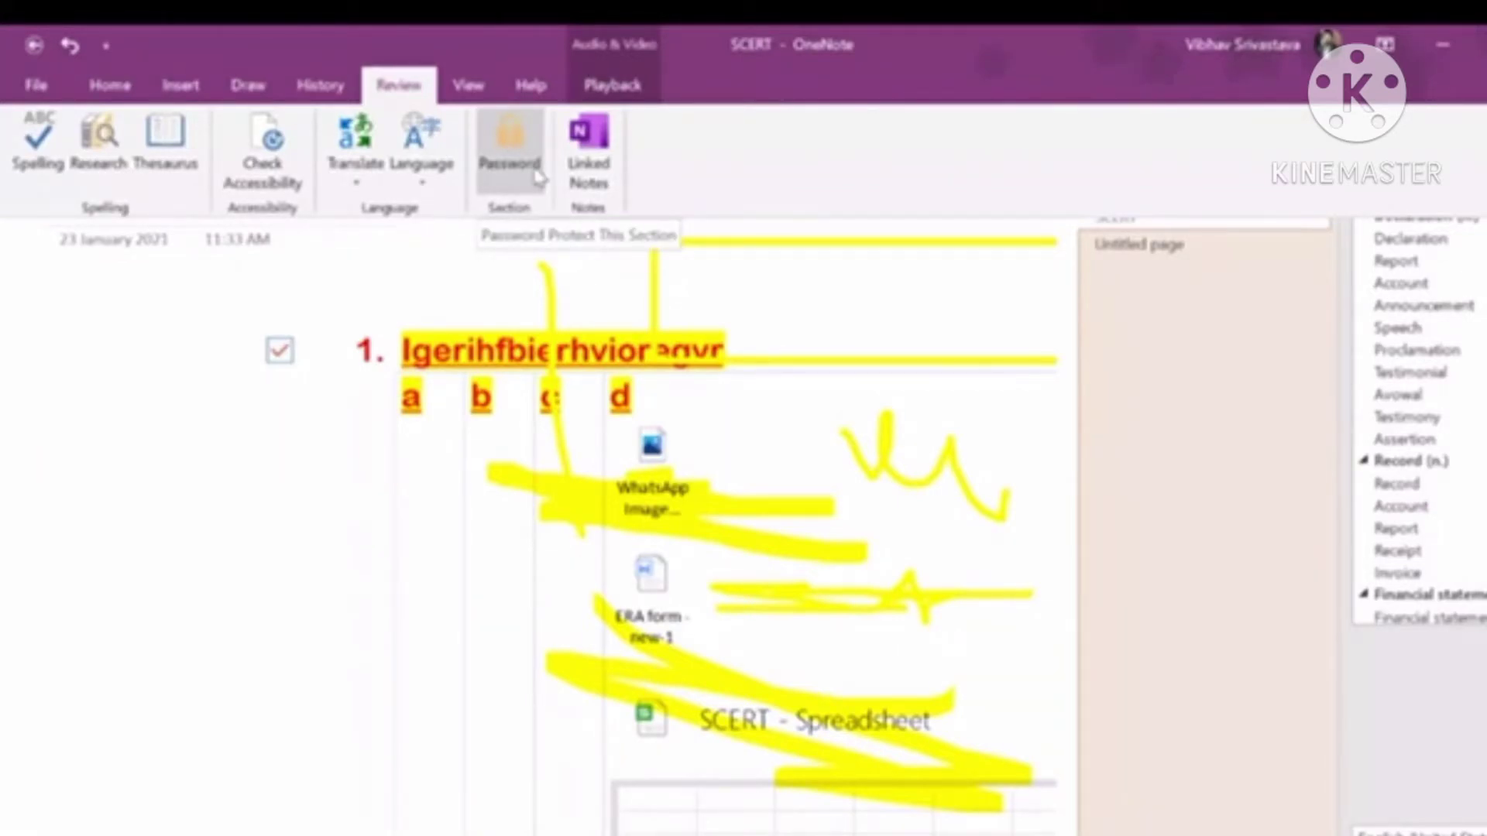
{"action": "left_click", "coordinate": [512, 159]}
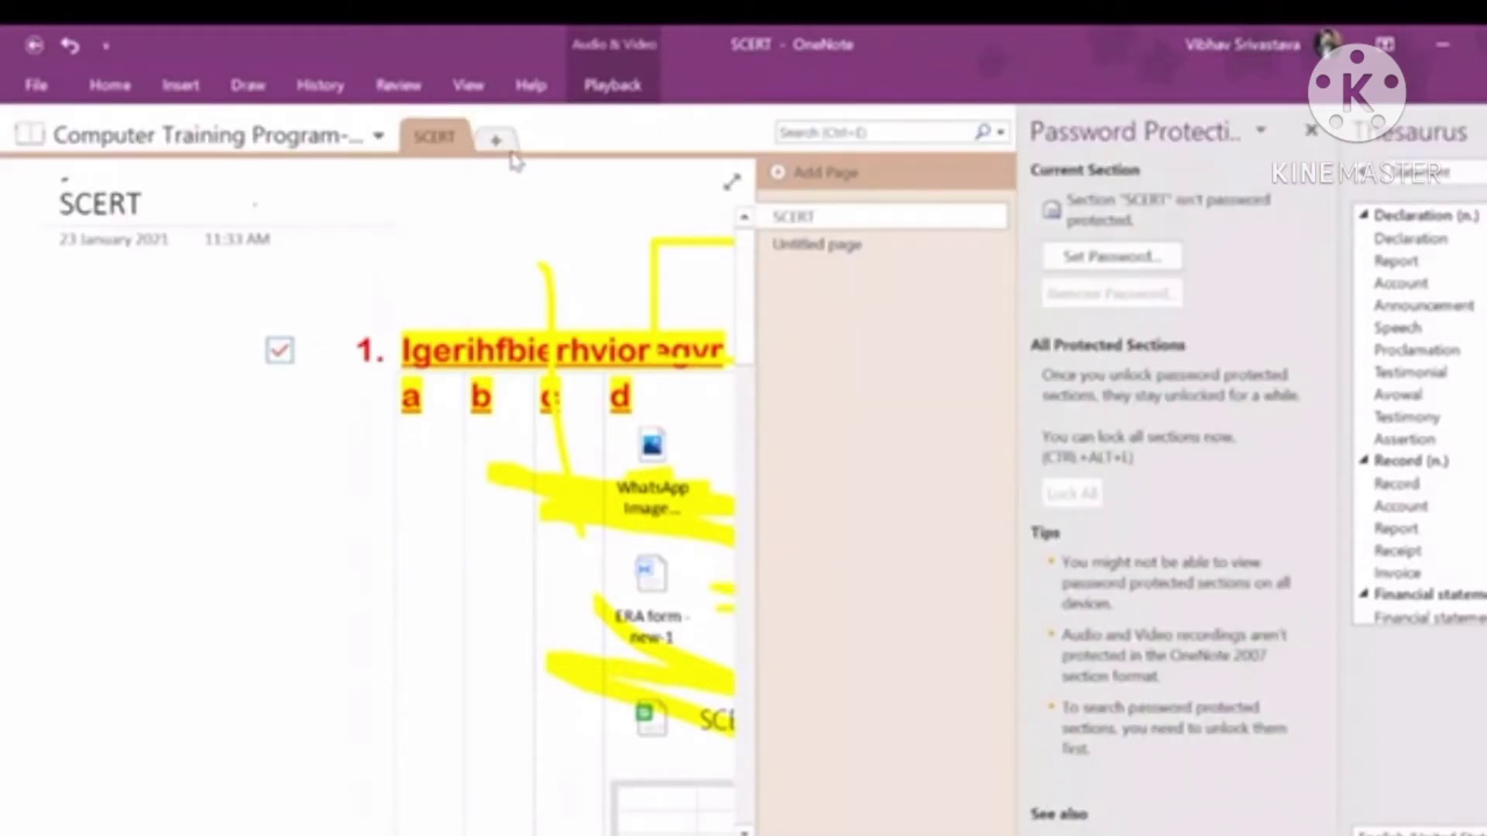
{"action": "left_click", "coordinate": [1103, 264]}
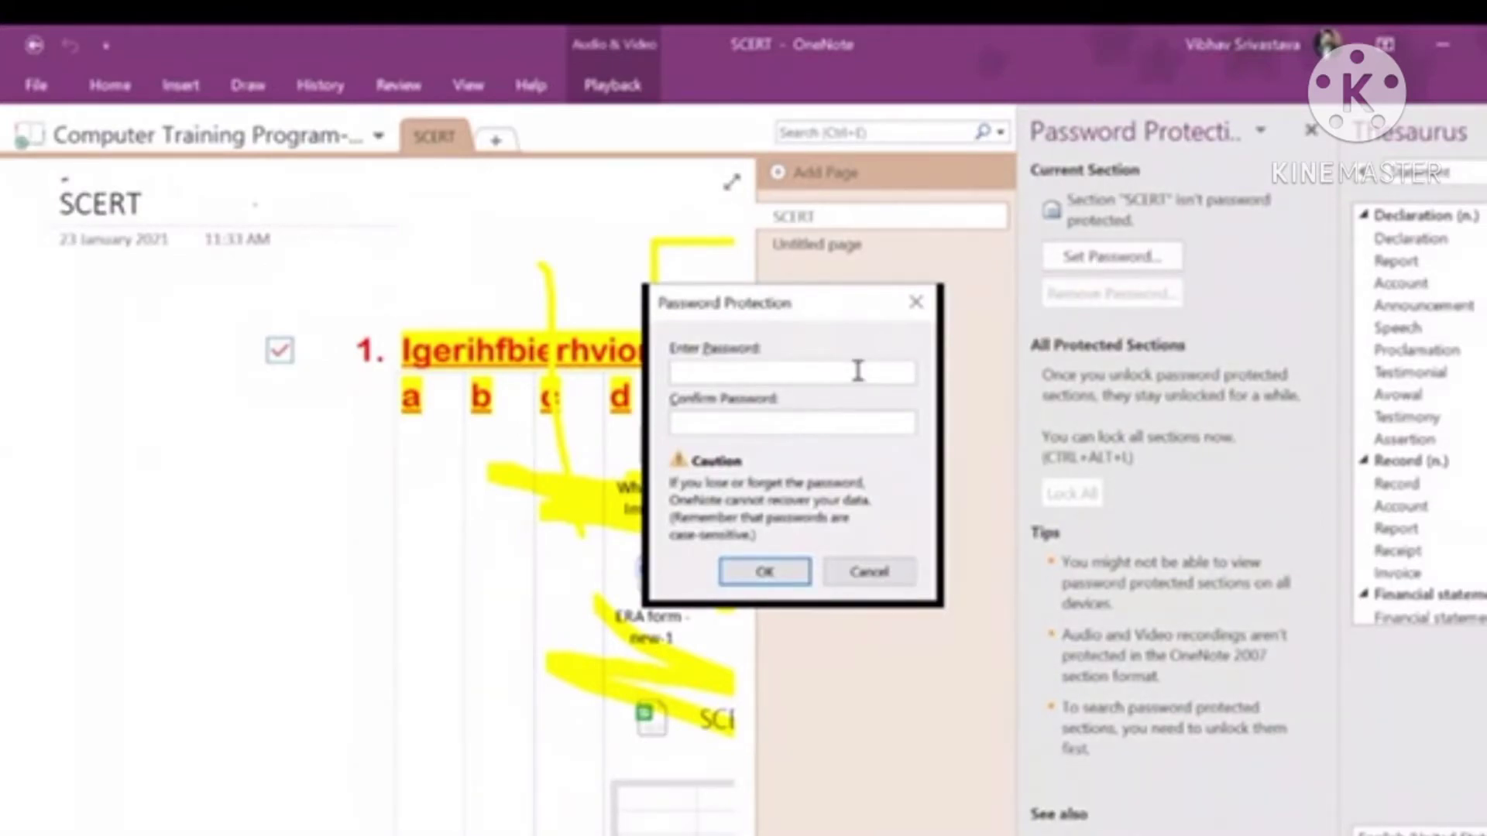
{"action": "left_click", "coordinate": [791, 574]}
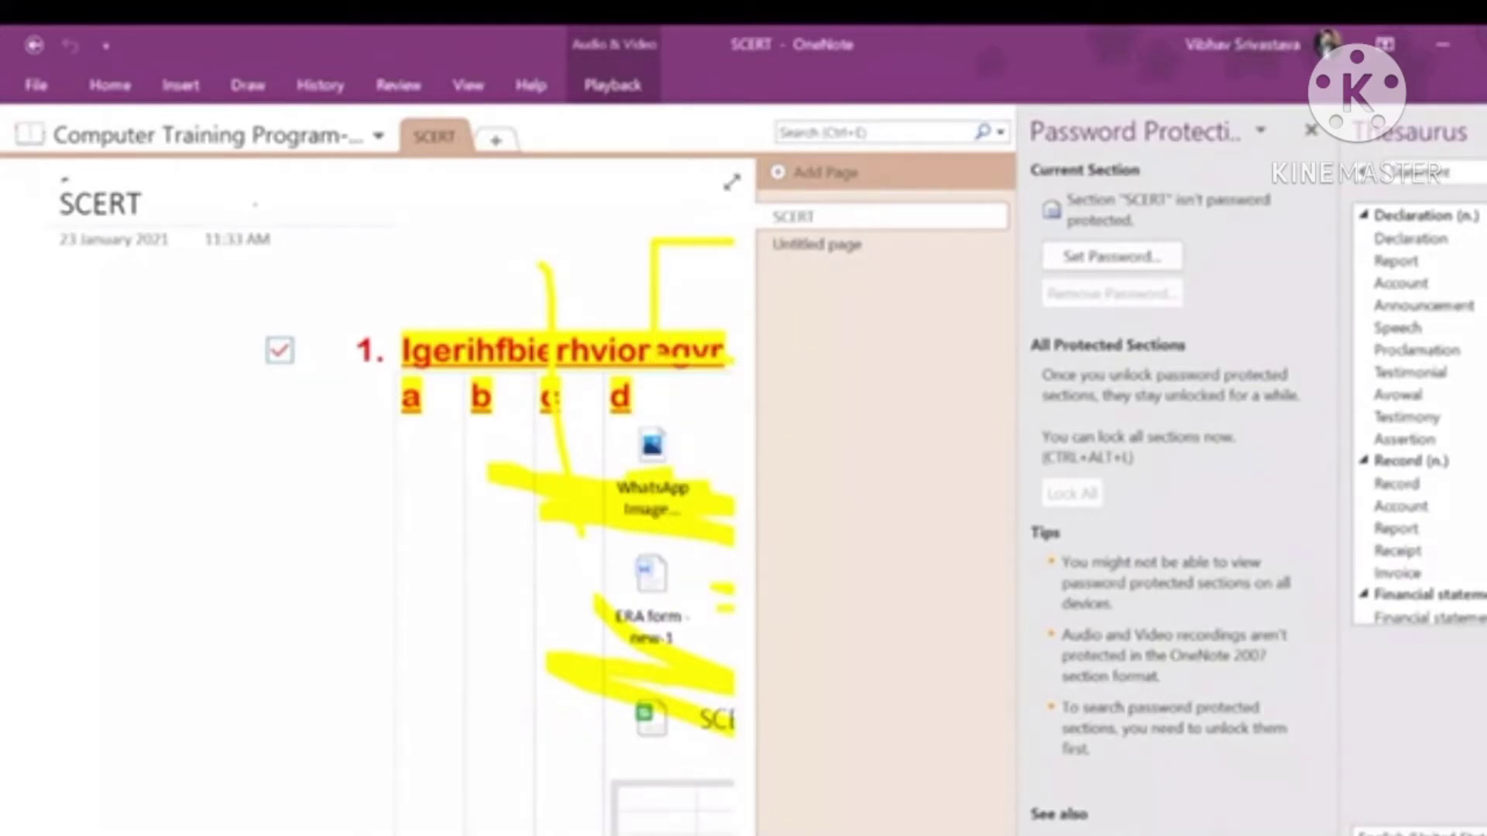
{"action": "left_click", "coordinate": [1485, 132]}
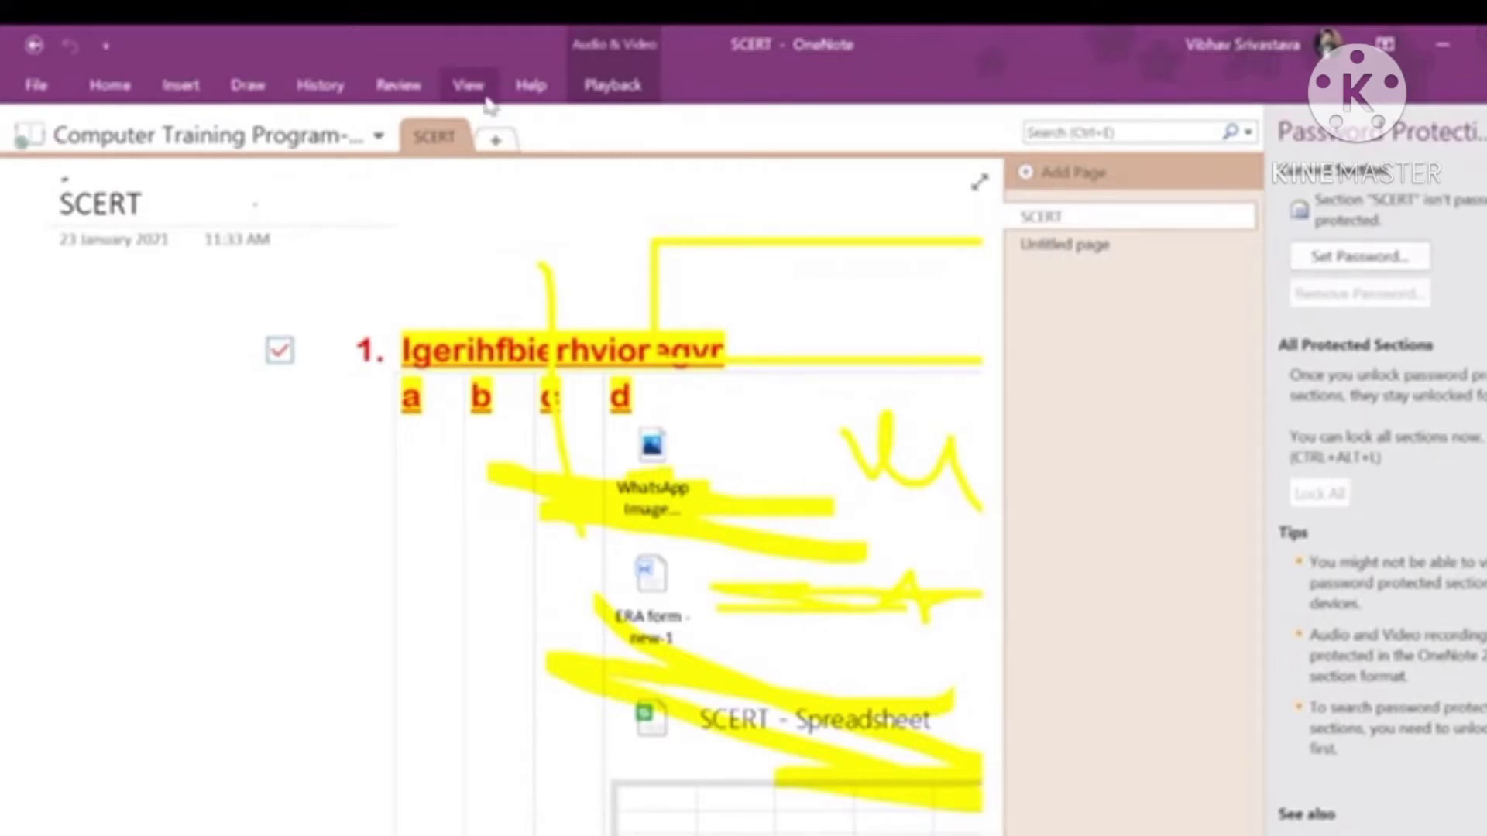
{"action": "left_click", "coordinate": [392, 89]}
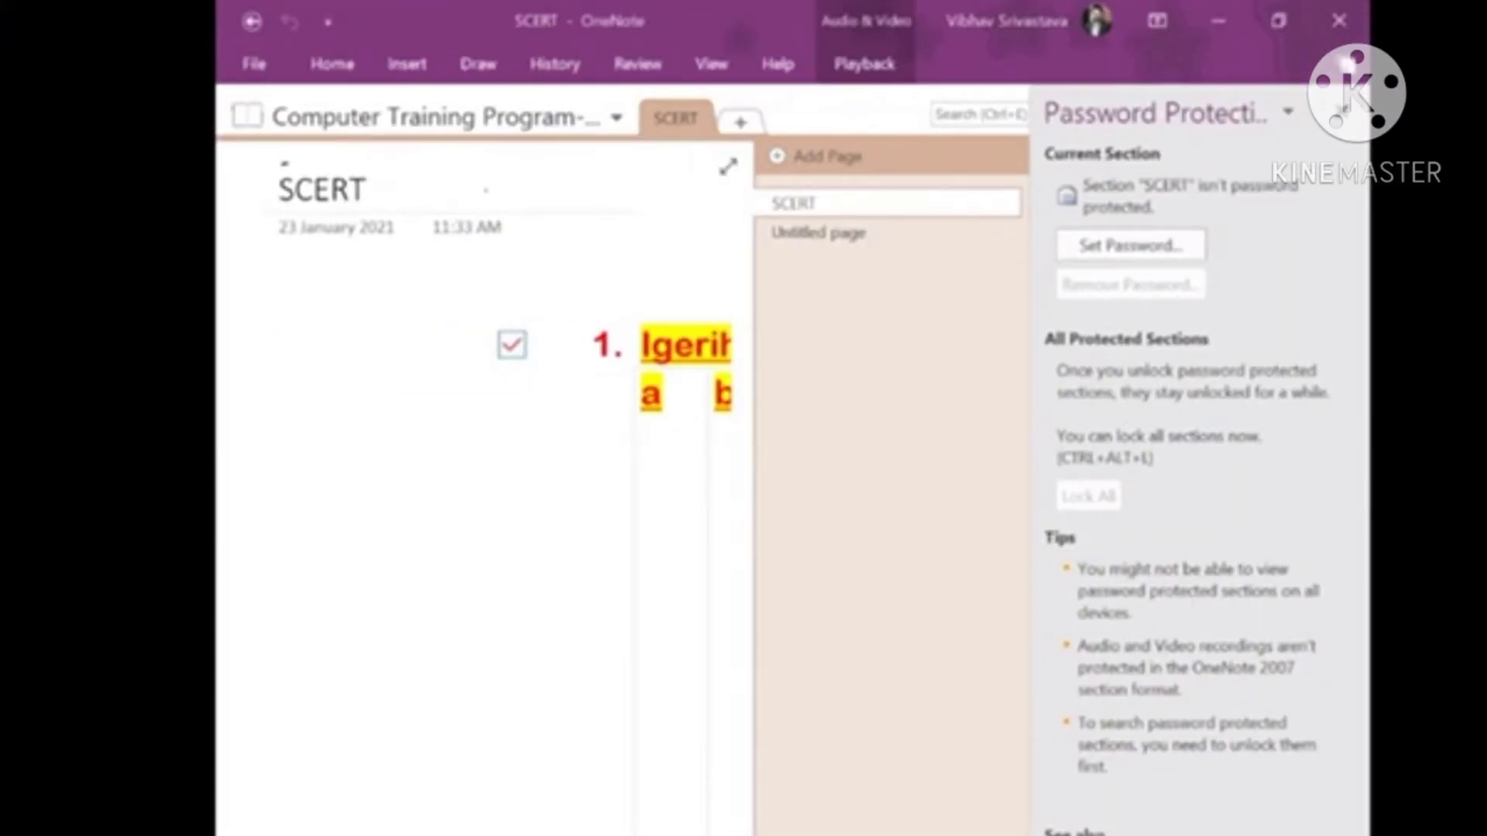
{"action": "left_click", "coordinate": [1275, 27]}
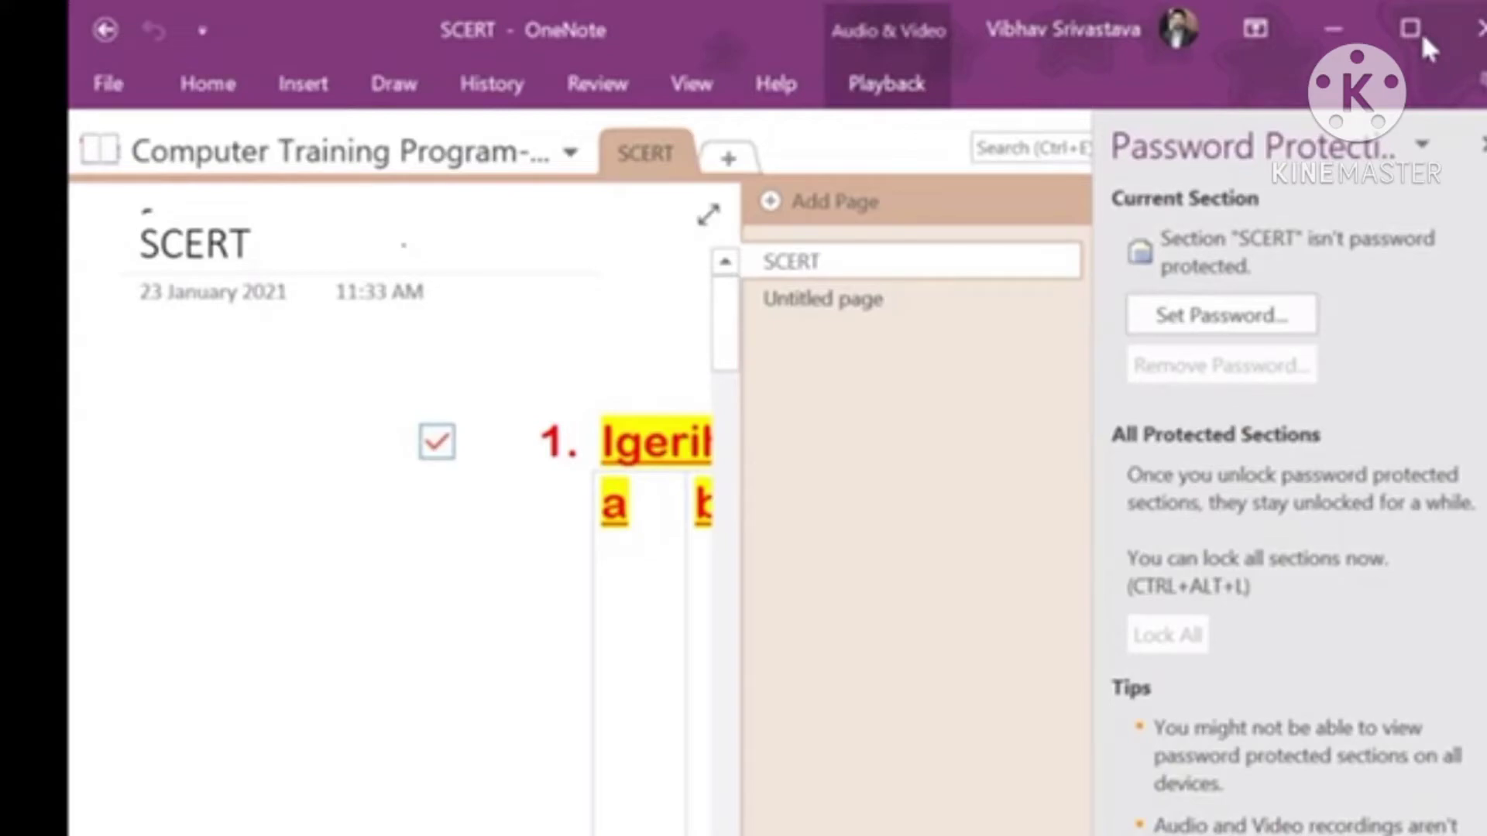
{"action": "left_click", "coordinate": [1424, 38]}
{"action": "left_click", "coordinate": [319, 85]}
{"action": "left_click", "coordinate": [430, 85]}
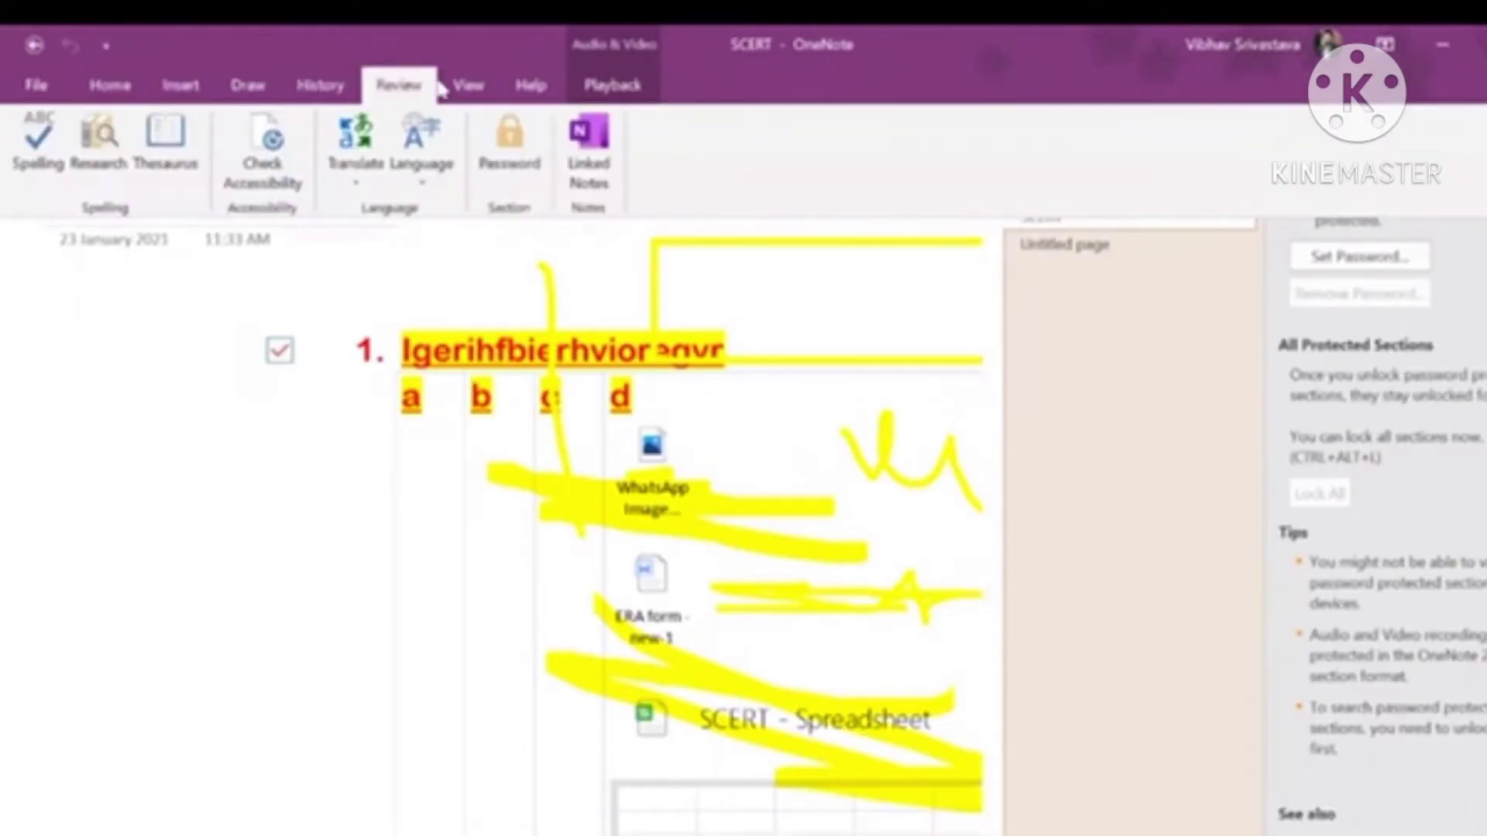
Preview the SCERT page in Full Page View and dock the OneNote window to the desktop.
{"action": "left_click", "coordinate": [469, 85]}
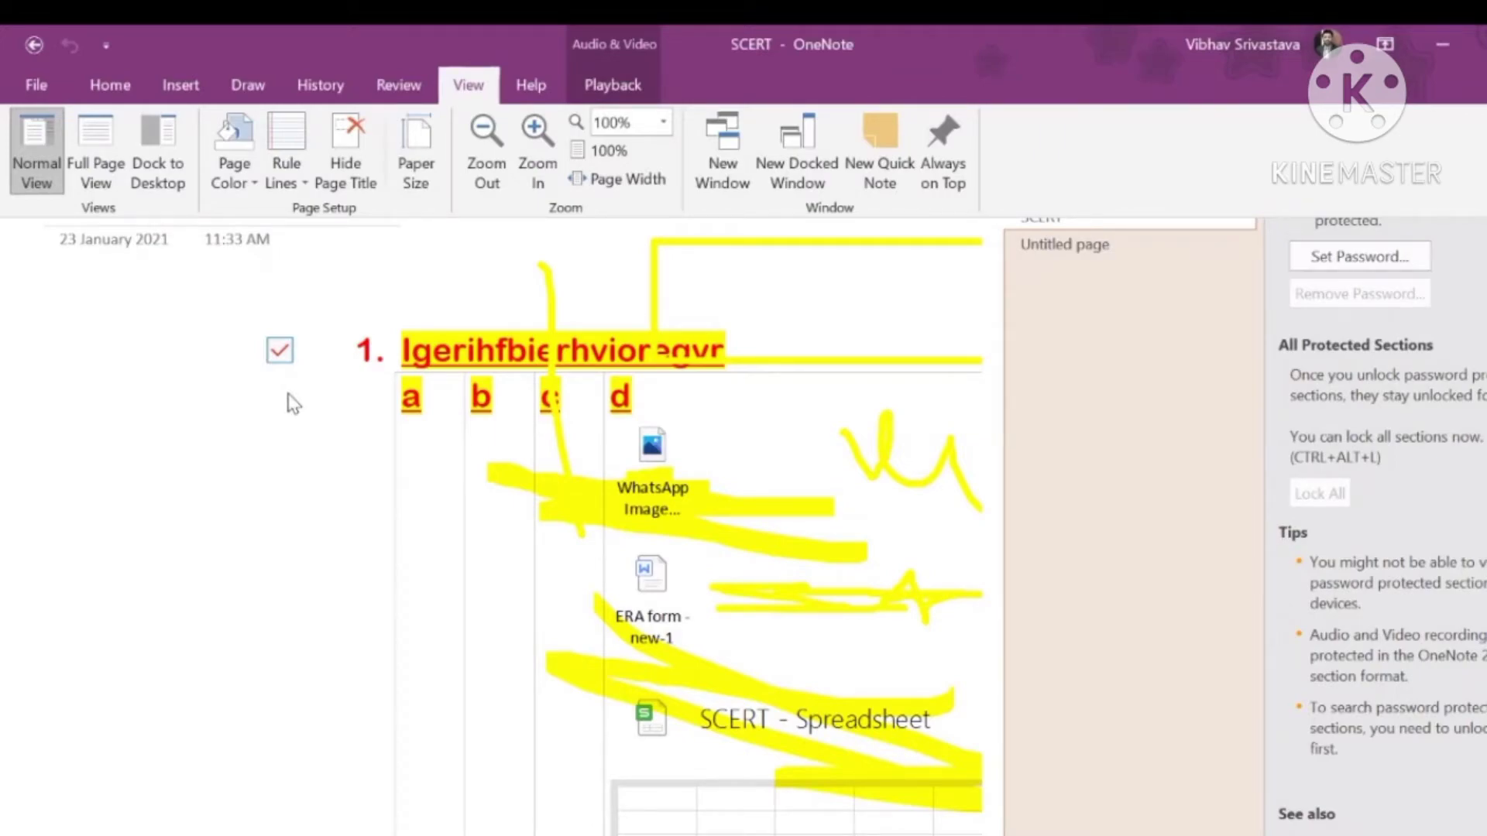
{"action": "left_click", "coordinate": [40, 185]}
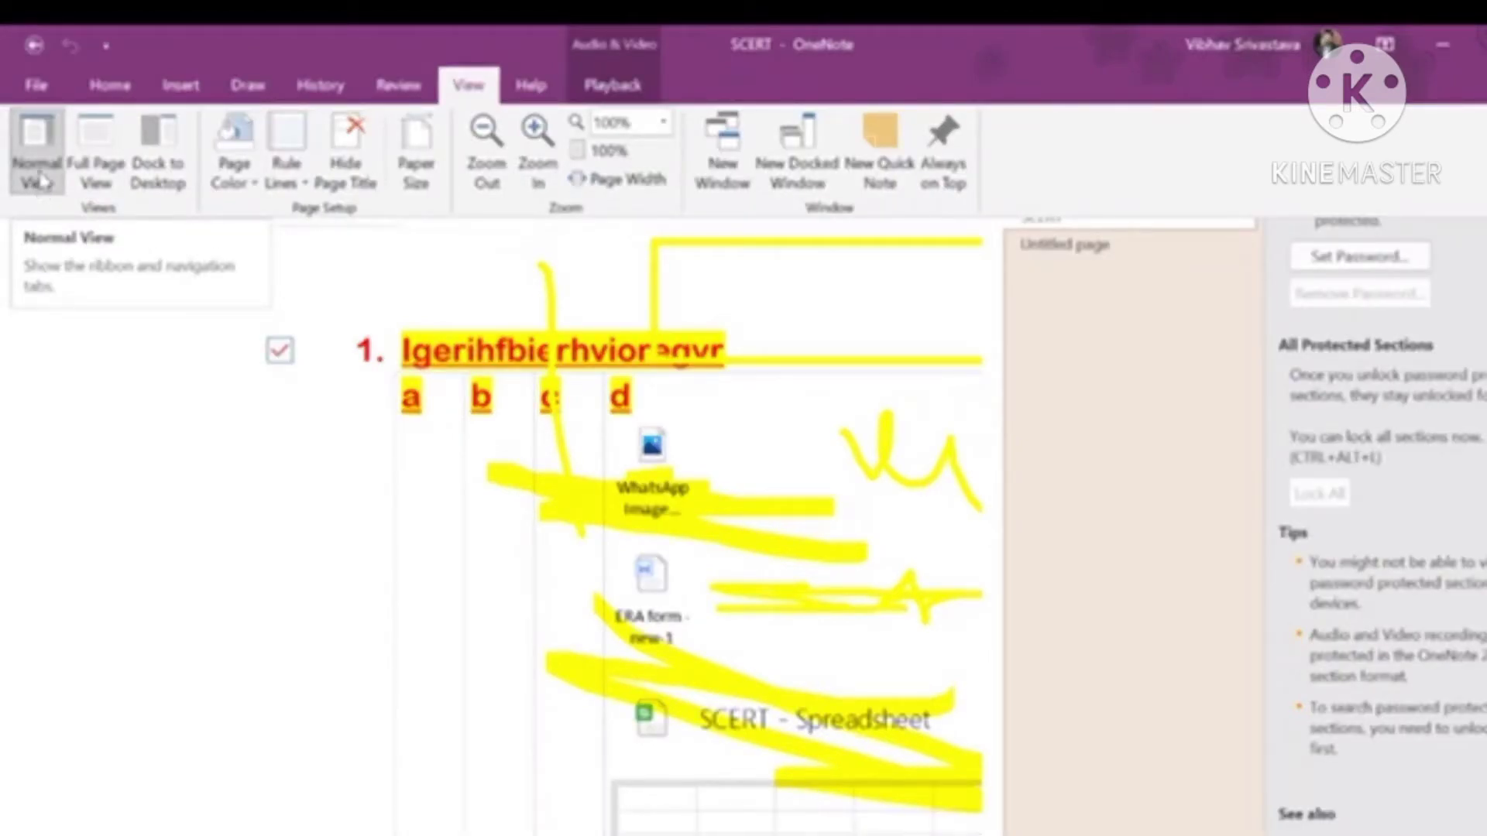
{"action": "key", "text": "F11"}
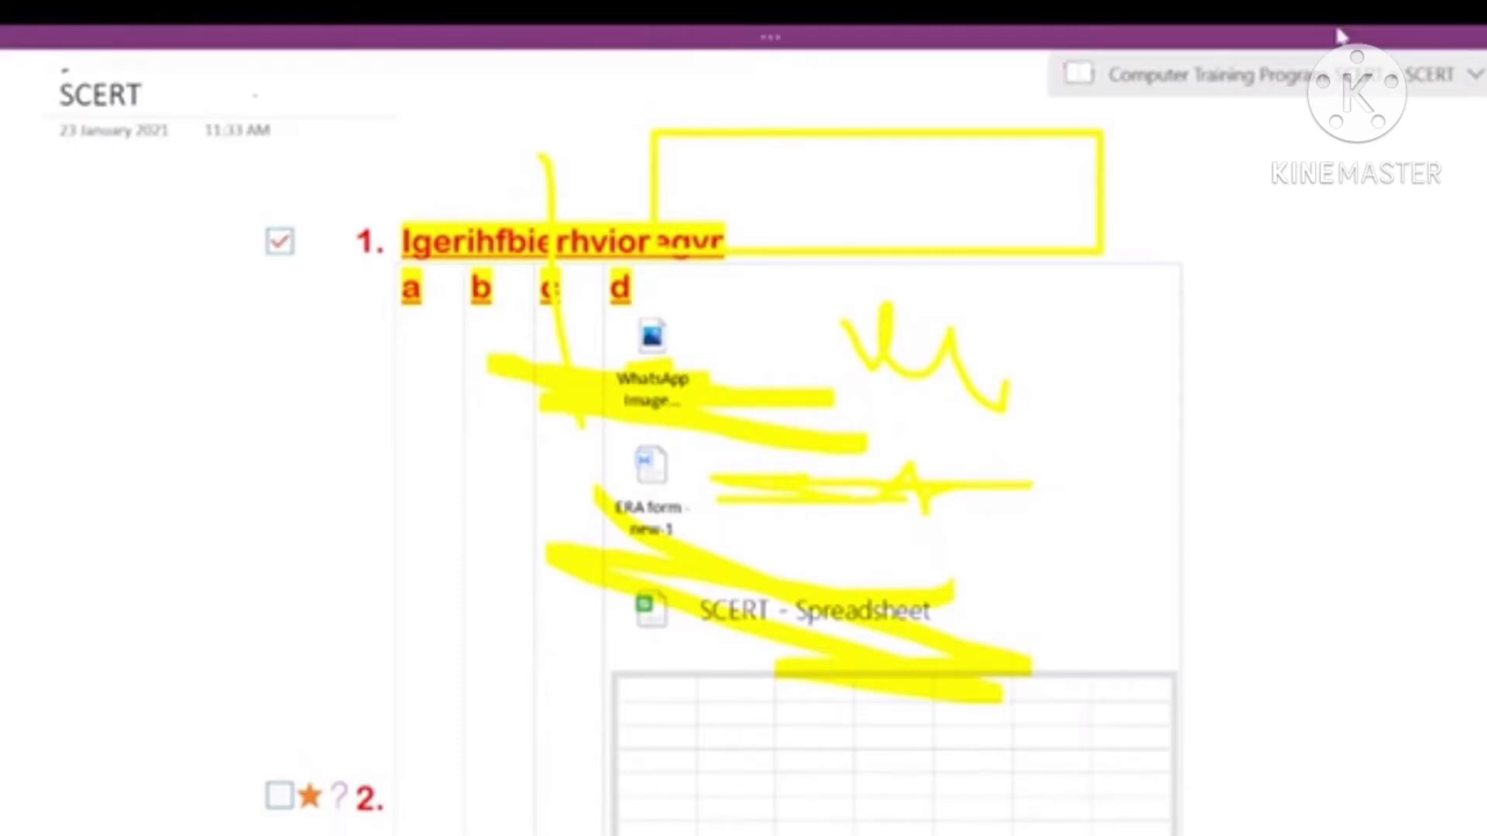
{"action": "left_click", "coordinate": [1320, 41]}
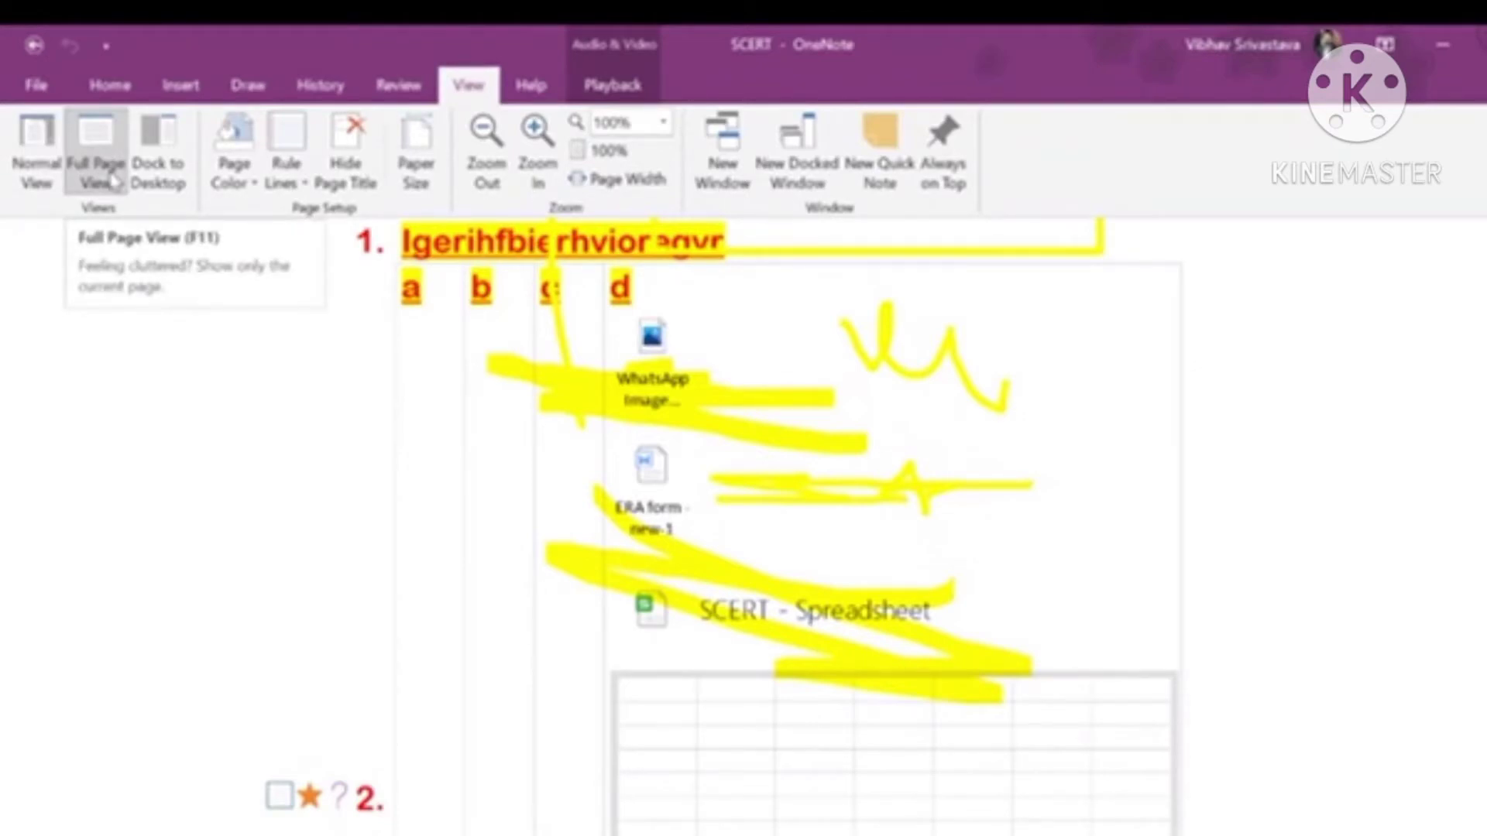
{"action": "left_click", "coordinate": [158, 172]}
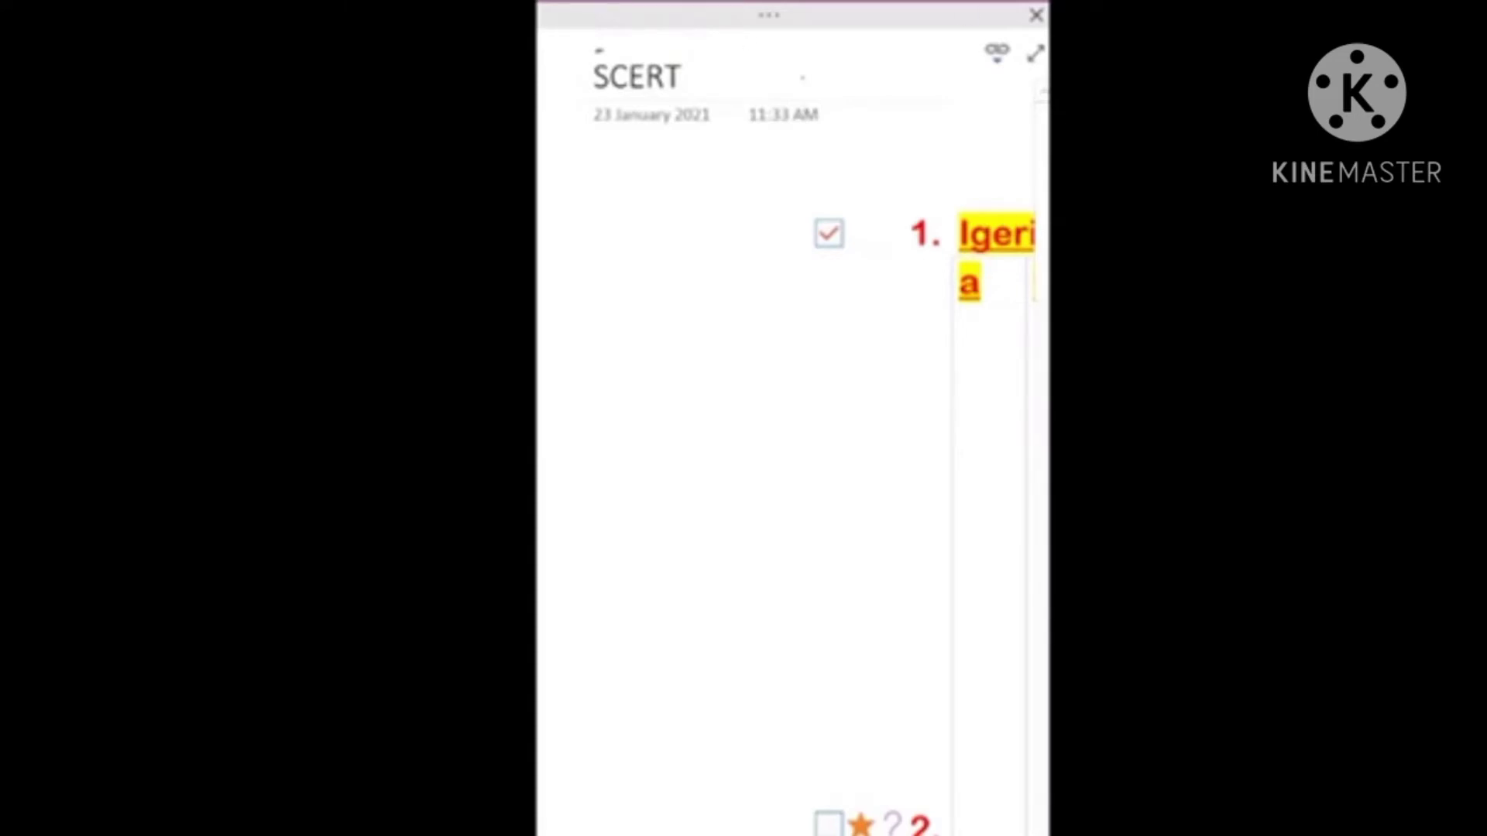
Return the docked page to normal view and try a pink page colour before setting it to light blue.
{"action": "left_click", "coordinate": [1038, 57]}
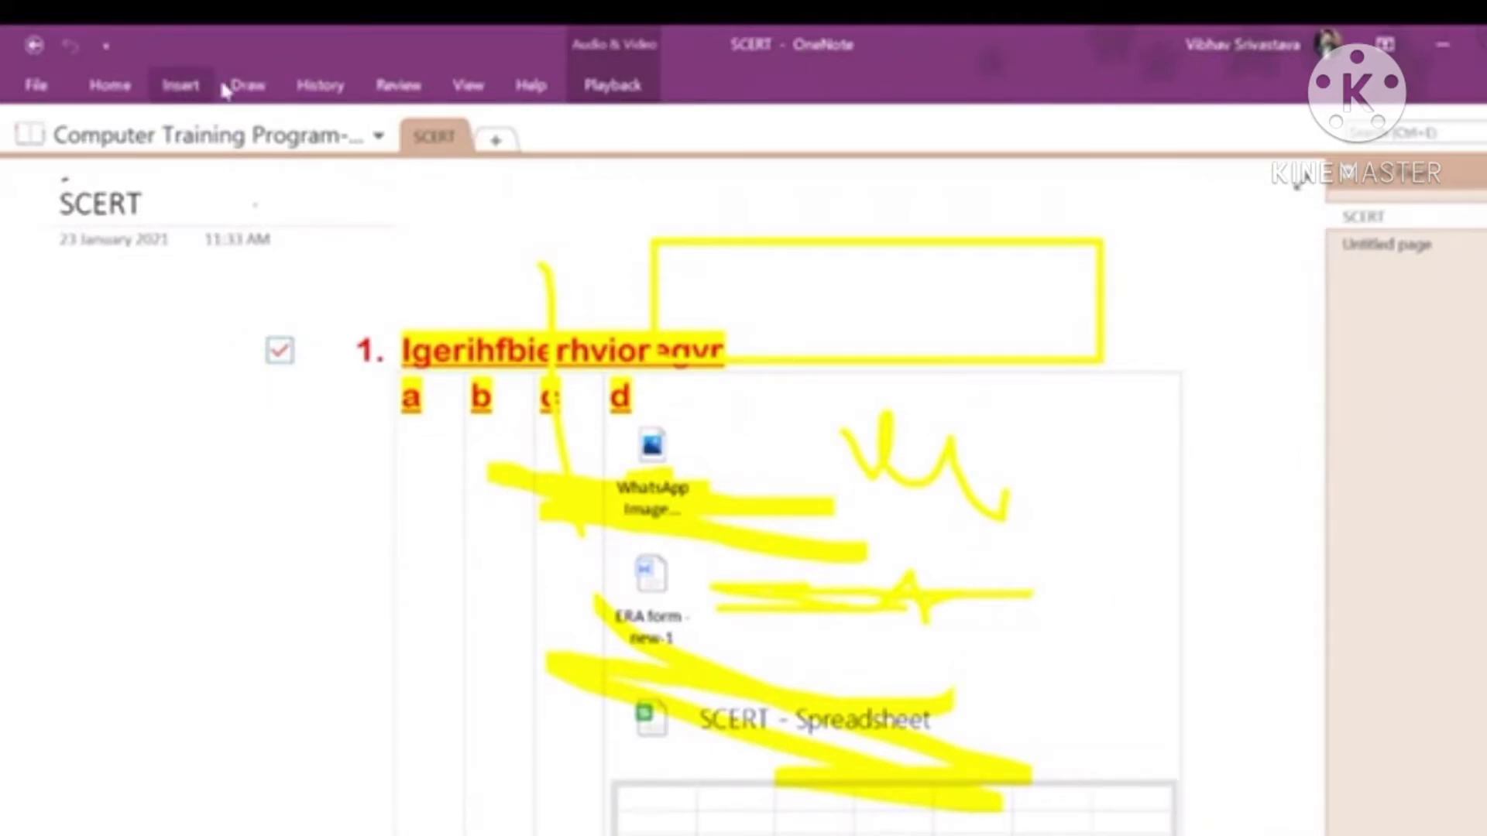
{"action": "left_click", "coordinate": [468, 85]}
{"action": "left_click", "coordinate": [236, 183]}
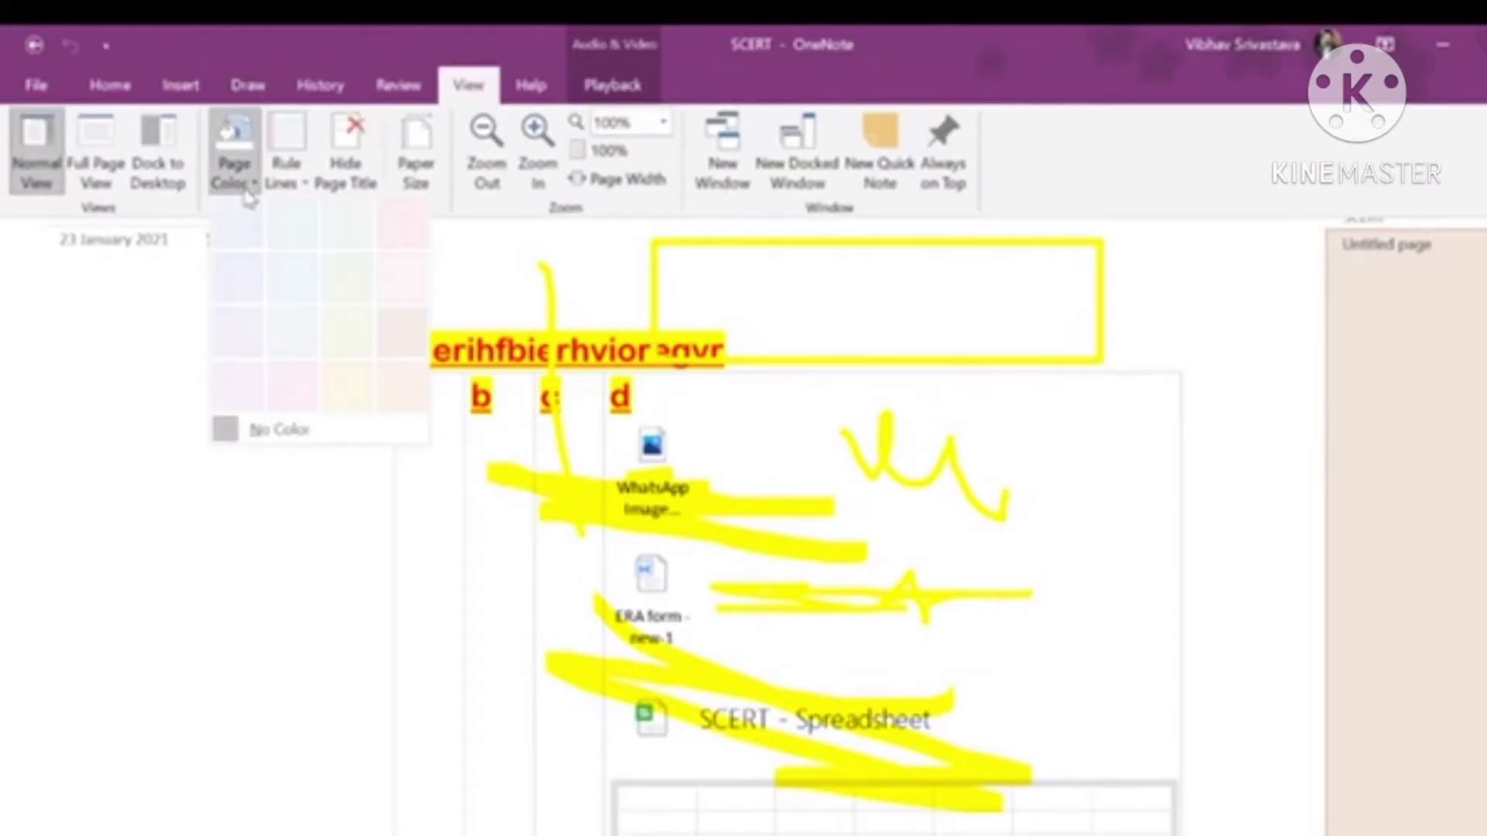
{"action": "left_click", "coordinate": [310, 396]}
{"action": "left_click", "coordinate": [259, 189]}
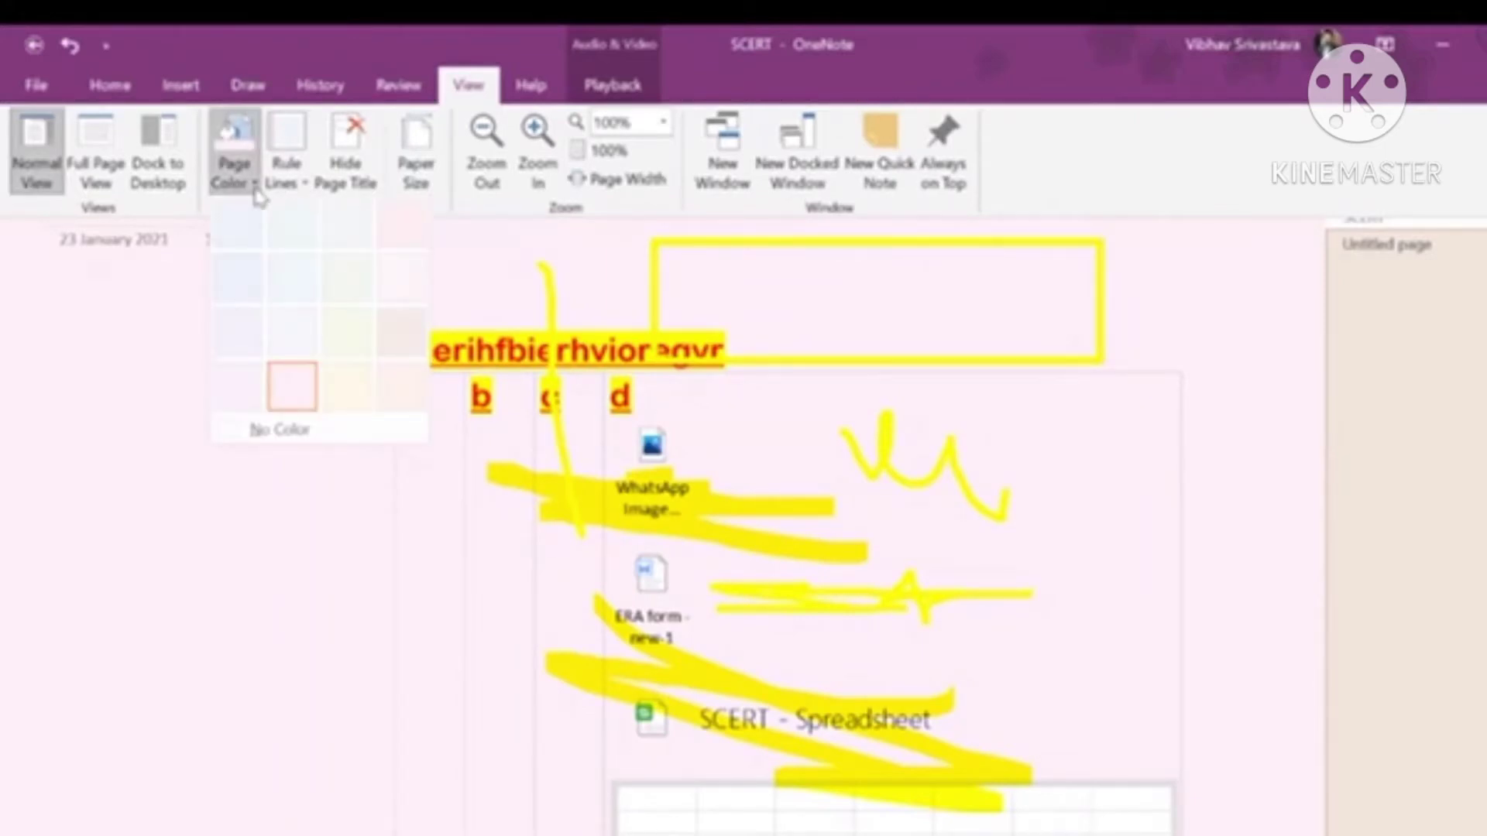
{"action": "left_click", "coordinate": [304, 271]}
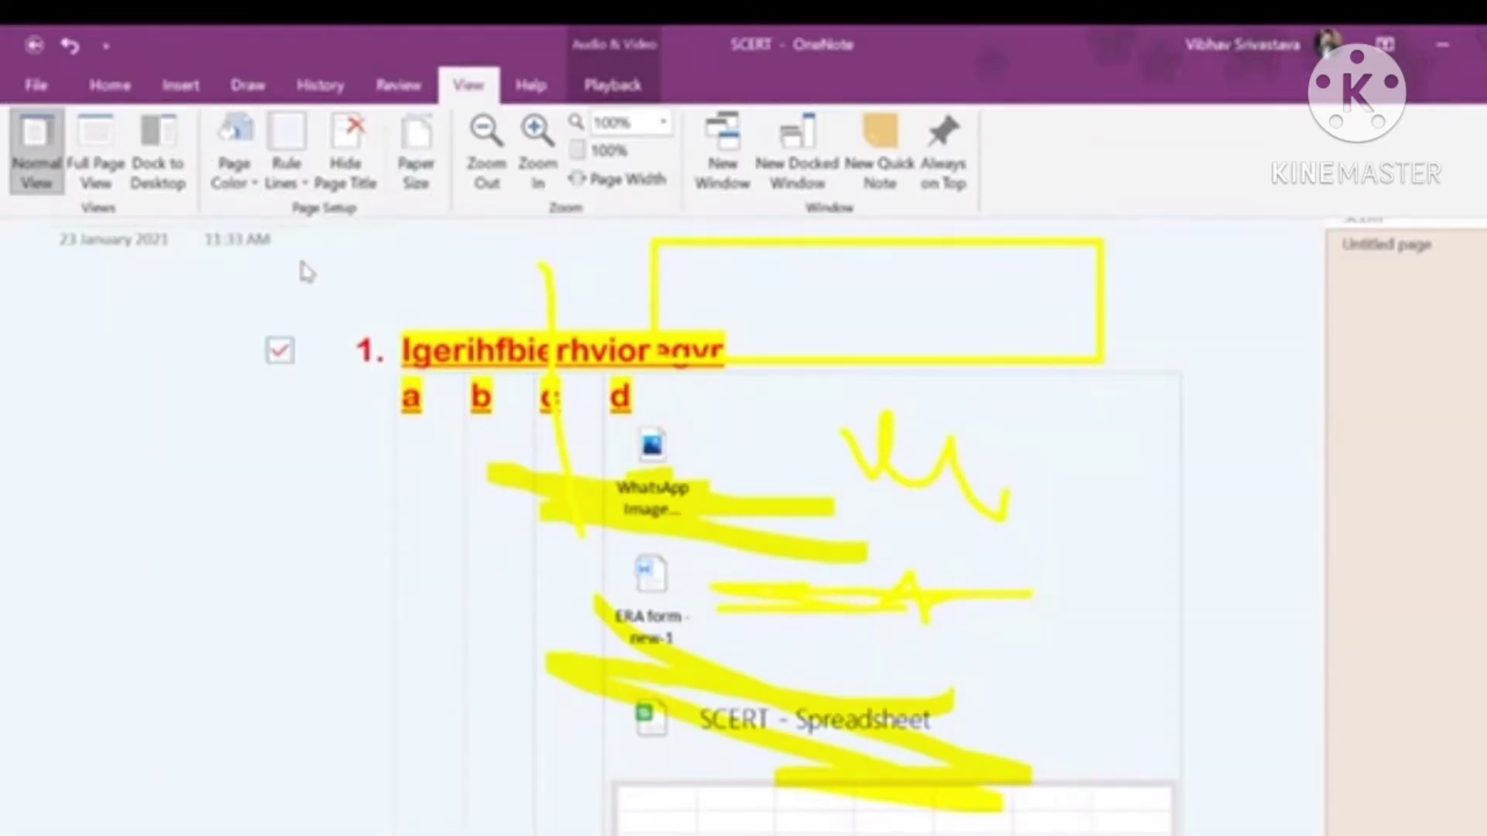
Apply narrow rule lines to the SCERT page and change them to widely spaced rule lines with a red margin line.
{"action": "left_click", "coordinate": [287, 174]}
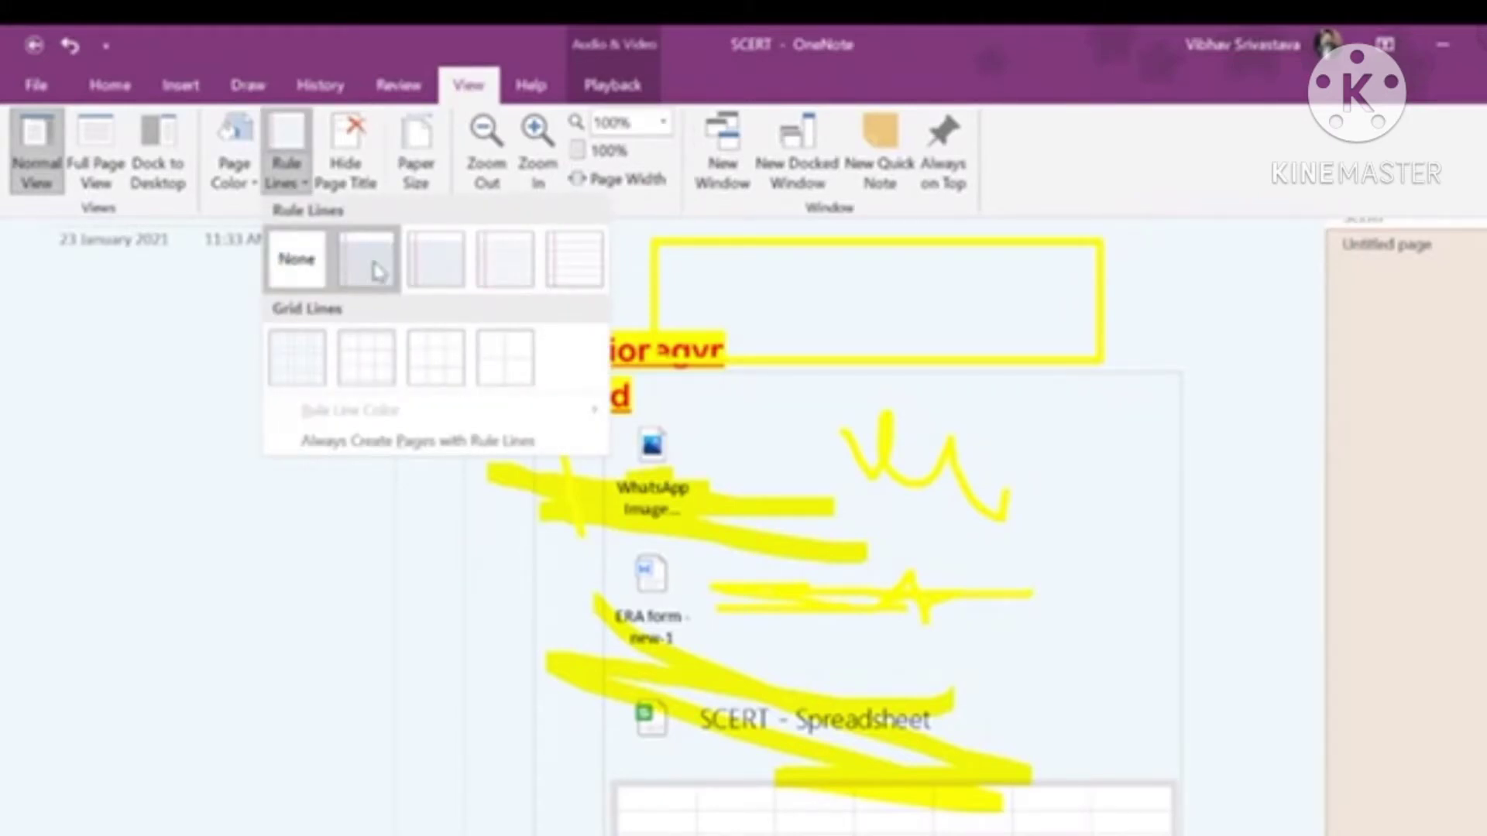
{"action": "left_click", "coordinate": [377, 272]}
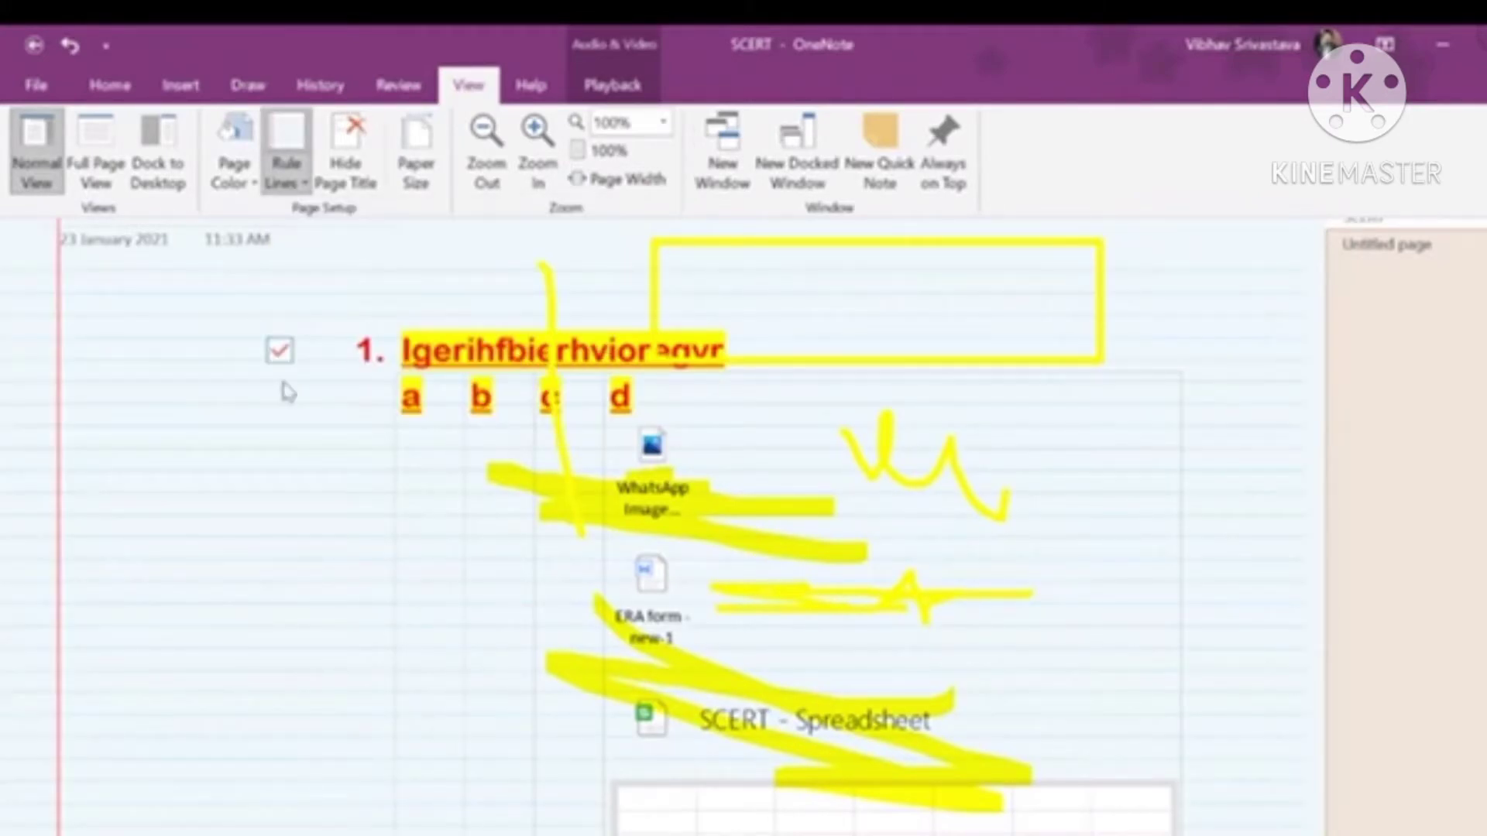
{"action": "left_click", "coordinate": [283, 165]}
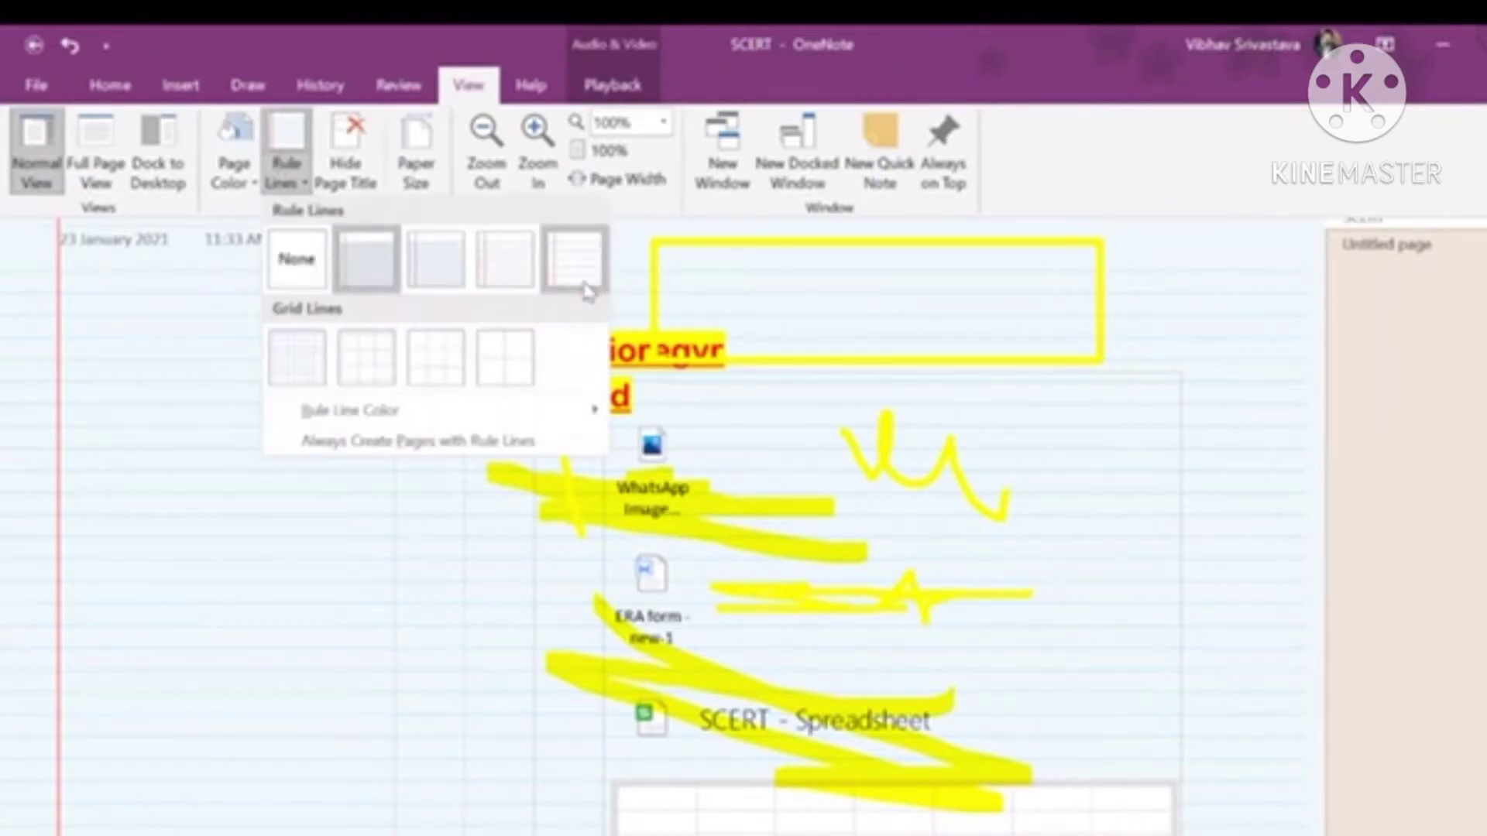
{"action": "left_click", "coordinate": [518, 279]}
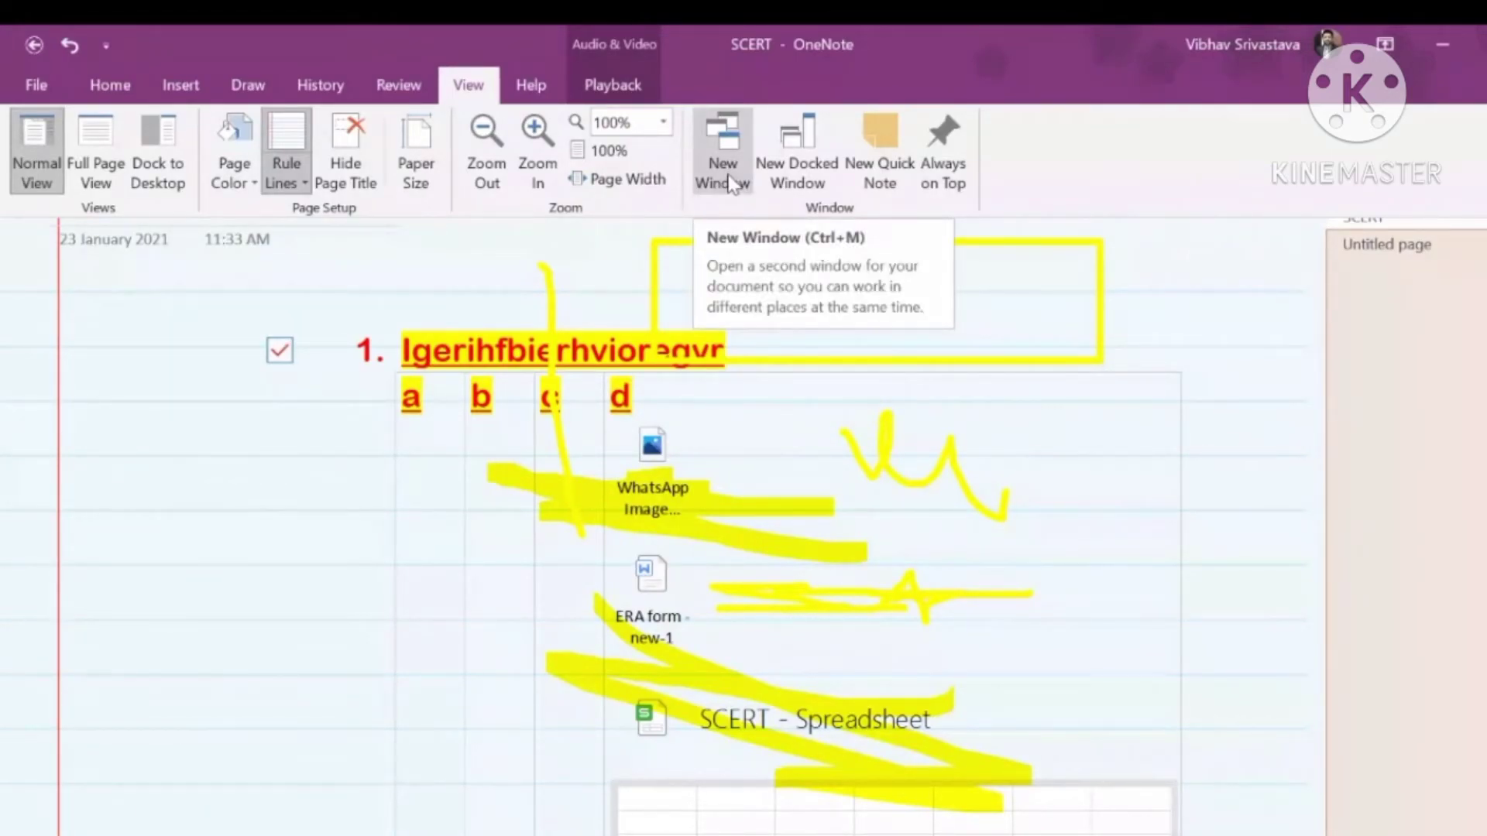
{"action": "left_click", "coordinate": [471, 85]}
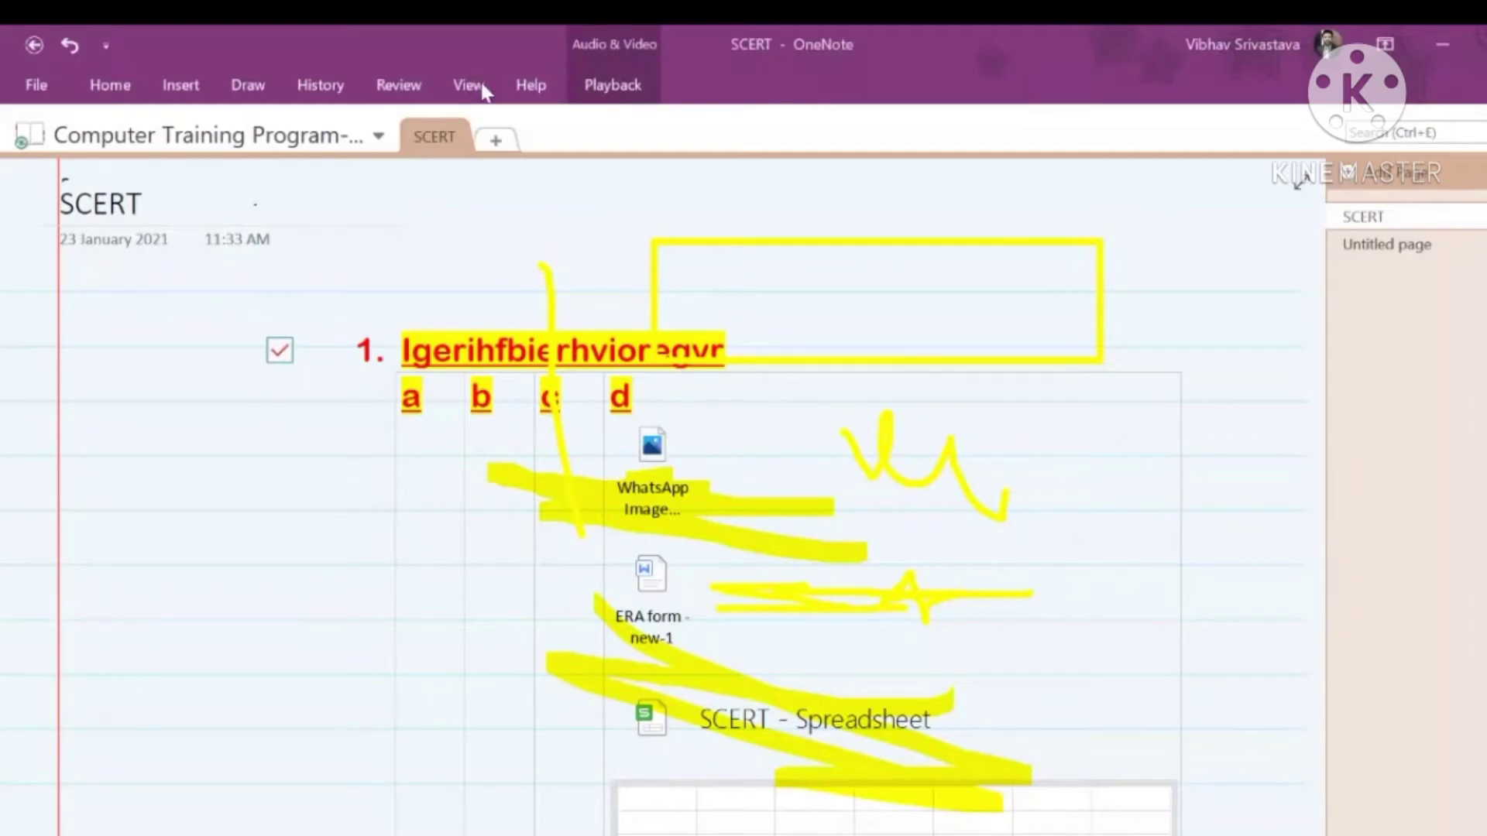
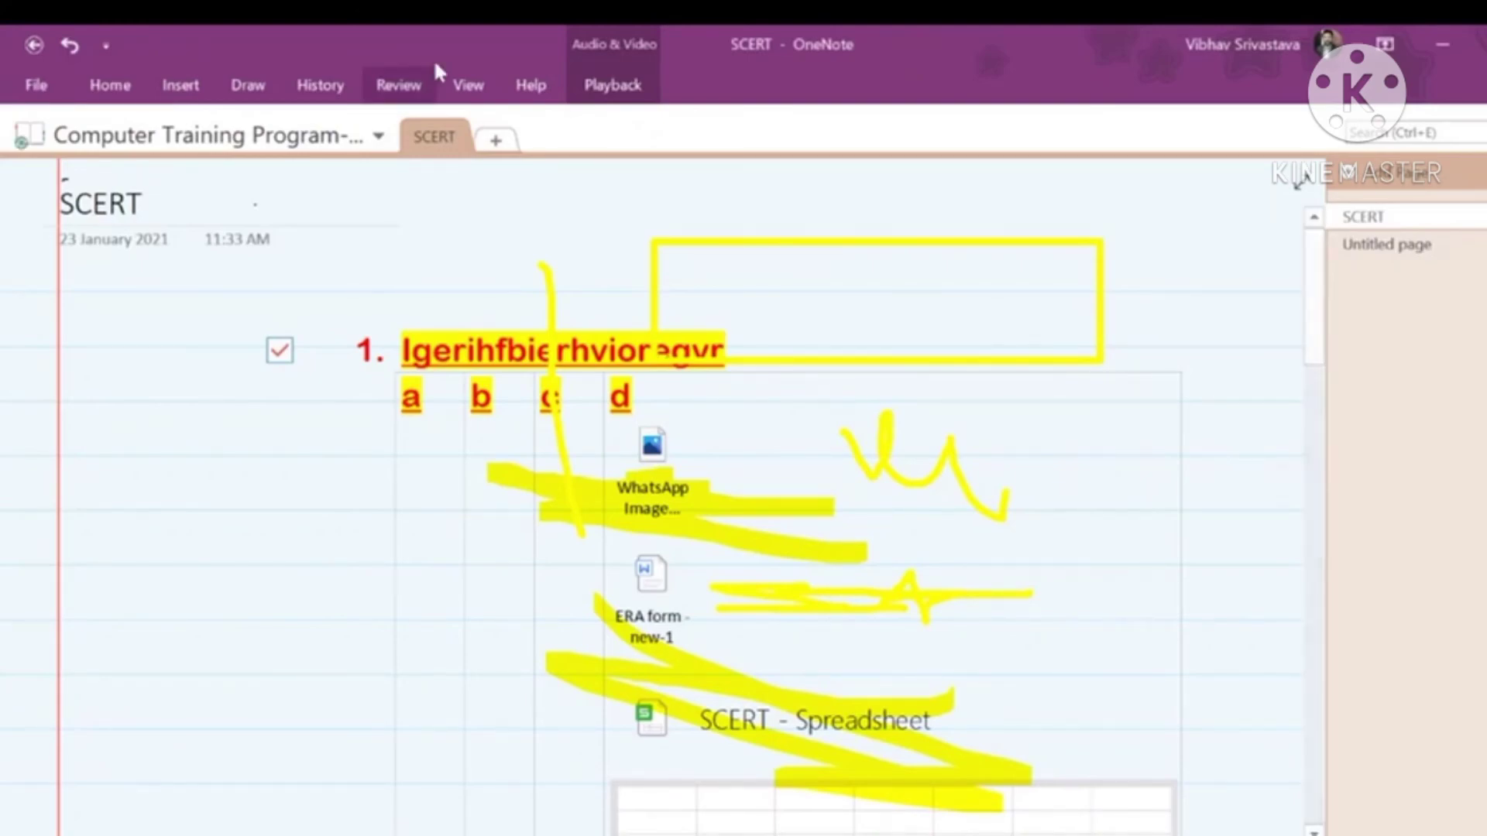
Add a new section beside SCERT and try to leave its name blank.
{"action": "left_click", "coordinate": [496, 140]}
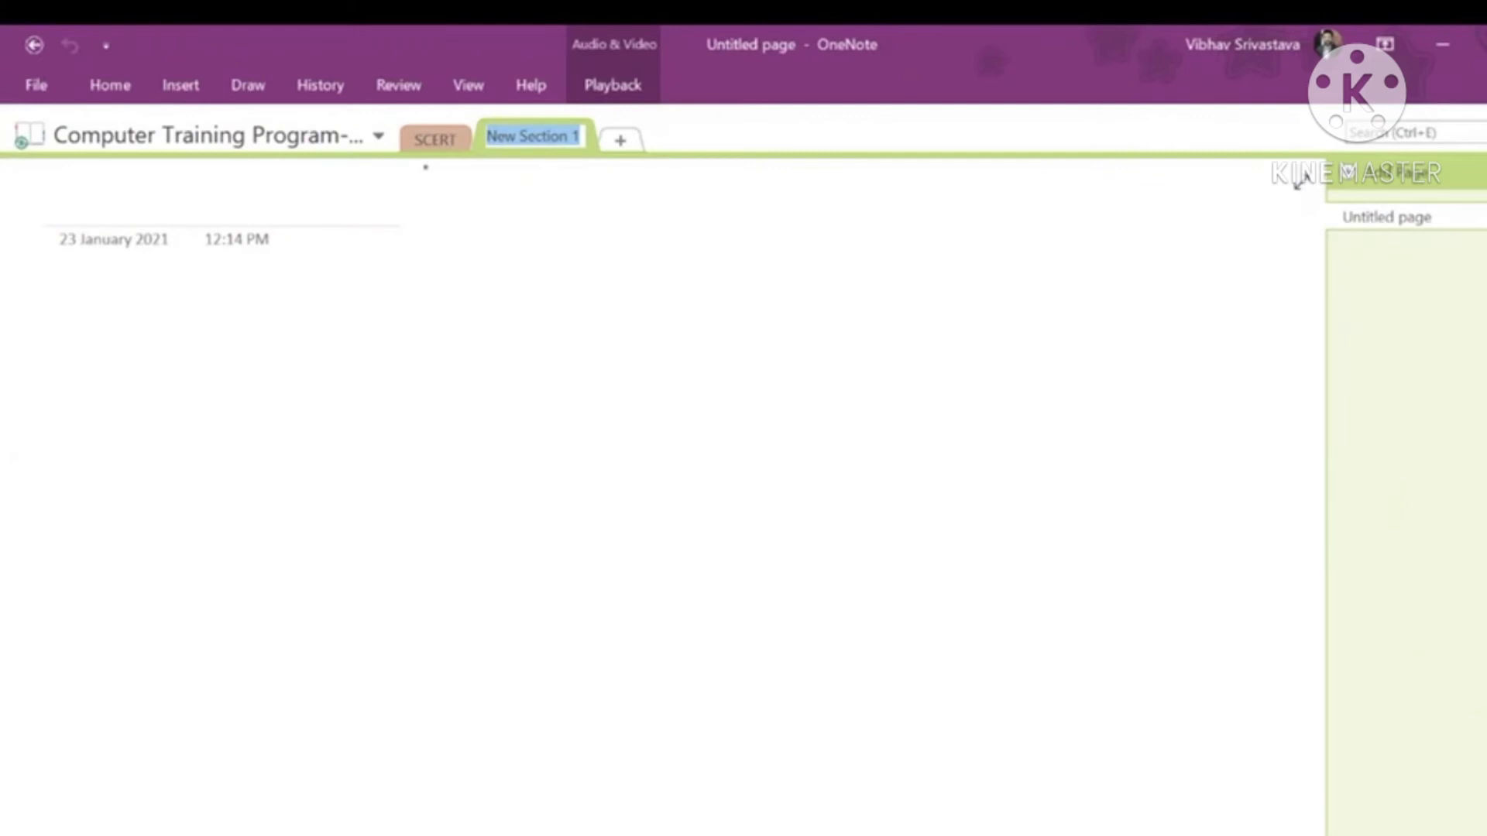
{"action": "type", "text": "fhi"}
{"action": "key", "text": "BackSpace"}
{"action": "key", "text": "BackSpace"}
{"action": "key", "text": "BackSpace"}
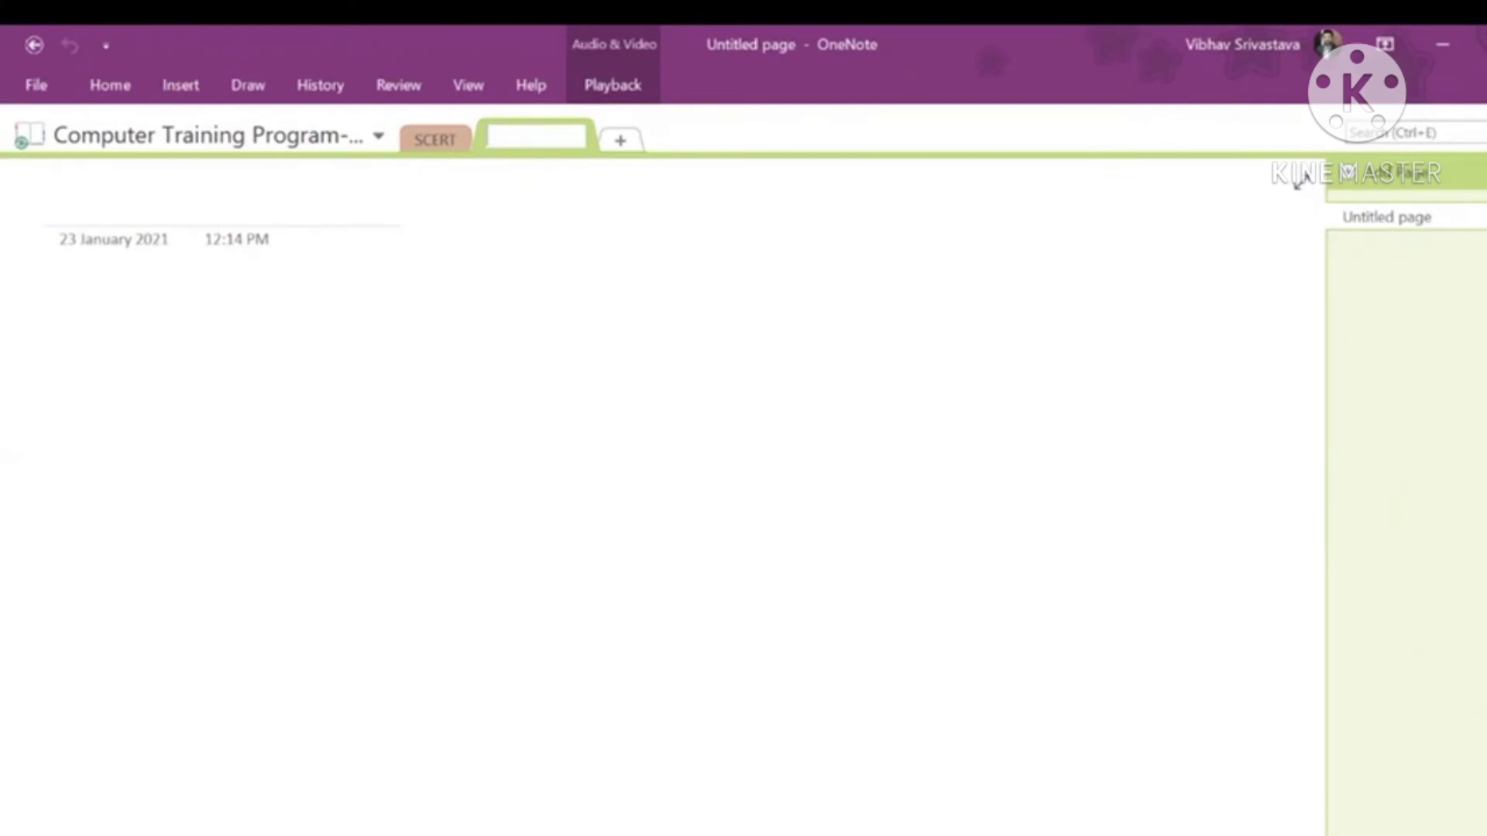
{"action": "left_click", "coordinate": [185, 207]}
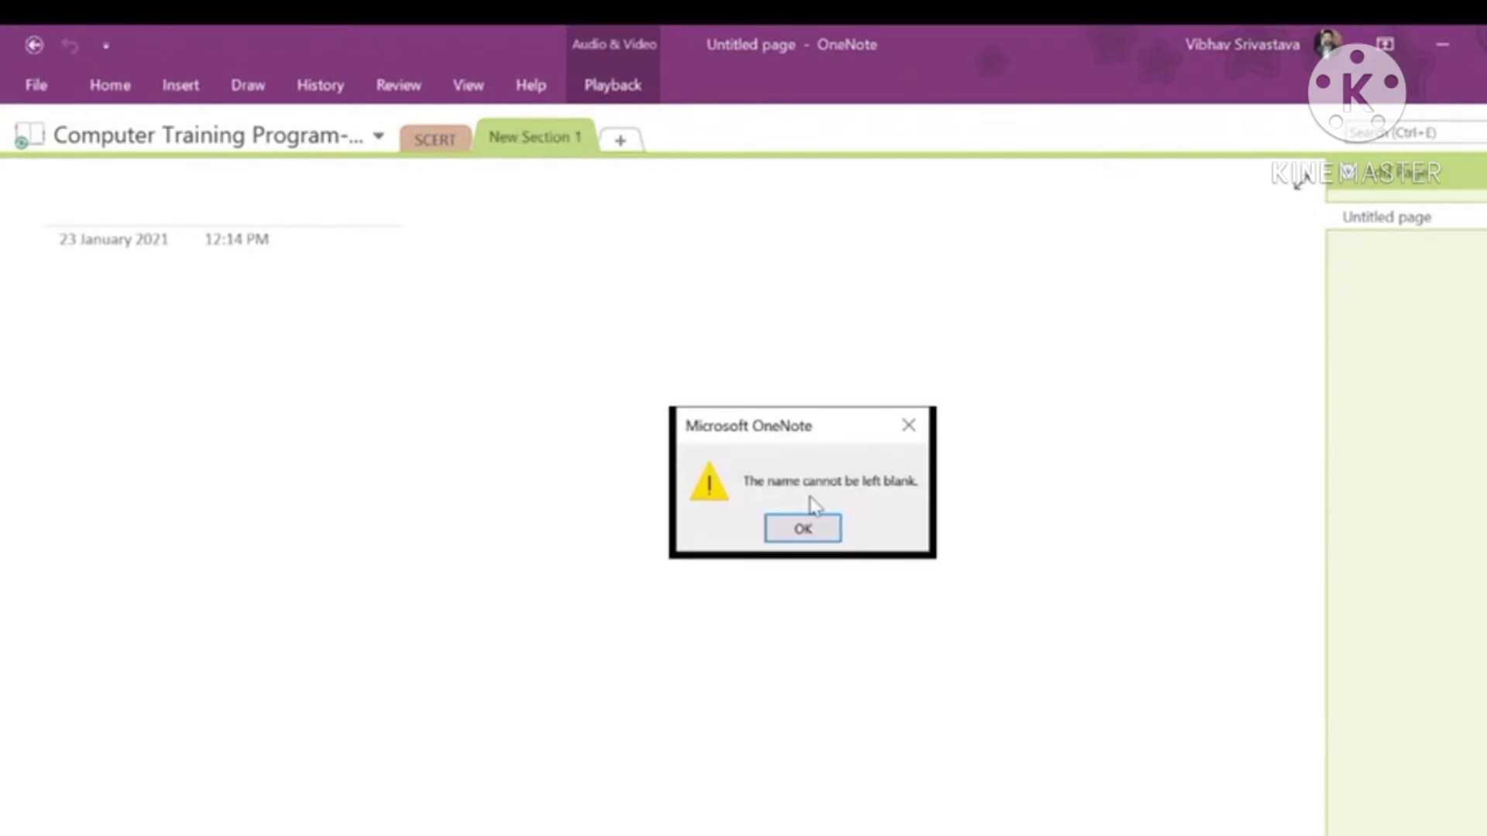
{"action": "left_click", "coordinate": [792, 529]}
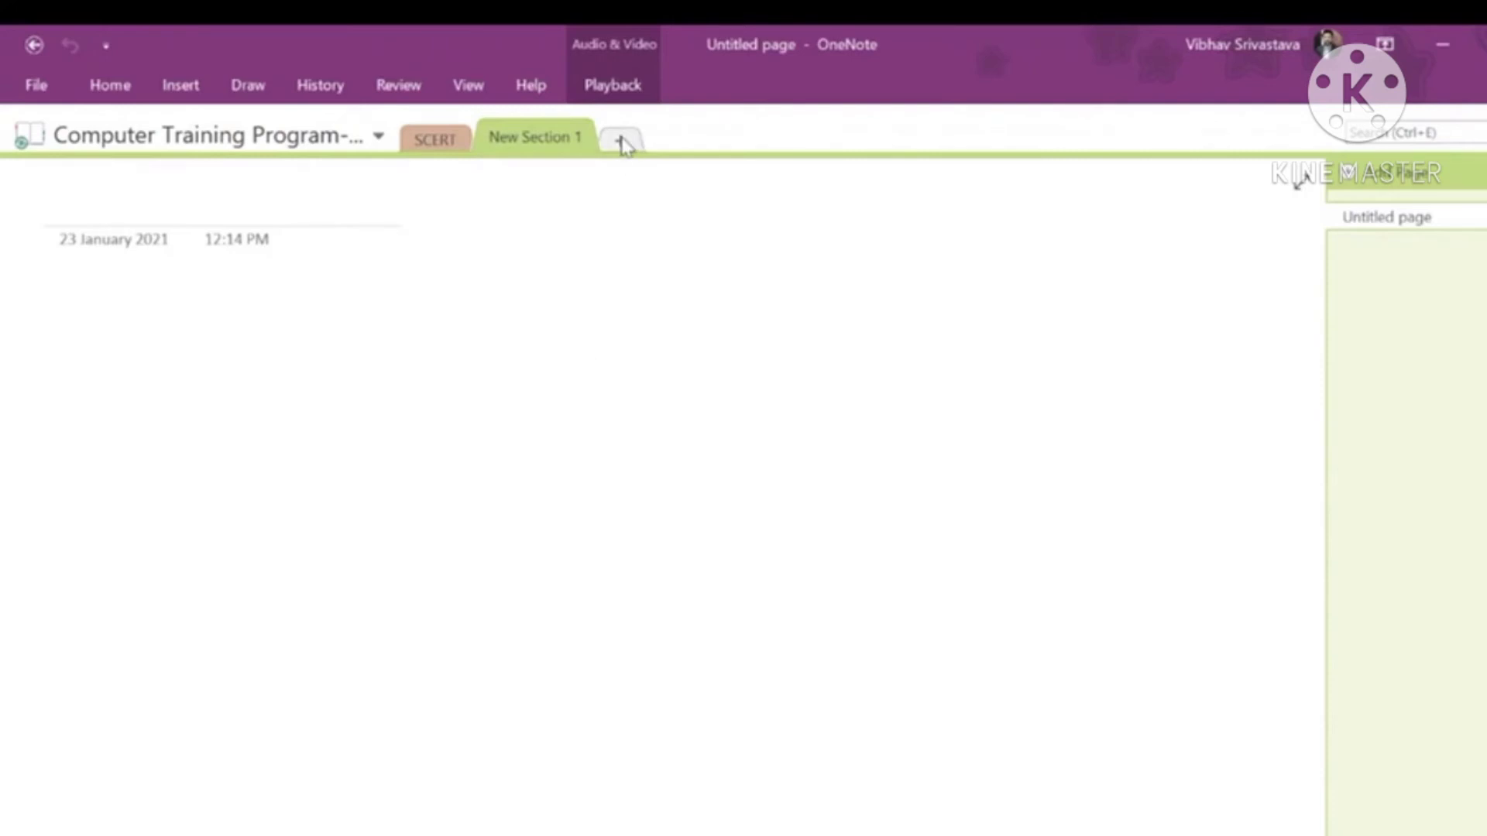
Add another new section to the notebook and title its page gfiufgiehferqnf with the Type tool.
{"action": "left_click", "coordinate": [622, 140]}
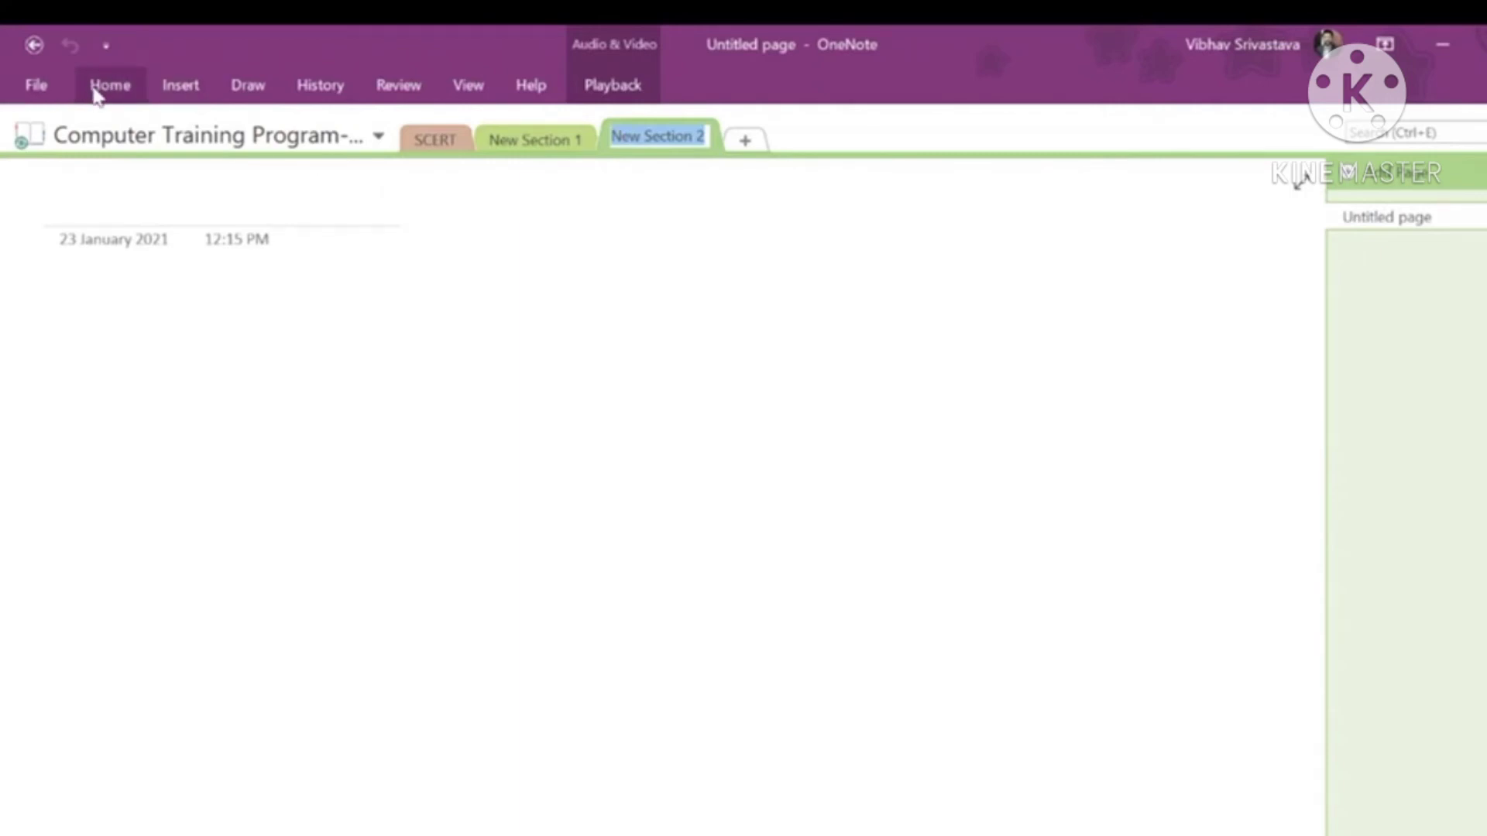
{"action": "left_click", "coordinate": [94, 87]}
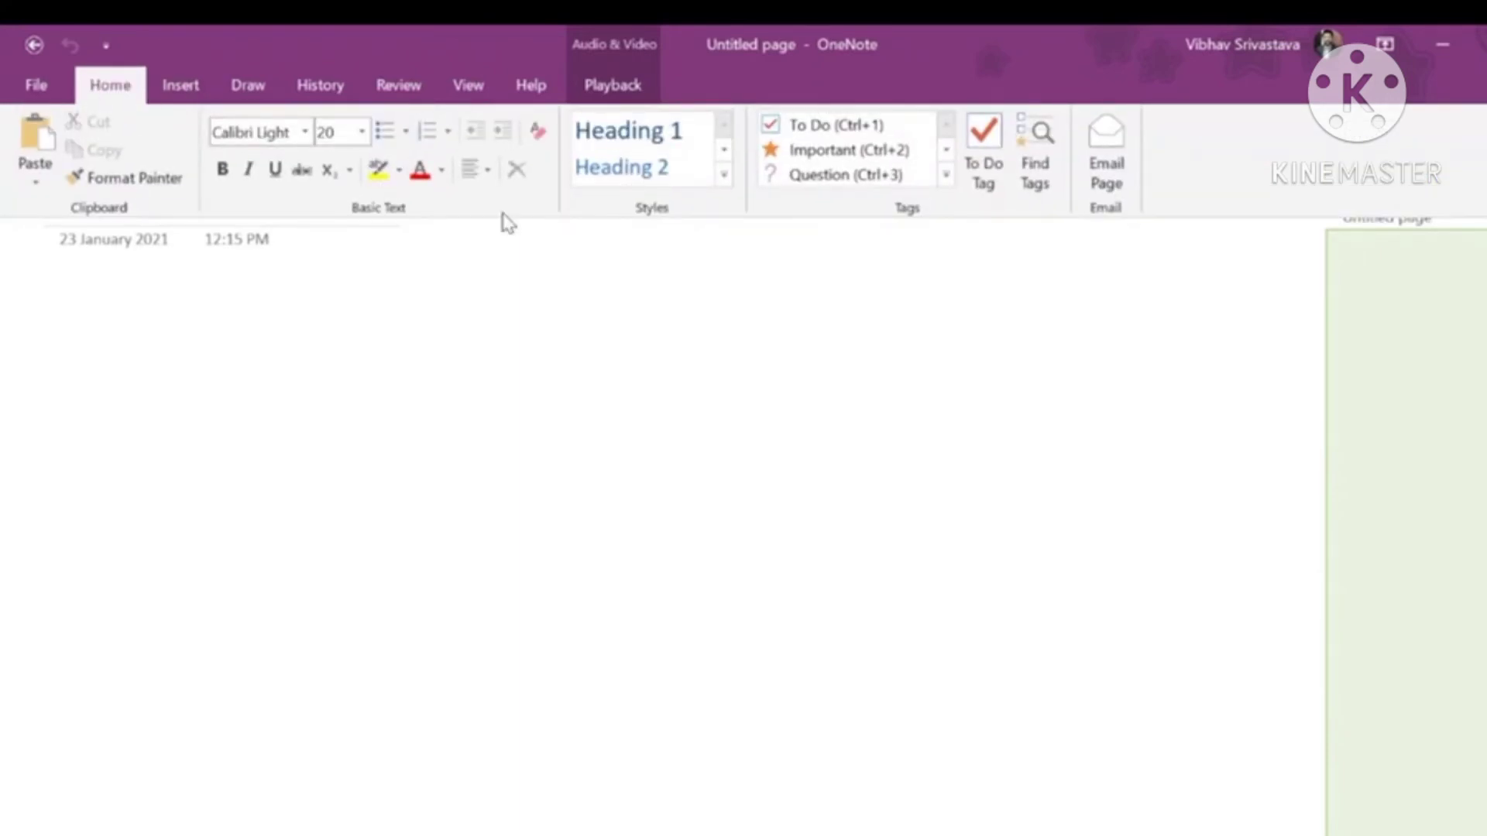
{"action": "left_click", "coordinate": [265, 89]}
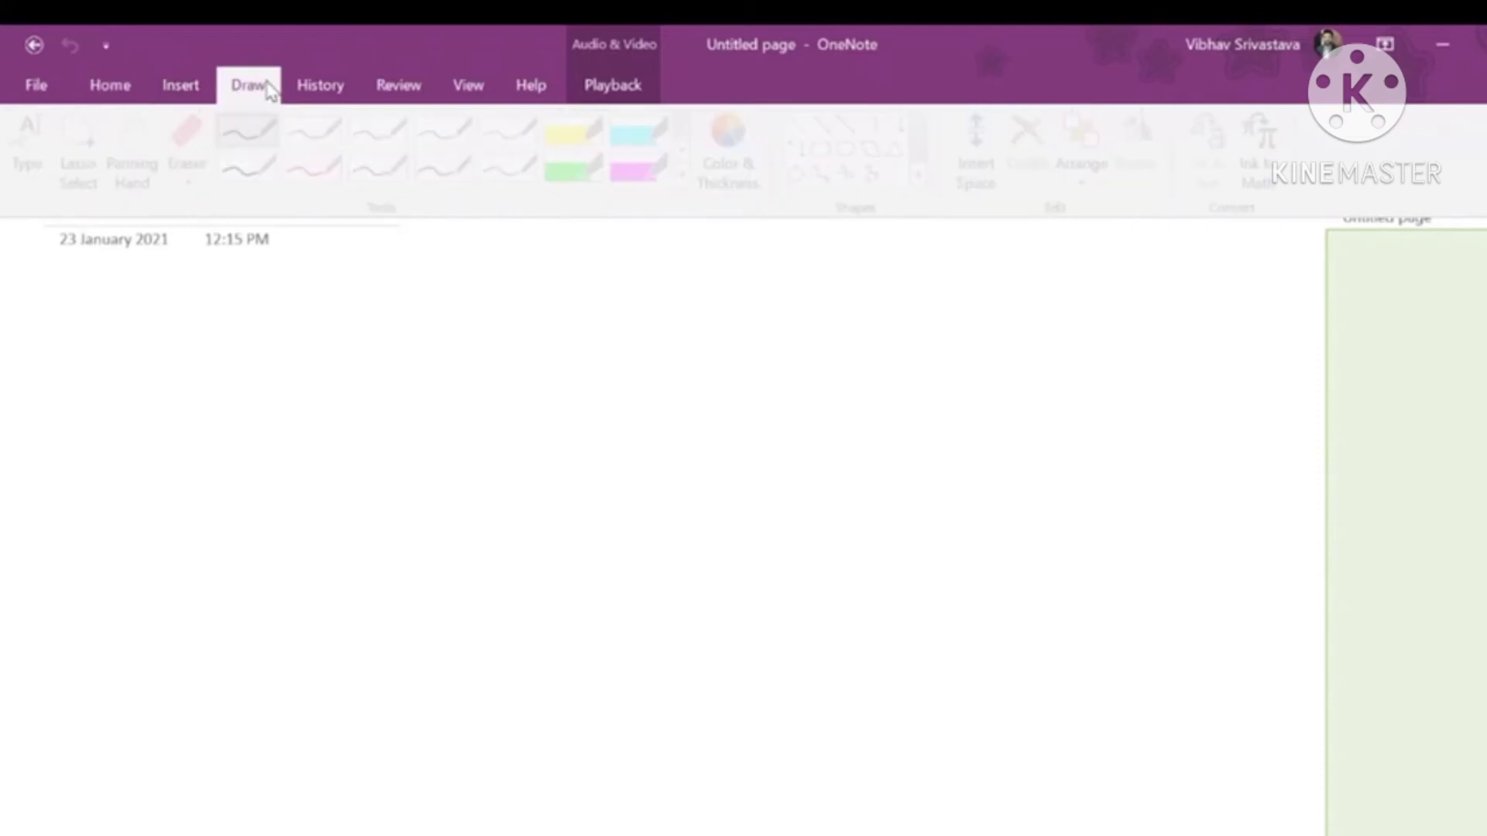
{"action": "left_click", "coordinate": [47, 140]}
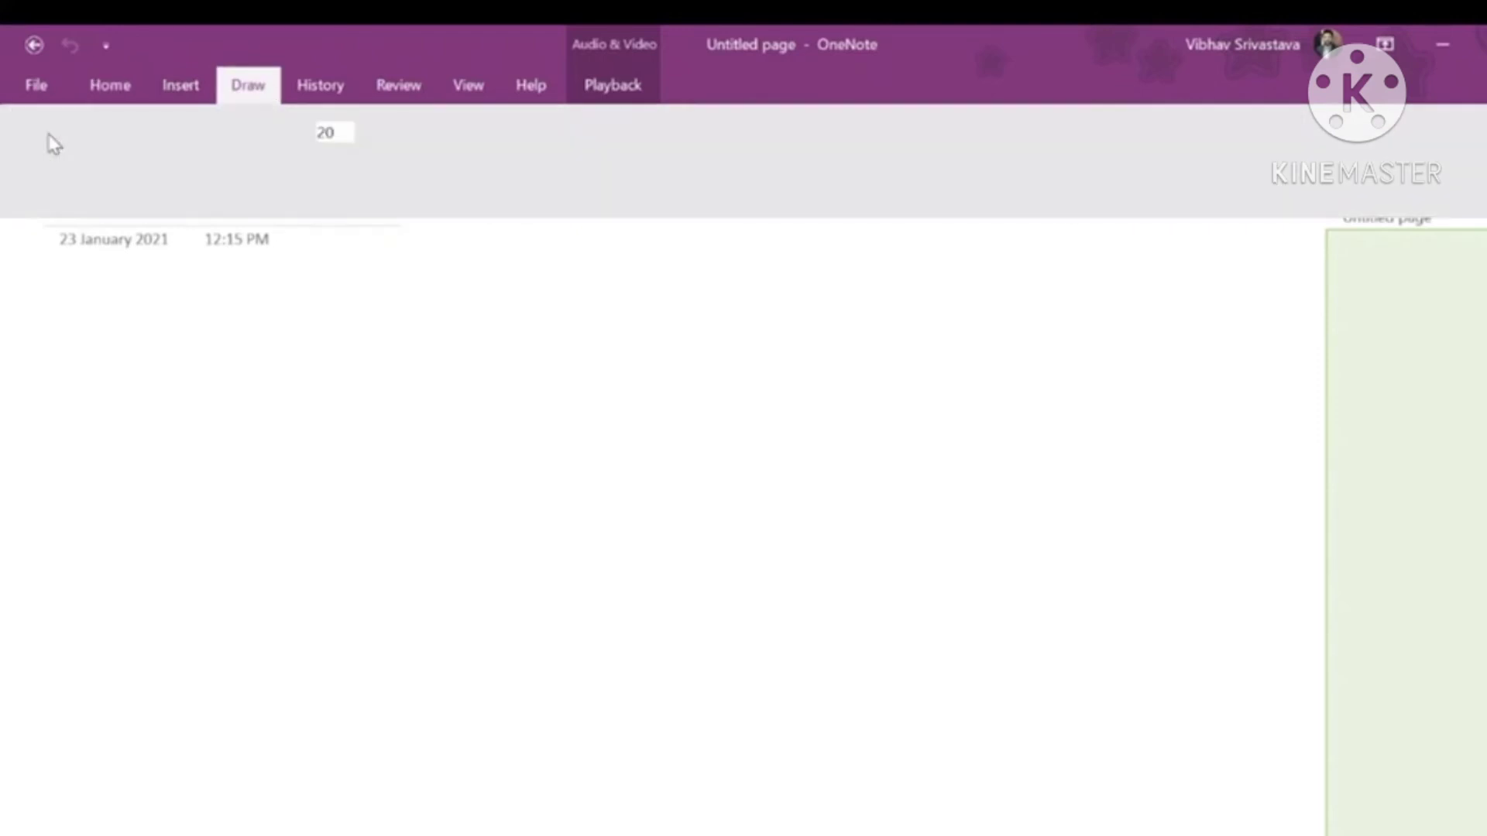
{"action": "type", "text": "gfiufgiehferqnf"}
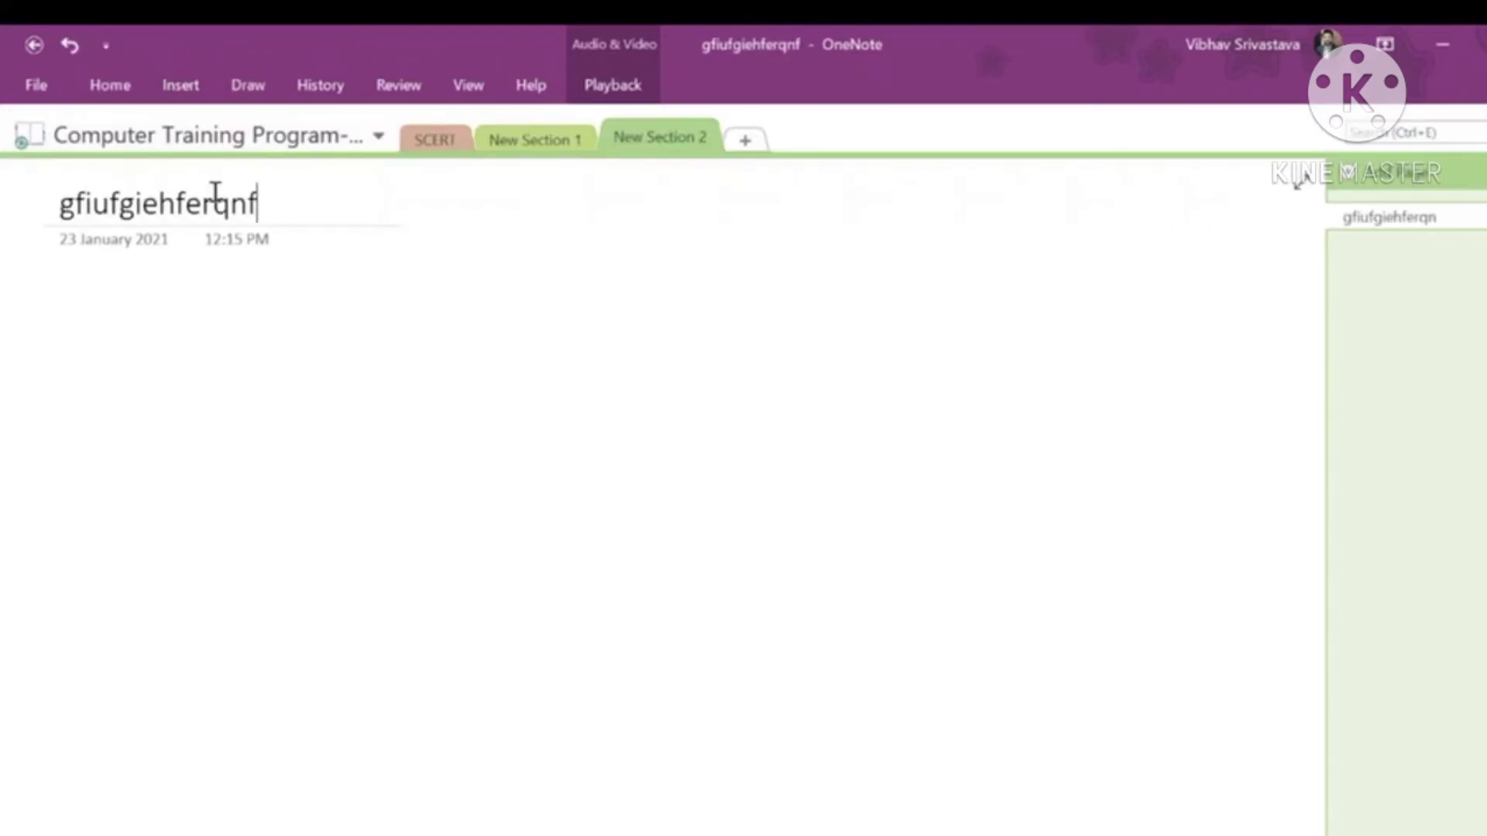
Enter three lines of random filler text in a note below the page title, the last one reading rkhfjerhvfjrebfj.
{"action": "key", "text": "Return"}
{"action": "type", "text": "gfjhwefkwehf"}
{"action": "type", "text": "ewjqofiqwerfjerqwklfilerwfjkwegfhfgihew"}
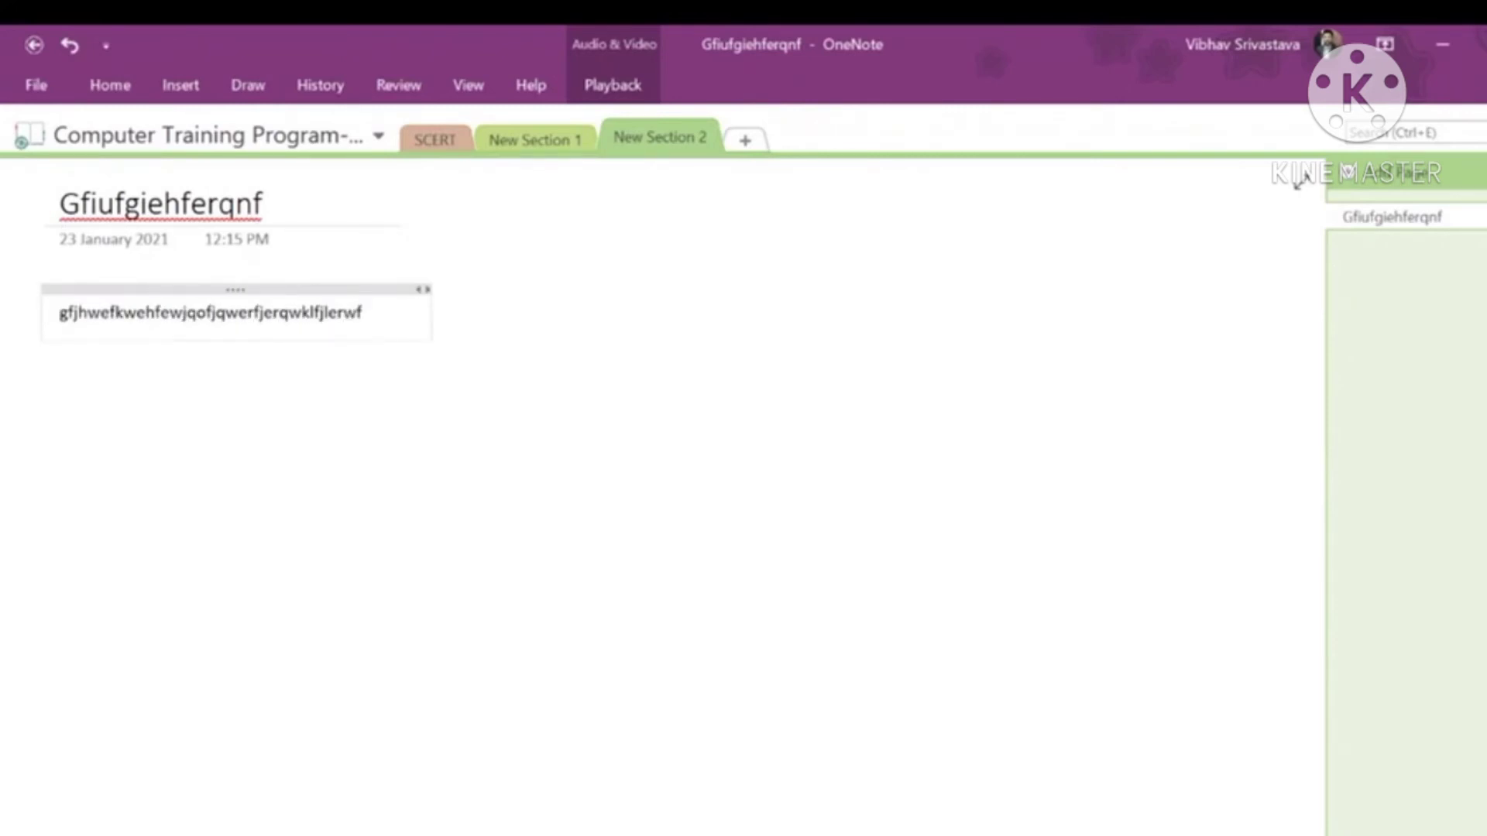
{"action": "key", "text": "Return"}
{"action": "type", "text": "jhgfhewgfiewggfiewgfjewb"}
{"action": "key", "text": "Return"}
{"action": "type", "text": "rkhfjerhvfjrebfj"}
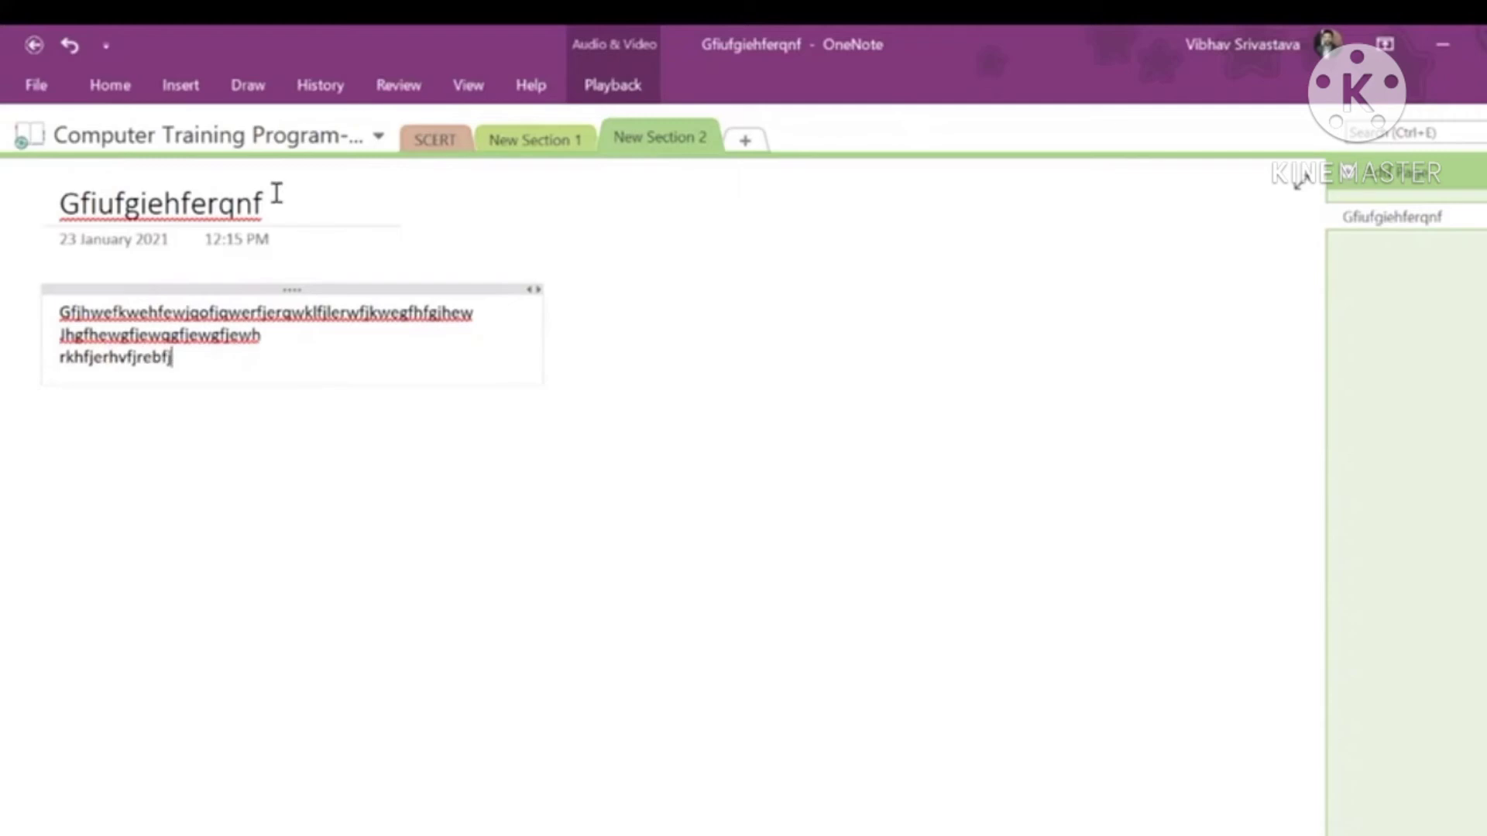
{"action": "left_click", "coordinate": [650, 542]}
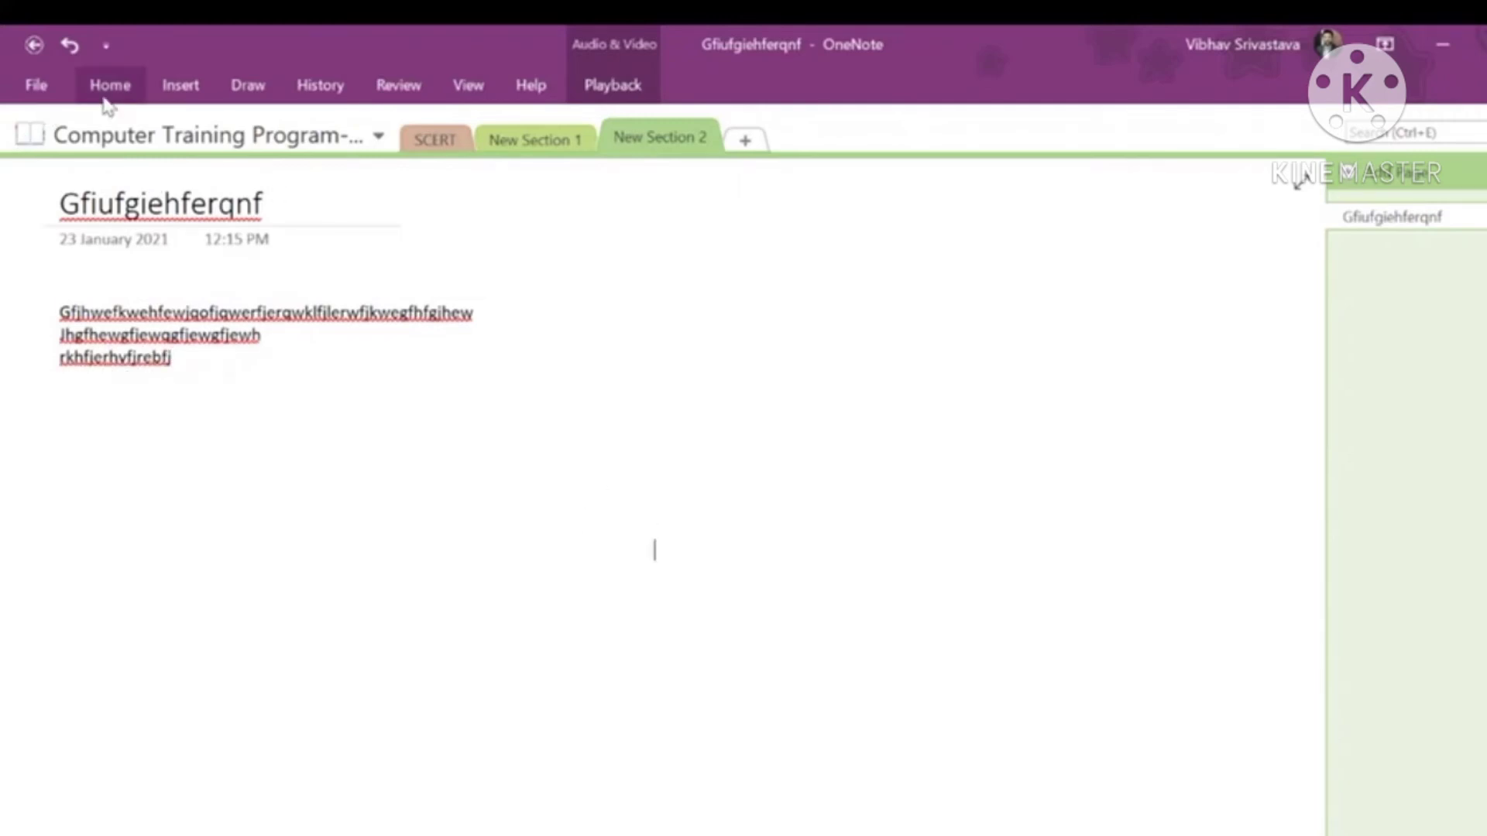
Select the three-line text block below the title with Lasso Select.
{"action": "left_click", "coordinate": [233, 90]}
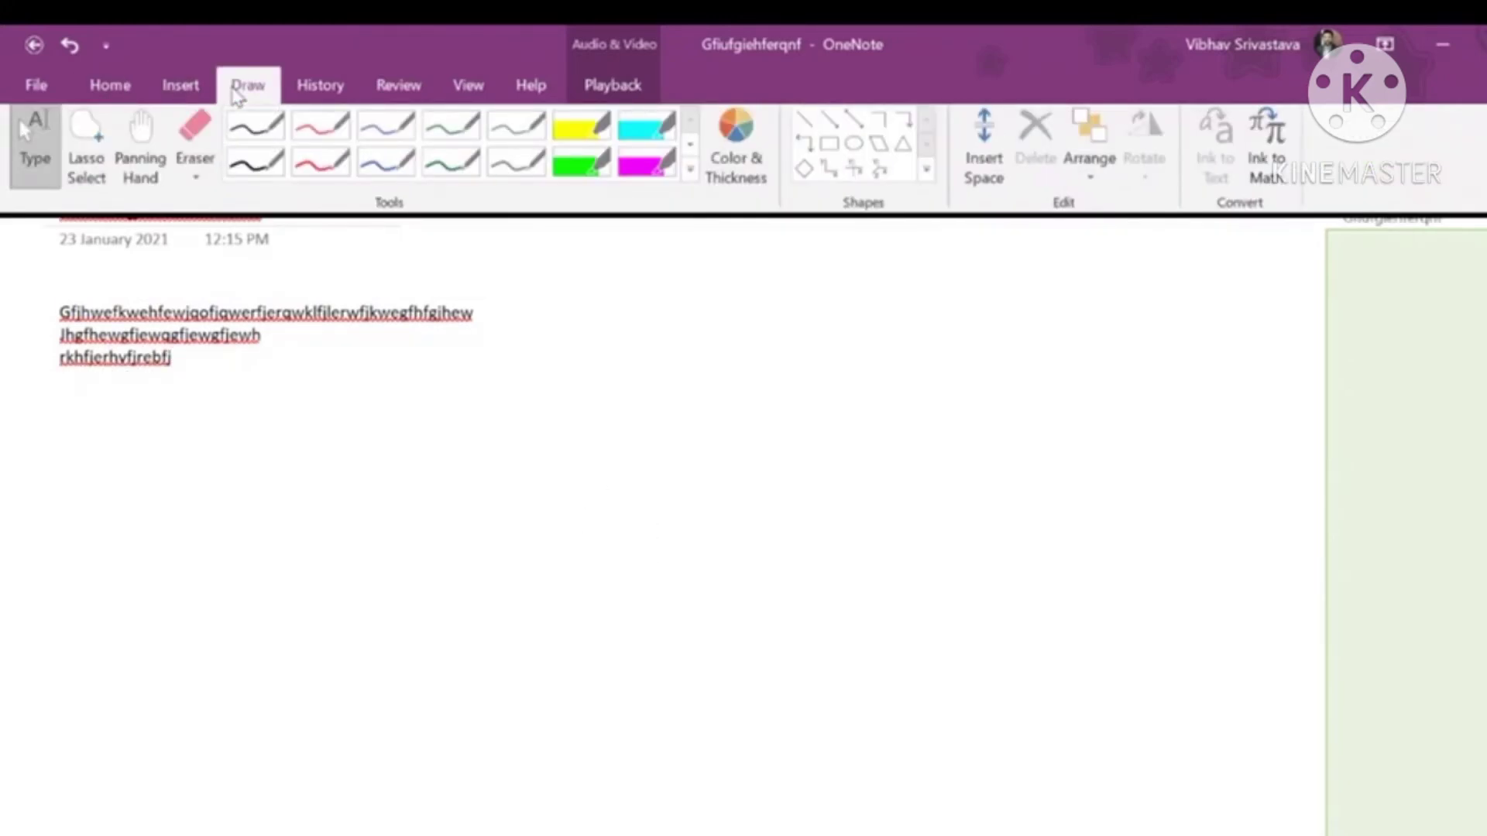
{"action": "left_click", "coordinate": [75, 168]}
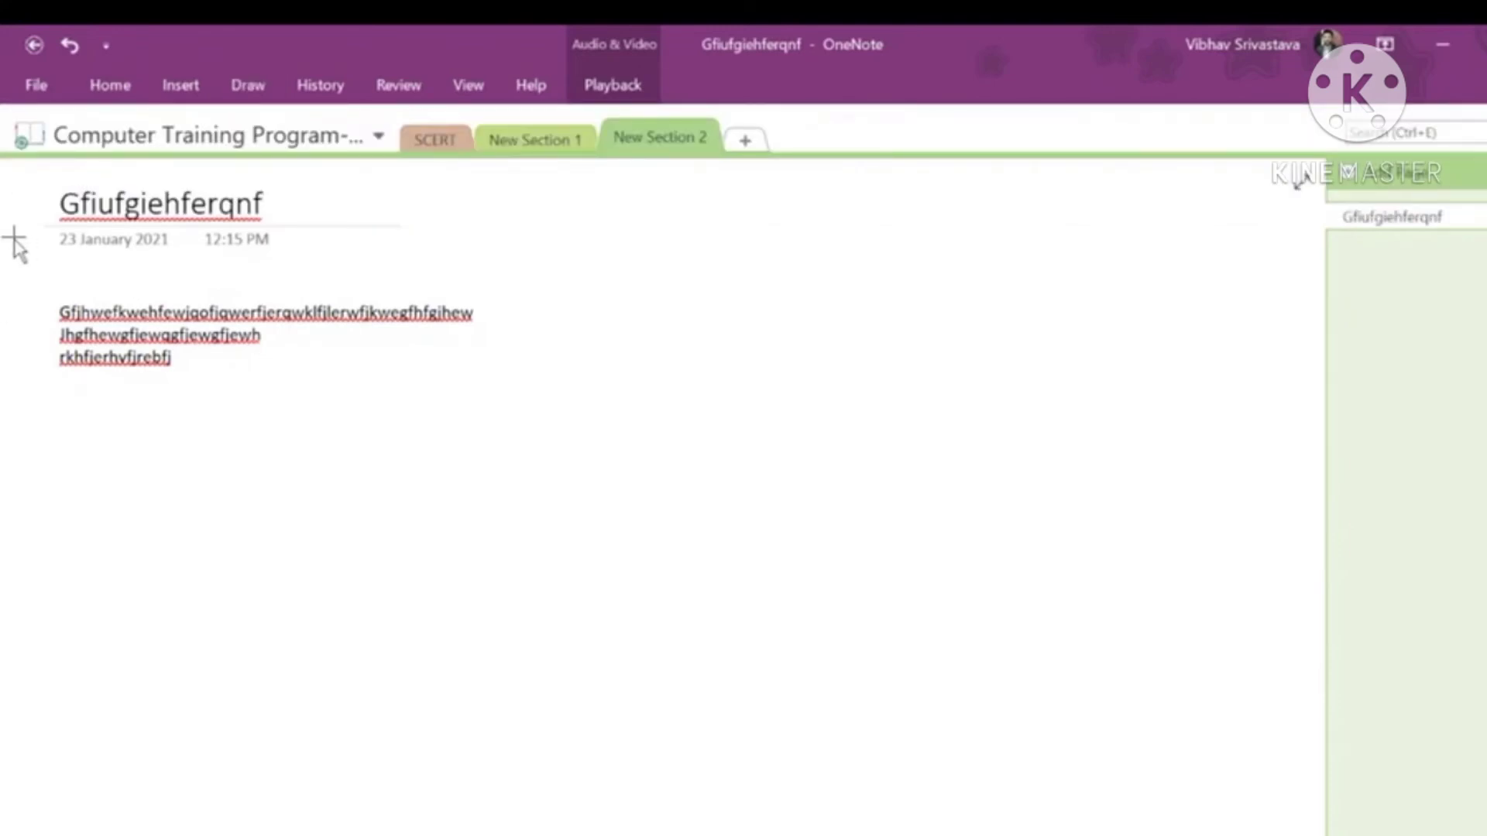
{"action": "mouse_move", "coordinate": [13, 240]}
{"action": "left_mouse_down"}
{"action": "mouse_move", "coordinate": [180, 383]}
{"action": "mouse_move", "coordinate": [686, 347]}
{"action": "left_mouse_up"}
{"action": "left_click", "coordinate": [442, 413]}
{"action": "mouse_move", "coordinate": [27, 260]}
{"action": "left_mouse_down"}
{"action": "mouse_move", "coordinate": [5, 538]}
{"action": "mouse_move", "coordinate": [531, 373]}
{"action": "mouse_move", "coordinate": [596, 268]}
{"action": "left_mouse_up"}
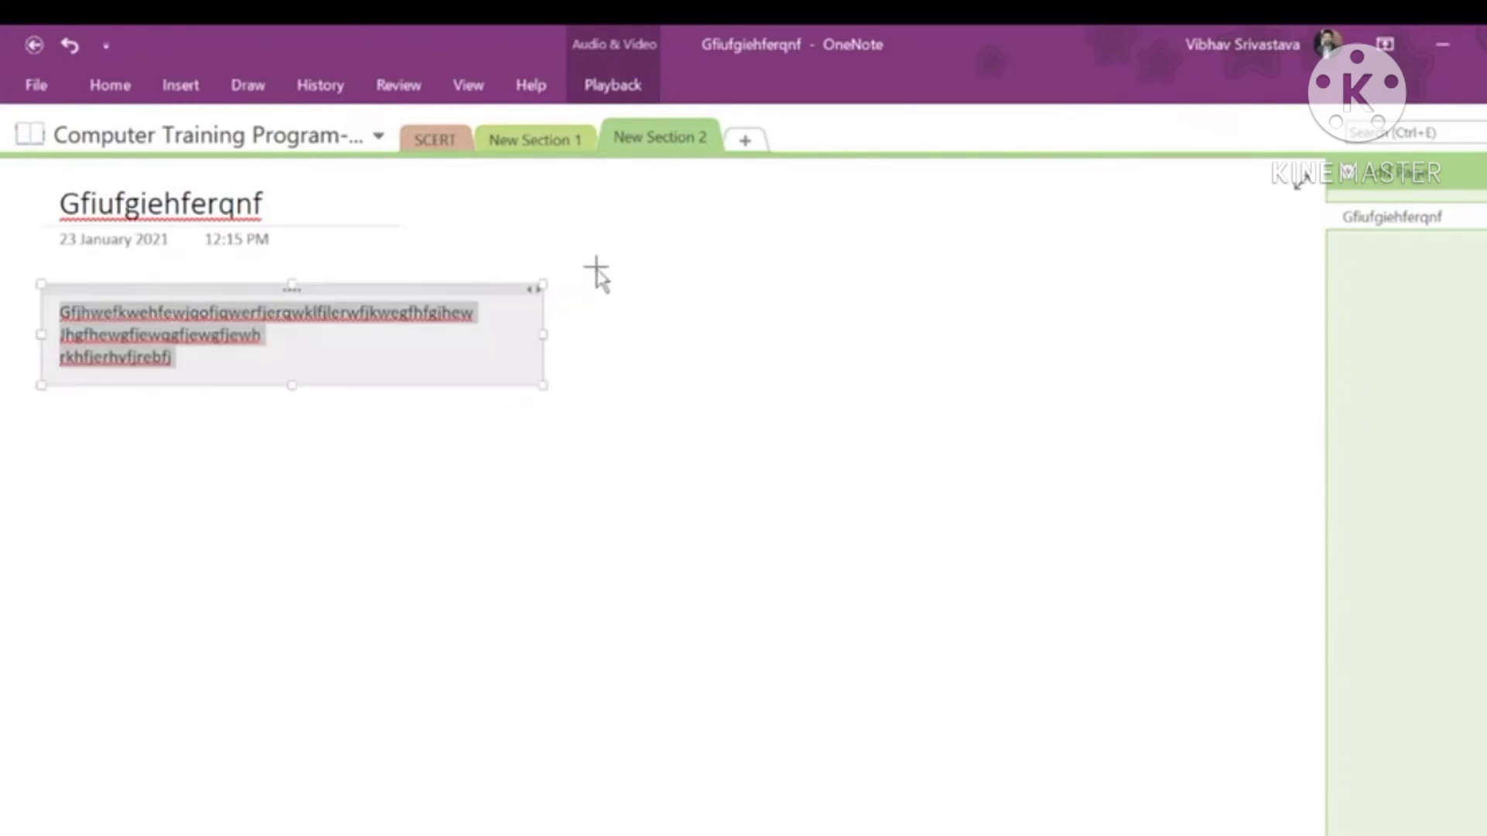
Attach the Cyber Security presentation from the Desktop as a file below the page title.
{"action": "left_click", "coordinate": [178, 86]}
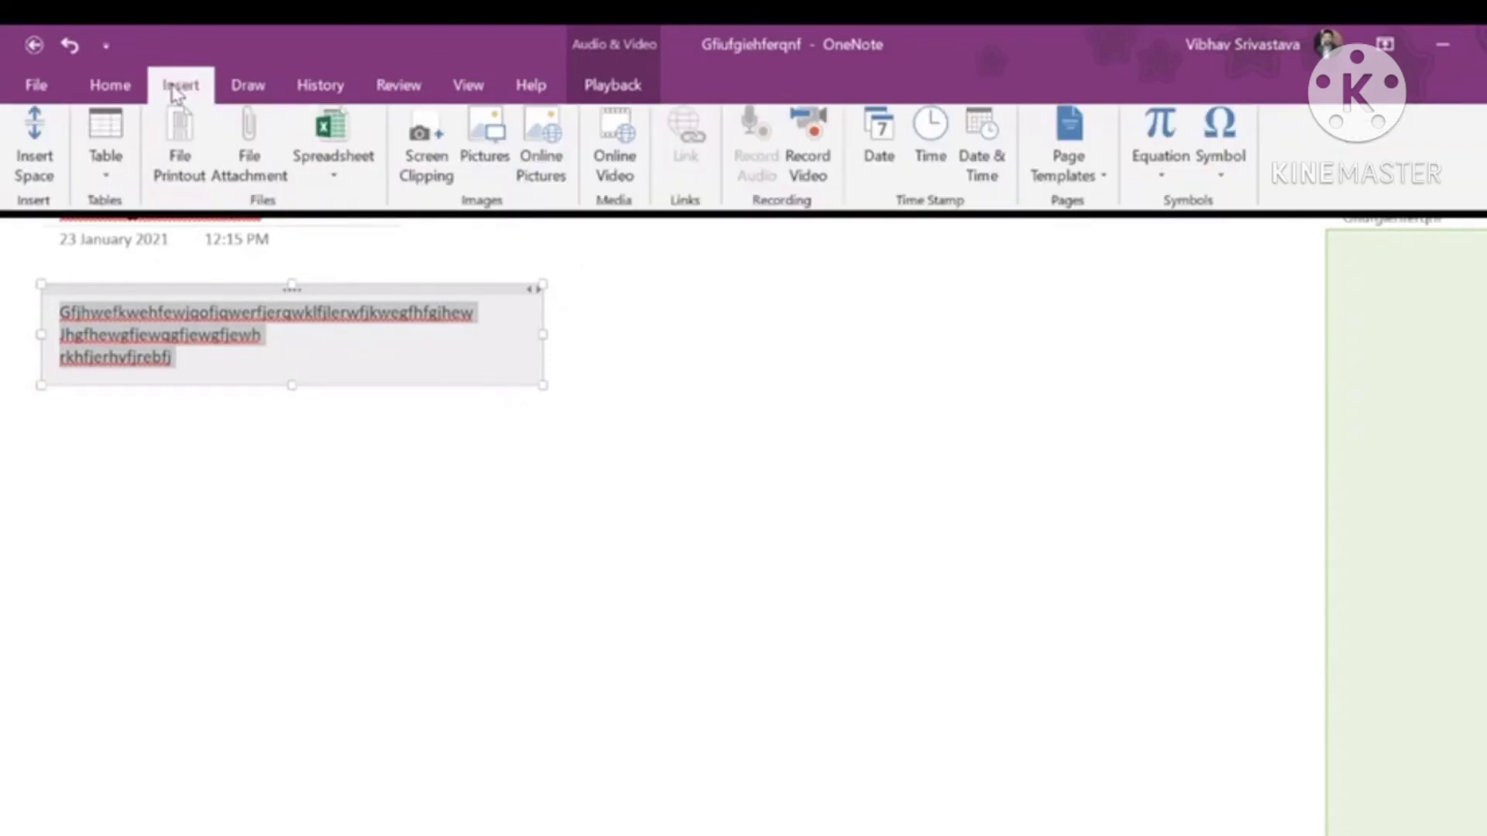
{"action": "left_click", "coordinate": [263, 182]}
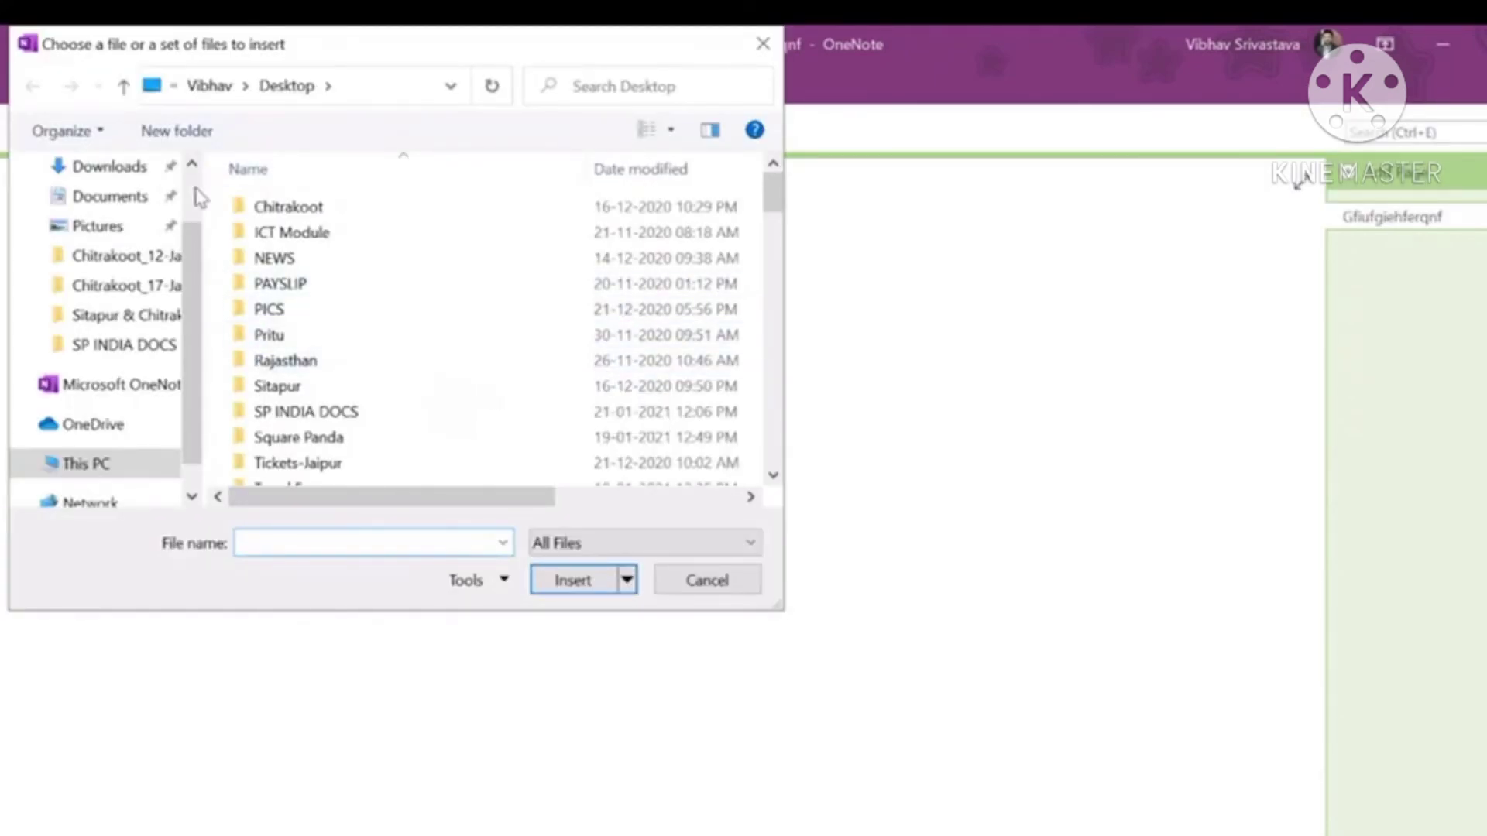
{"action": "left_click", "coordinate": [122, 224]}
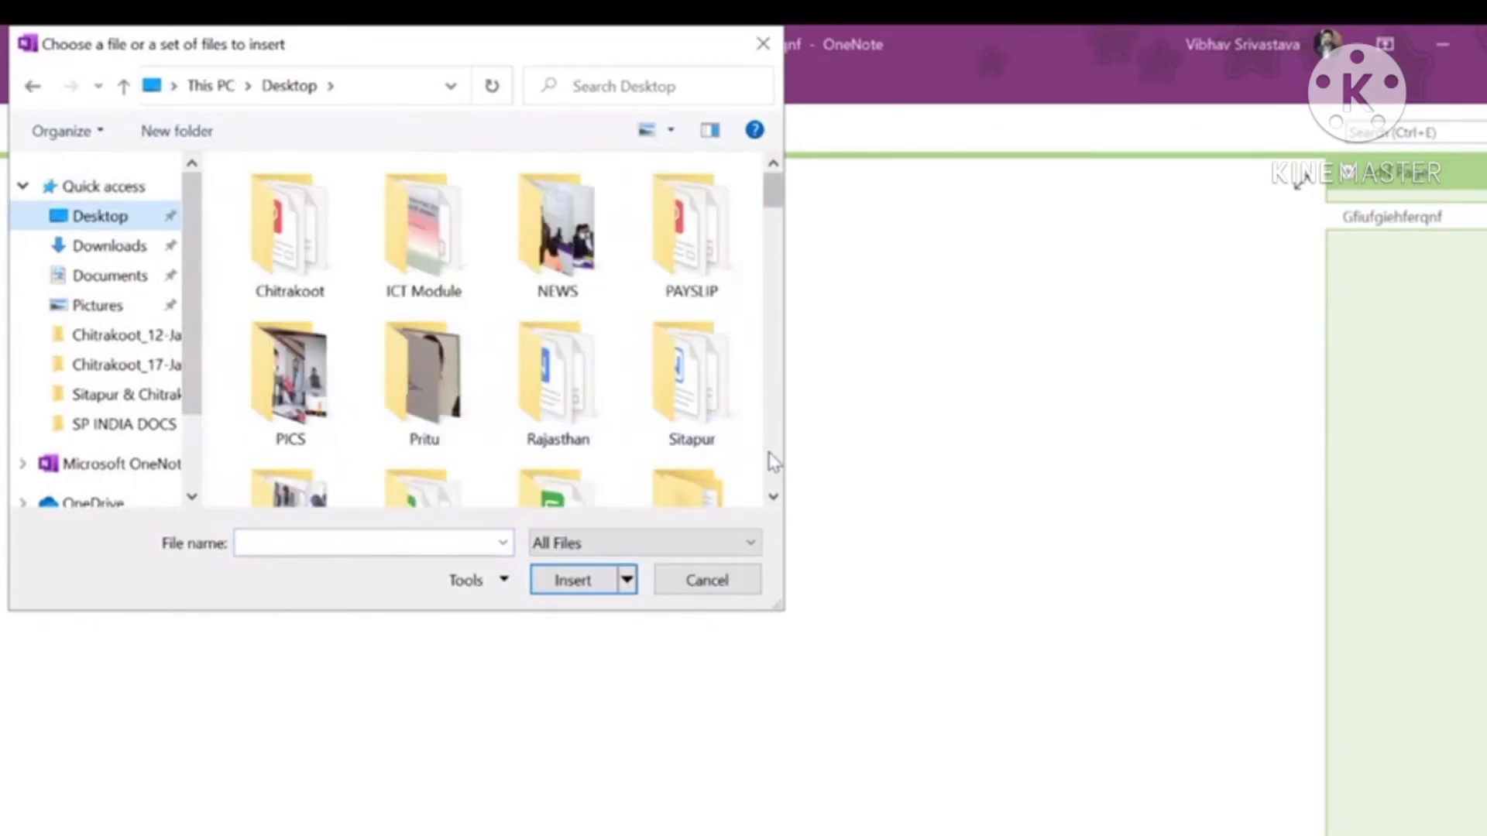
{"action": "scroll", "coordinate": [771, 460], "scroll_direction": "down", "scroll_amount": 3}
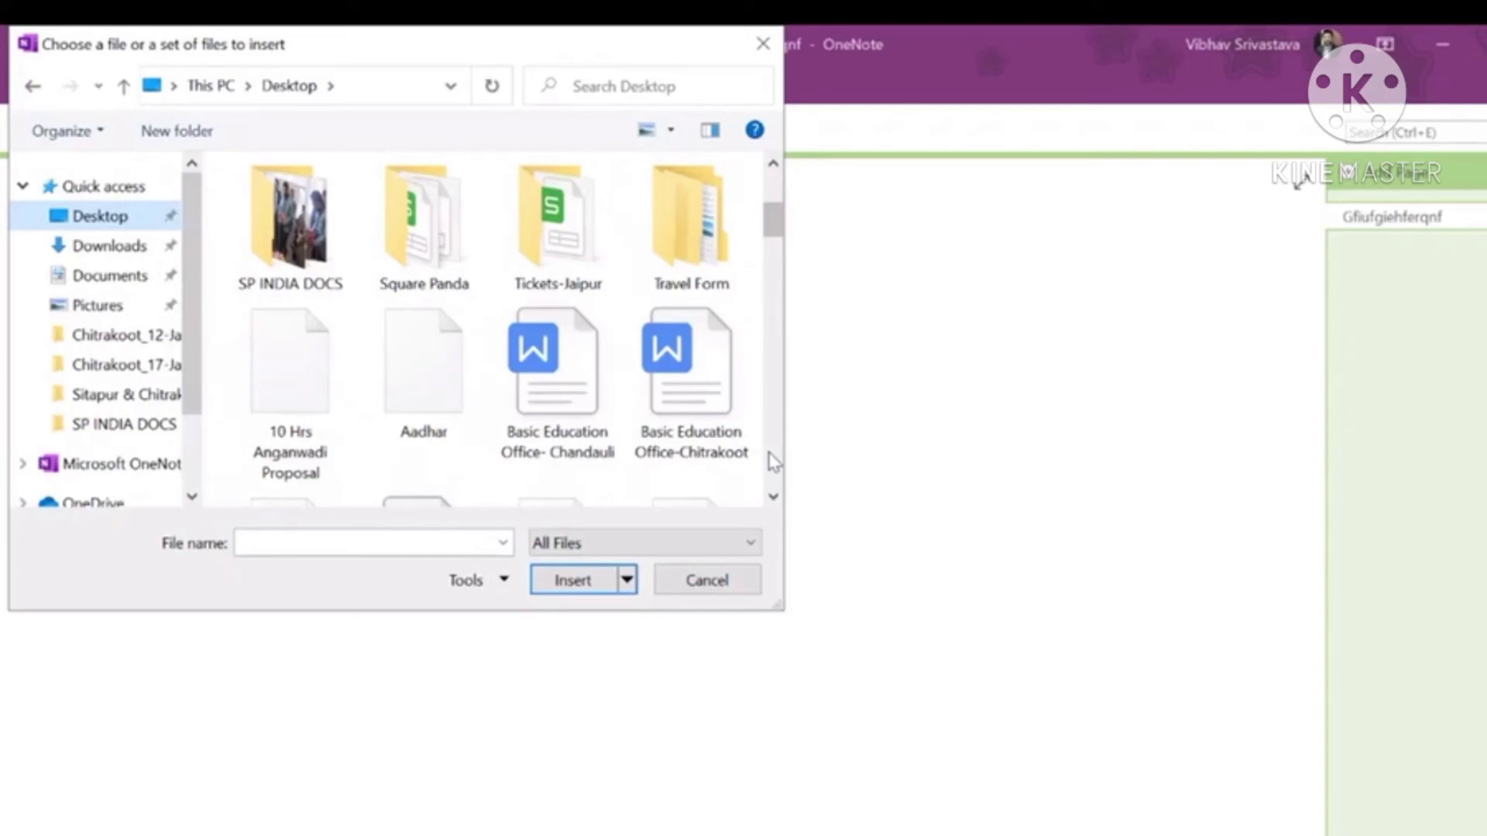
{"action": "scroll", "coordinate": [770, 461], "scroll_direction": "down", "scroll_amount": 3}
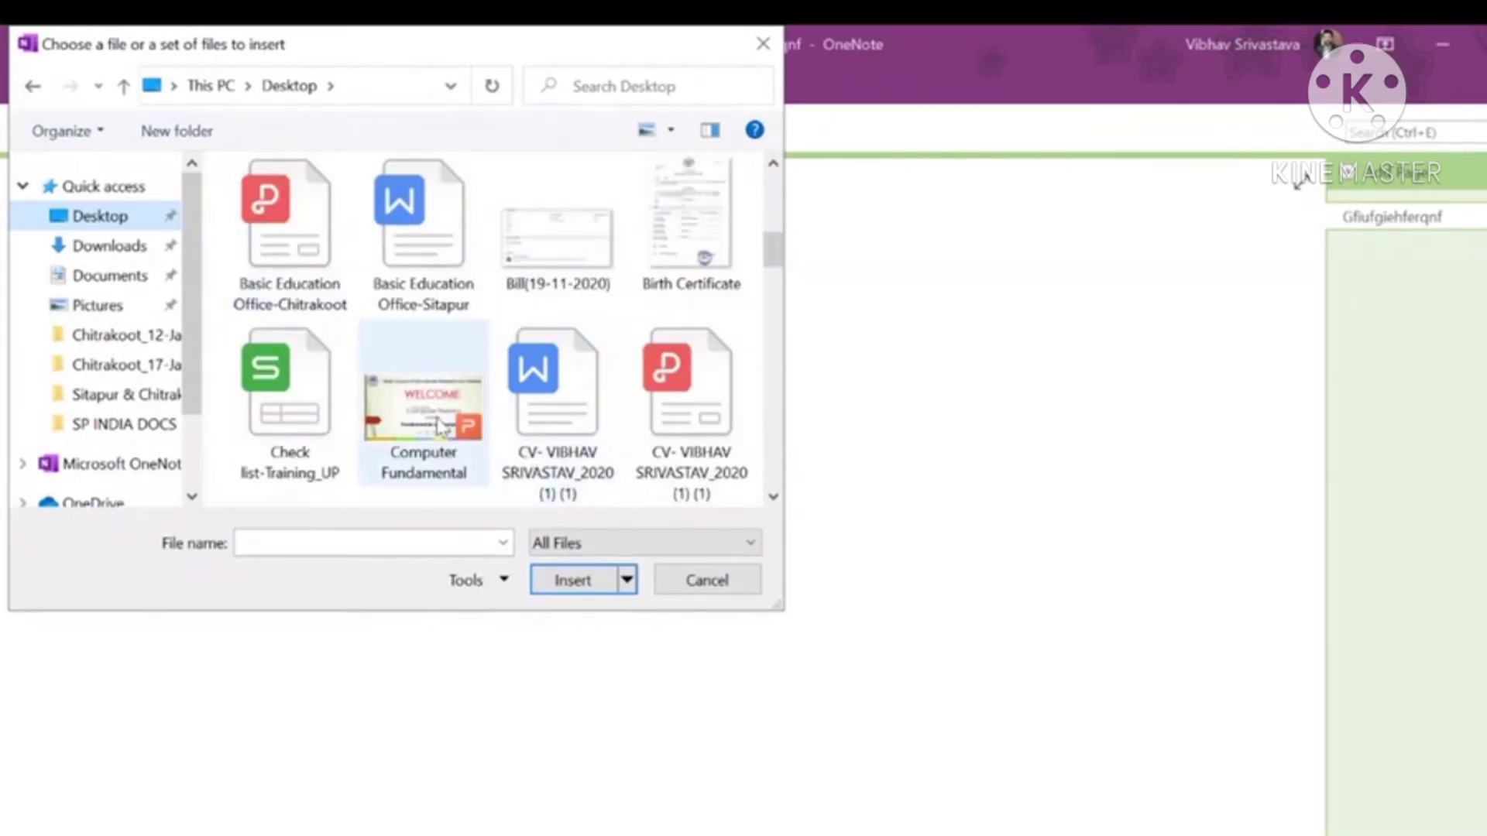
{"action": "scroll", "coordinate": [783, 468], "scroll_direction": "down", "scroll_amount": 1}
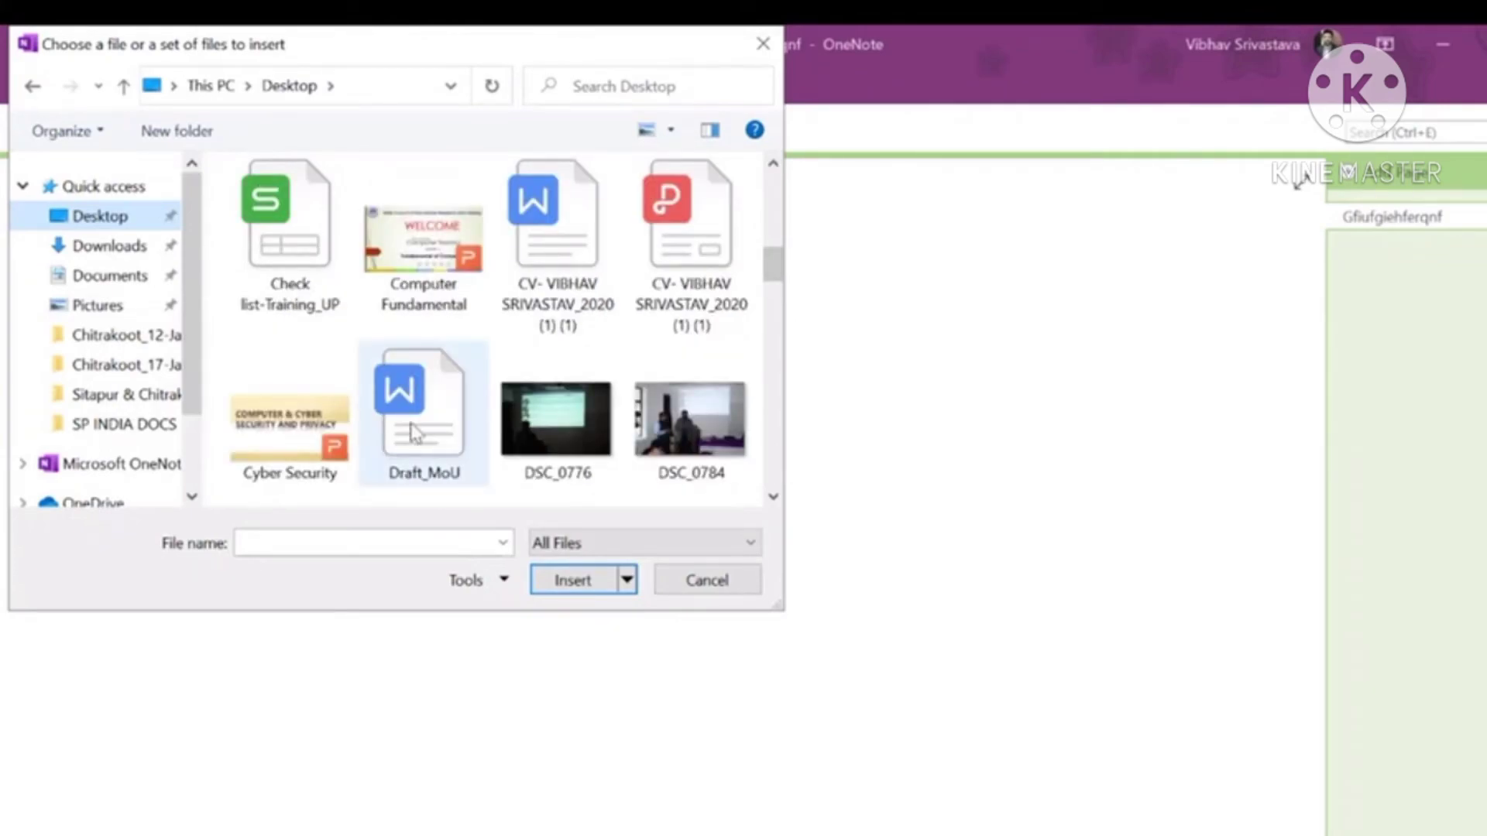
{"action": "left_click", "coordinate": [353, 436]}
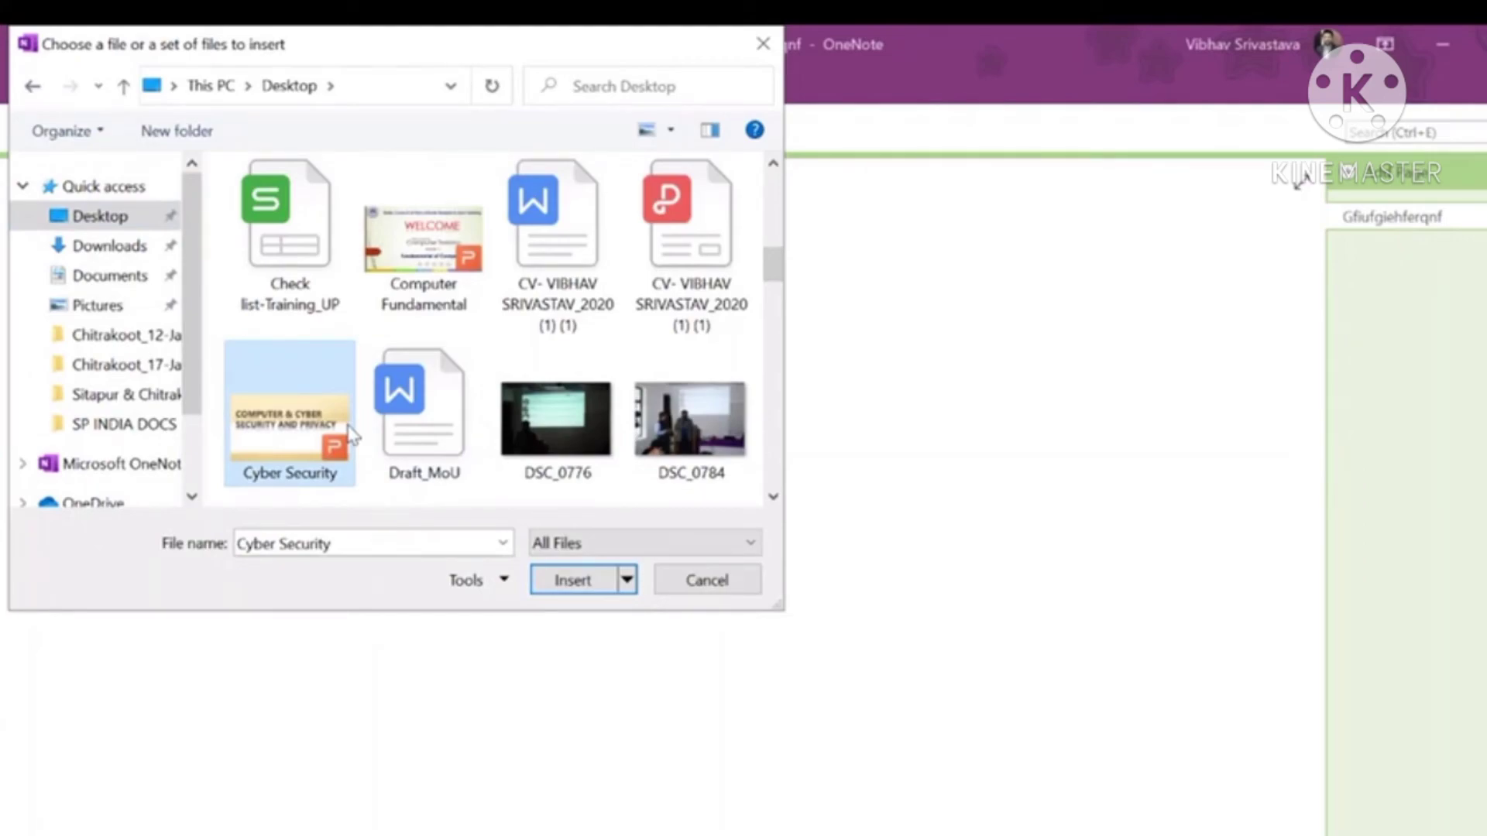
{"action": "double_click", "coordinate": [352, 435]}
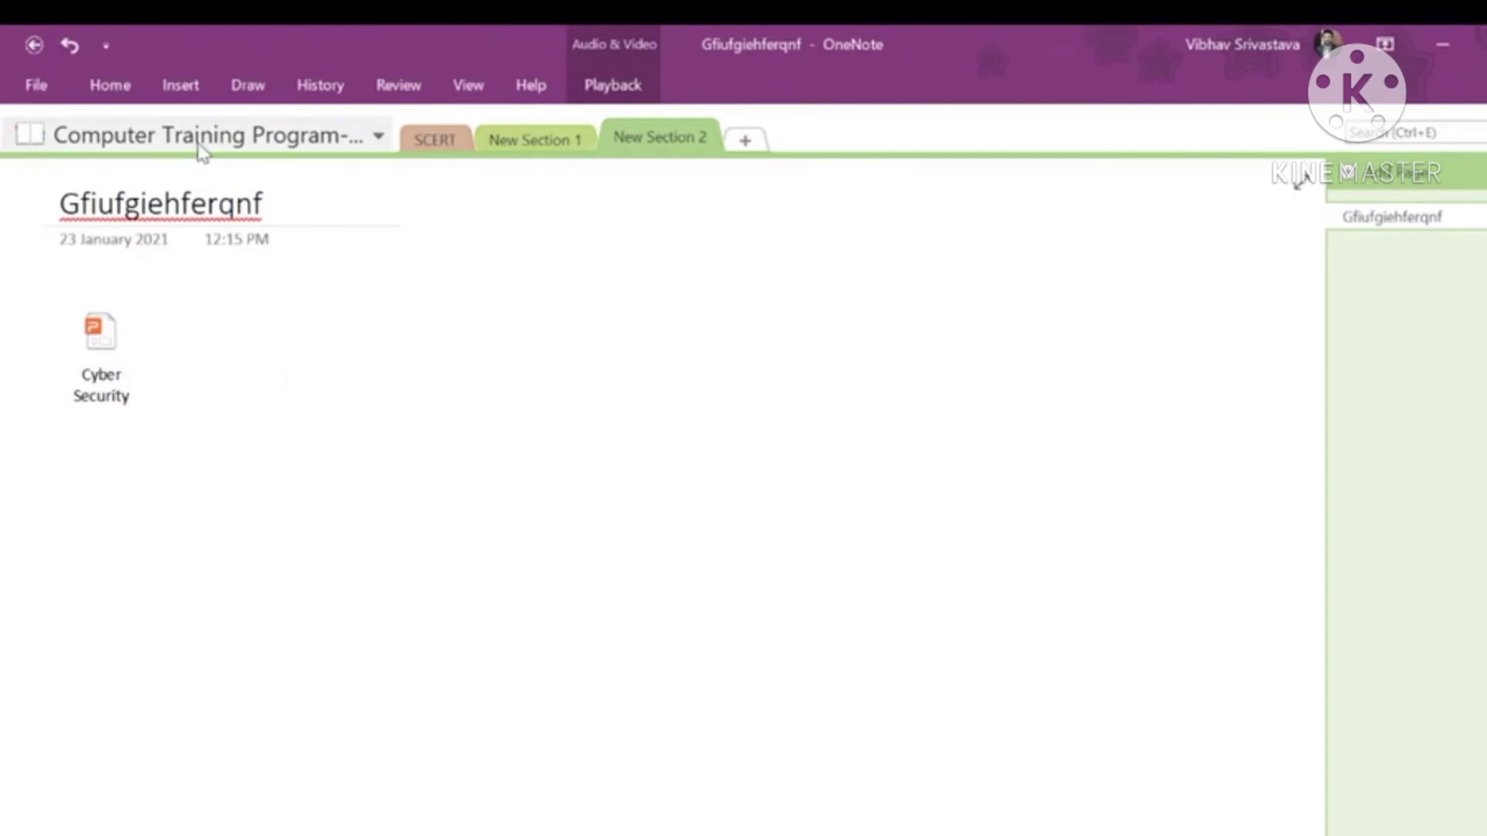
Attach the Educator EMPOWERMENT PROGRAM-SITAPUR presentation from the Desktop as a file under the Cyber Security attachment.
{"action": "left_click", "coordinate": [180, 87]}
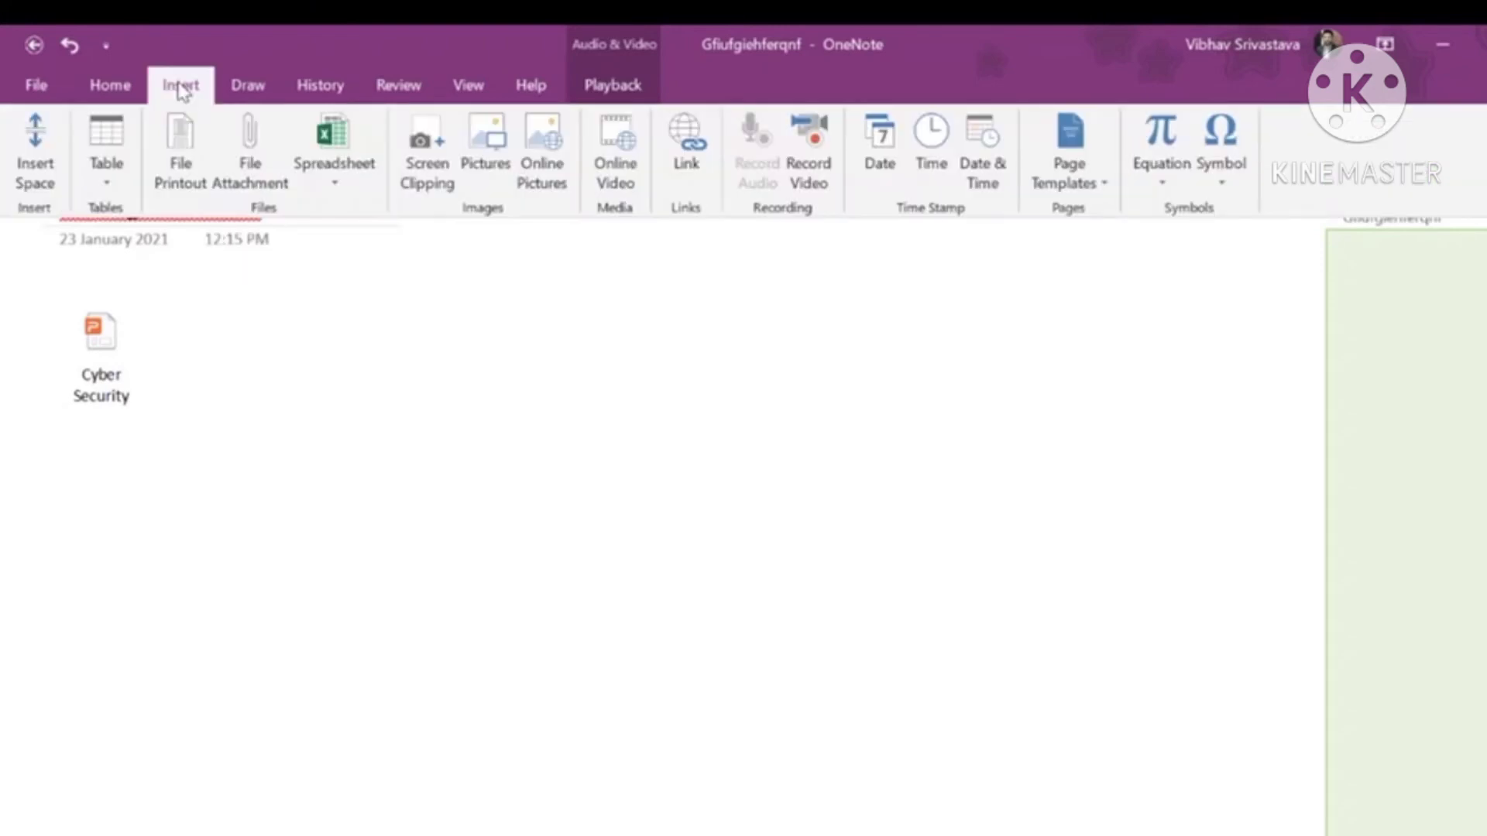
{"action": "left_click", "coordinate": [255, 158]}
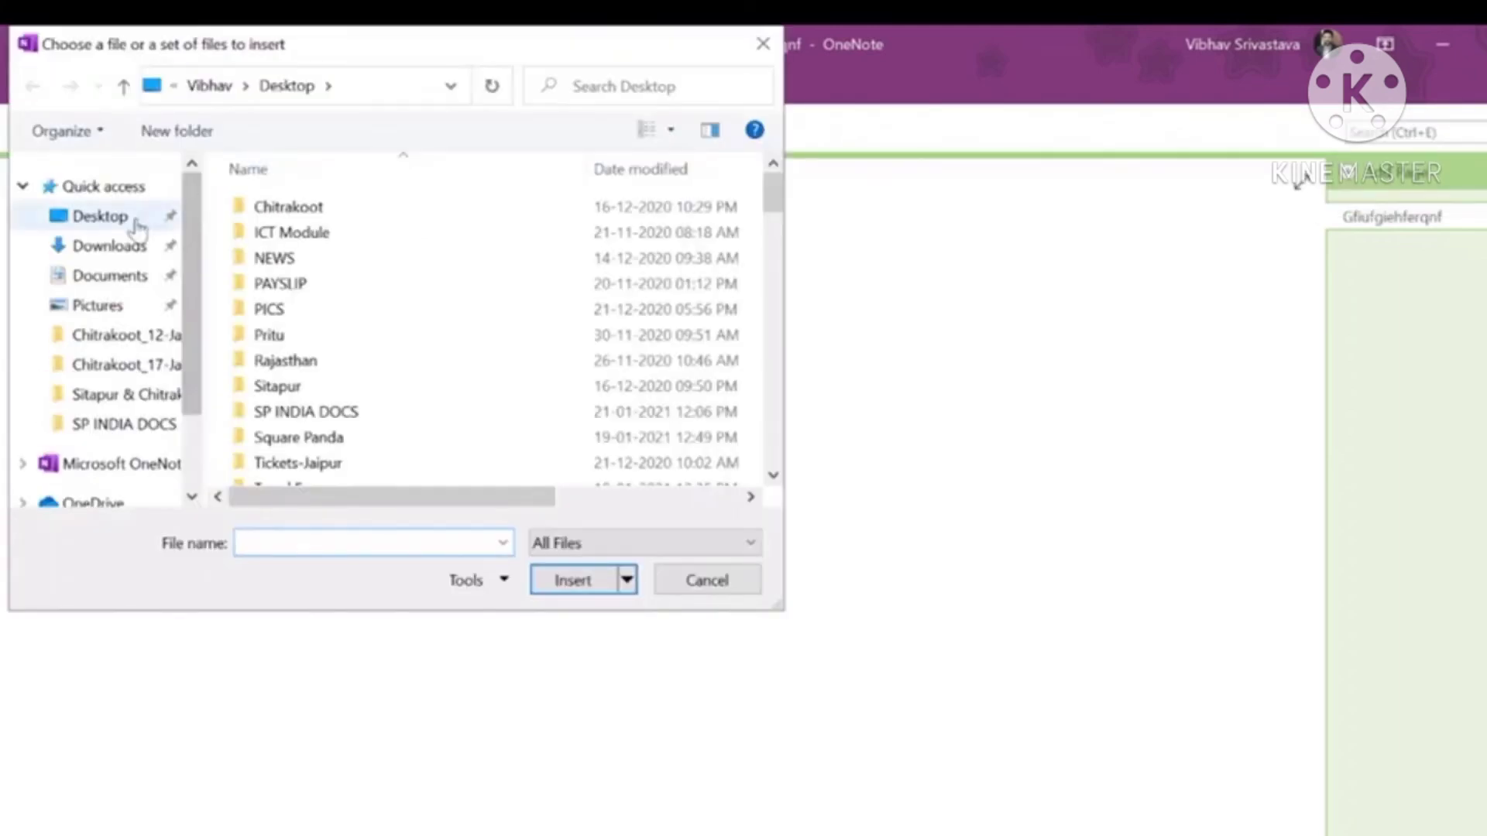
{"action": "scroll", "coordinate": [766, 437], "scroll_direction": "down", "scroll_amount": 10}
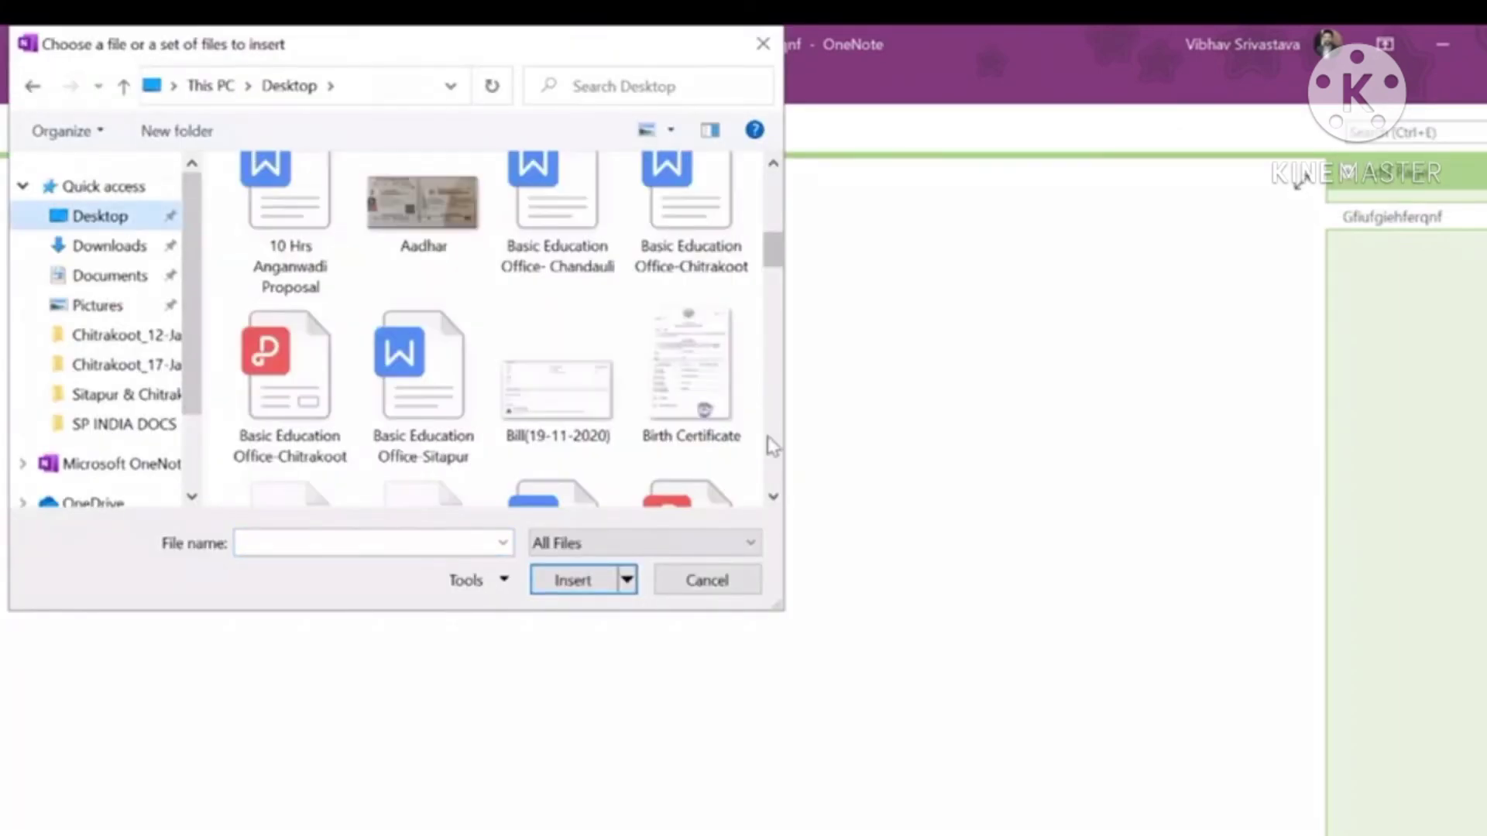
{"action": "scroll", "coordinate": [778, 457], "scroll_direction": "down", "scroll_amount": 3}
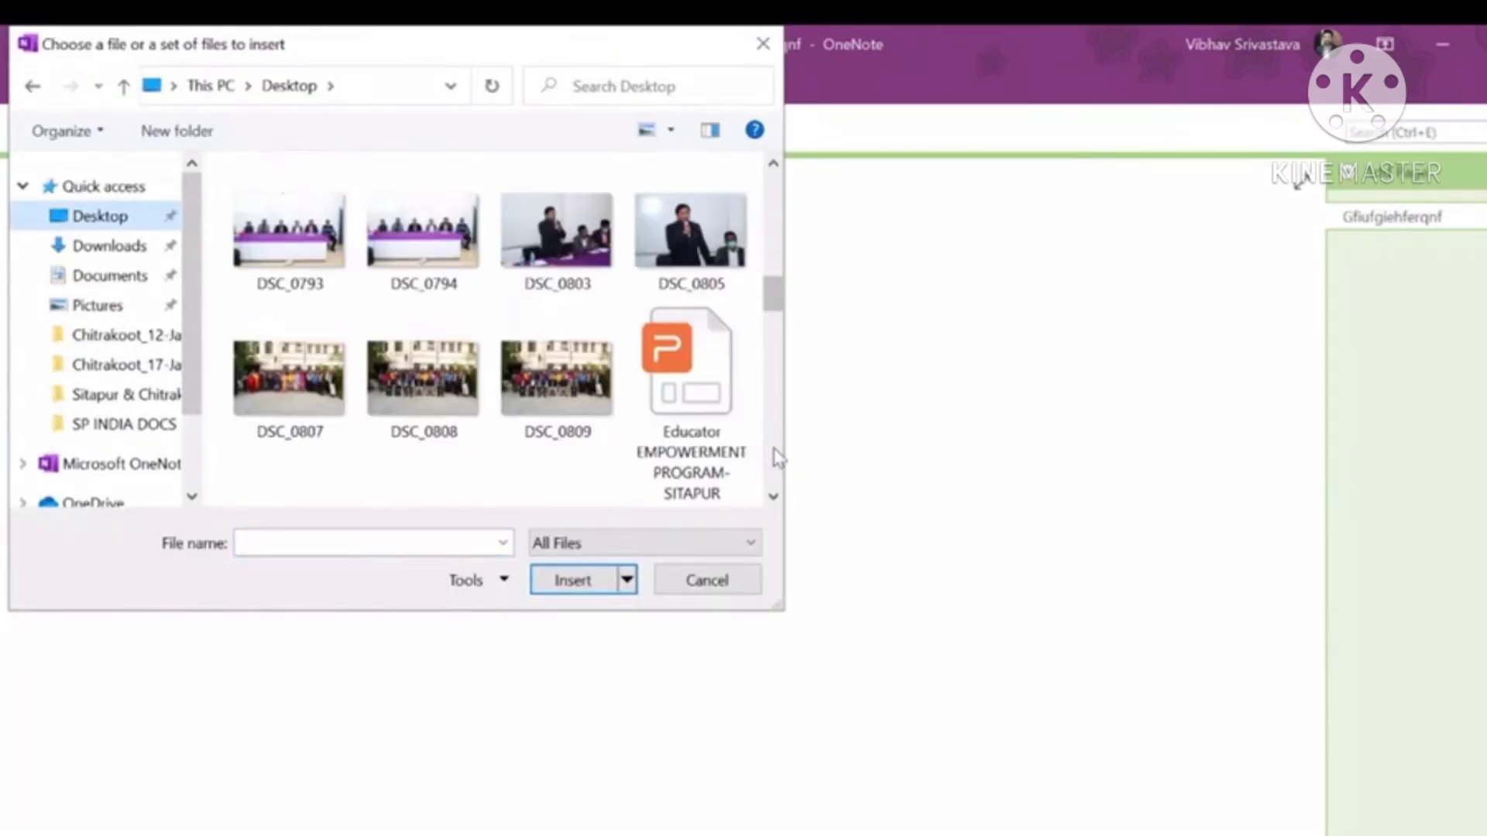
{"action": "left_click", "coordinate": [716, 422]}
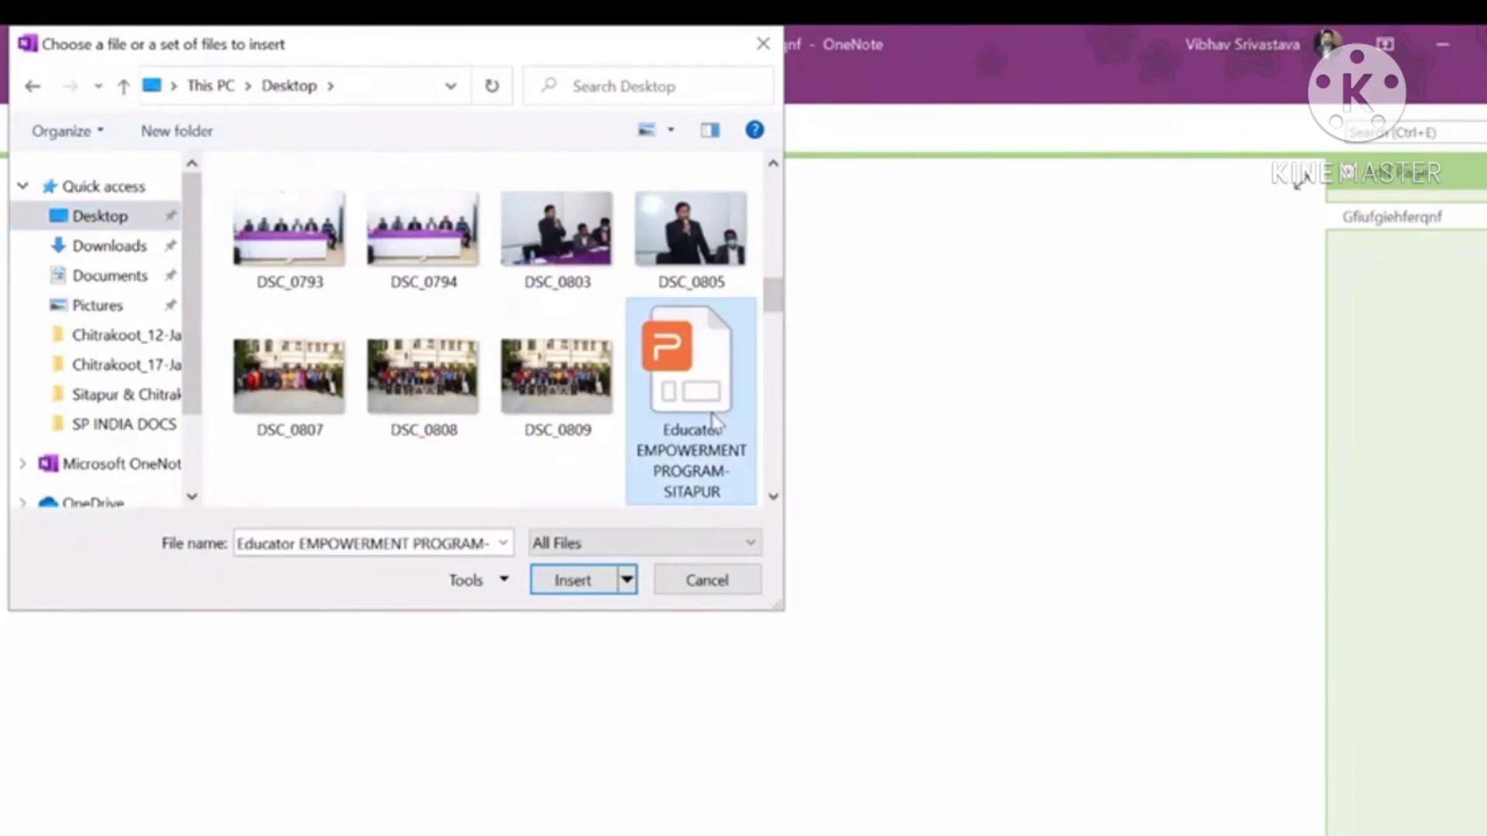
{"action": "left_click", "coordinate": [573, 582]}
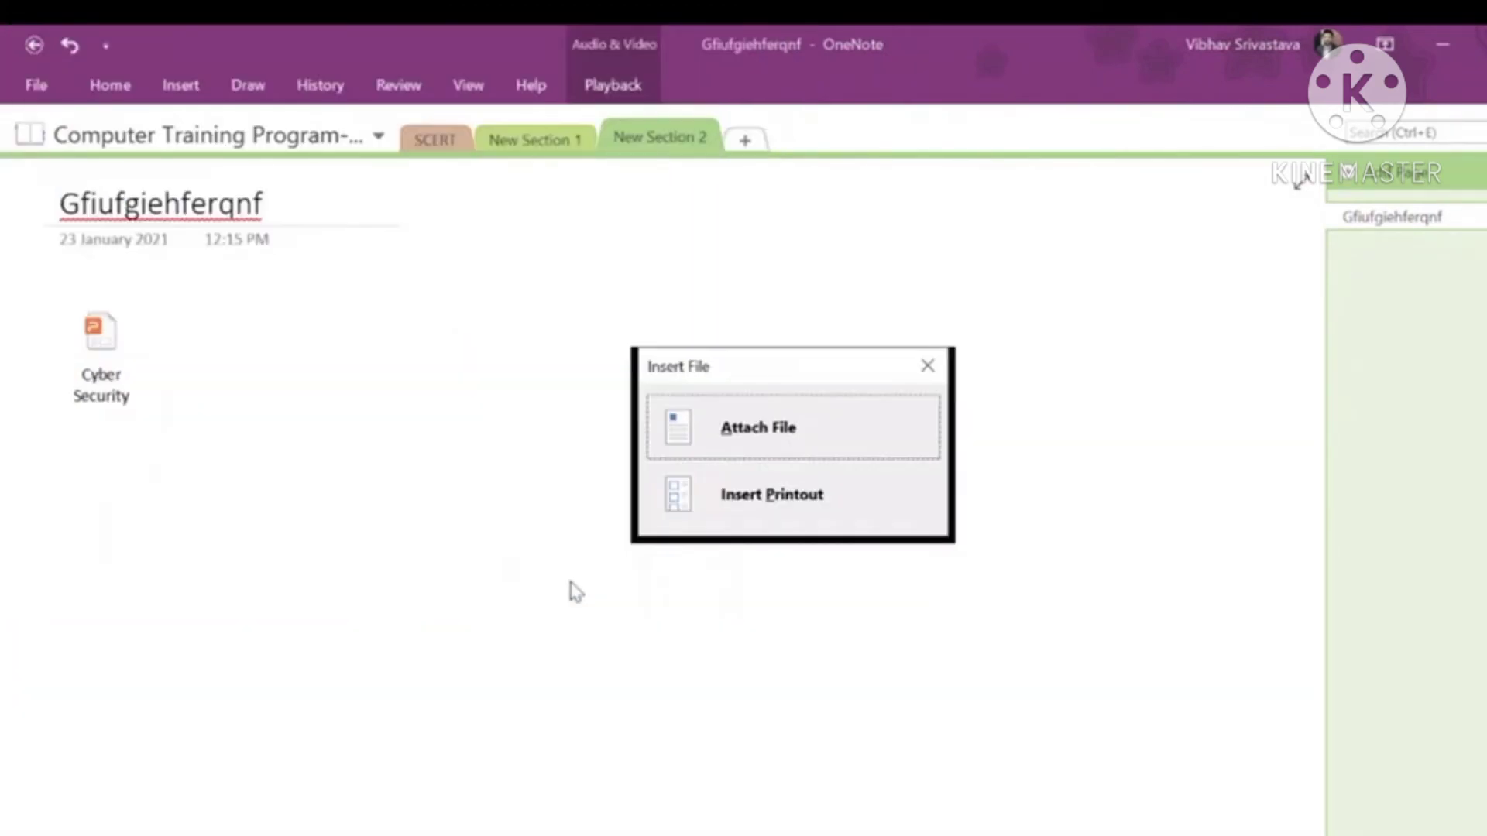
{"action": "left_click", "coordinate": [770, 434]}
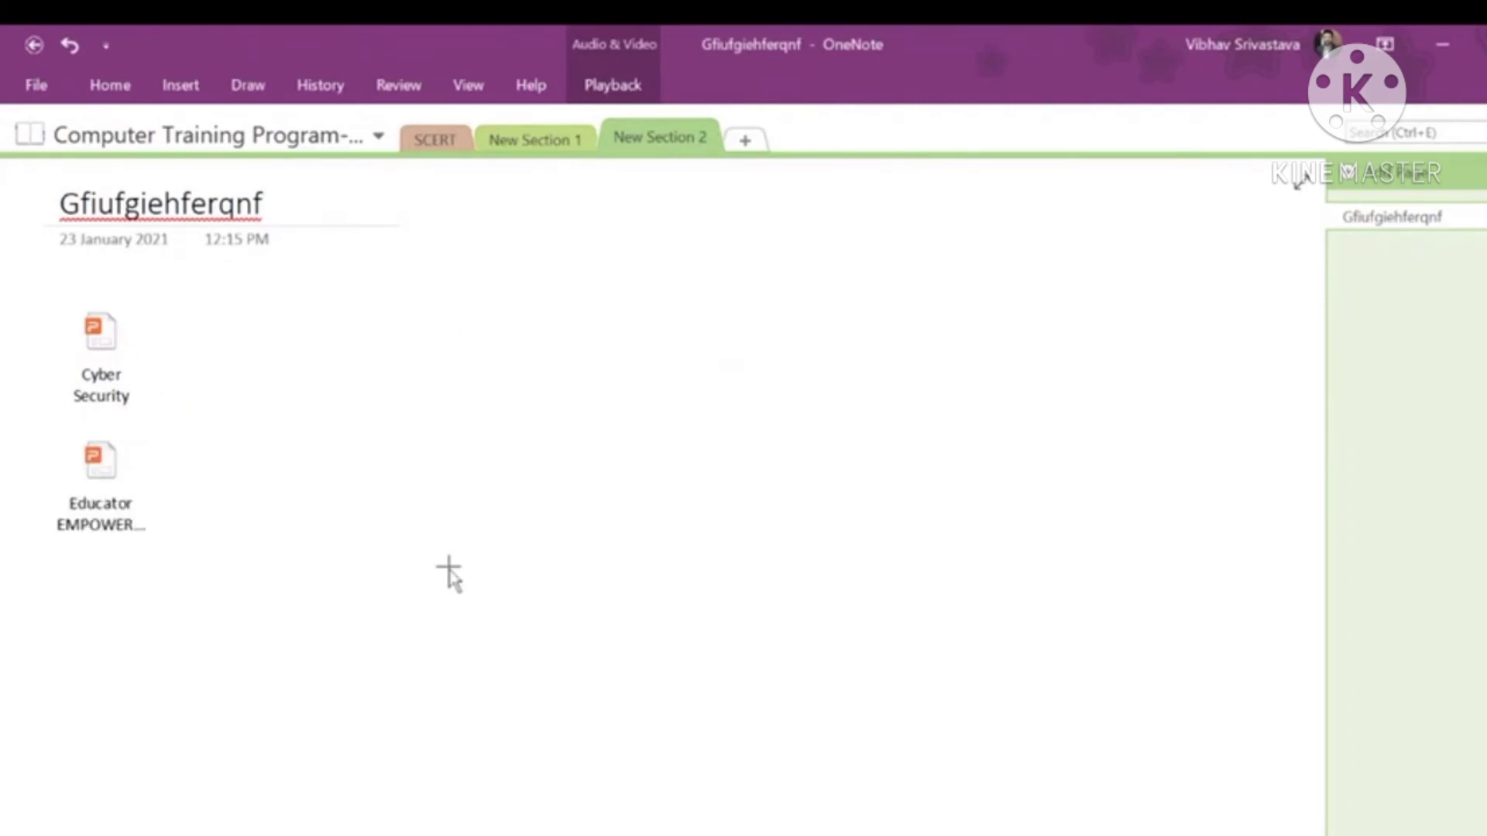